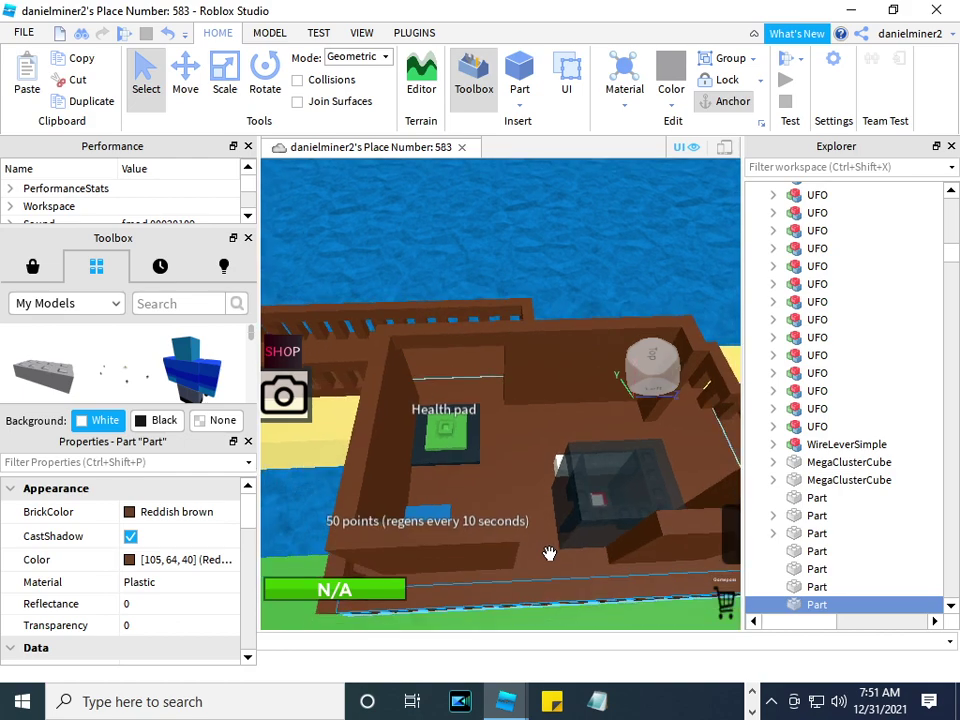
Open the script in the Head part of the blue 10+ points pad beside the health pad in the wooden house.
{"action": "key", "text": "w"}
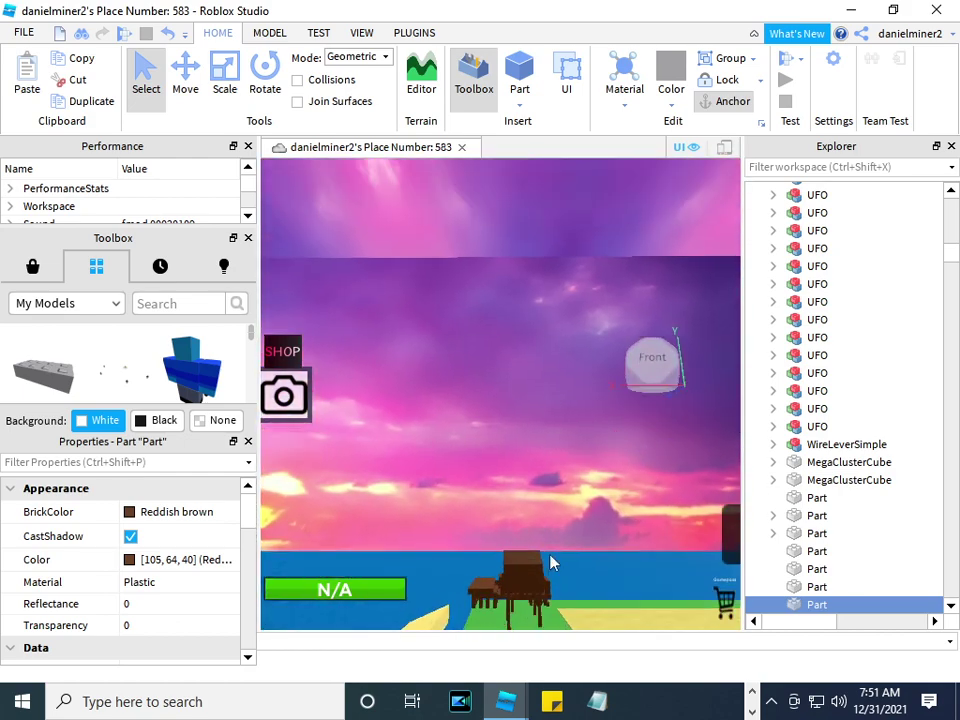
{"action": "key", "text": "w"}
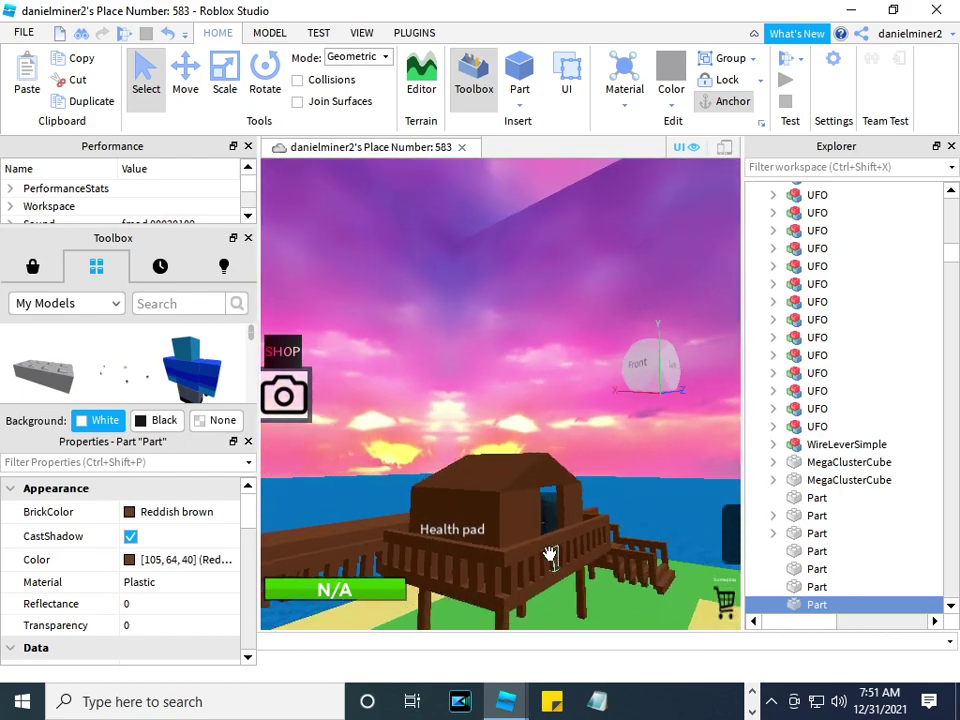
{"action": "key", "text": "w"}
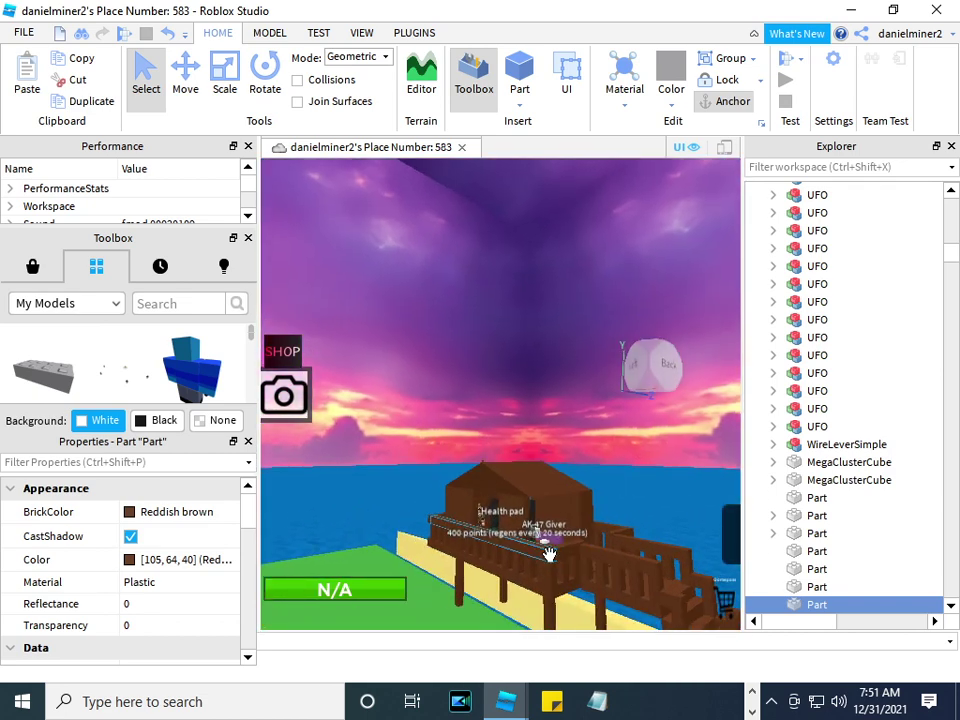
{"action": "scroll", "coordinate": [549, 553], "scroll_direction": "up", "scroll_amount": 3}
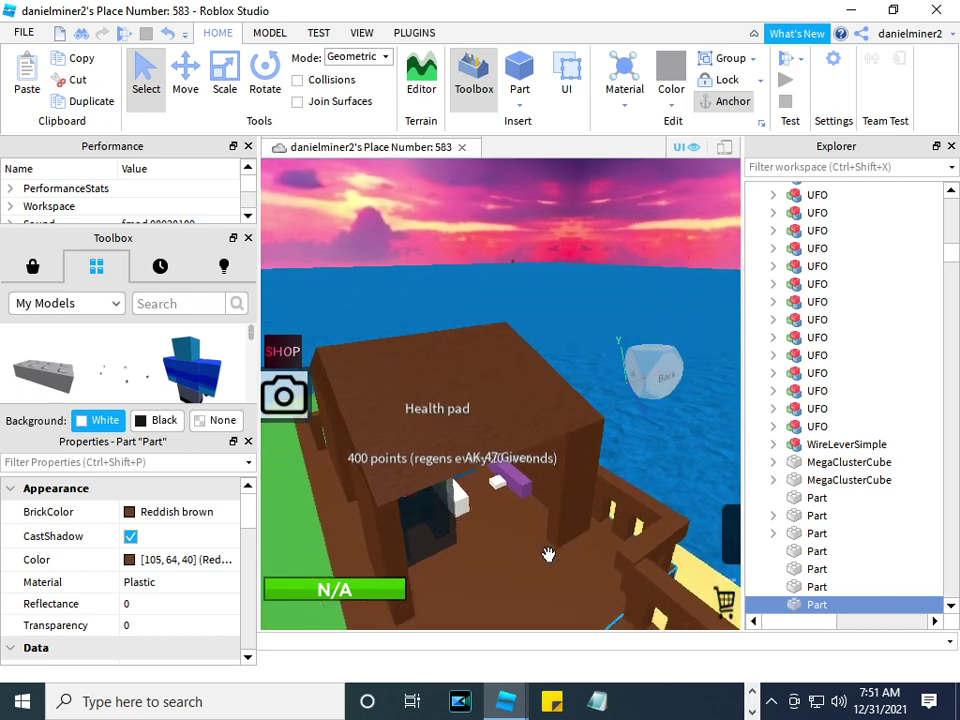
{"action": "scroll", "coordinate": [549, 554], "scroll_direction": "up", "scroll_amount": 8}
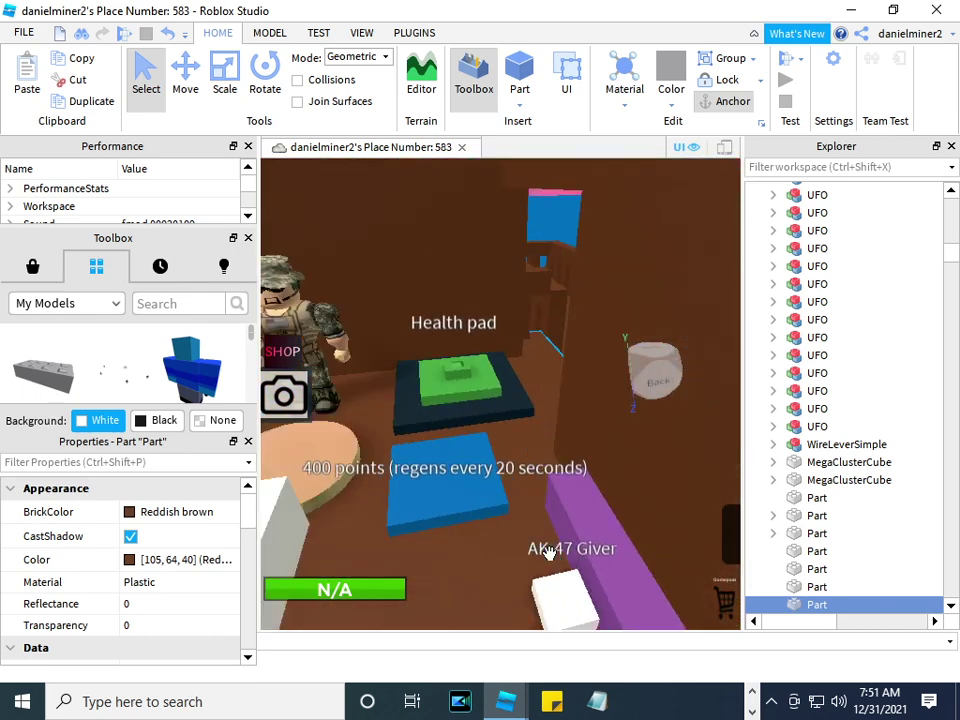
{"action": "left_click", "coordinate": [490, 498]}
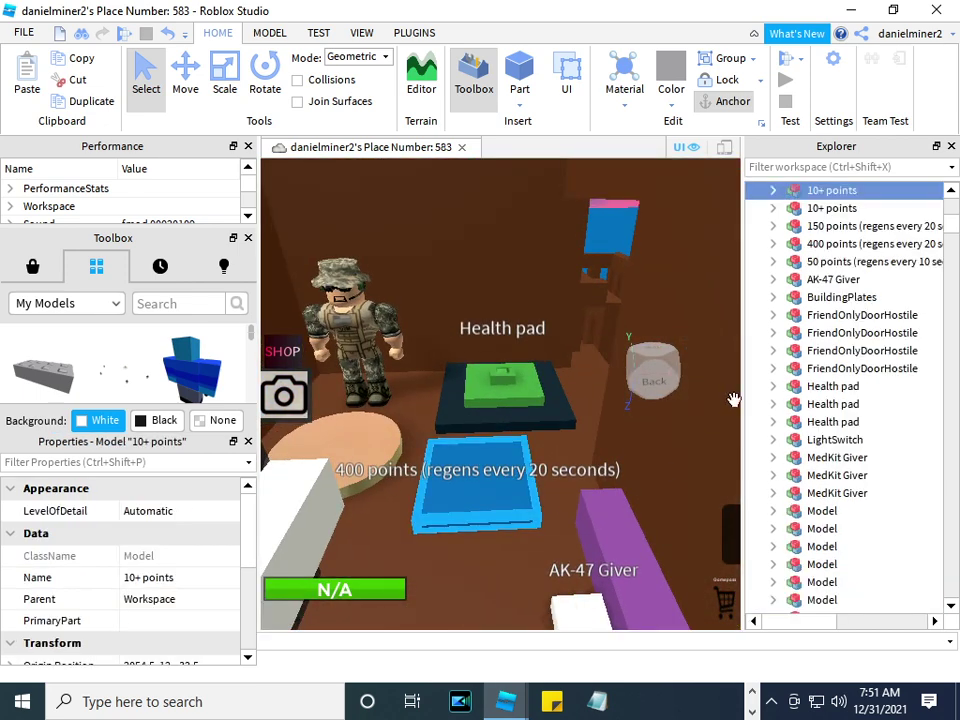
{"action": "left_click", "coordinate": [772, 190]}
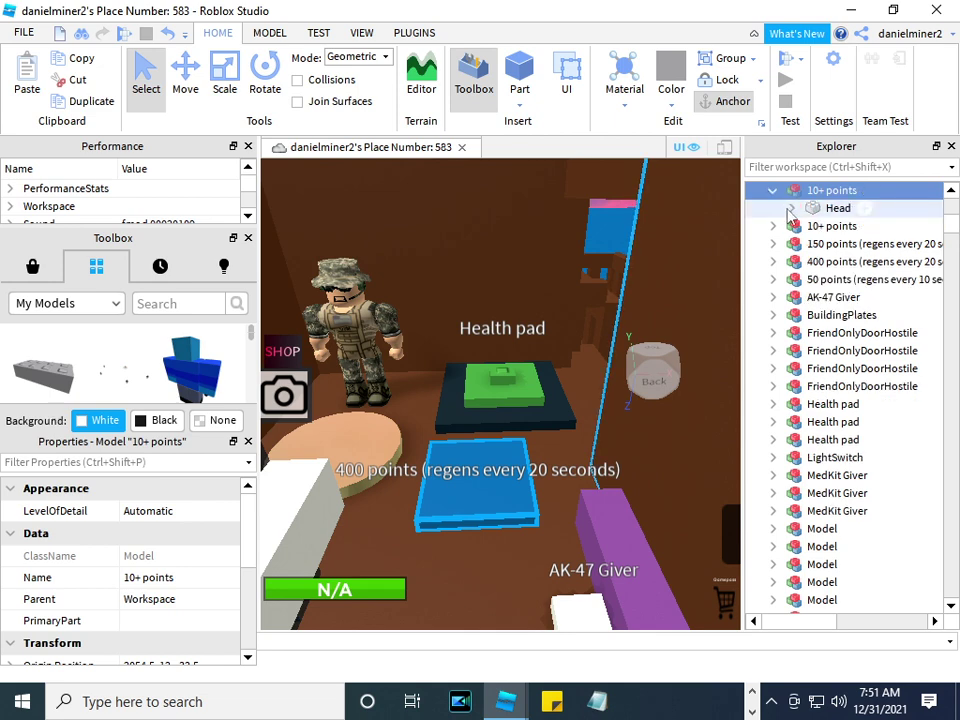
{"action": "left_click", "coordinate": [790, 208]}
{"action": "double_click", "coordinate": [837, 226]}
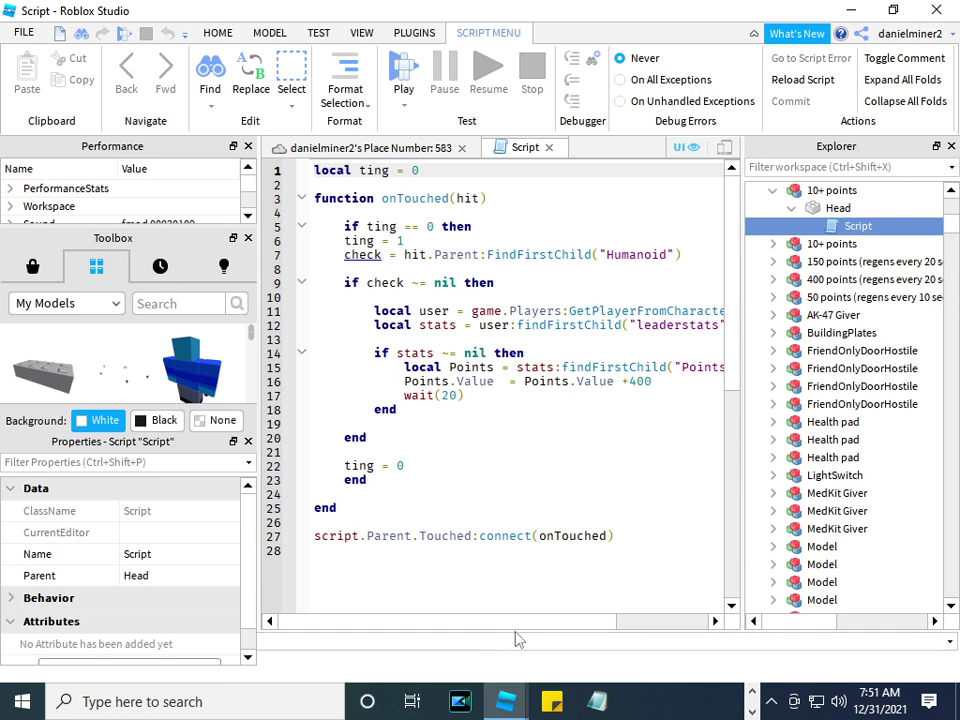
Replace Points with Credits in the +400 expression and in the findFirstChild argument on line 15, and close the script.
{"action": "double_click", "coordinate": [547, 382]}
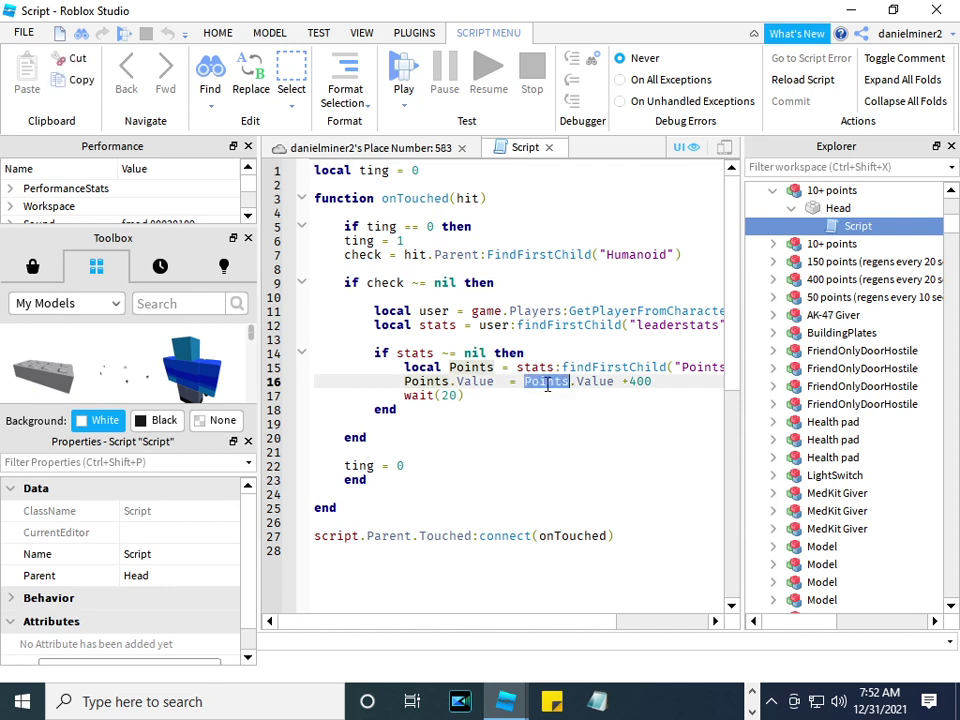
{"action": "type", "text": "Cred"}
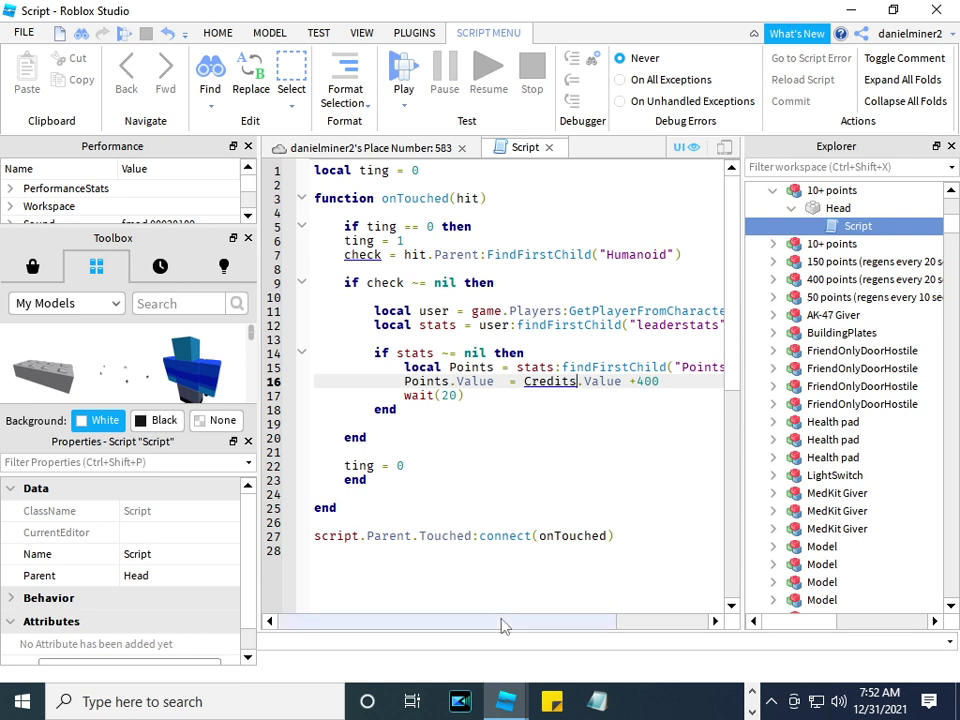
{"action": "left_click_drag", "start_coordinate": [514, 622], "coordinate": [549, 628]}
{"action": "left_click", "coordinate": [667, 367]}
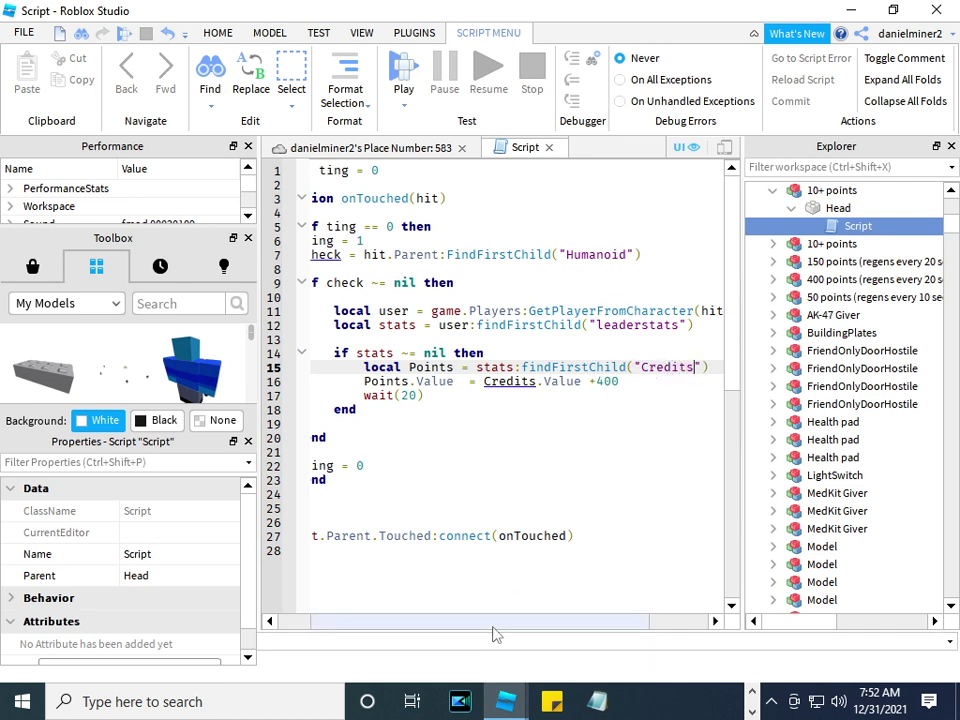
{"action": "left_click_drag", "start_coordinate": [494, 634], "coordinate": [427, 610]}
{"action": "left_click_drag", "start_coordinate": [510, 600], "coordinate": [474, 594]}
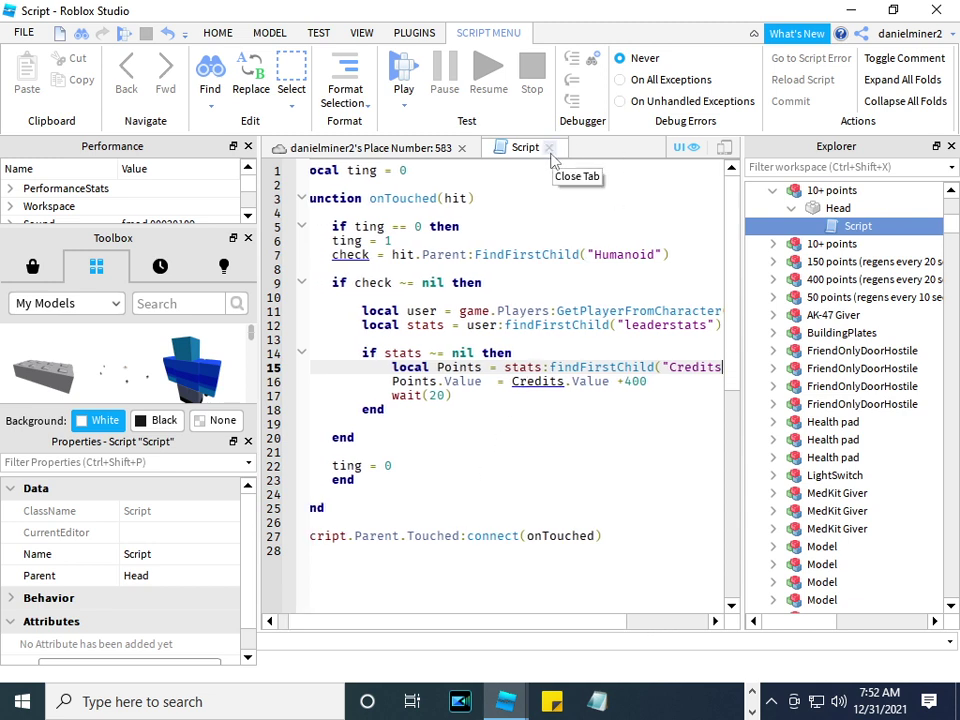
{"action": "left_click", "coordinate": [549, 148]}
Select the blue pad in the hut labelled 50 points and expand the 10+ points model above the edited one to its script.
{"action": "right_click_drag", "start_coordinate": [521, 293], "coordinate": [526, 299]}
{"action": "scroll", "coordinate": [526, 295], "scroll_direction": "down", "scroll_amount": 5}
{"action": "scroll", "coordinate": [529, 302], "scroll_direction": "down", "scroll_amount": 6}
{"action": "scroll", "coordinate": [527, 300], "scroll_direction": "up", "scroll_amount": 4}
{"action": "scroll", "coordinate": [525, 299], "scroll_direction": "up", "scroll_amount": 4}
{"action": "scroll", "coordinate": [525, 296], "scroll_direction": "down", "scroll_amount": 3}
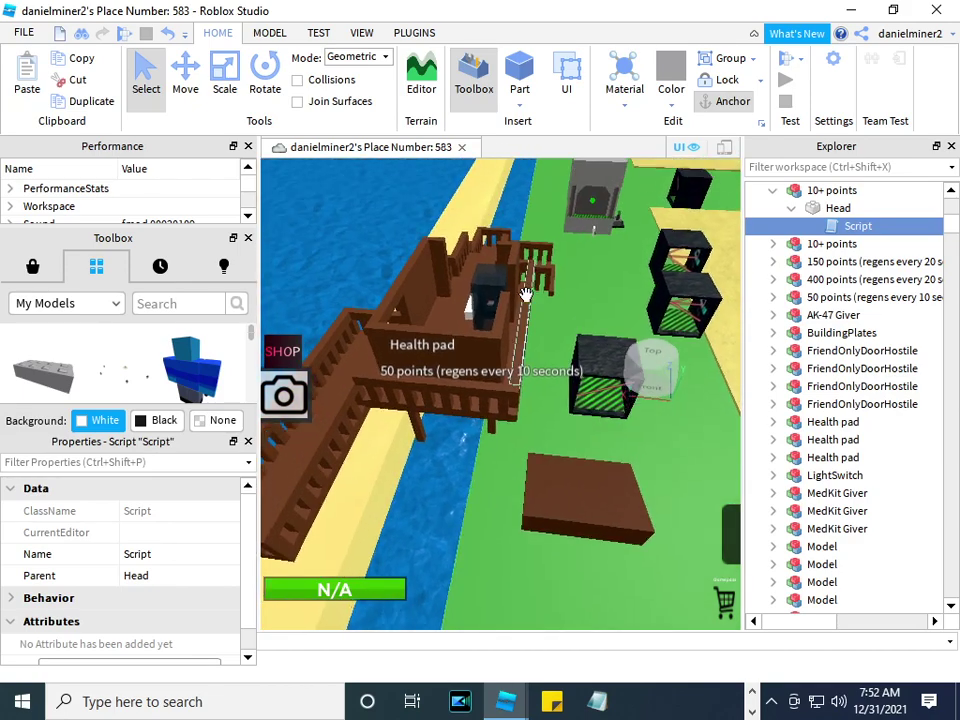
{"action": "mouse_move", "coordinate": [526, 295]}
{"action": "right_mouse_down"}
{"action": "mouse_move", "coordinate": [528, 303]}
{"action": "mouse_move", "coordinate": [526, 295]}
{"action": "right_mouse_up"}
{"action": "scroll", "coordinate": [525, 291], "scroll_direction": "up", "scroll_amount": 2}
{"action": "scroll", "coordinate": [528, 302], "scroll_direction": "up", "scroll_amount": 2}
{"action": "scroll", "coordinate": [528, 303], "scroll_direction": "up", "scroll_amount": 2}
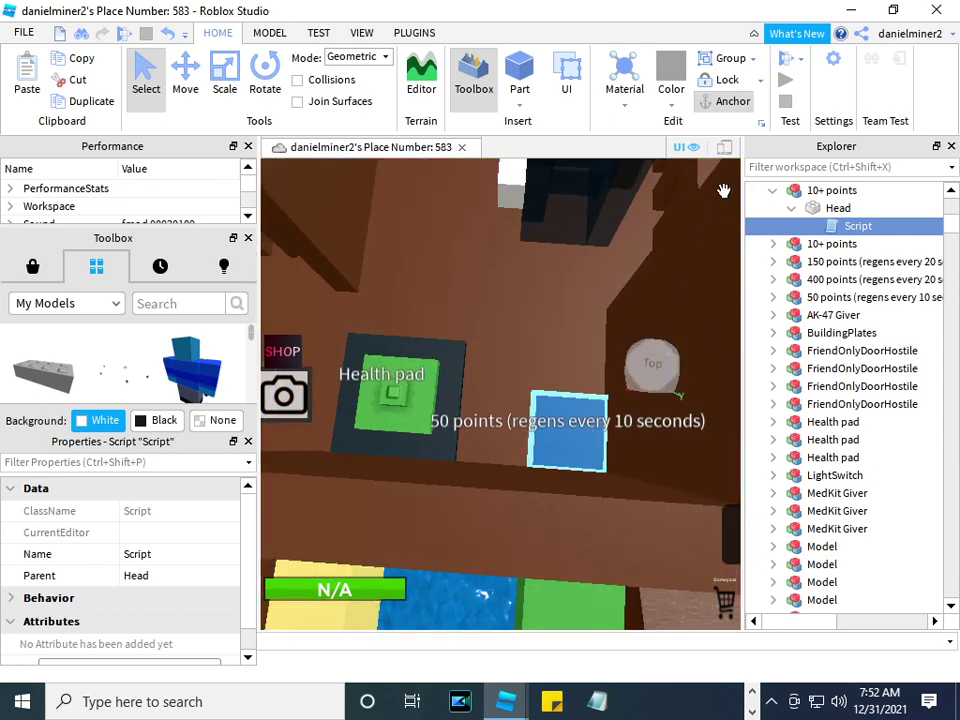
{"action": "left_click", "coordinate": [577, 421]}
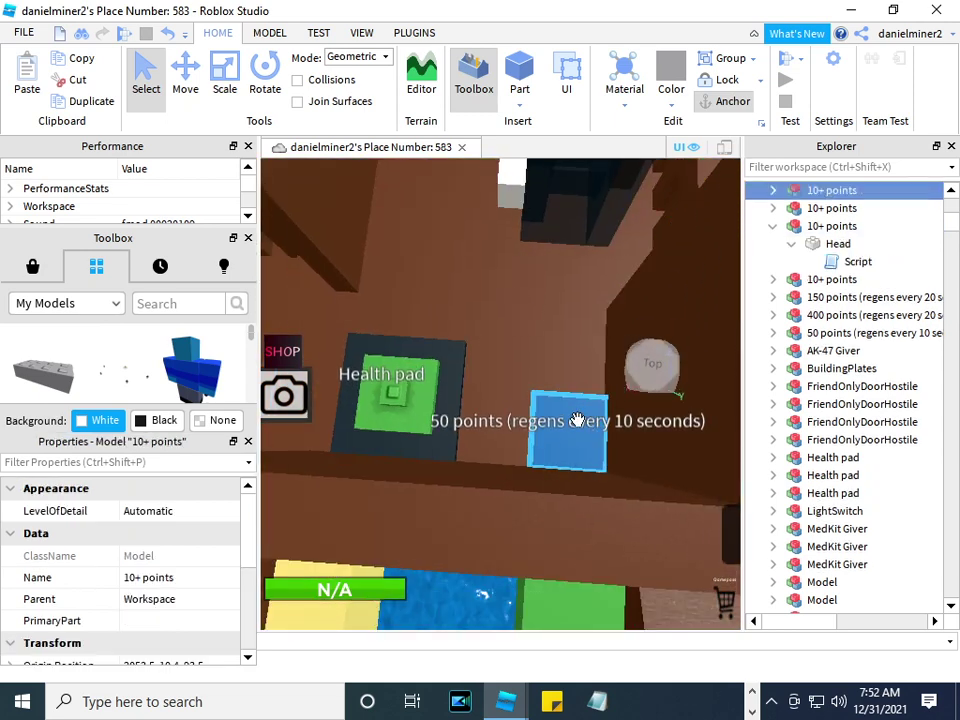
{"action": "left_click", "coordinate": [773, 209]}
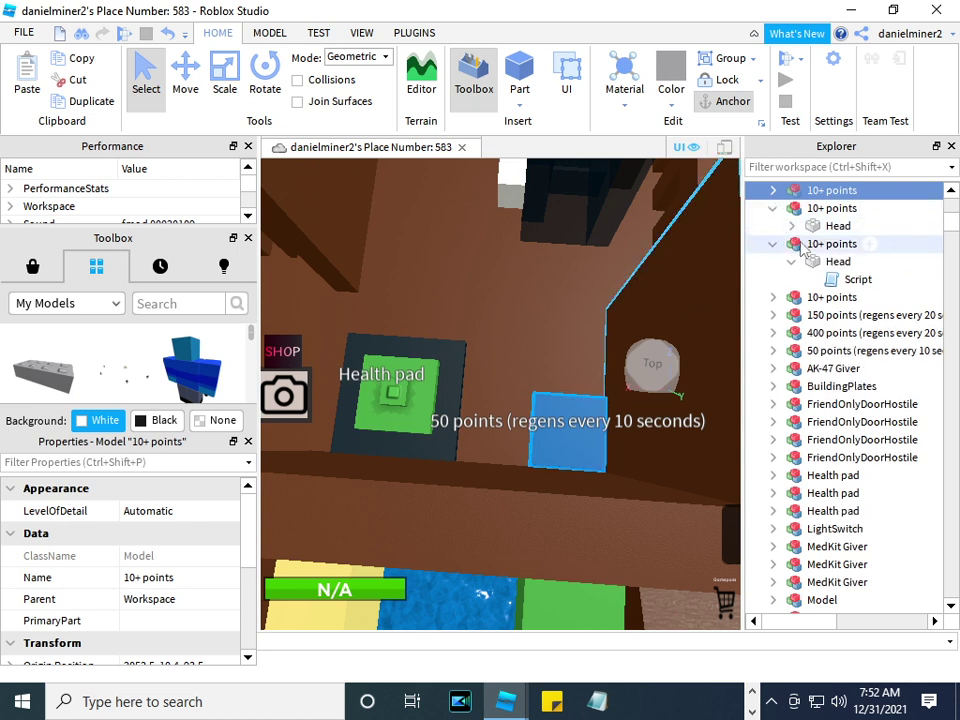
{"action": "left_click", "coordinate": [791, 226]}
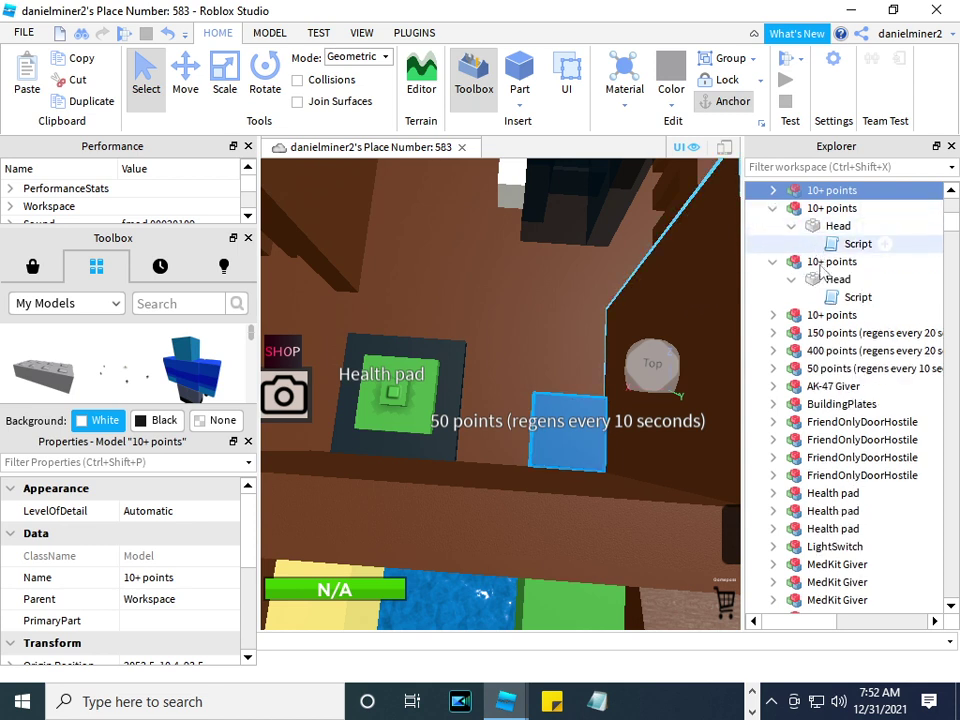
Replace the script in the Head of the 10+ points model above the edited one with a copy of the edited script.
{"action": "left_click", "coordinate": [845, 298]}
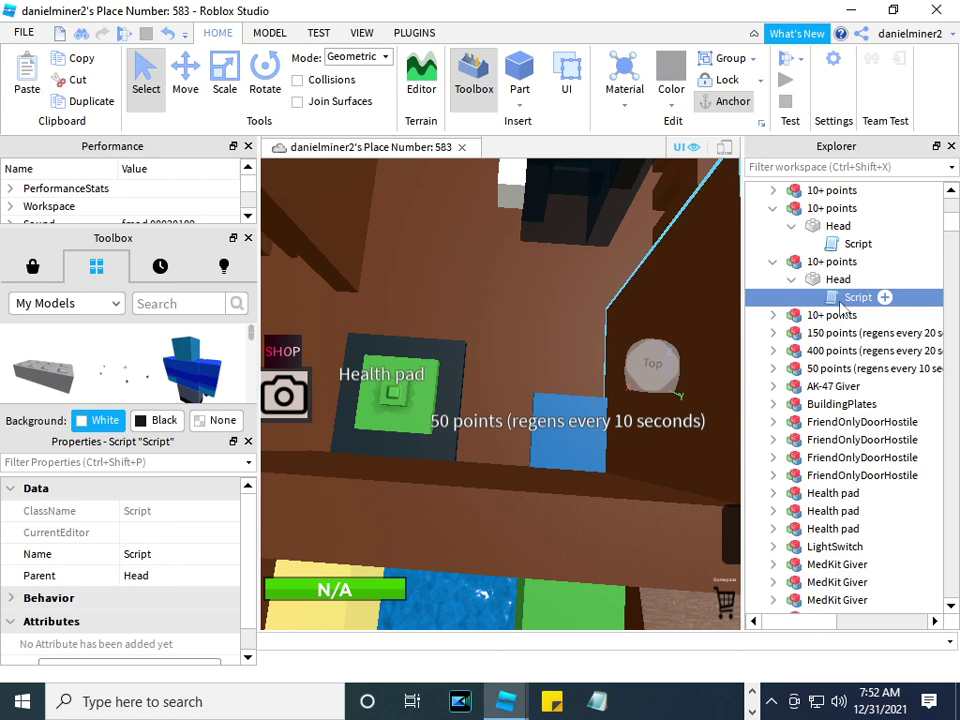
{"action": "left_click", "coordinate": [832, 244]}
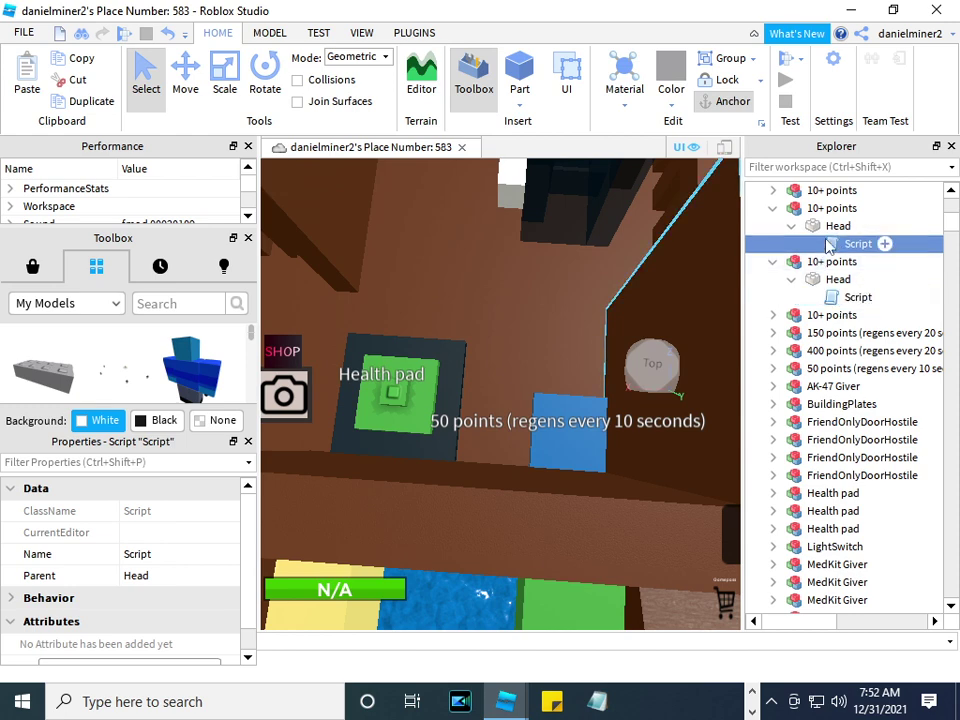
{"action": "key", "text": "Delete"}
{"action": "right_click", "coordinate": [857, 225]}
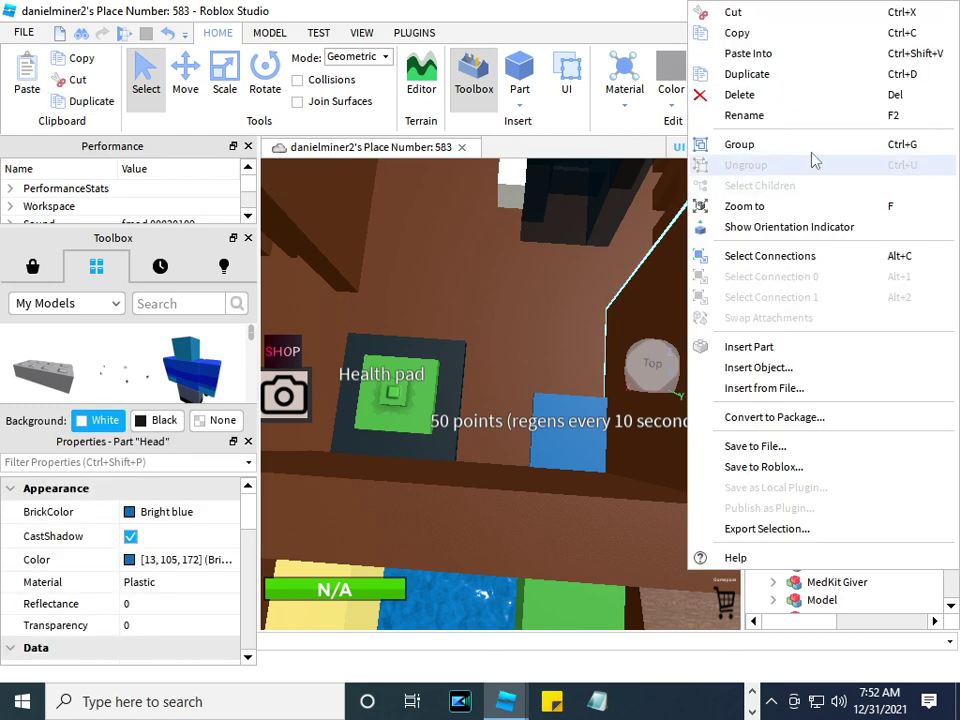
{"action": "left_click", "coordinate": [773, 65]}
Find the blue 10+ points pad on the sand plot and select it.
{"action": "right_click_drag", "start_coordinate": [649, 272], "coordinate": [643, 285]}
{"action": "key", "text": "w"}
{"action": "key", "text": "w"}
{"action": "key", "text": "w"}
{"action": "key", "text": "s"}
{"action": "key", "text": "w"}
{"action": "key", "text": "w"}
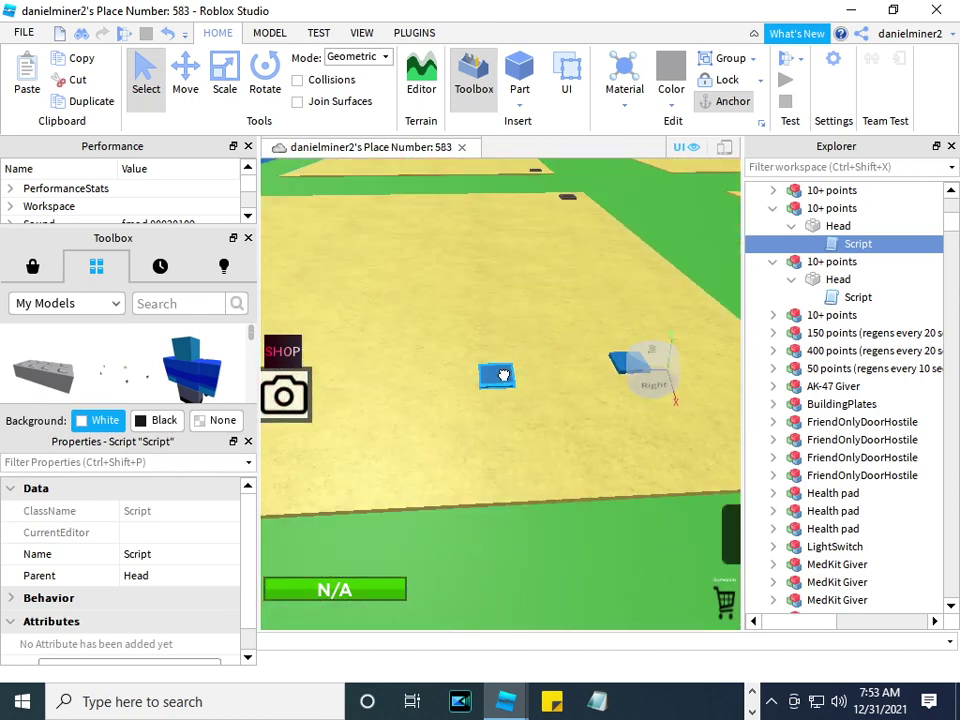
{"action": "left_click", "coordinate": [503, 375]}
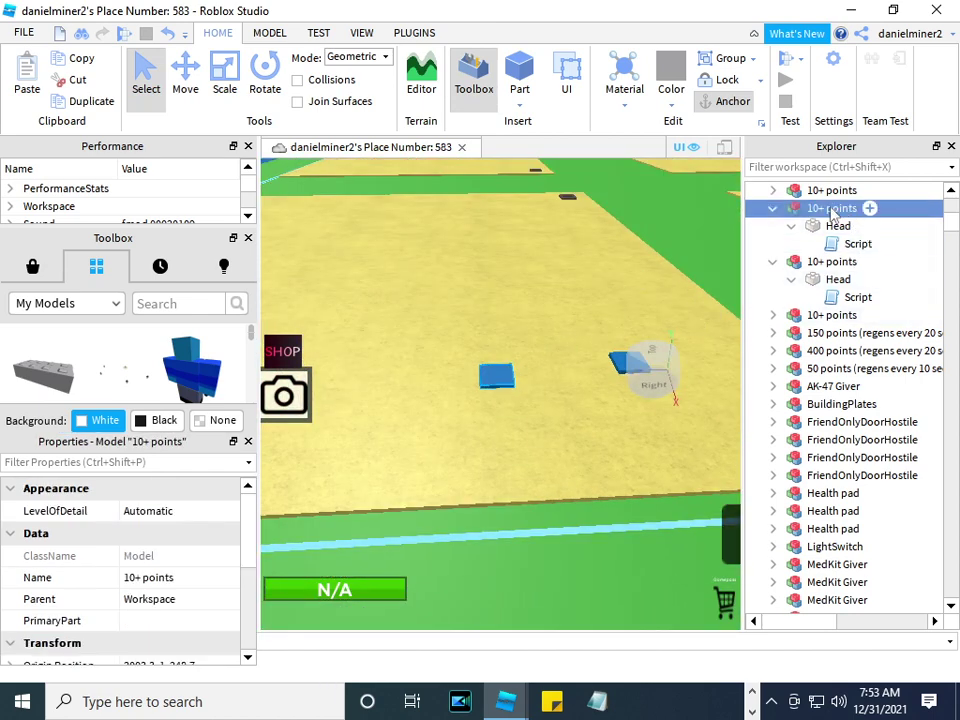
Replace the script in the Head of the last 10+ points model with the copied Credits script.
{"action": "left_click", "coordinate": [773, 315]}
{"action": "left_click", "coordinate": [791, 333]}
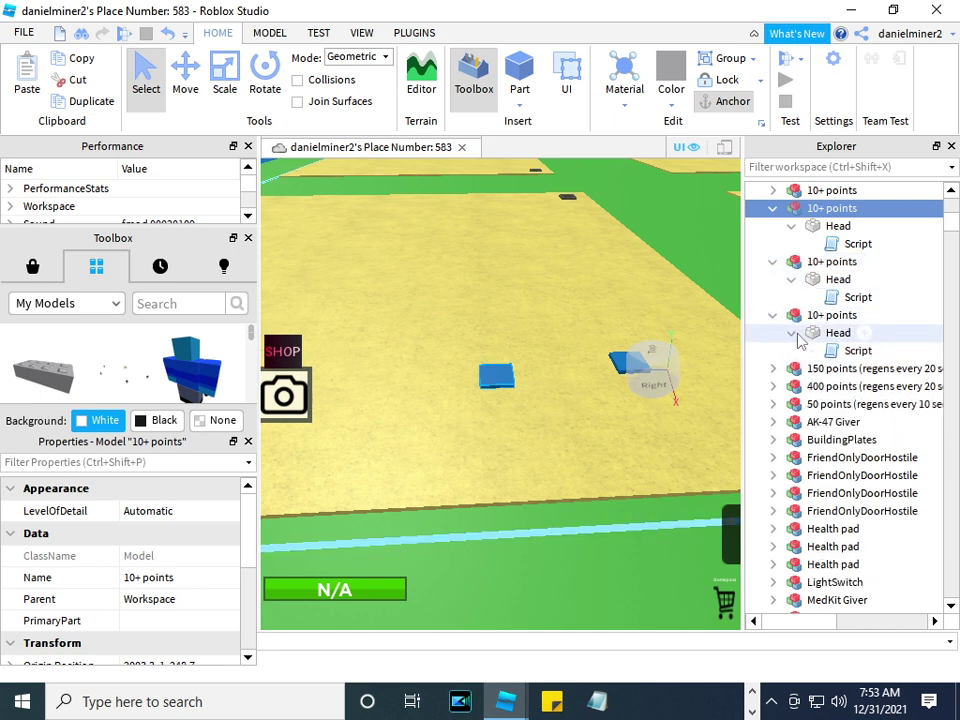
{"action": "left_click", "coordinate": [830, 352]}
{"action": "key", "text": "Delete"}
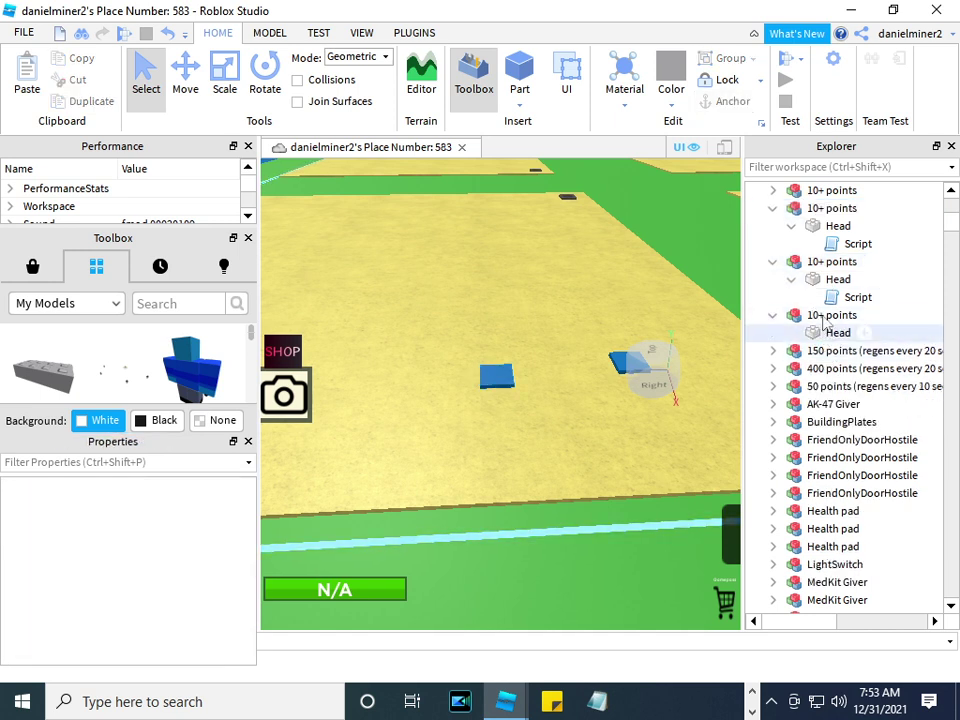
{"action": "left_click", "coordinate": [830, 333]}
{"action": "right_click", "coordinate": [830, 333]}
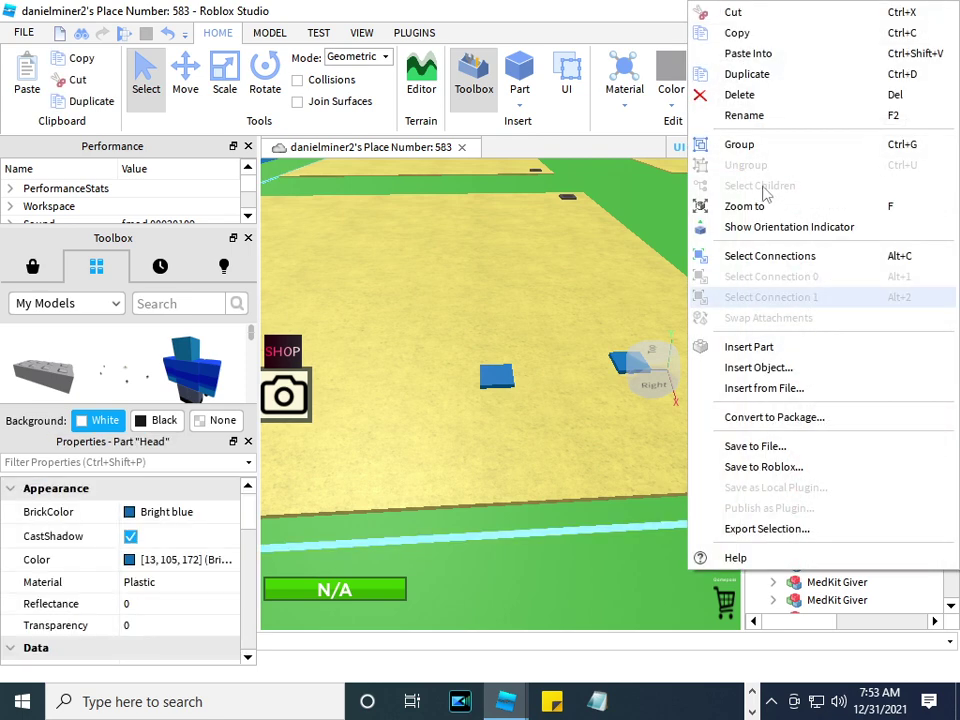
{"action": "left_click", "coordinate": [750, 53]}
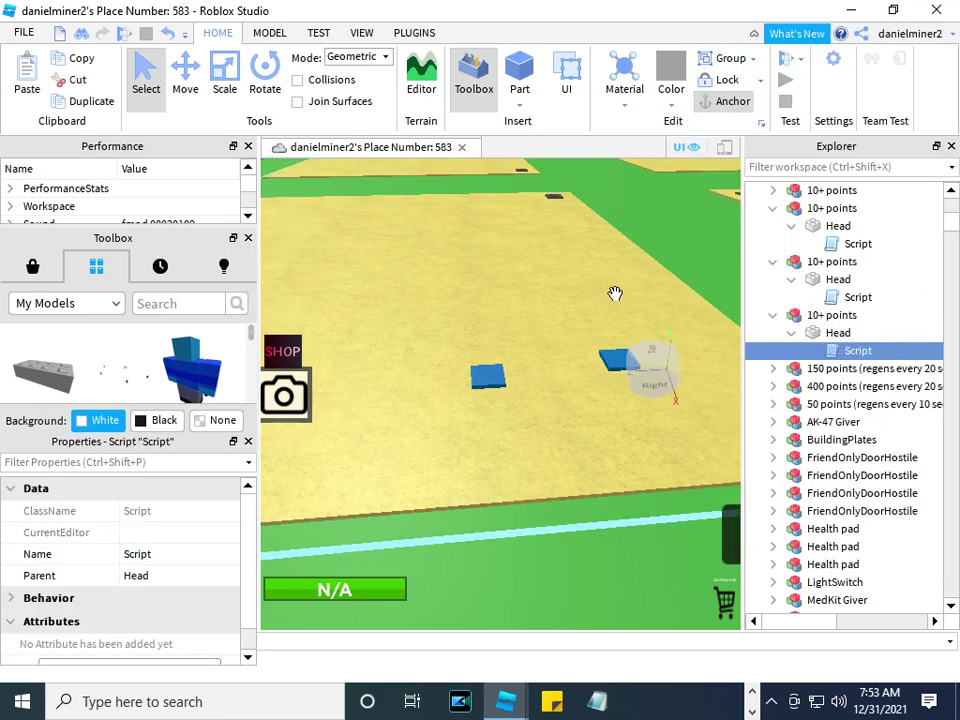
Delete the label models for 150 points, 400 points and 50 points from the workspace.
{"action": "right_click_drag", "start_coordinate": [615, 293], "coordinate": [632, 294]}
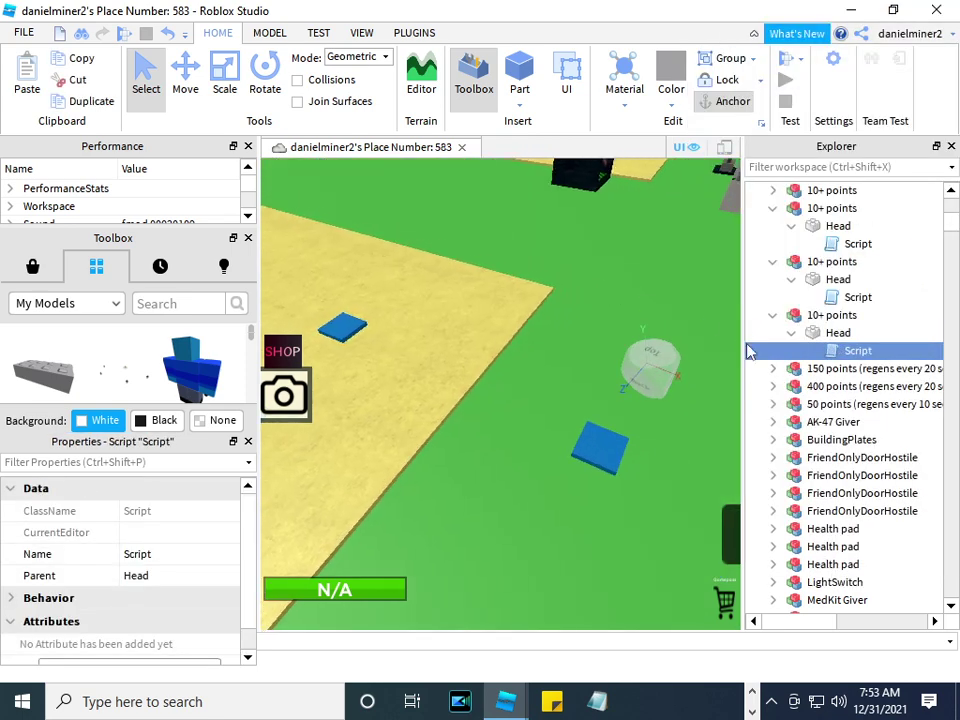
{"action": "left_click", "coordinate": [846, 370]}
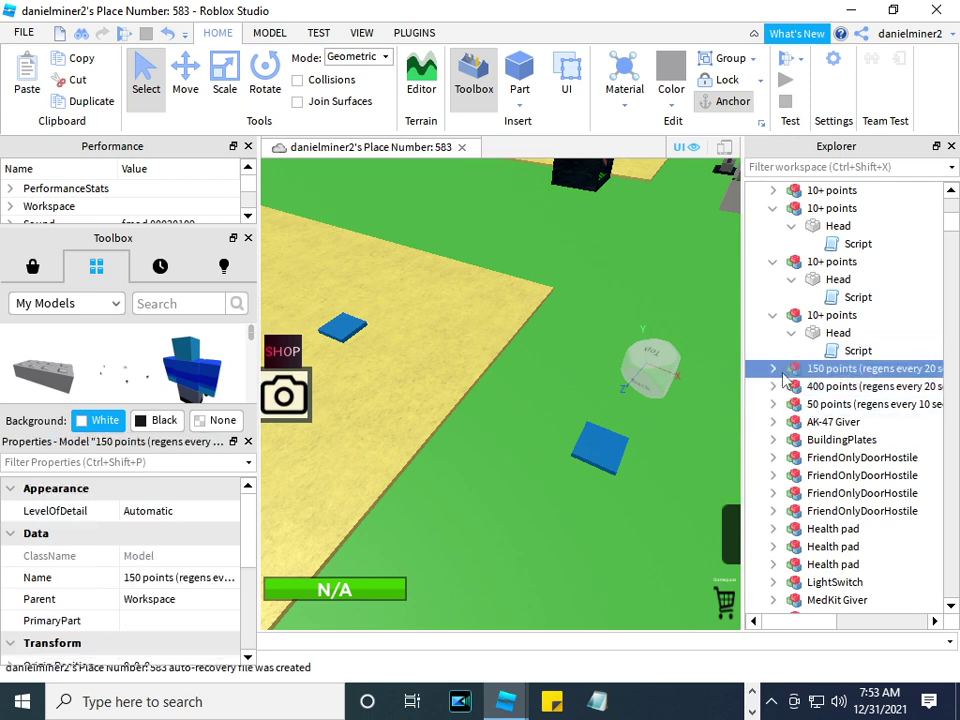
{"action": "key", "text": "Delete"}
{"action": "key", "text": "Delete"}
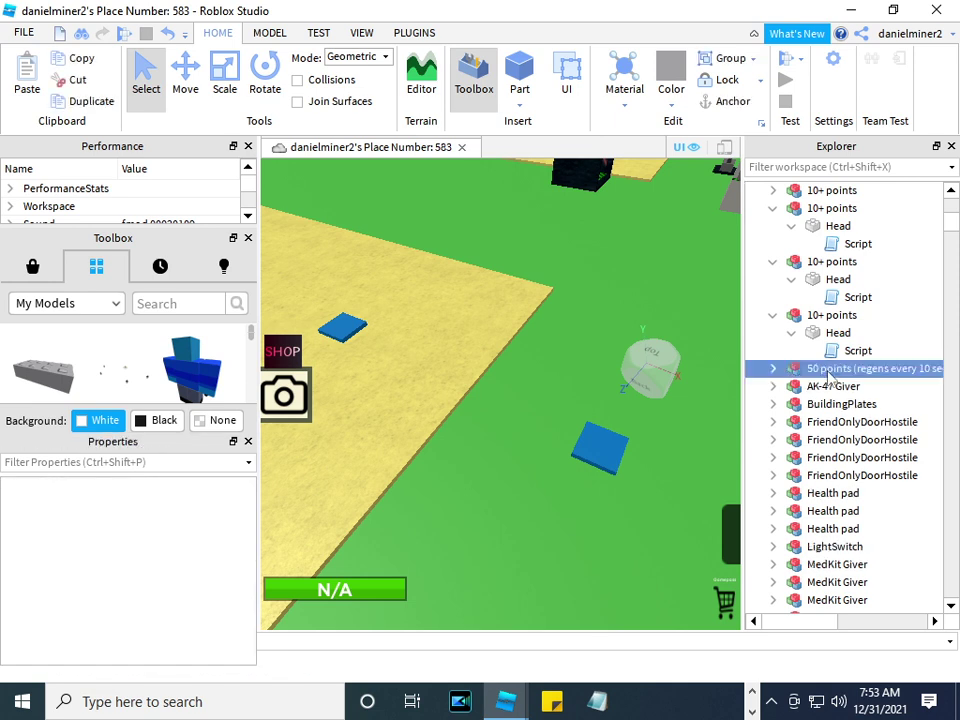
{"action": "left_click", "coordinate": [828, 370]}
{"action": "key", "text": "Delete"}
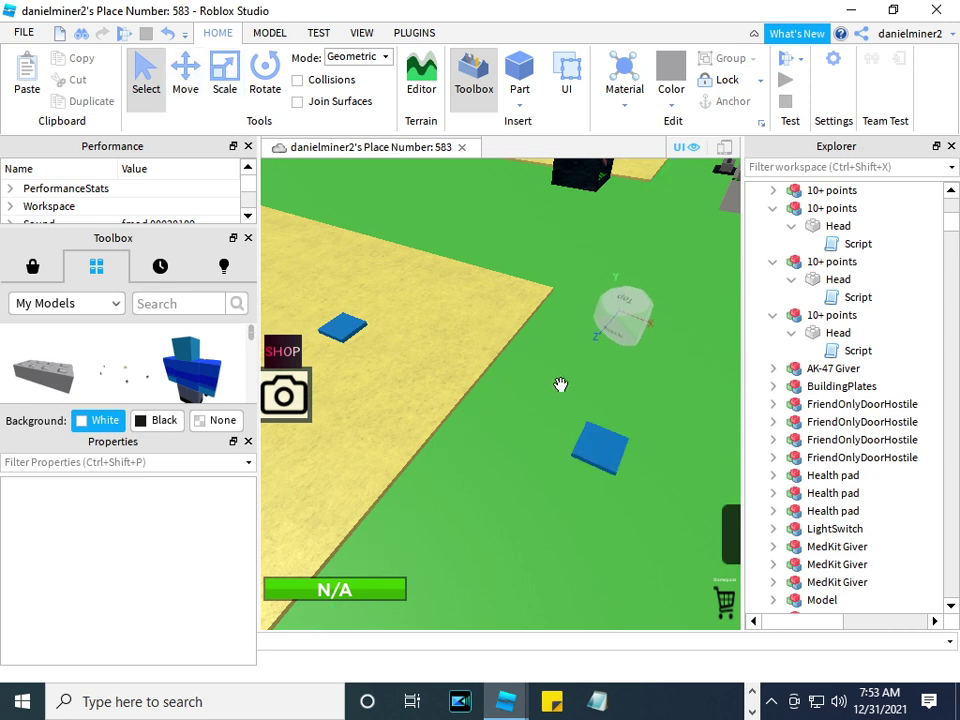
Select the blue pad on the grass to check which 10+ points model it belongs to.
{"action": "left_click", "coordinate": [601, 447]}
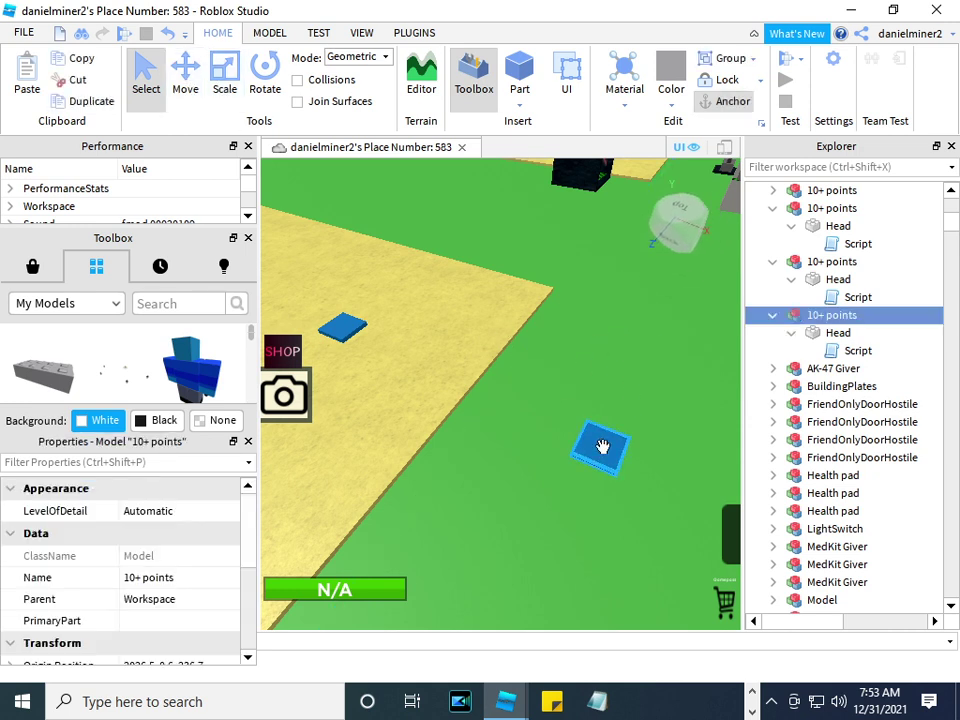
{"action": "scroll", "coordinate": [815, 354], "scroll_direction": "down", "scroll_amount": 2}
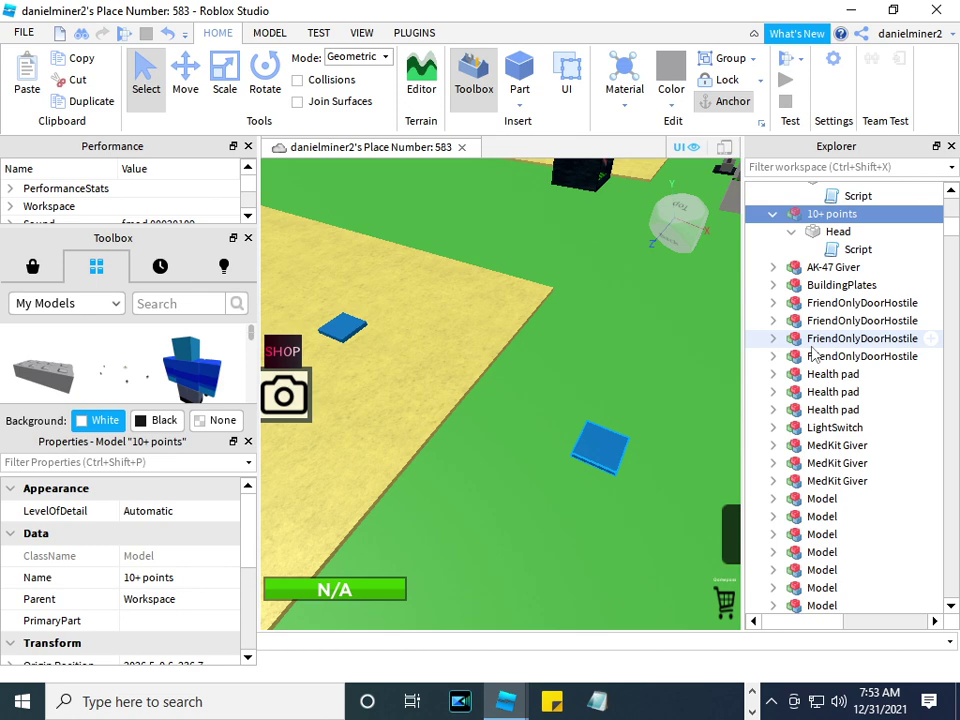
{"action": "key", "text": "f"}
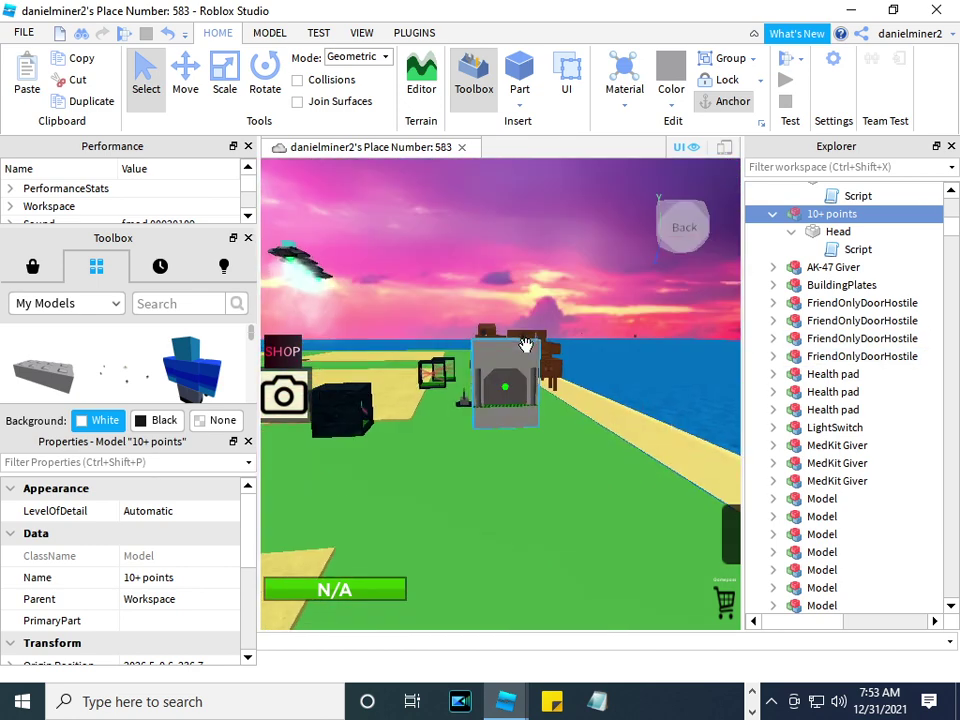
Delete the brown VIP door standing over the water.
{"action": "key", "text": "w"}
{"action": "right_click_drag", "start_coordinate": [525, 345], "coordinate": [527, 348]}
{"action": "key", "text": "w"}
{"action": "key", "text": "w"}
{"action": "key", "text": "s"}
{"action": "key", "text": "w"}
{"action": "left_click", "coordinate": [449, 323]}
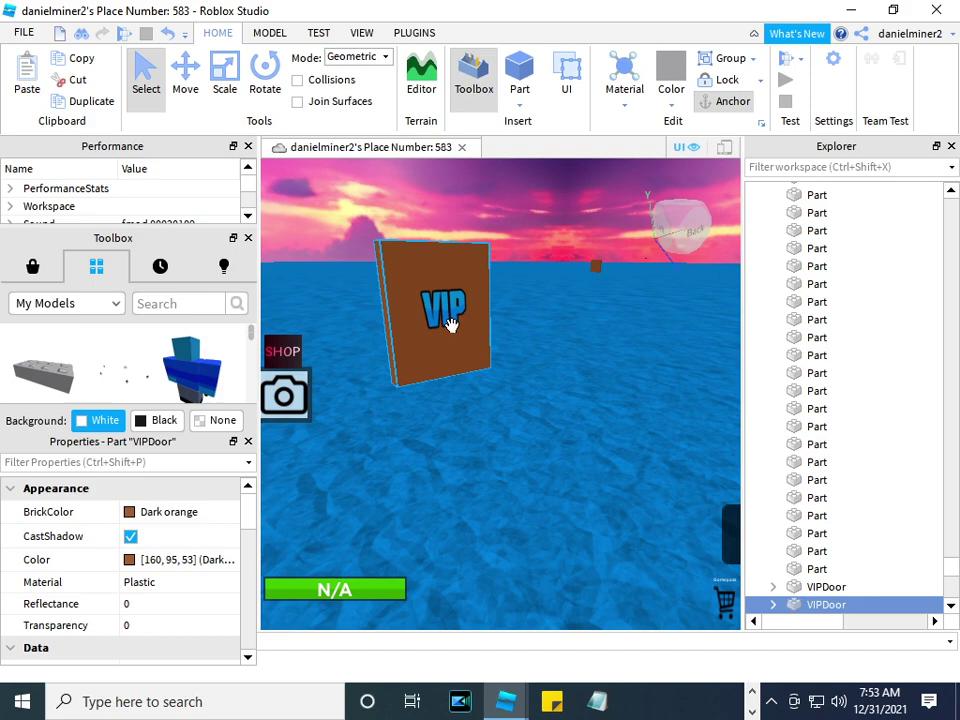
{"action": "mouse_move", "coordinate": [629, 381]}
{"action": "right_mouse_down"}
{"action": "mouse_move", "coordinate": [628, 392]}
{"action": "mouse_move", "coordinate": [629, 380]}
{"action": "mouse_move", "coordinate": [653, 392]}
{"action": "right_mouse_up"}
{"action": "key", "text": "w"}
{"action": "left_click", "coordinate": [629, 381]}
{"action": "key", "text": "Delete"}
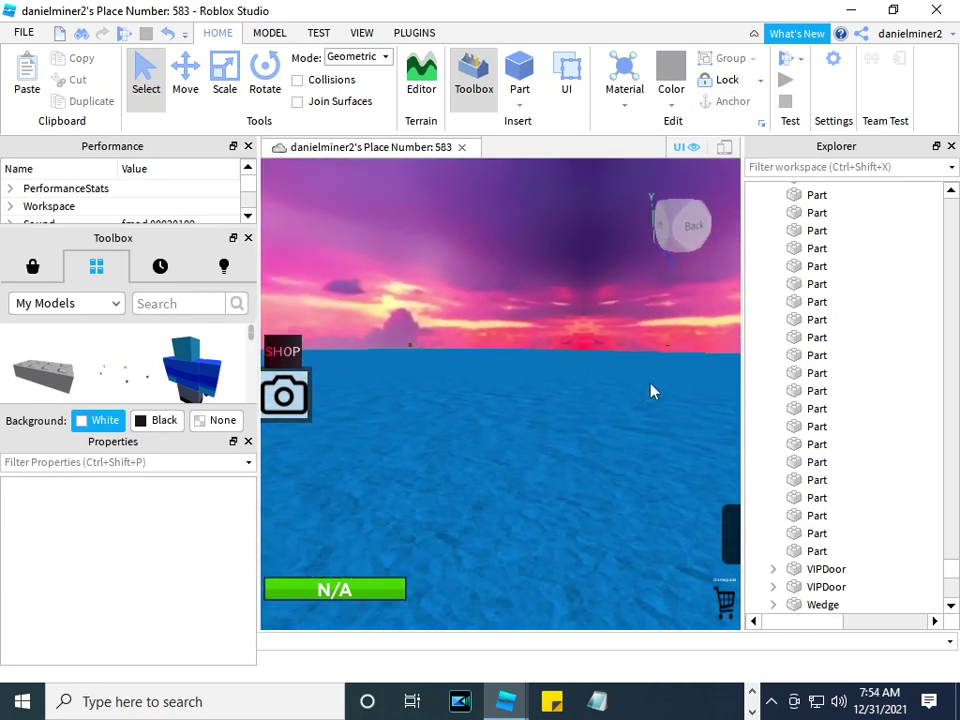
Delete the lower of the two remaining VIPDoor parts from the workspace.
{"action": "left_click", "coordinate": [792, 587]}
{"action": "key", "text": "Delete"}
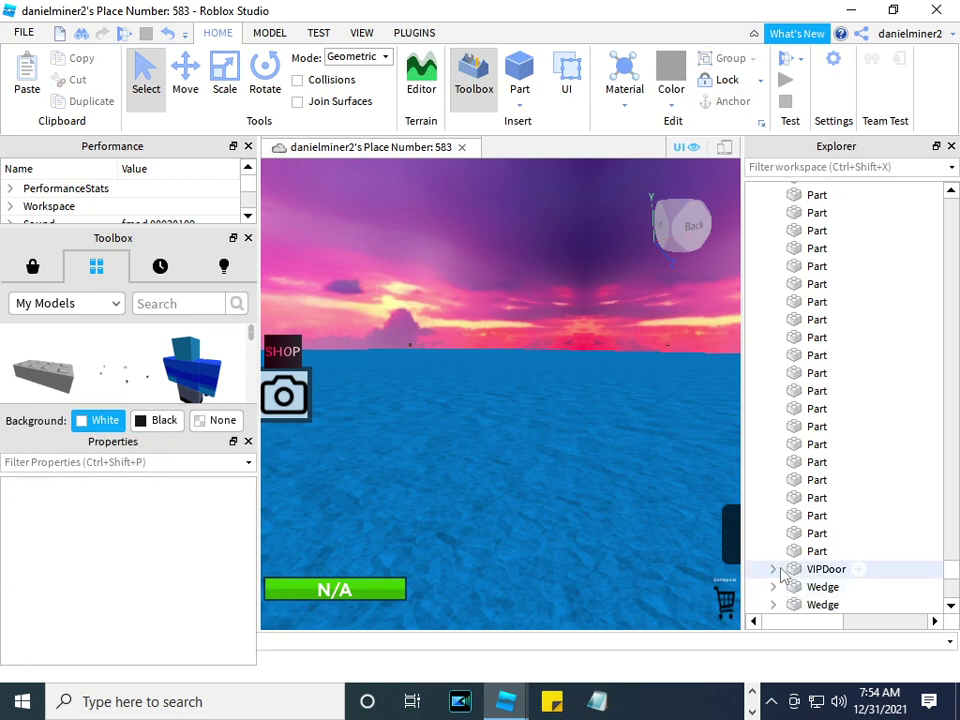
{"action": "mouse_move", "coordinate": [465, 456]}
{"action": "right_mouse_down"}
{"action": "mouse_move", "coordinate": [452, 456]}
{"action": "mouse_move", "coordinate": [478, 454]}
{"action": "right_mouse_up"}
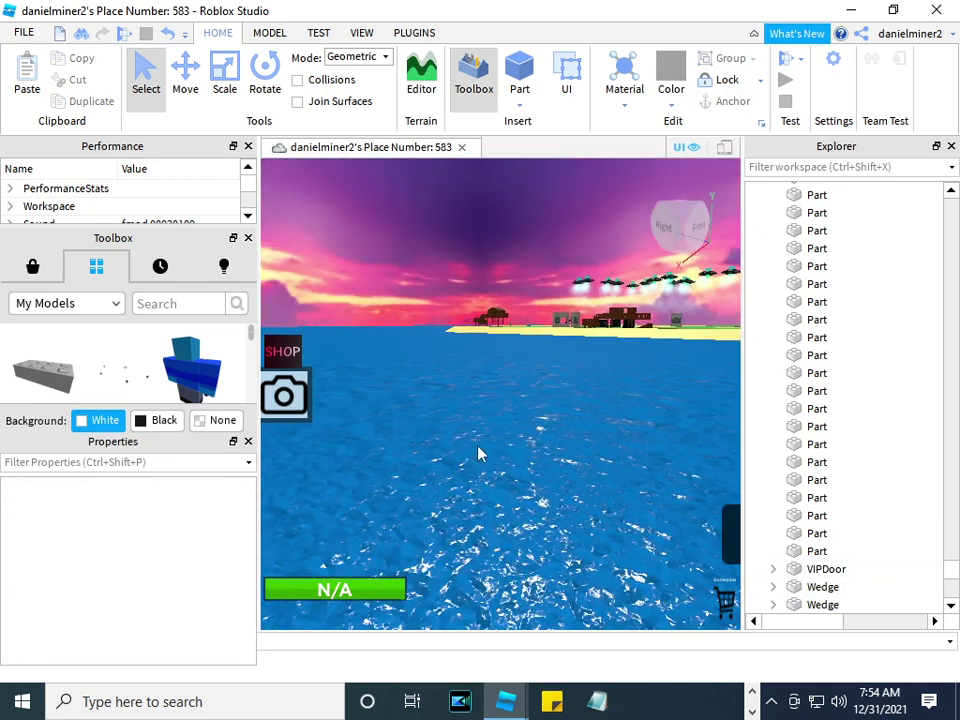
Locate the remaining VIPDoor part in the world and inspect its front face.
{"action": "left_click", "coordinate": [827, 569]}
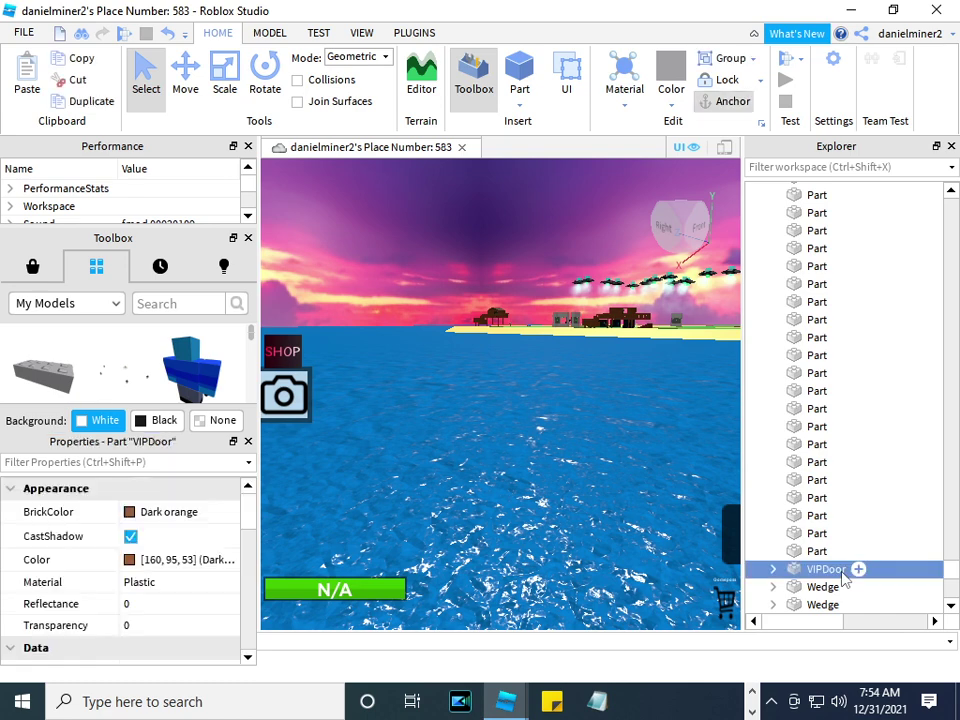
{"action": "key", "text": "f"}
{"action": "right_click_drag", "start_coordinate": [664, 502], "coordinate": [615, 481]}
{"action": "key", "text": "w"}
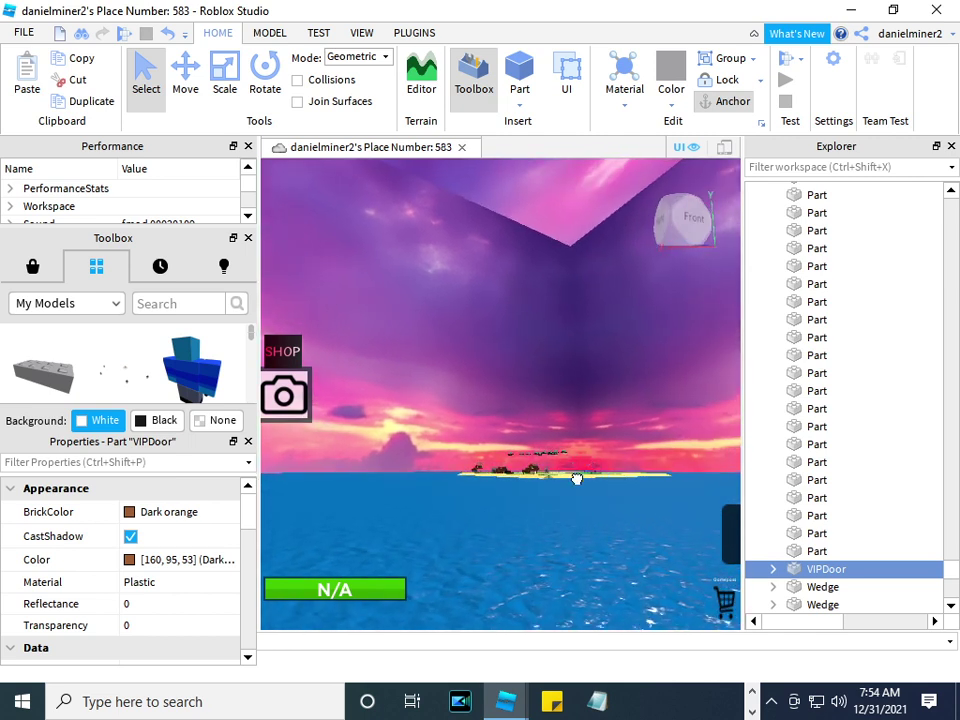
{"action": "key", "text": "s"}
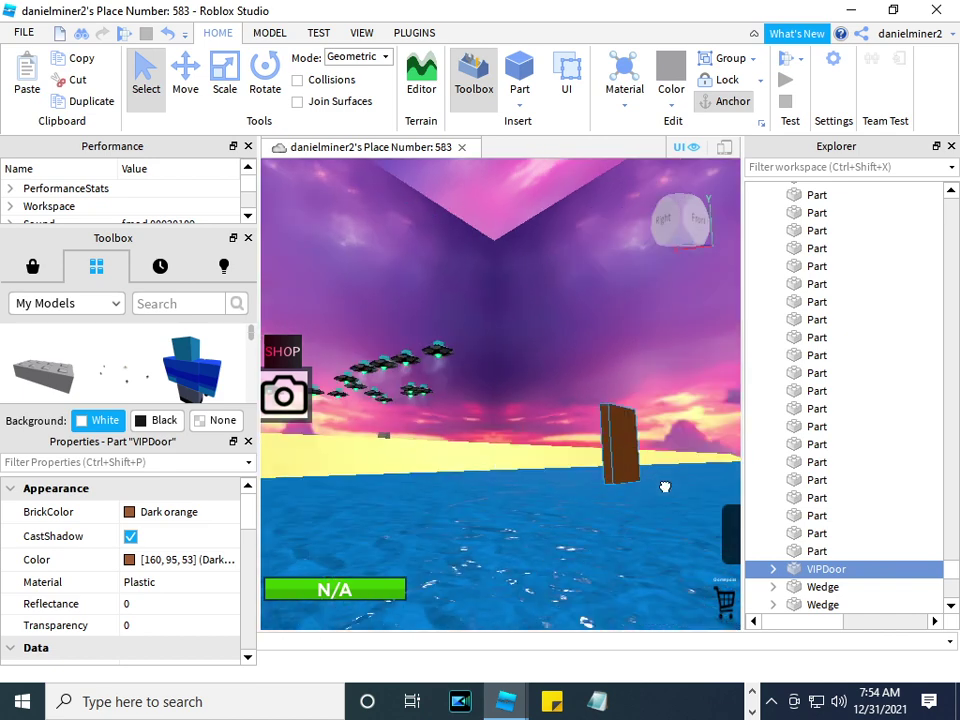
{"action": "key", "text": "s"}
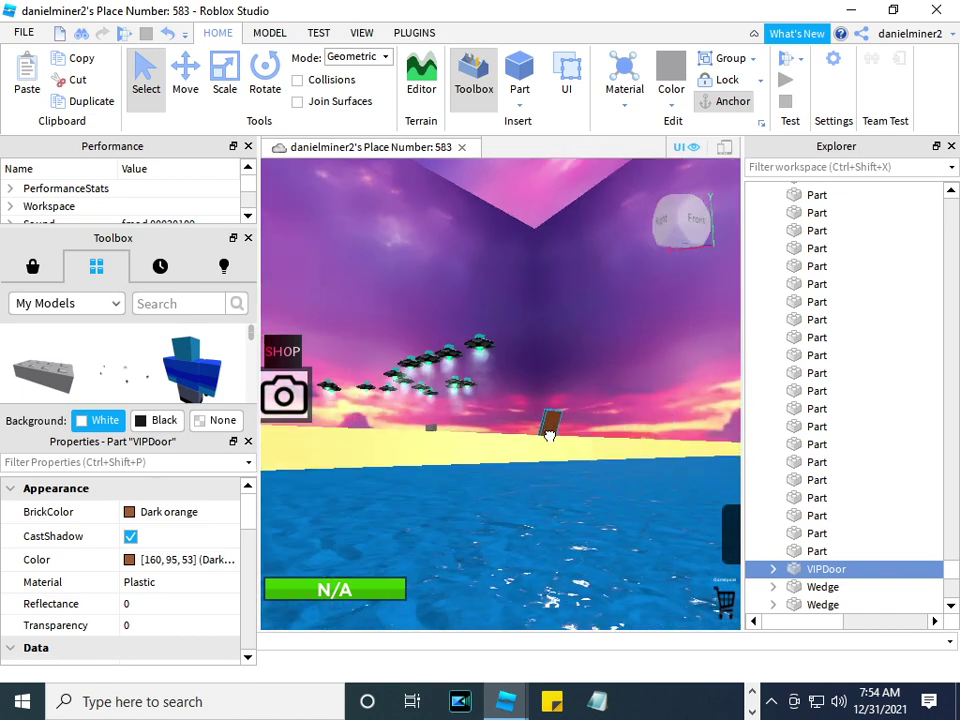
{"action": "key", "text": "f"}
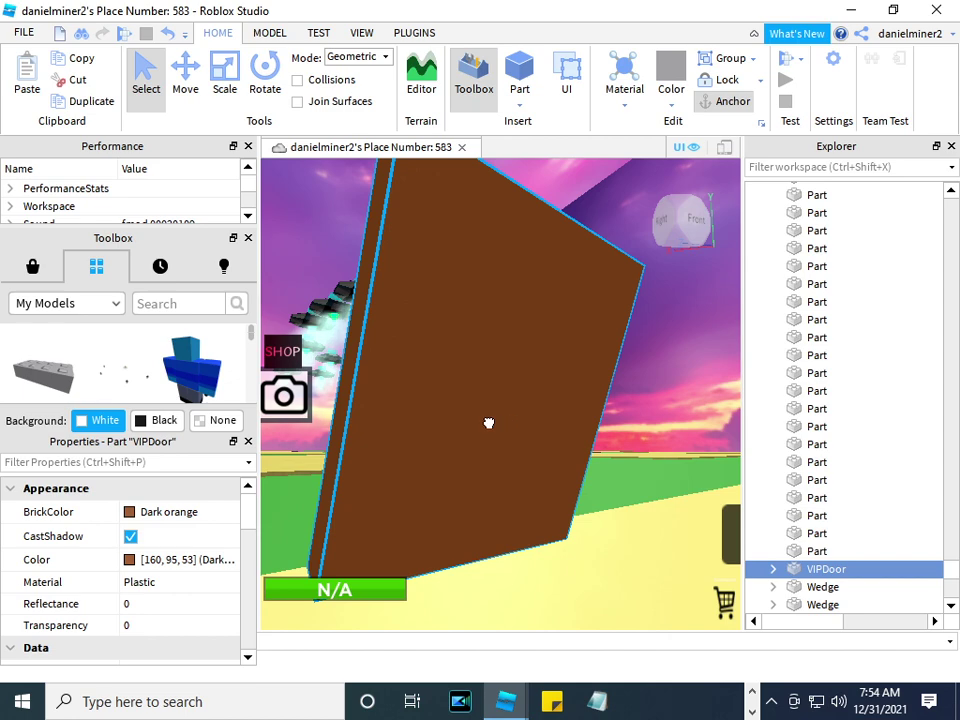
{"action": "key", "text": "s"}
{"action": "right_click_drag", "start_coordinate": [488, 423], "coordinate": [521, 423]}
{"action": "key", "text": "w"}
{"action": "key", "text": "w"}
{"action": "key", "text": "a"}
{"action": "key", "text": "s"}
{"action": "right_click_drag", "start_coordinate": [631, 509], "coordinate": [631, 509]}
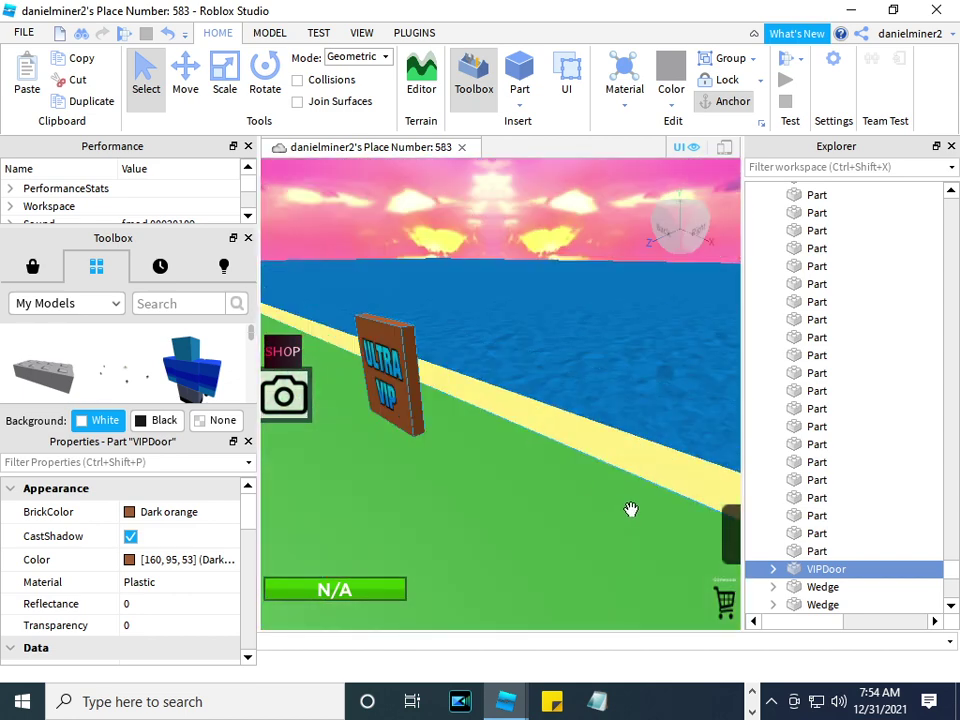
{"action": "key", "text": "a"}
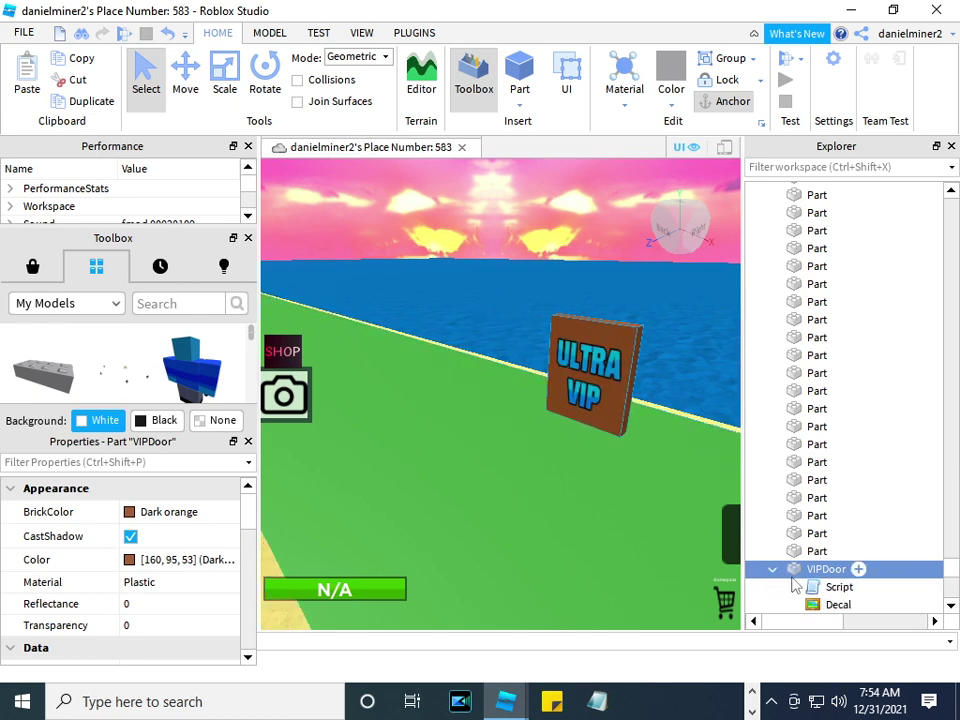
Open the VIPDoor's script and delete the author and release-notes comment block above the code.
{"action": "scroll", "coordinate": [795, 585], "scroll_direction": "down", "scroll_amount": 2}
{"action": "double_click", "coordinate": [830, 536]}
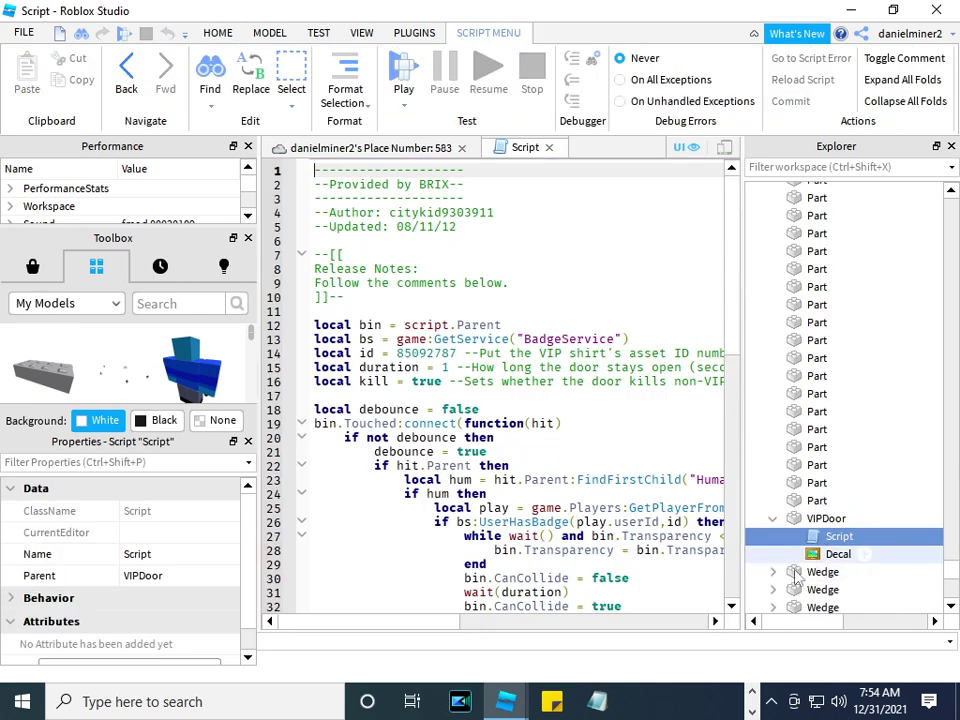
{"action": "left_click_drag", "start_coordinate": [418, 313], "coordinate": [288, 184]}
{"action": "key", "text": "BackSpace"}
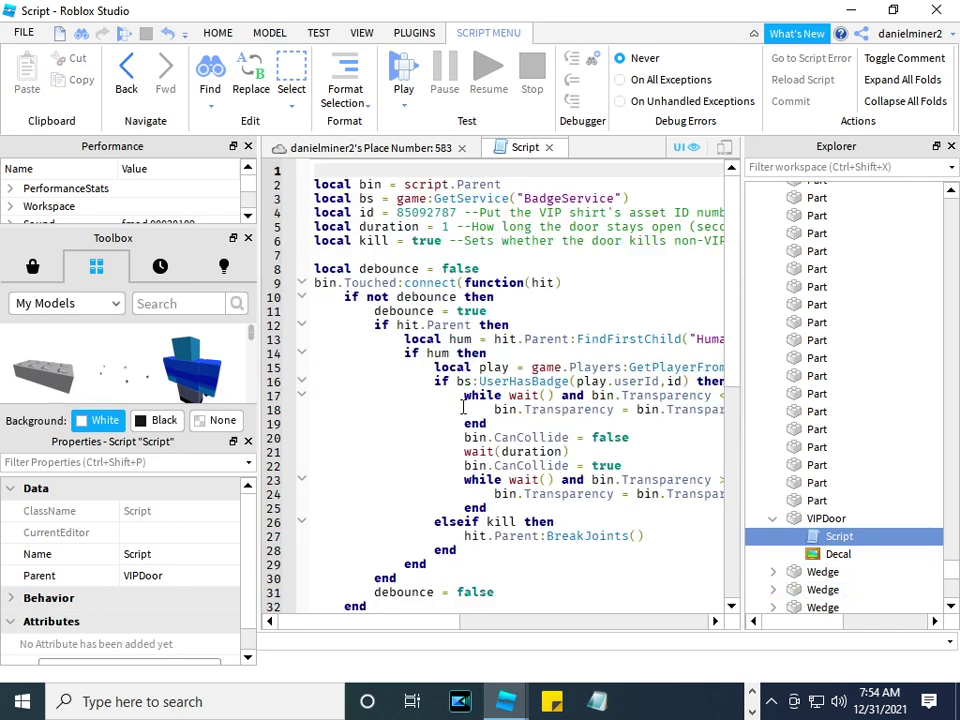
Select the id value in the door script, and check the Store passes of Place Number 583 in Chrome.
{"action": "double_click", "coordinate": [430, 212]}
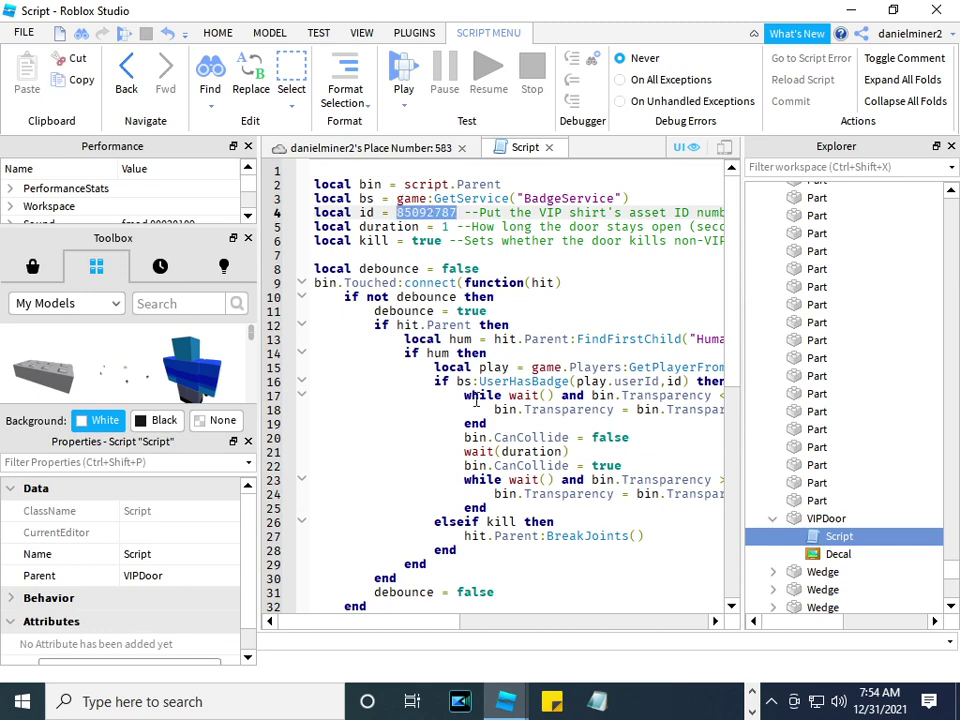
{"action": "left_click", "coordinate": [750, 691]}
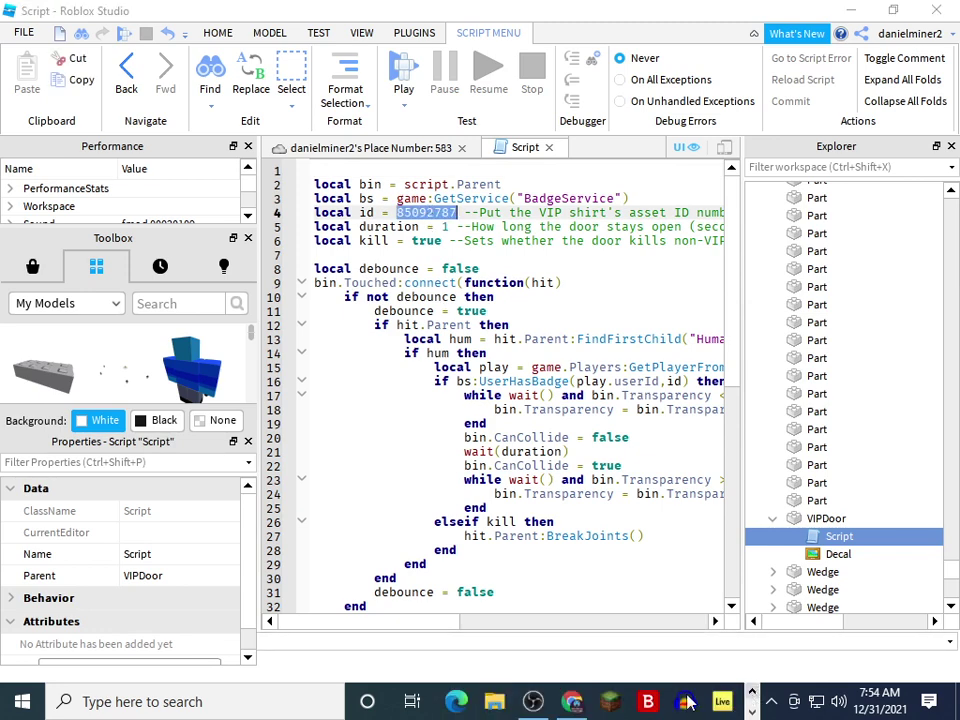
{"action": "left_click", "coordinate": [572, 702]}
{"action": "scroll", "coordinate": [463, 425], "scroll_direction": "down", "scroll_amount": 2}
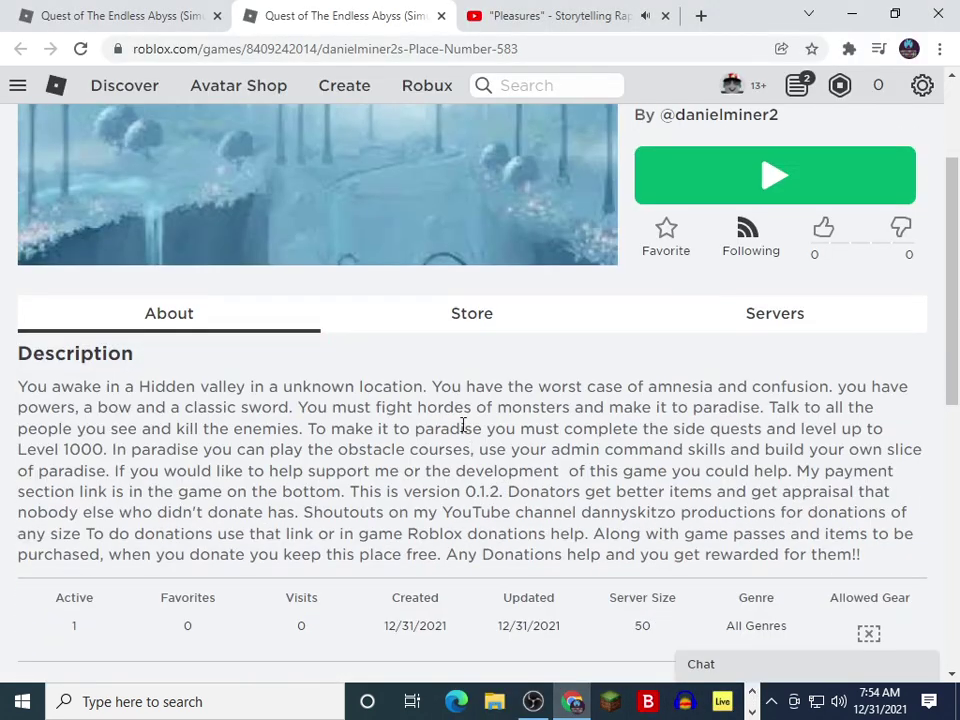
{"action": "left_click", "coordinate": [462, 318]}
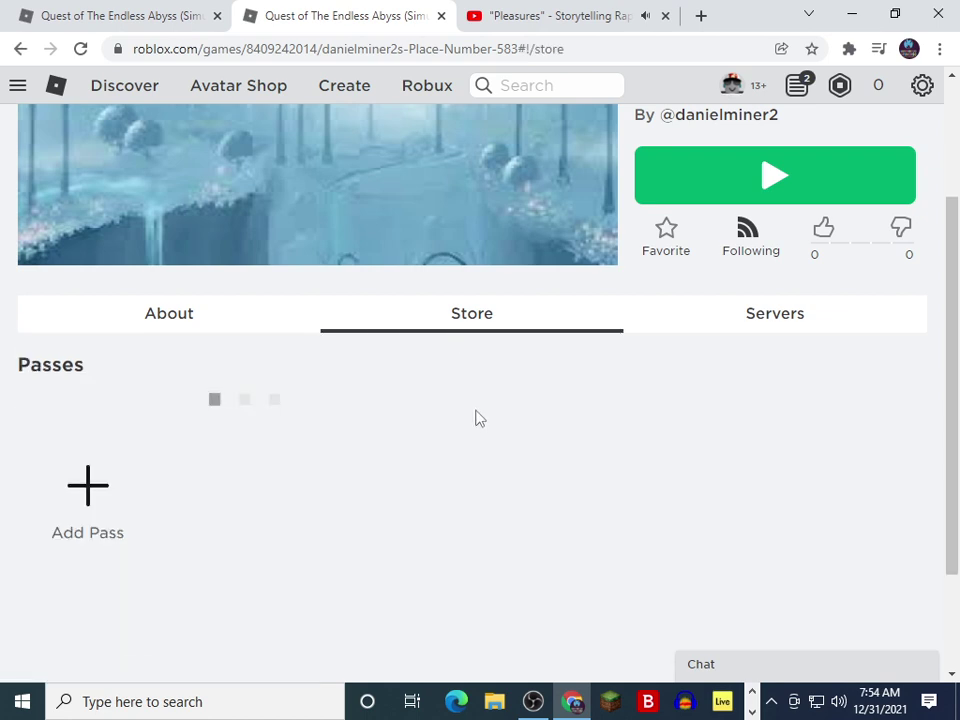
{"action": "scroll", "coordinate": [446, 461], "scroll_direction": "down", "scroll_amount": 1}
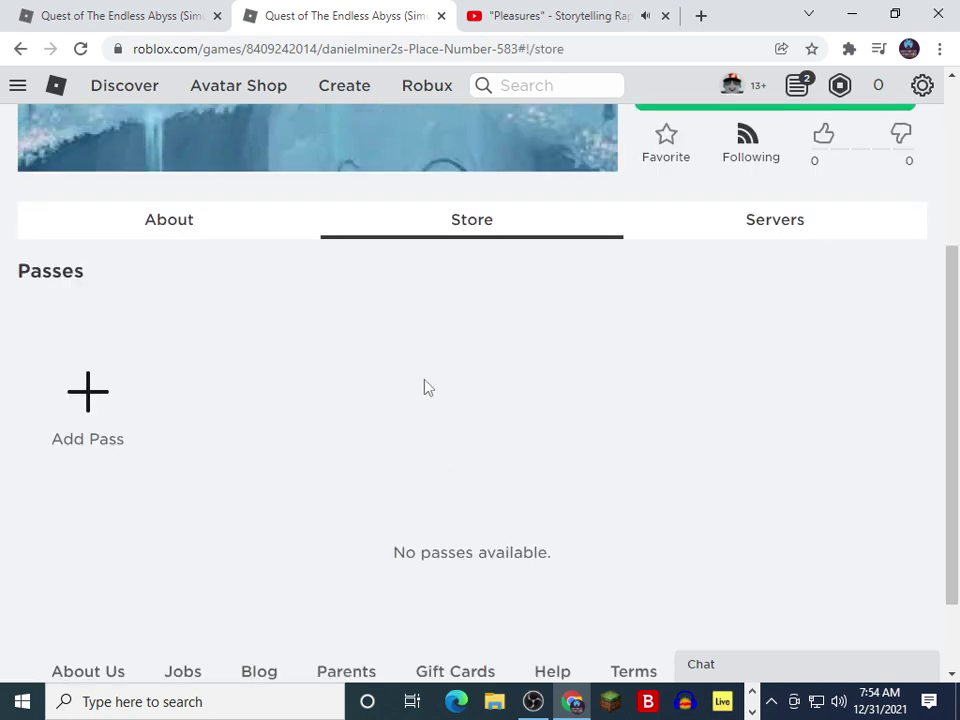
Open the Demon VIP pass from the Quest of The Endless Abyss store and select its ID 26518556 in the address.
{"action": "left_click", "coordinate": [152, 17]}
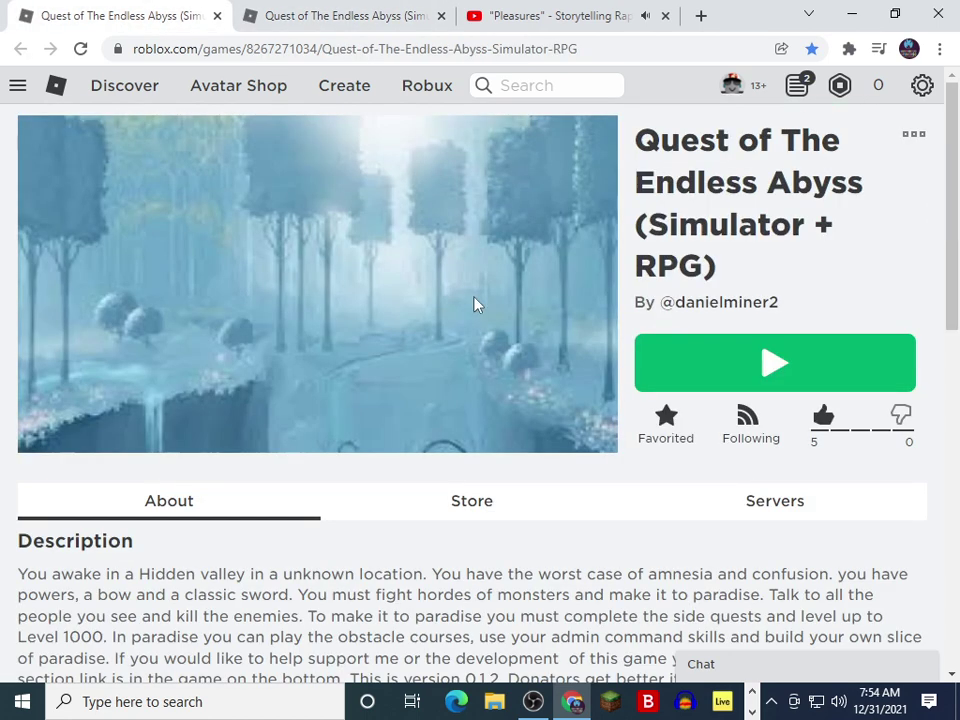
{"action": "left_click", "coordinate": [463, 500]}
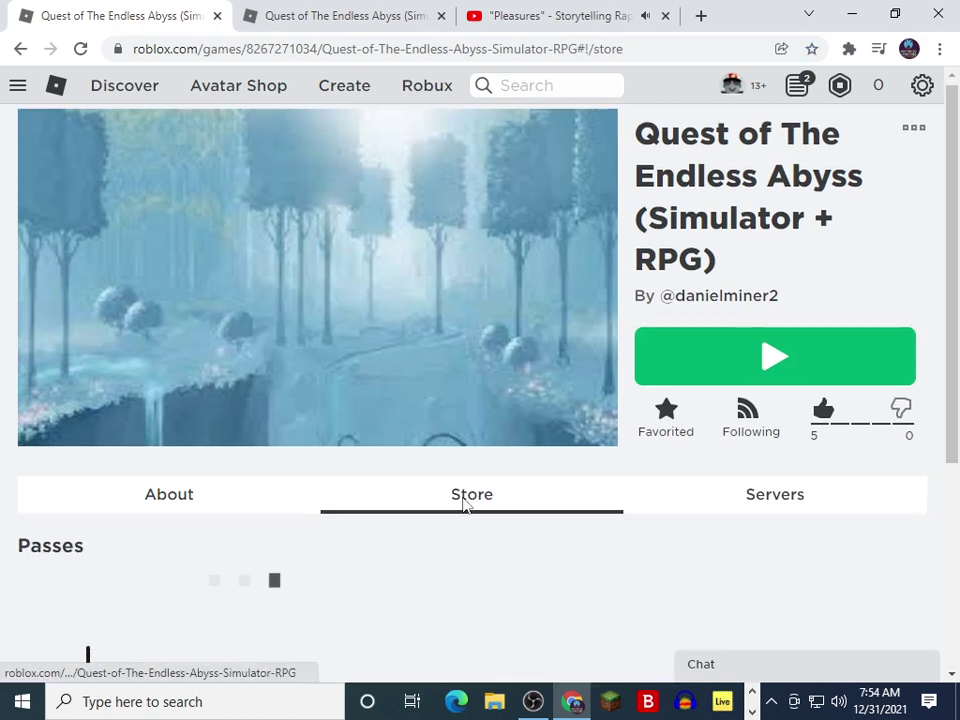
{"action": "scroll", "coordinate": [463, 505], "scroll_direction": "down", "scroll_amount": 3}
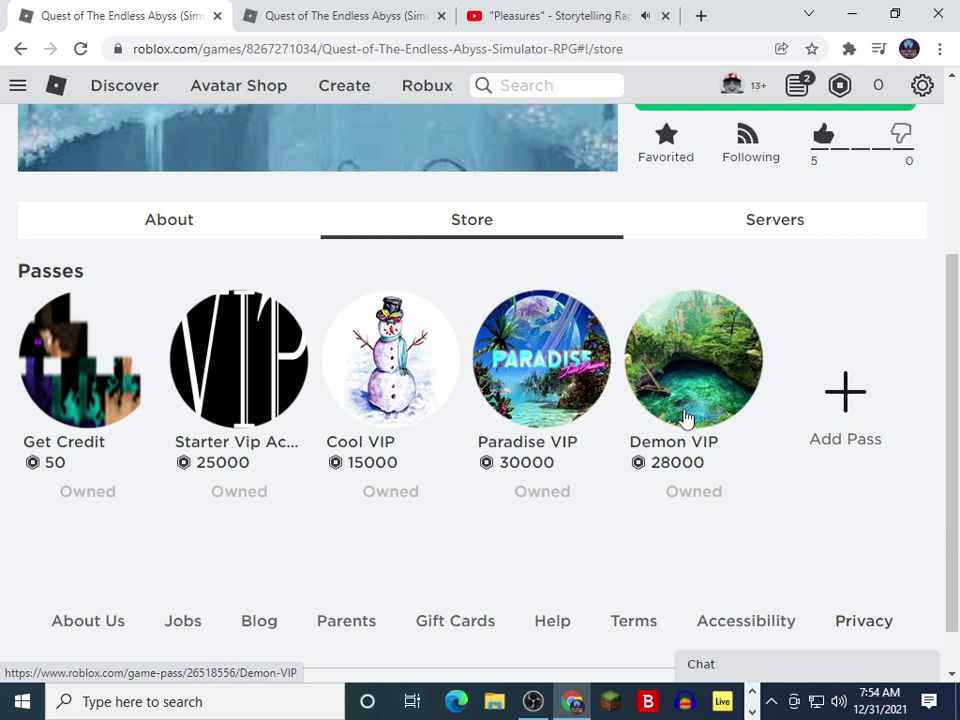
{"action": "left_click", "coordinate": [403, 221]}
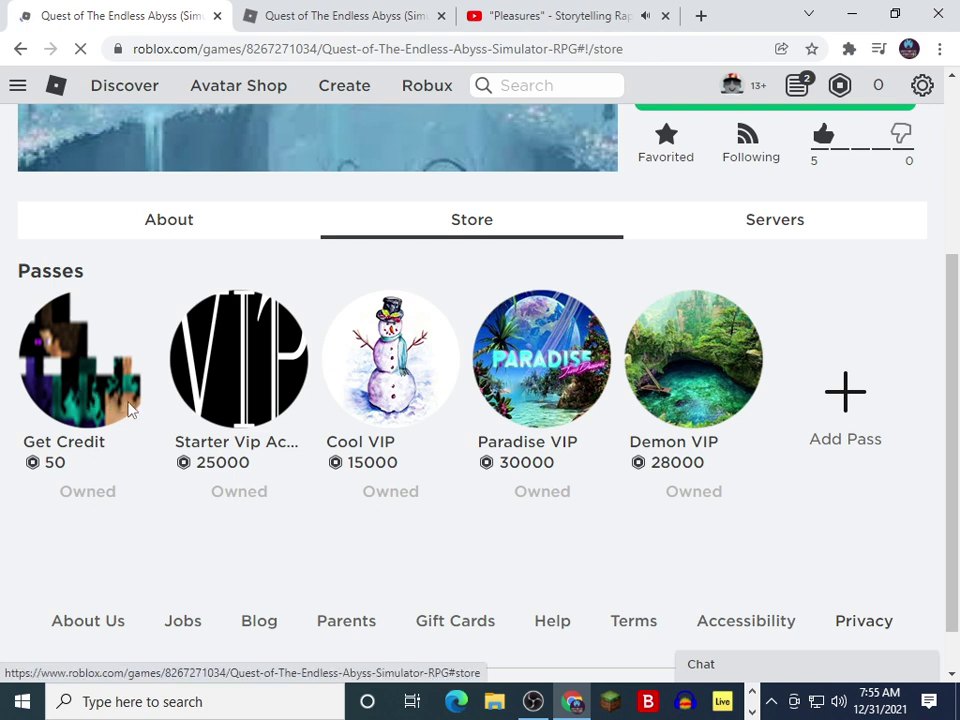
{"action": "left_click", "coordinate": [303, 52]}
{"action": "double_click", "coordinate": [303, 50]}
{"action": "key", "text": "ctrl+c"}
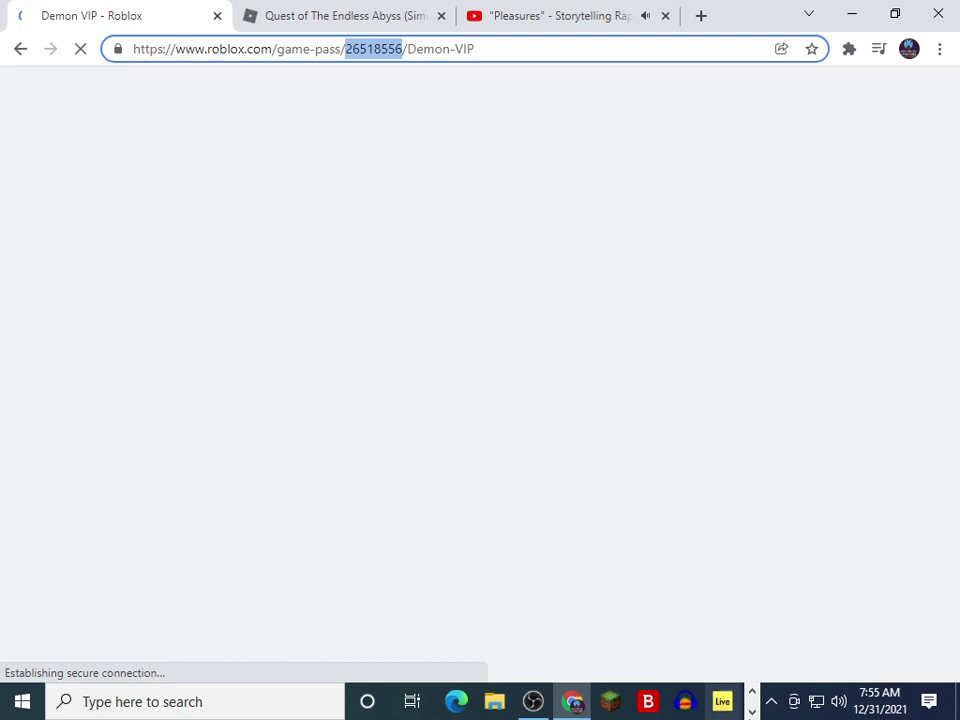
Switch back to Place Number 583 in Roblox Studio, set the door script's id to 26518556 and close the script.
{"action": "left_click", "coordinate": [752, 711]}
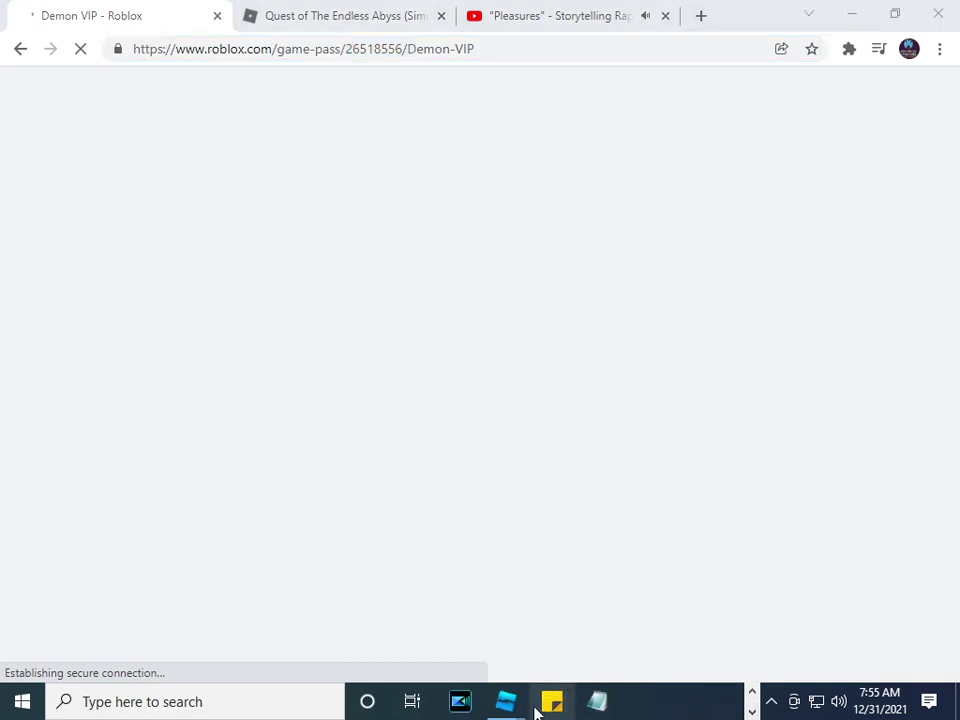
{"action": "mouse_move", "coordinate": [510, 705]}
{"action": "left_click", "coordinate": [548, 668]}
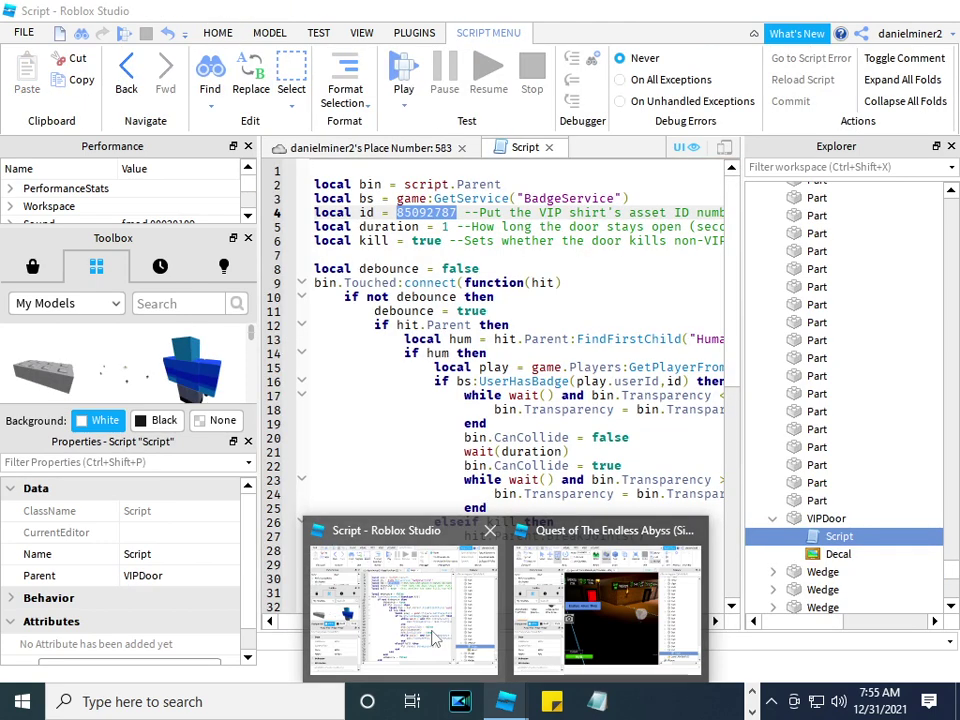
{"action": "left_click", "coordinate": [405, 600]}
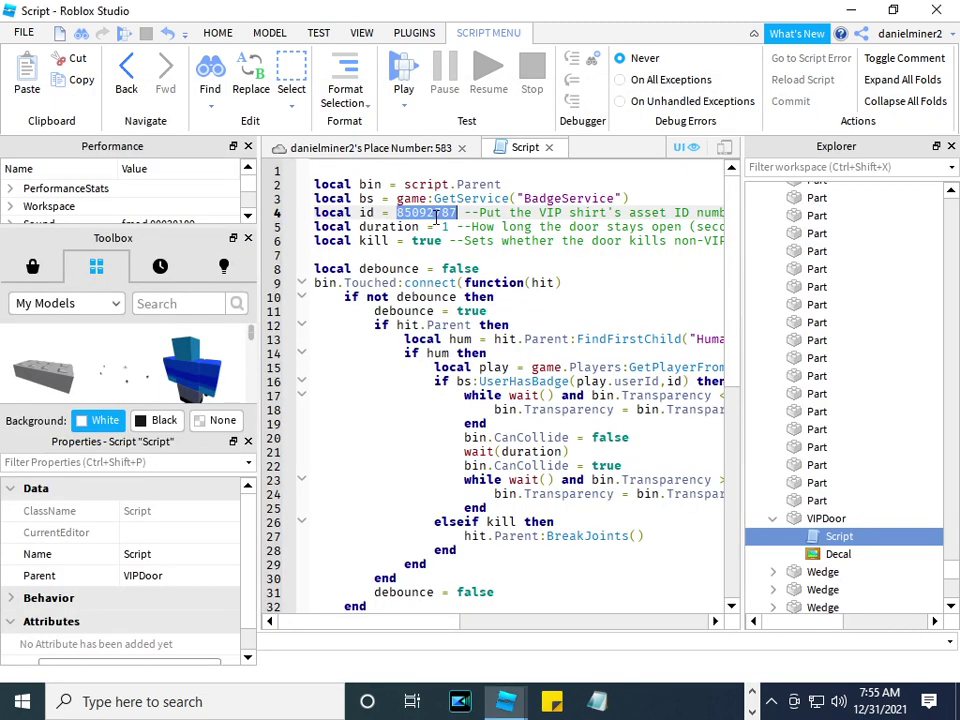
{"action": "right_click", "coordinate": [435, 216]}
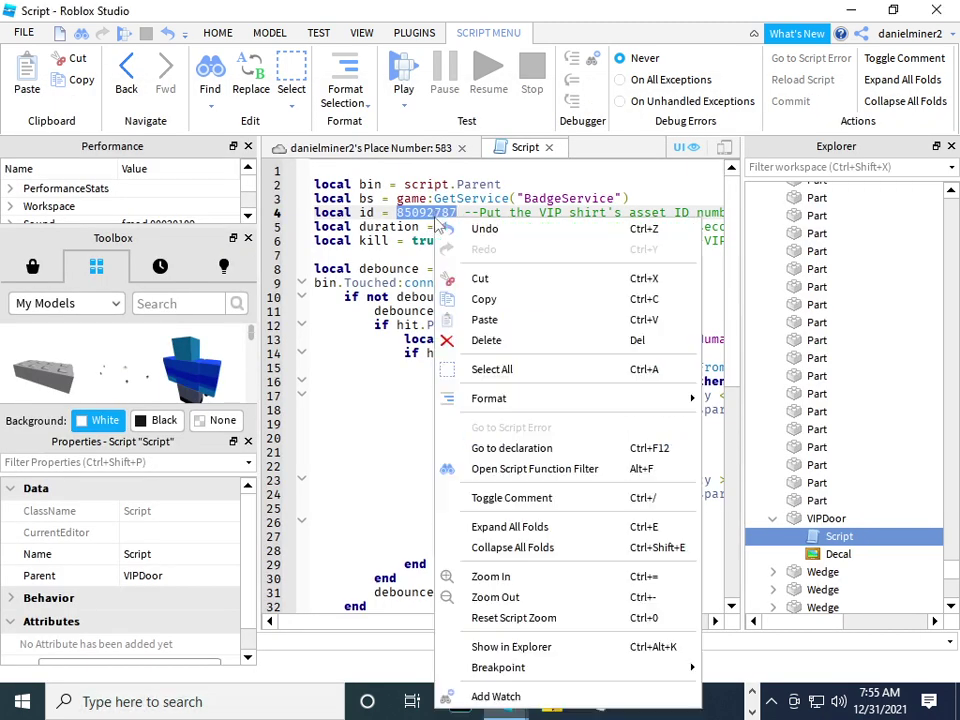
{"action": "left_click", "coordinate": [486, 320]}
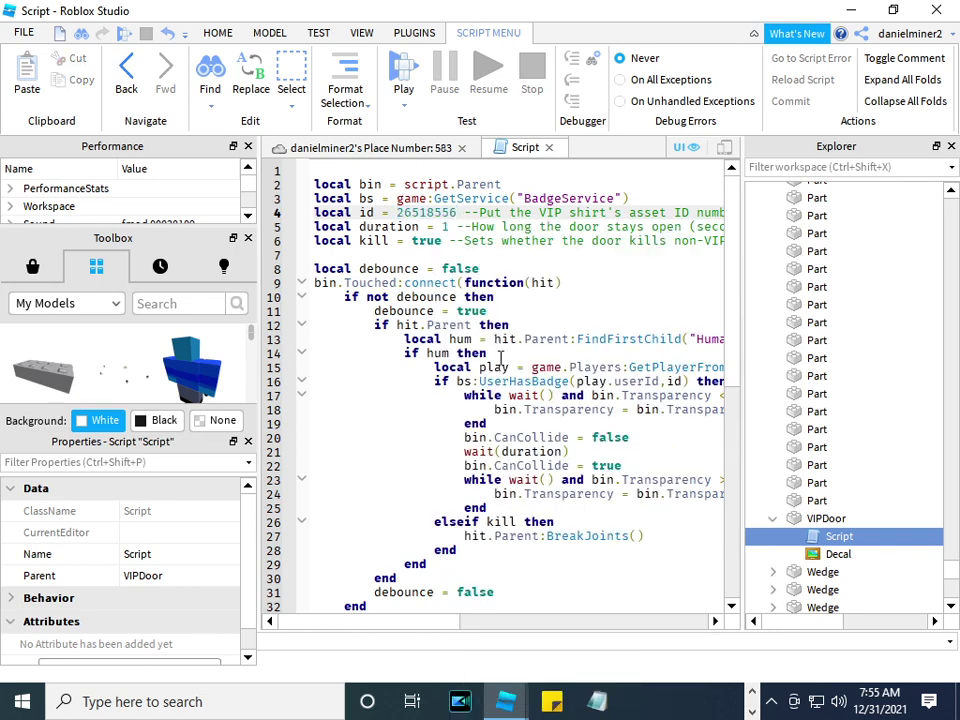
{"action": "left_click", "coordinate": [549, 148]}
{"action": "mouse_move", "coordinate": [534, 256]}
{"action": "right_mouse_down"}
{"action": "mouse_move", "coordinate": [523, 264]}
{"action": "mouse_move", "coordinate": [533, 264]}
{"action": "right_mouse_up"}
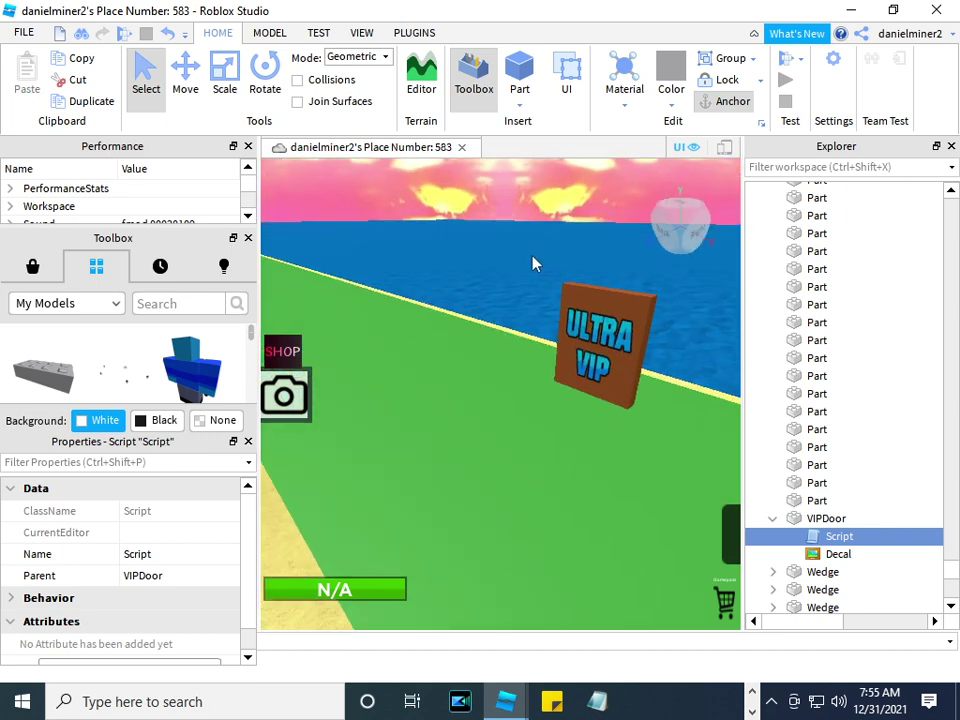
{"action": "left_click", "coordinate": [568, 315]}
{"action": "mouse_move", "coordinate": [508, 306]}
{"action": "right_mouse_down"}
{"action": "mouse_move", "coordinate": [495, 305]}
{"action": "mouse_move", "coordinate": [514, 304]}
{"action": "mouse_move", "coordinate": [504, 294]}
{"action": "right_mouse_up"}
{"action": "scroll", "coordinate": [503, 294], "scroll_direction": "up", "scroll_amount": 6}
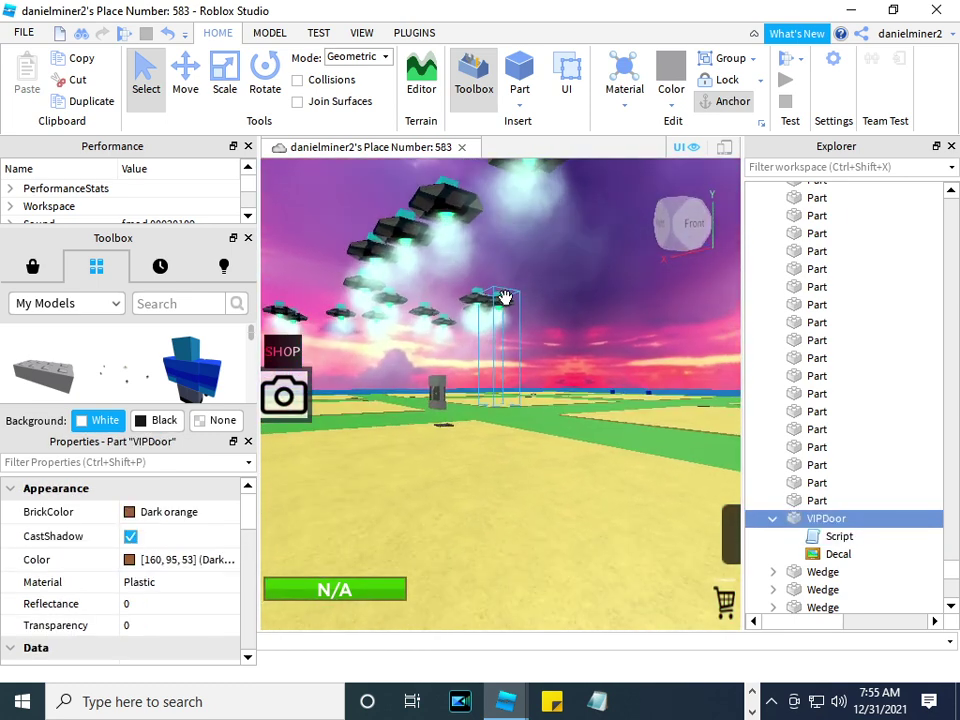
Publish Place Number 583 to Roblox and close its Studio window.
{"action": "left_click", "coordinate": [23, 32]}
{"action": "left_click", "coordinate": [90, 246]}
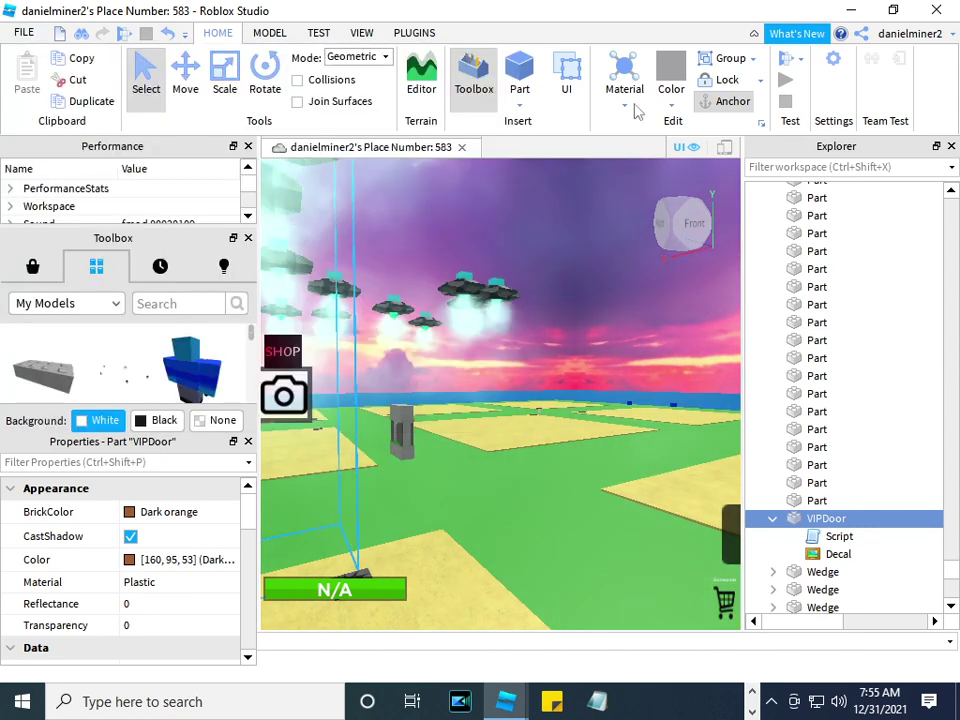
{"action": "left_click", "coordinate": [940, 14]}
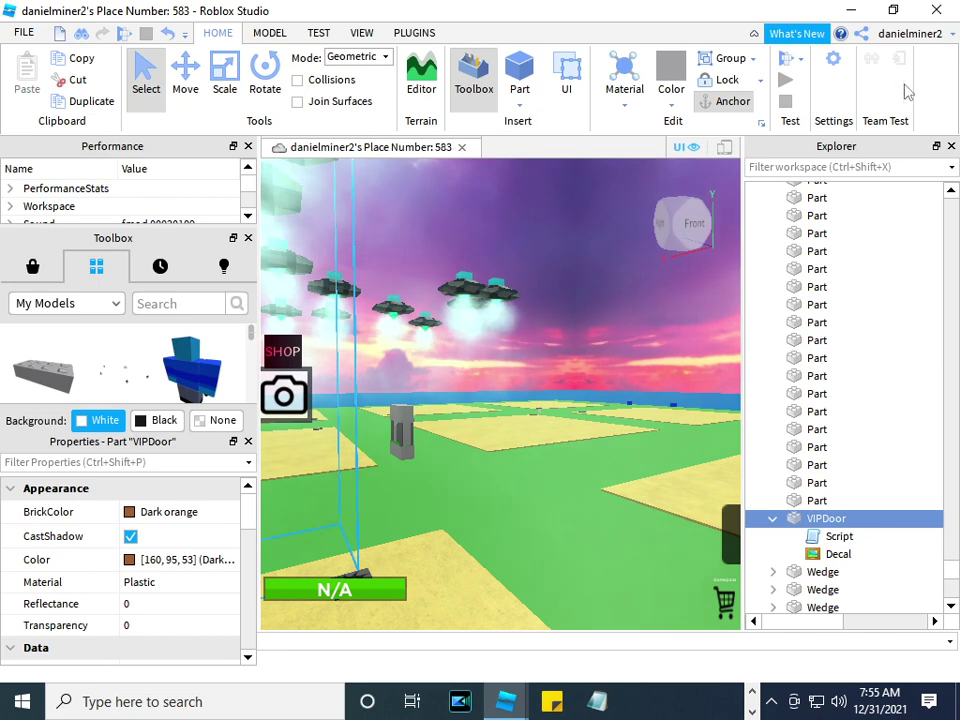
Switch to the Quest of The Endless Abyss (Simulator + RPG) Studio window and publish that place to Roblox.
{"action": "mouse_move", "coordinate": [518, 703]}
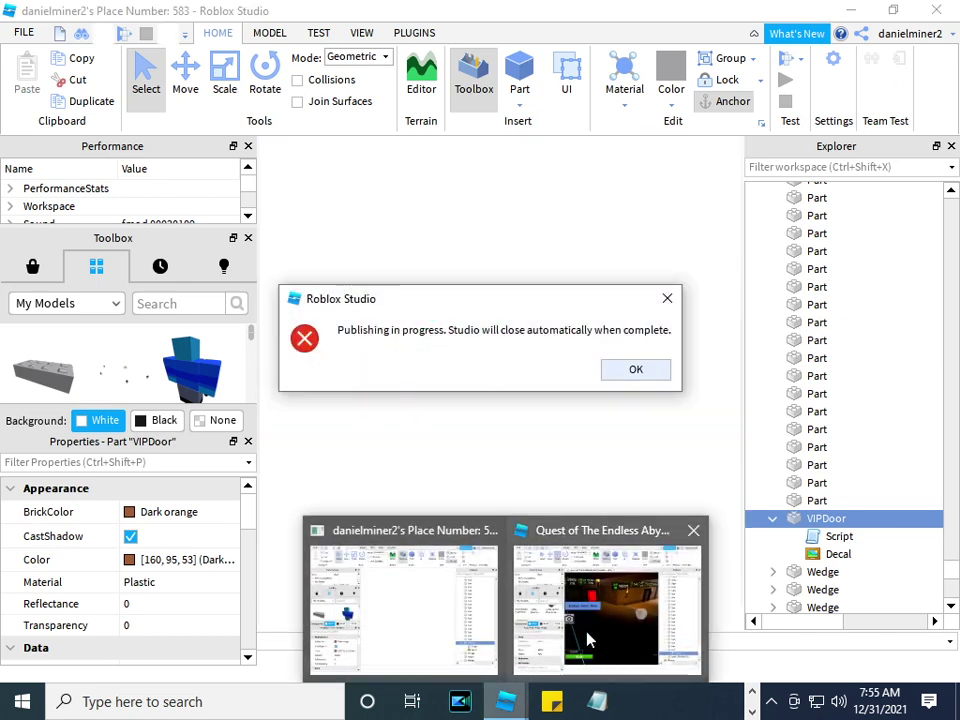
{"action": "left_click", "coordinate": [589, 636]}
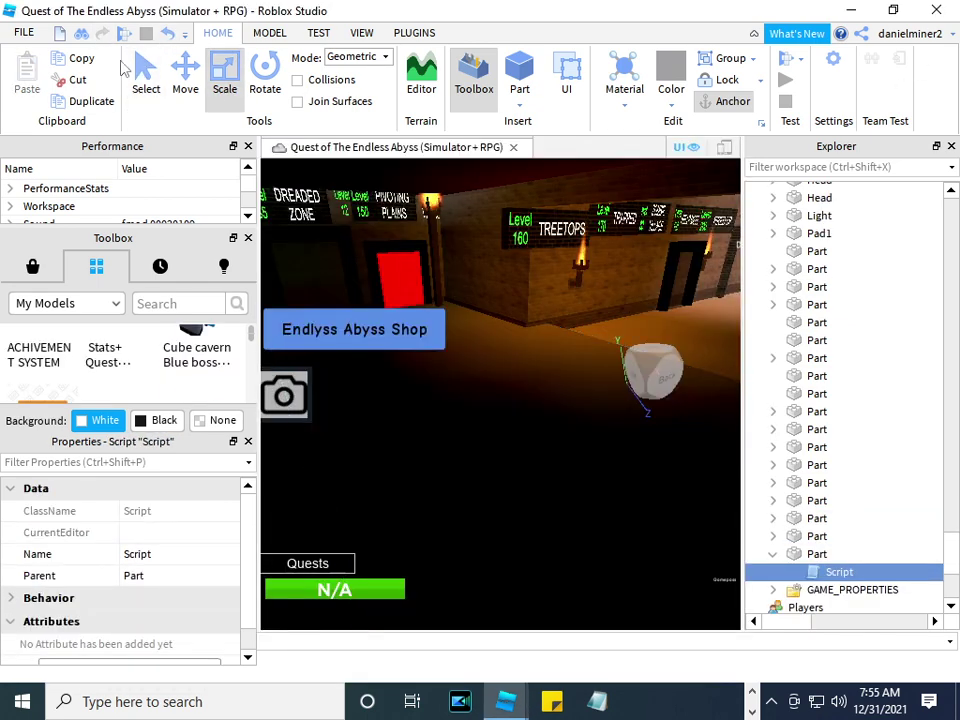
{"action": "left_click", "coordinate": [38, 37]}
{"action": "left_click", "coordinate": [92, 246]}
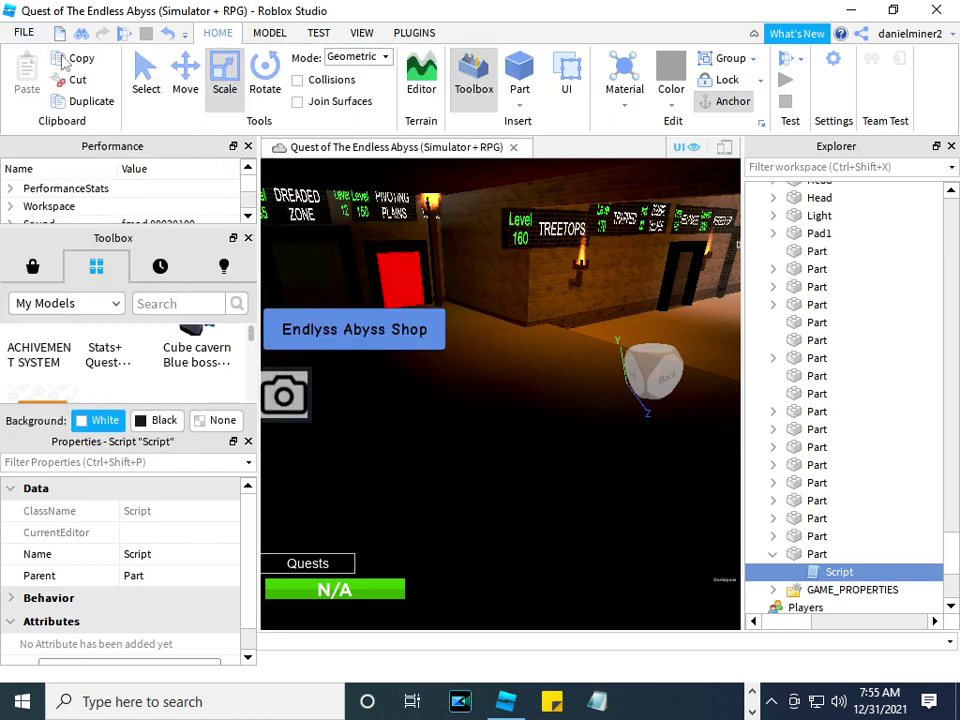
{"action": "left_click", "coordinate": [21, 26]}
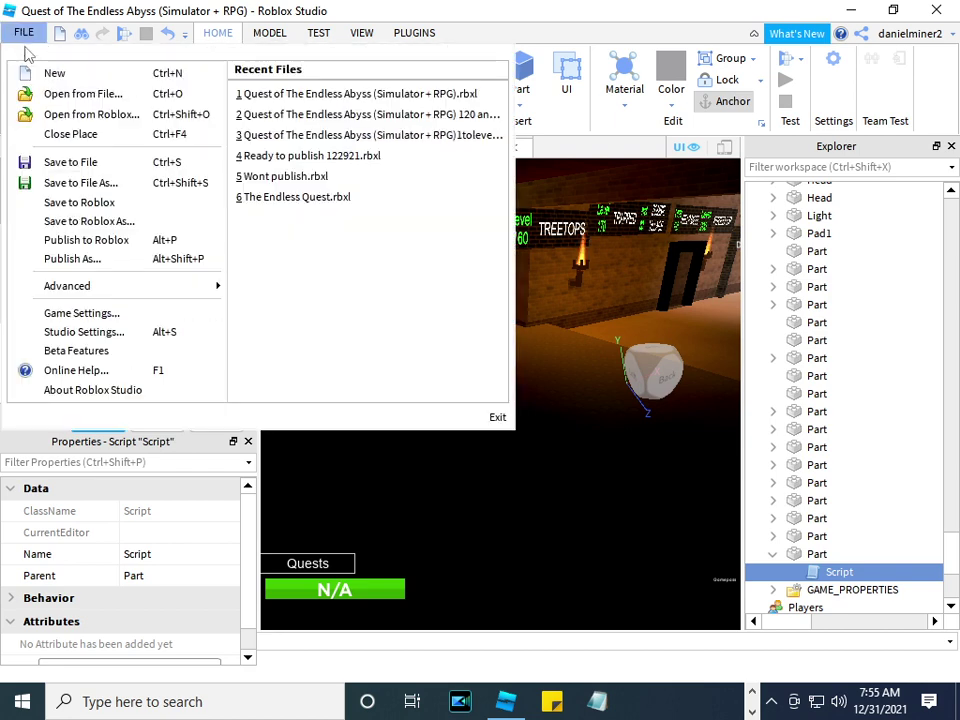
{"action": "left_click", "coordinate": [80, 240]}
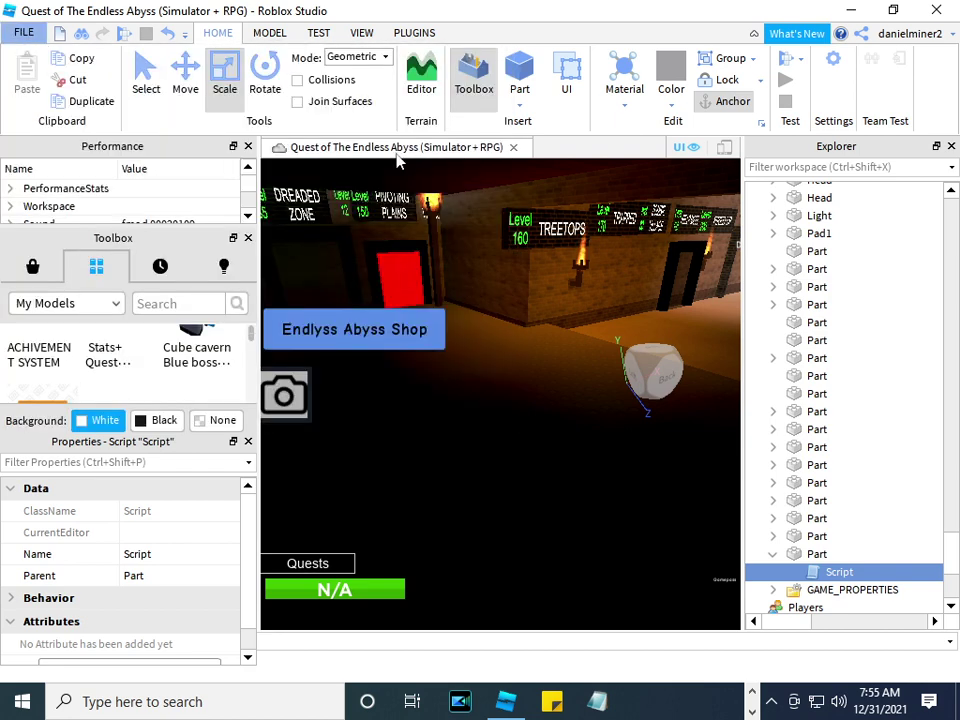
Close the Studio window, return to the browser and launch the game from the Place Number 583 page.
{"action": "left_click", "coordinate": [936, 11]}
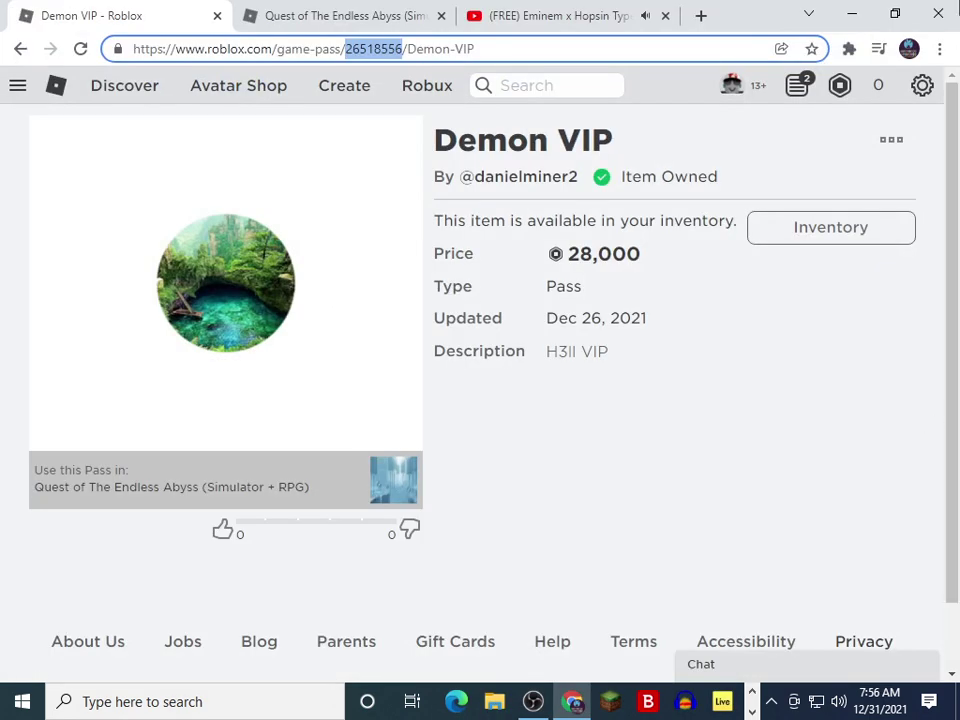
{"action": "right_click", "coordinate": [22, 55]}
{"action": "left_click", "coordinate": [22, 77]}
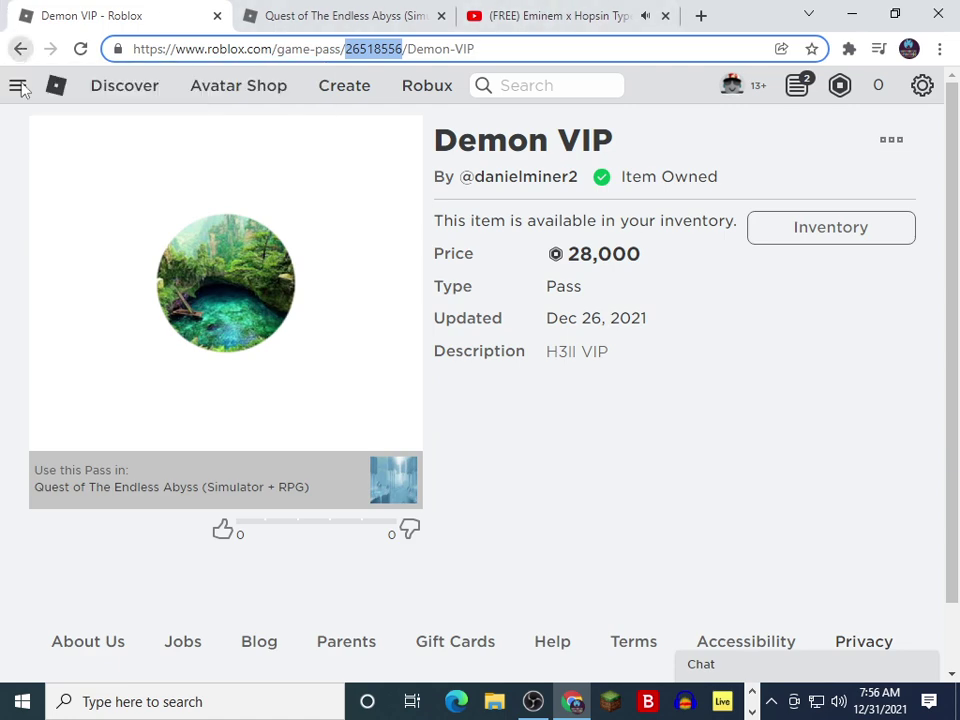
{"action": "scroll", "coordinate": [694, 190], "scroll_direction": "up", "scroll_amount": 3}
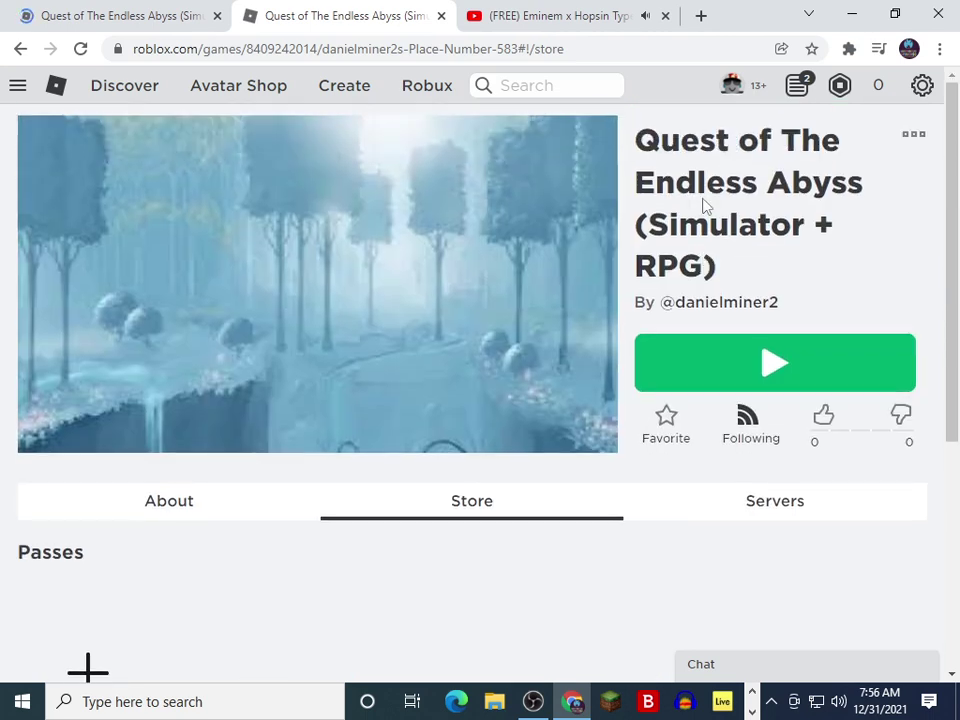
{"action": "left_click", "coordinate": [657, 388]}
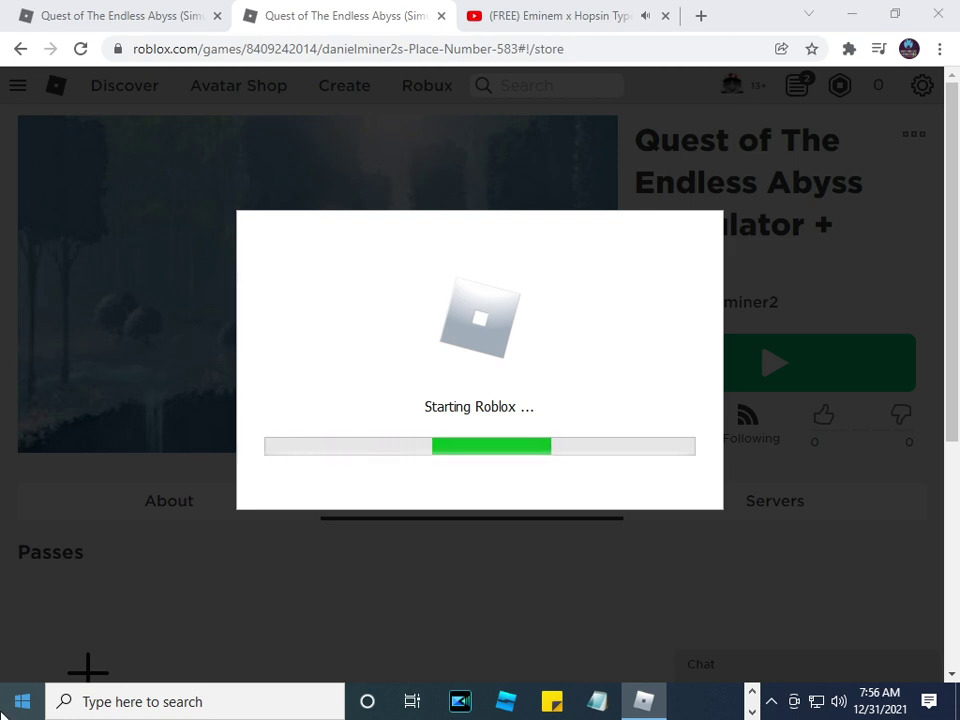
{"action": "left_click", "coordinate": [752, 689]}
{"action": "mouse_move", "coordinate": [533, 700]}
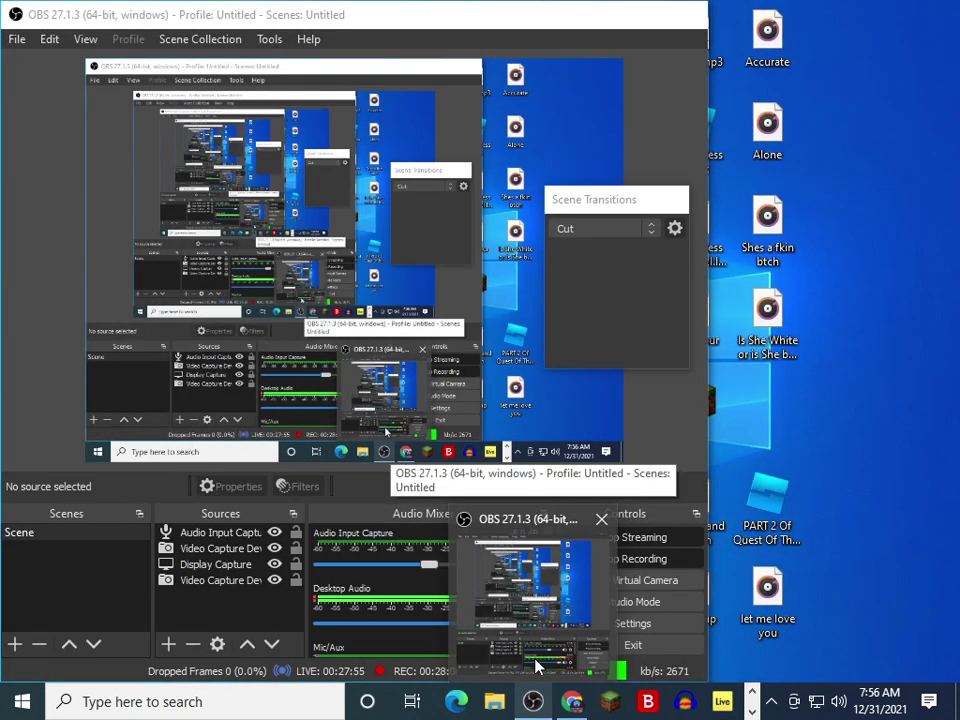
{"action": "left_click", "coordinate": [540, 660]}
{"action": "left_click", "coordinate": [814, 471]}
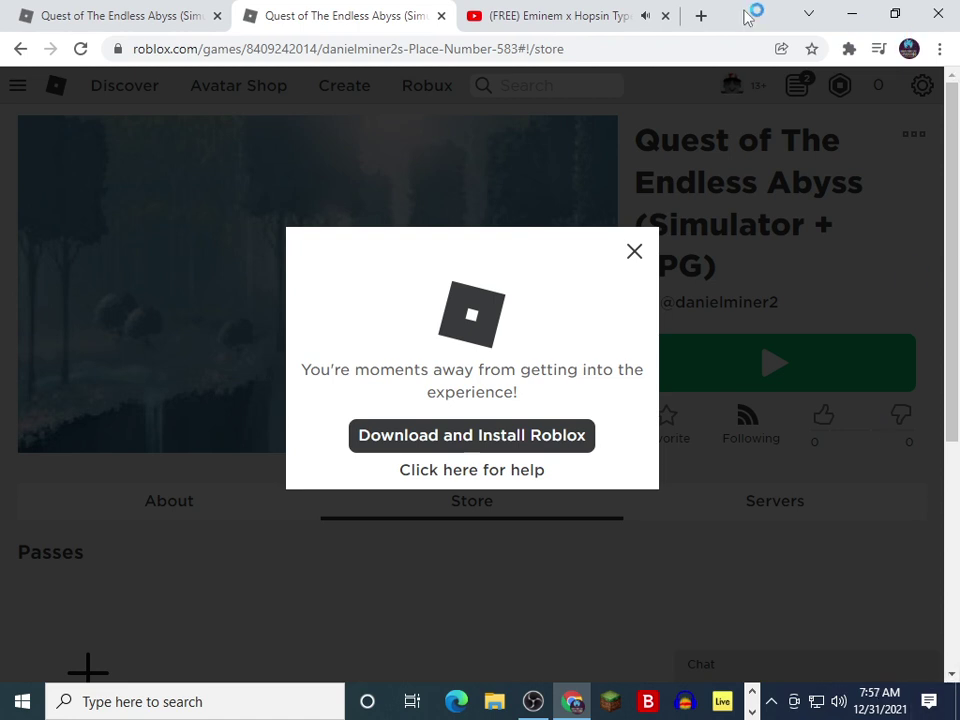
Search YouTube for dannyskitzo productions in a new tab, look at the results and close the tab.
{"action": "left_click", "coordinate": [701, 15]}
{"action": "type", "text": "y"}
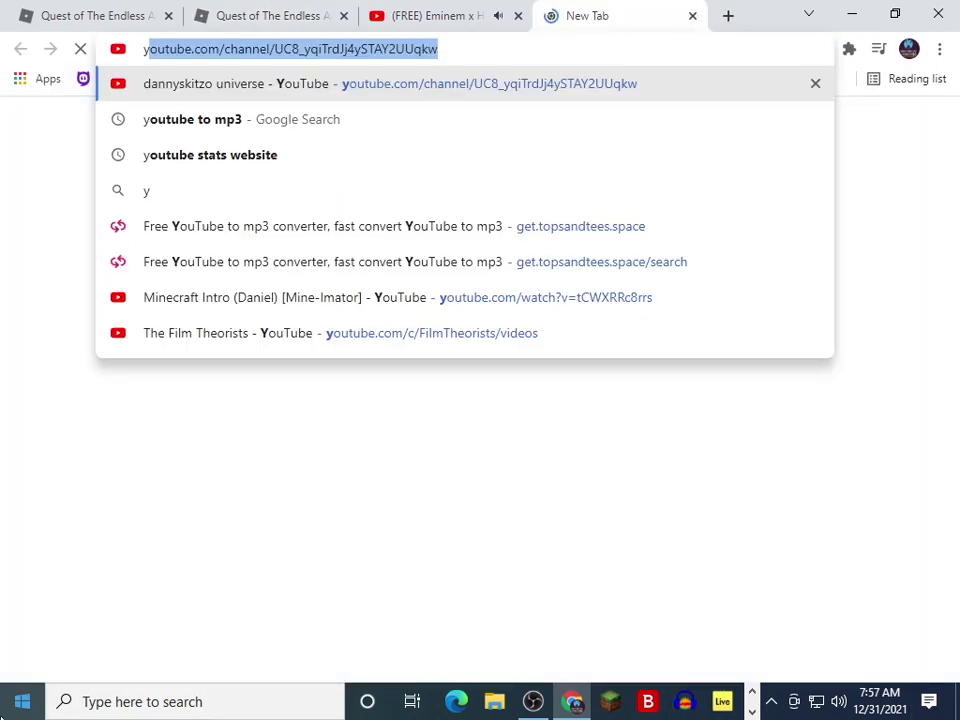
{"action": "key", "text": "Return"}
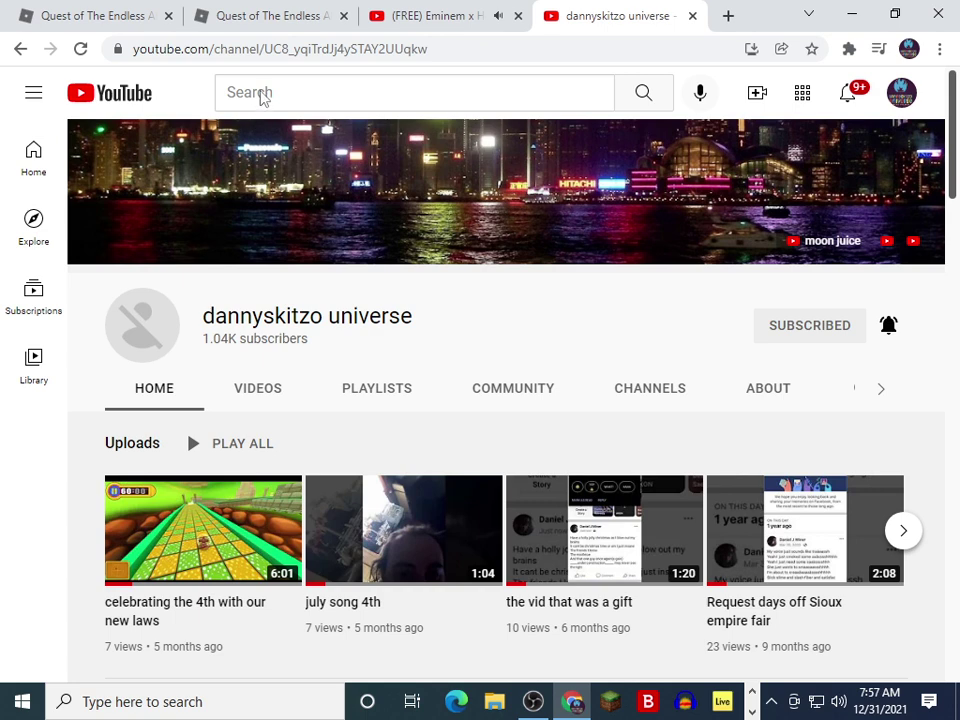
{"action": "left_click", "coordinate": [258, 100]}
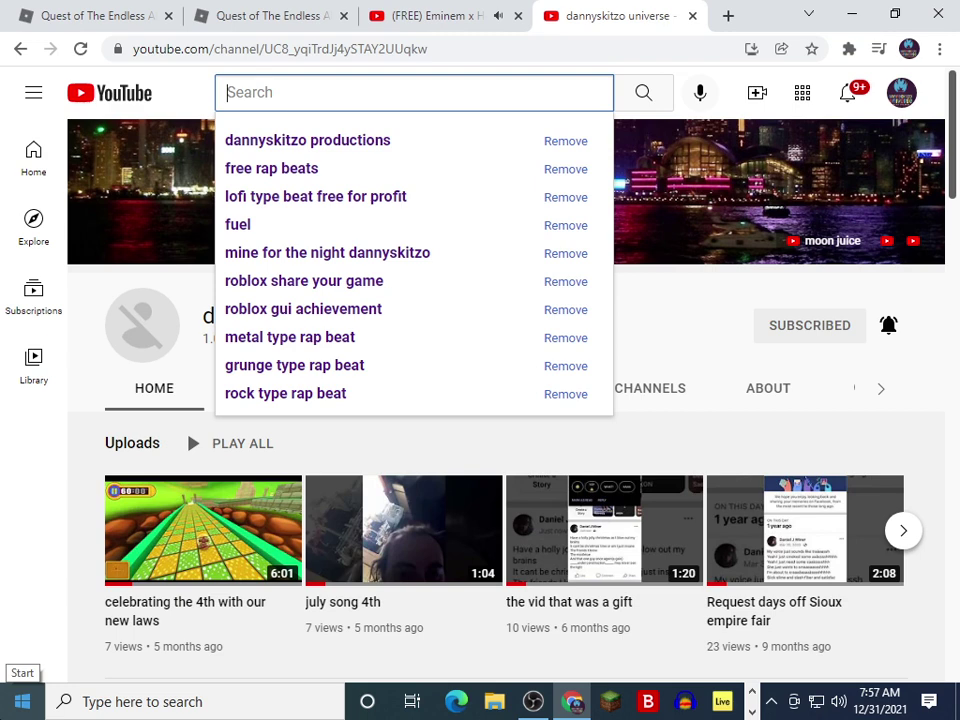
{"action": "key", "text": "Down"}
{"action": "key", "text": "Return"}
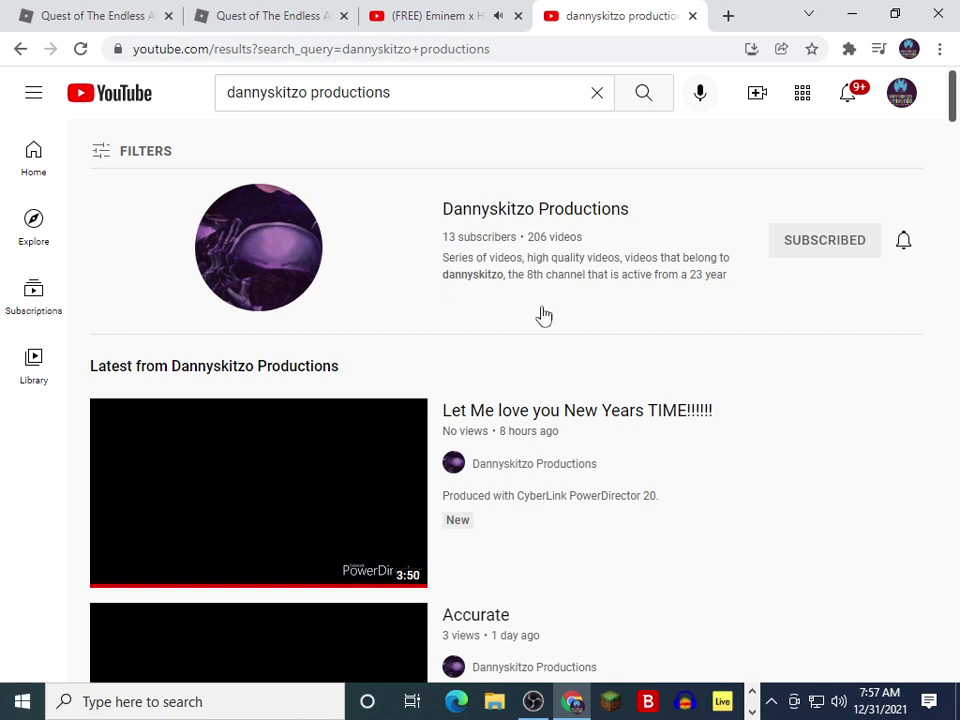
{"action": "left_click", "coordinate": [691, 16]}
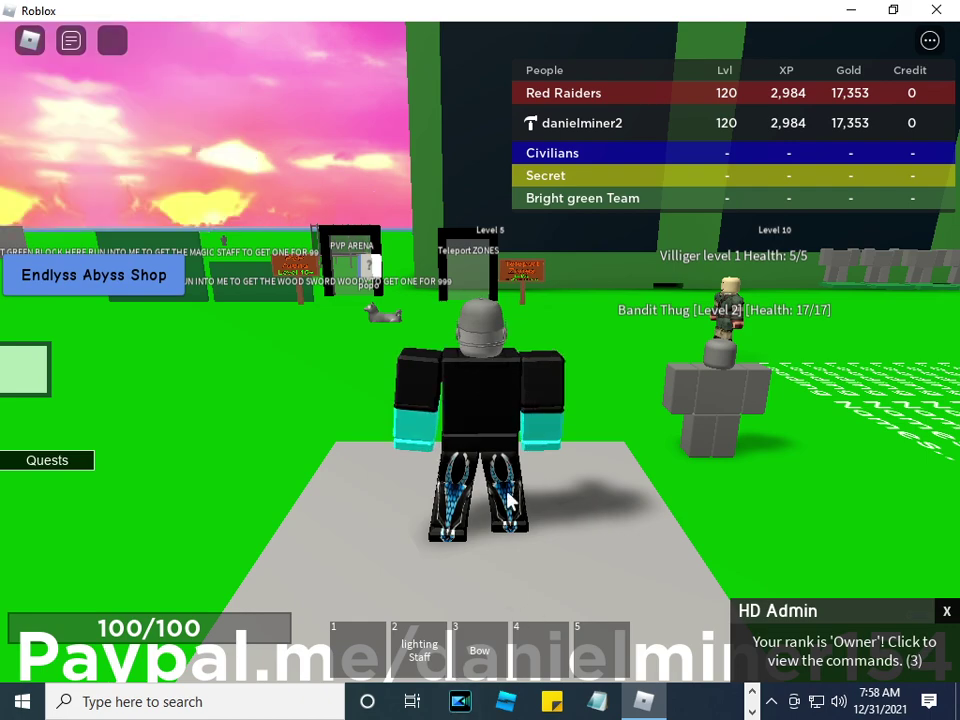
Walk the character from spawn through the Teleport ZONES portal and across the hall past the Pivoting Plains door.
{"action": "right_click_drag", "start_coordinate": [510, 501], "coordinate": [505, 504]}
{"action": "key", "text": "w"}
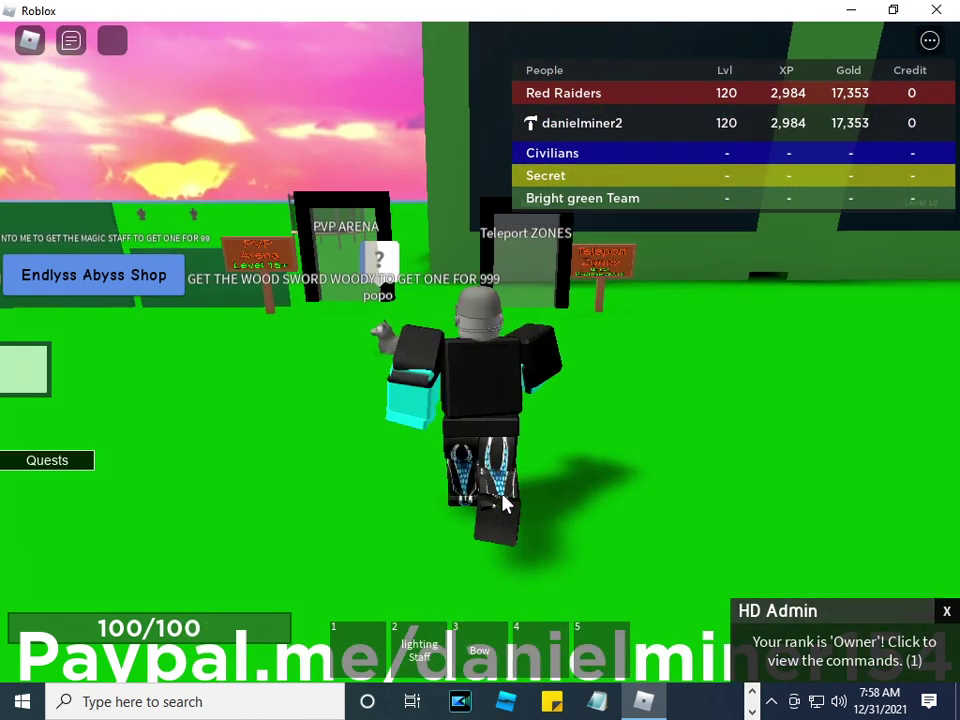
{"action": "key", "text": "w"}
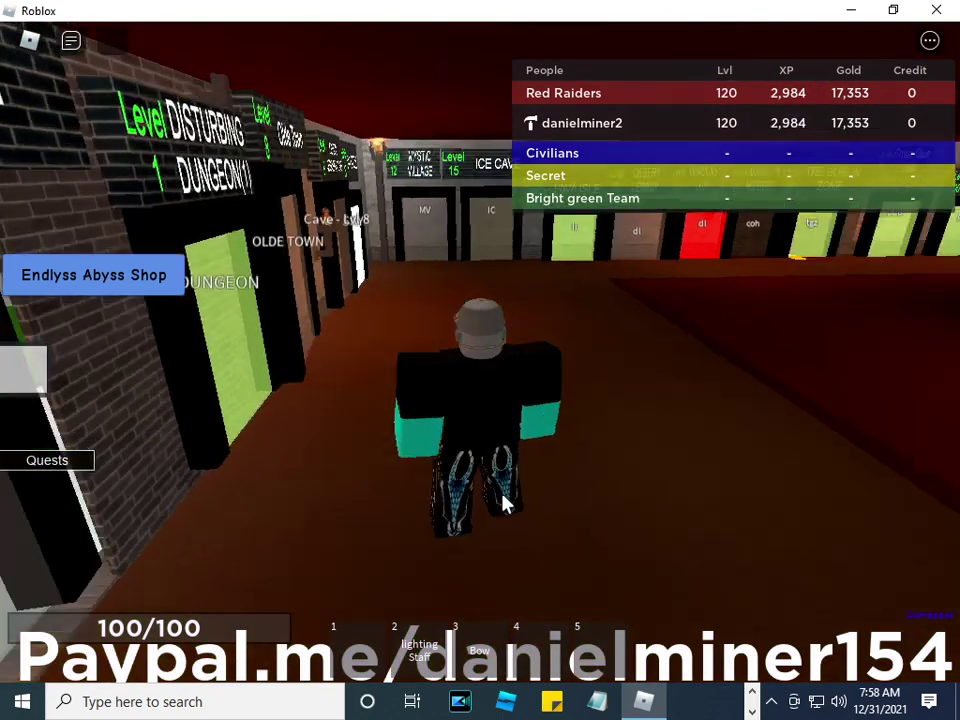
{"action": "key", "text": "w"}
{"action": "right_click_drag", "start_coordinate": [505, 504], "coordinate": [505, 504]}
{"action": "key", "text": "w"}
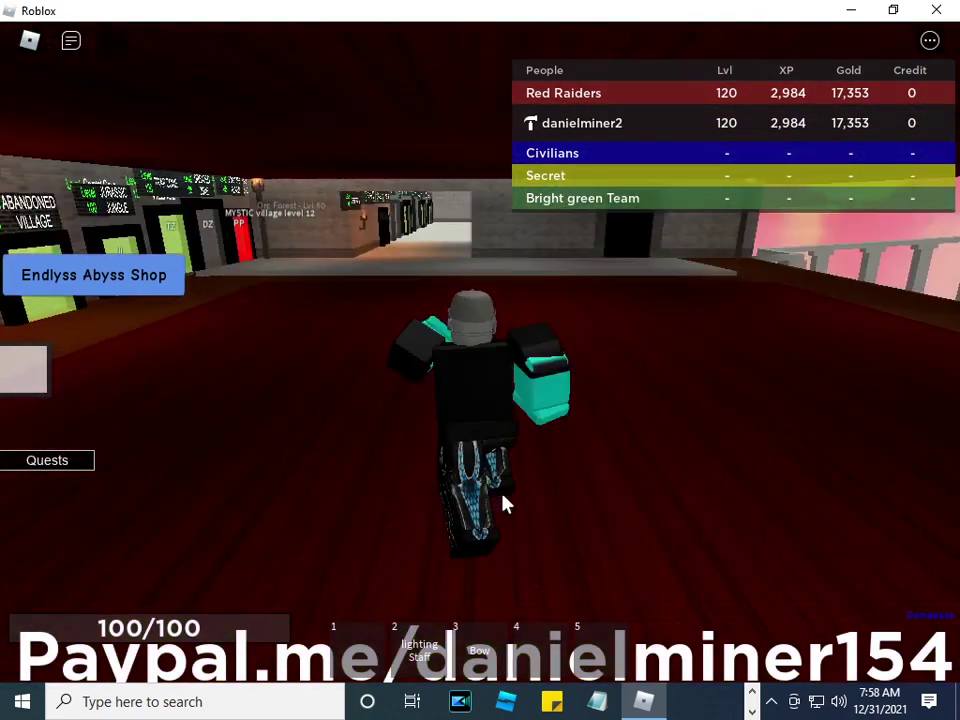
{"action": "key", "text": "w"}
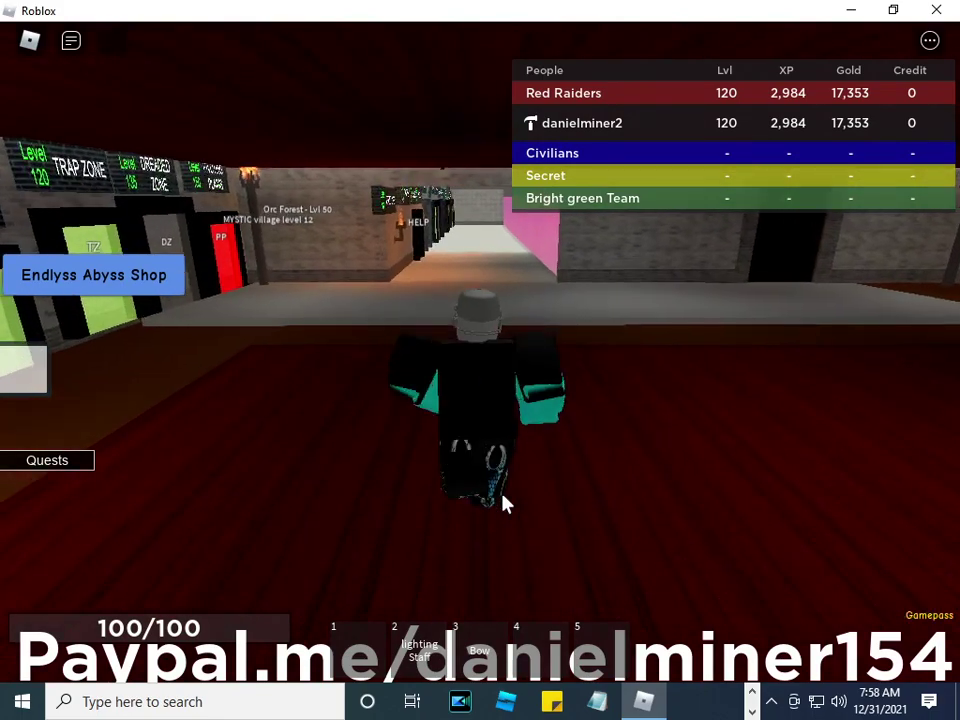
{"action": "key", "text": "w"}
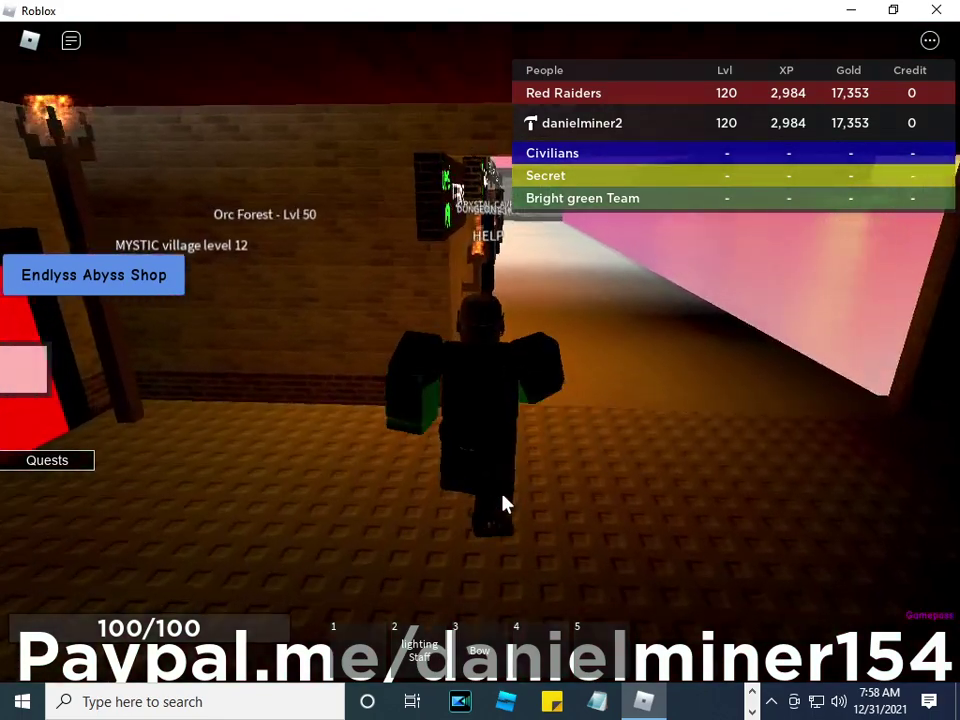
{"action": "key", "text": "w"}
Enter the forest zone and walk the character along the stone path and over the wooden bridge.
{"action": "right_click_drag", "start_coordinate": [505, 504], "coordinate": [536, 508]}
{"action": "key", "text": "w"}
{"action": "key", "text": "w"}
{"action": "scroll", "coordinate": [536, 508], "scroll_direction": "down", "scroll_amount": 5}
{"action": "key", "text": "w"}
{"action": "key", "text": "w"}
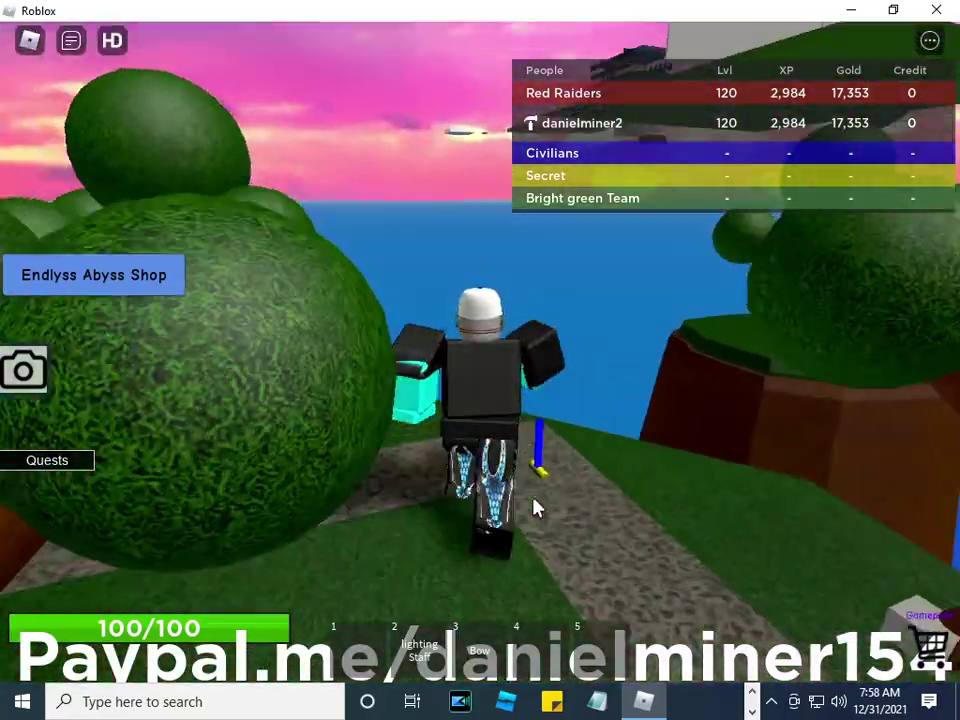
{"action": "right_click_drag", "start_coordinate": [536, 508], "coordinate": [536, 508]}
{"action": "key", "text": "w"}
{"action": "key", "text": "w"}
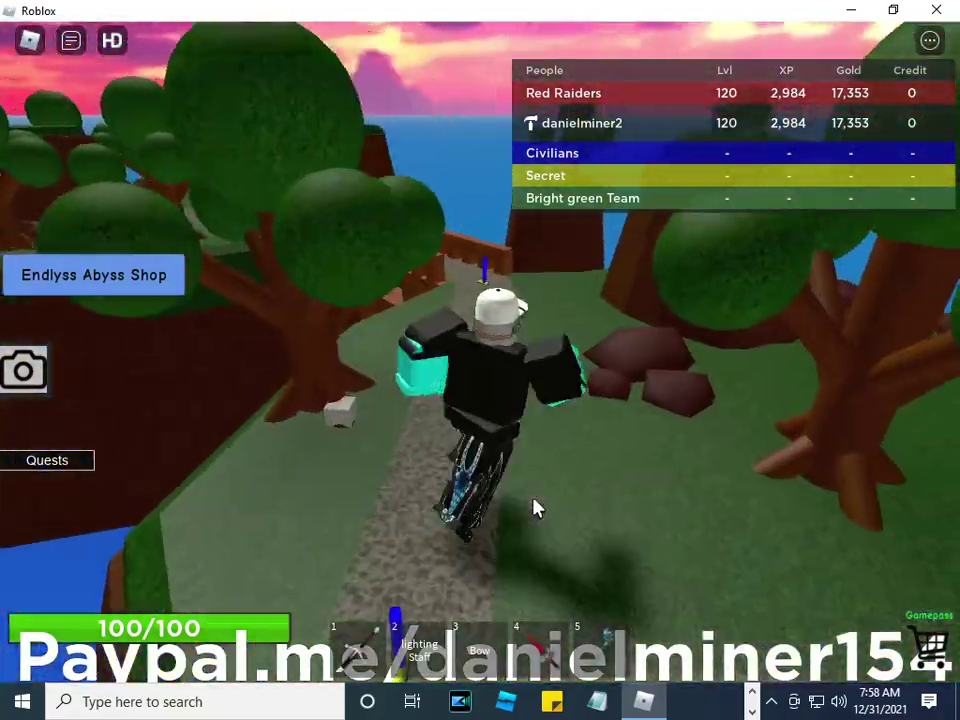
{"action": "key", "text": "w"}
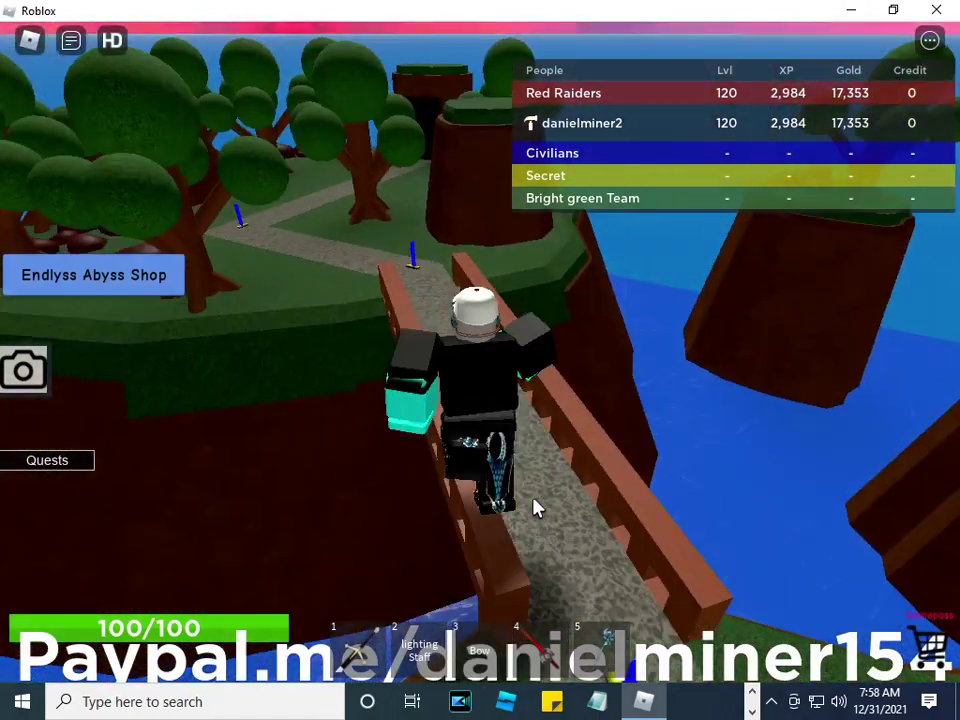
{"action": "key", "text": "w"}
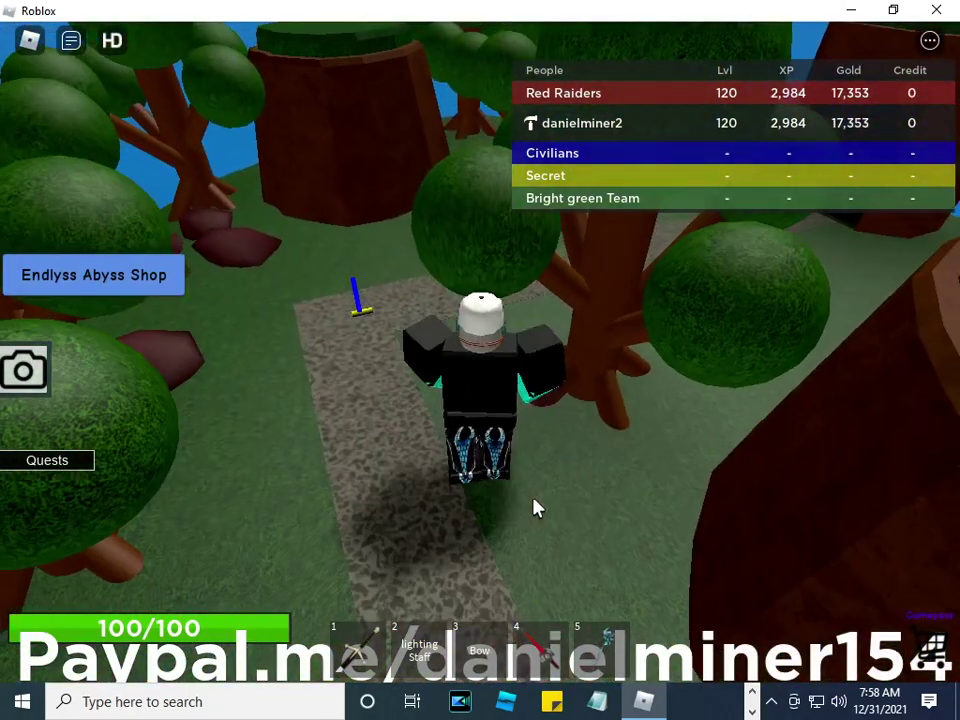
Reset the character from the in-game menu and confirm the reset.
{"action": "key", "text": "Escape"}
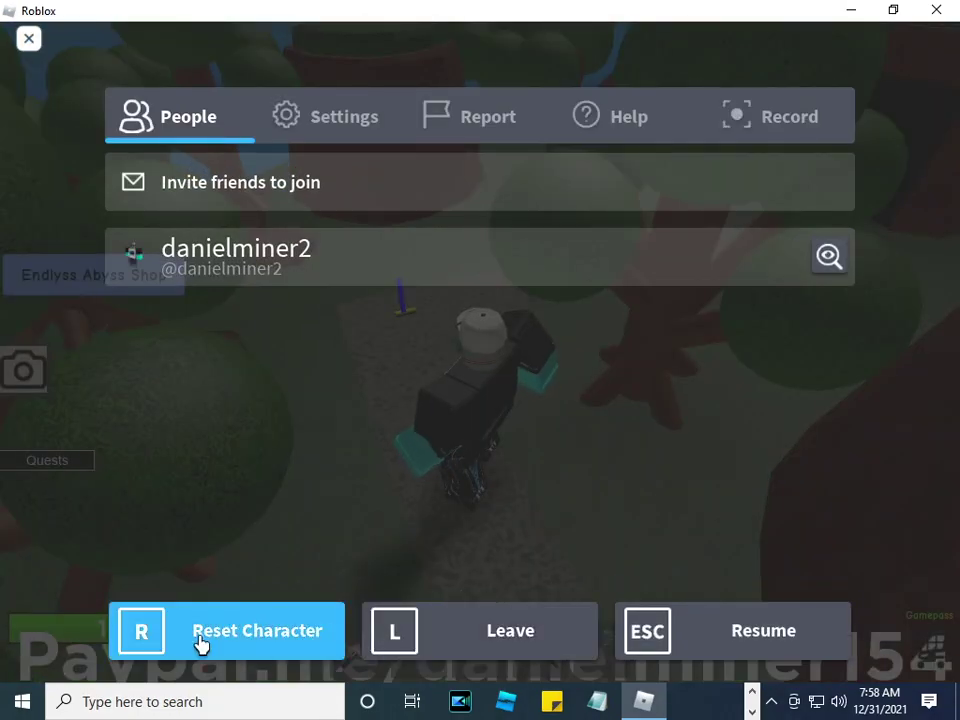
{"action": "left_click", "coordinate": [199, 632]}
{"action": "left_click", "coordinate": [355, 383]}
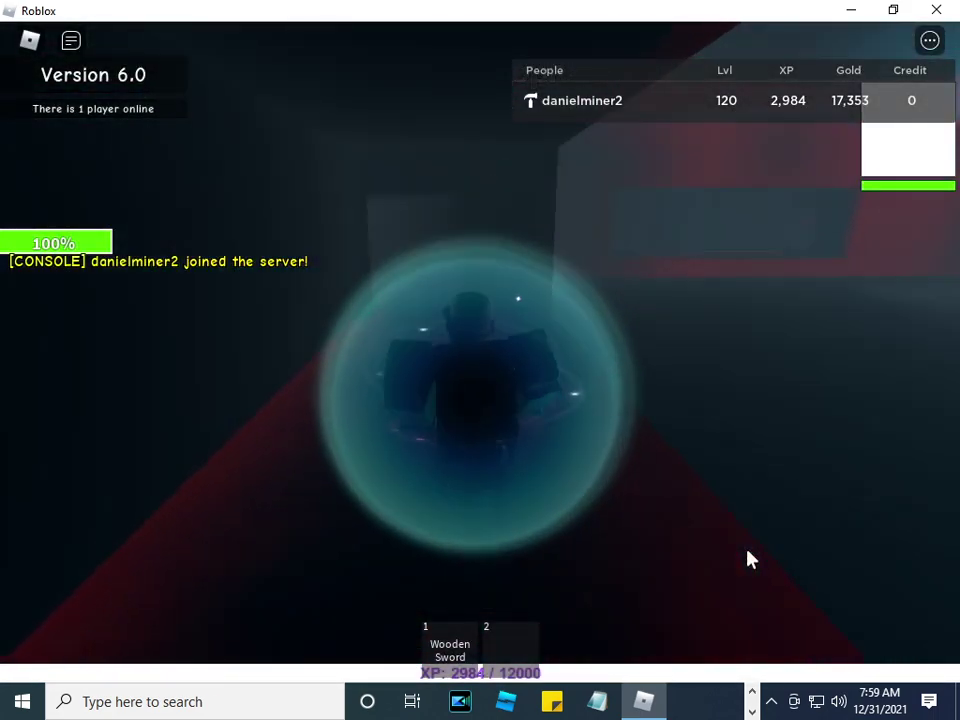
Look around the dark Version 6.0 place and leave the experience.
{"action": "key", "text": "w"}
{"action": "key", "text": "Right"}
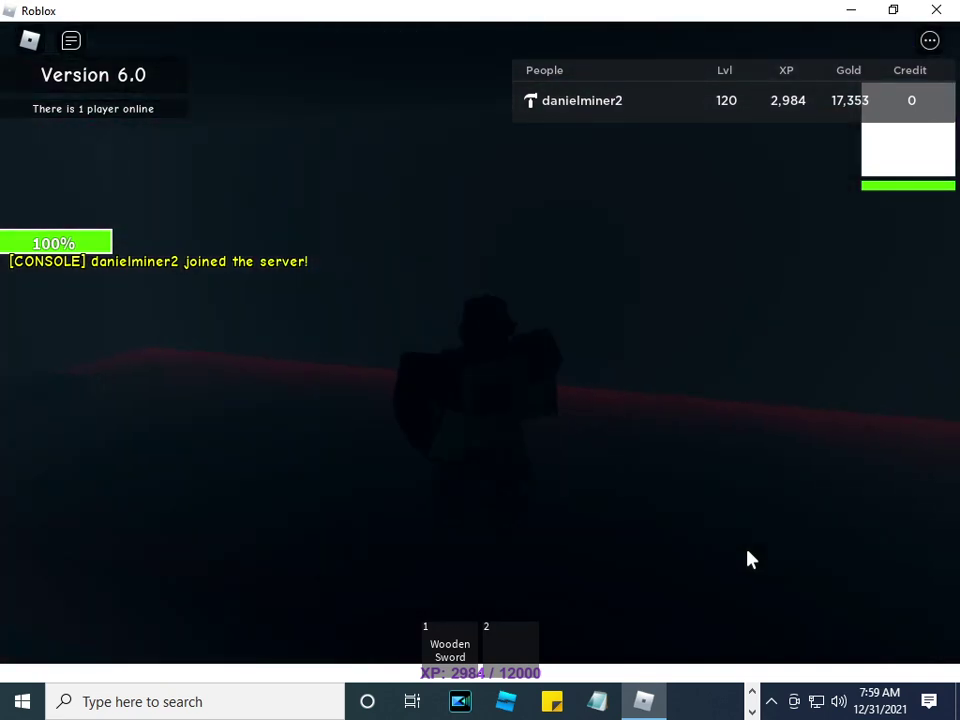
{"action": "key", "text": "Right"}
{"action": "key", "text": "Escape"}
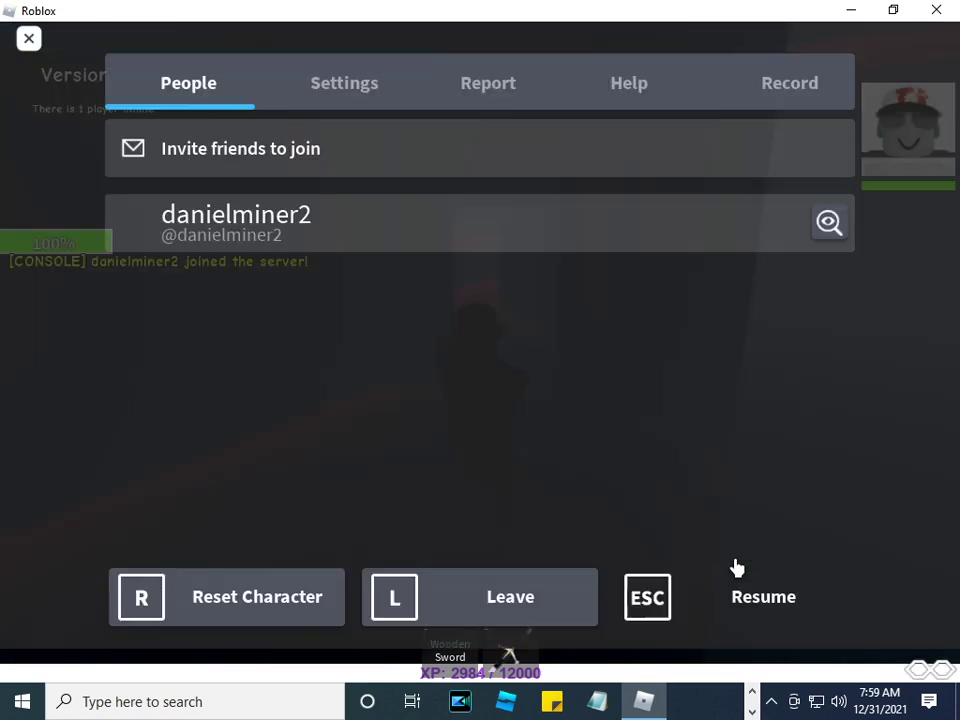
{"action": "left_click", "coordinate": [501, 628]}
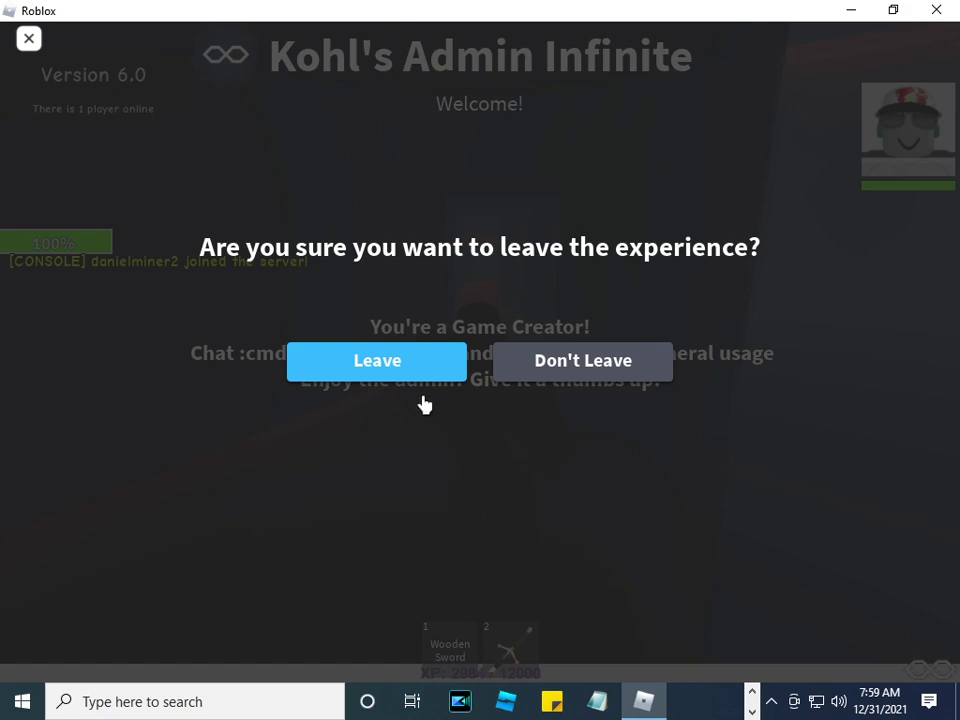
{"action": "left_click", "coordinate": [398, 365]}
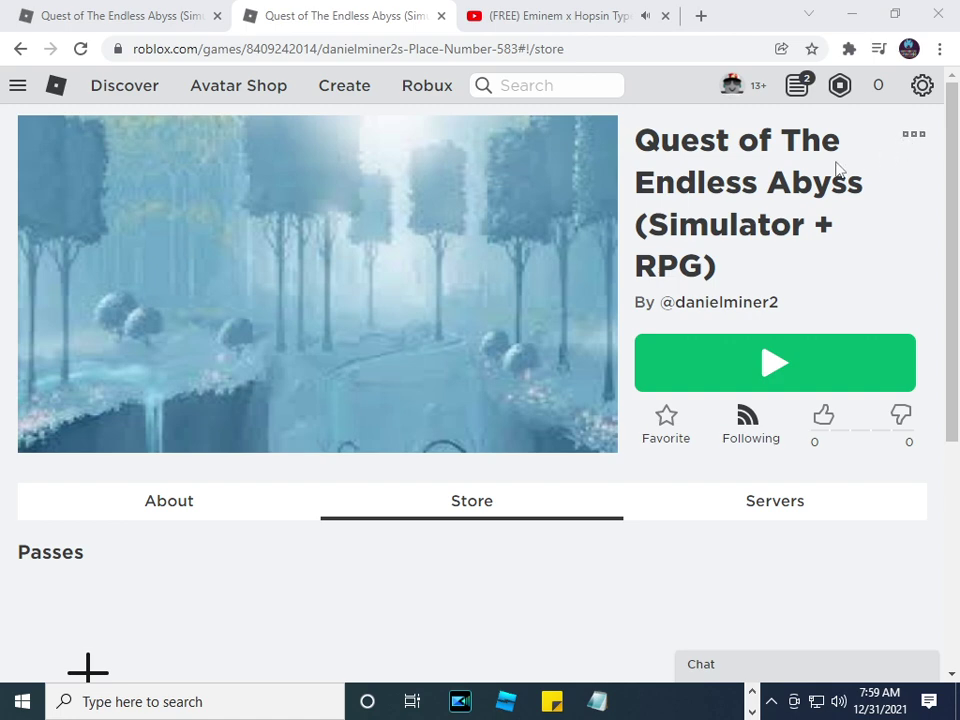
Open Configure this Experience for Quest of The Endless Abyss in a new tab and show its Places.
{"action": "left_click", "coordinate": [106, 19]}
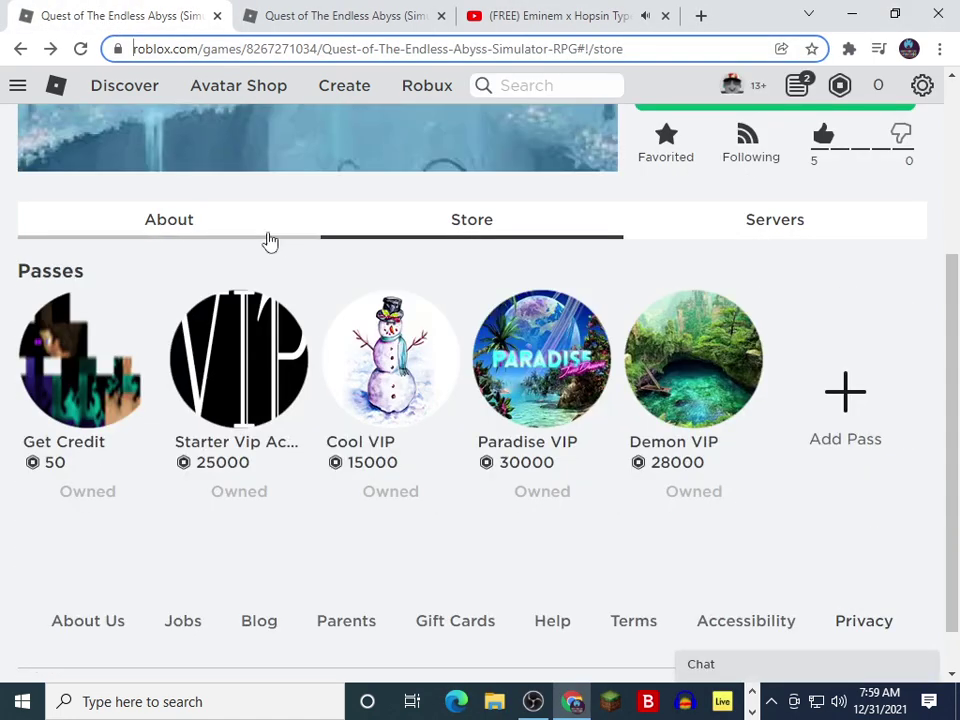
{"action": "scroll", "coordinate": [652, 272], "scroll_direction": "up", "scroll_amount": 2}
{"action": "scroll", "coordinate": [652, 272], "scroll_direction": "up", "scroll_amount": 1}
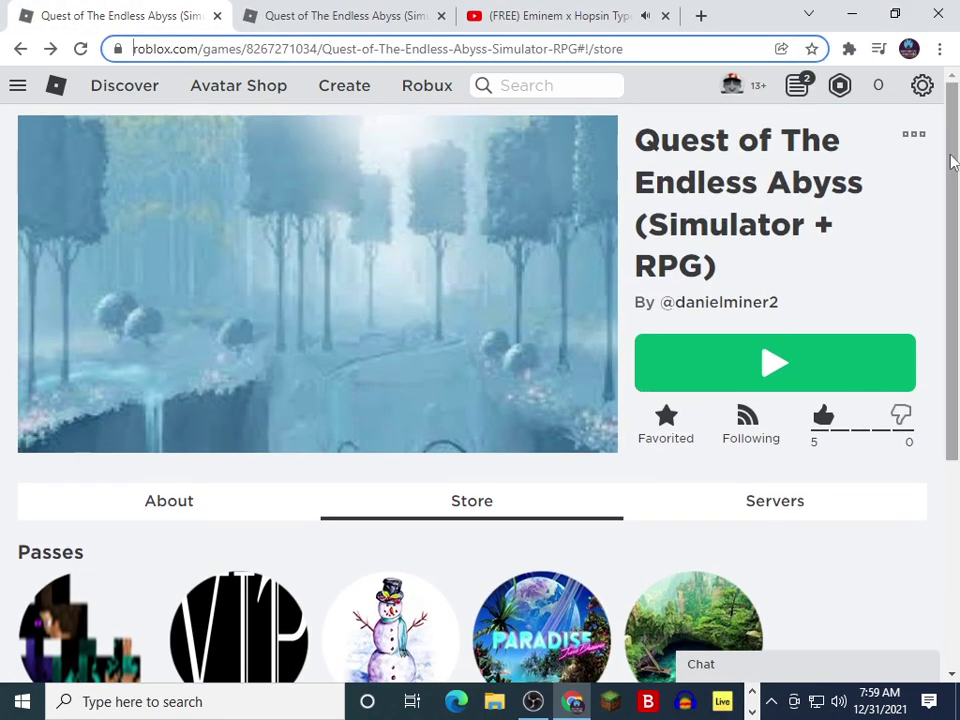
{"action": "left_click", "coordinate": [914, 134]}
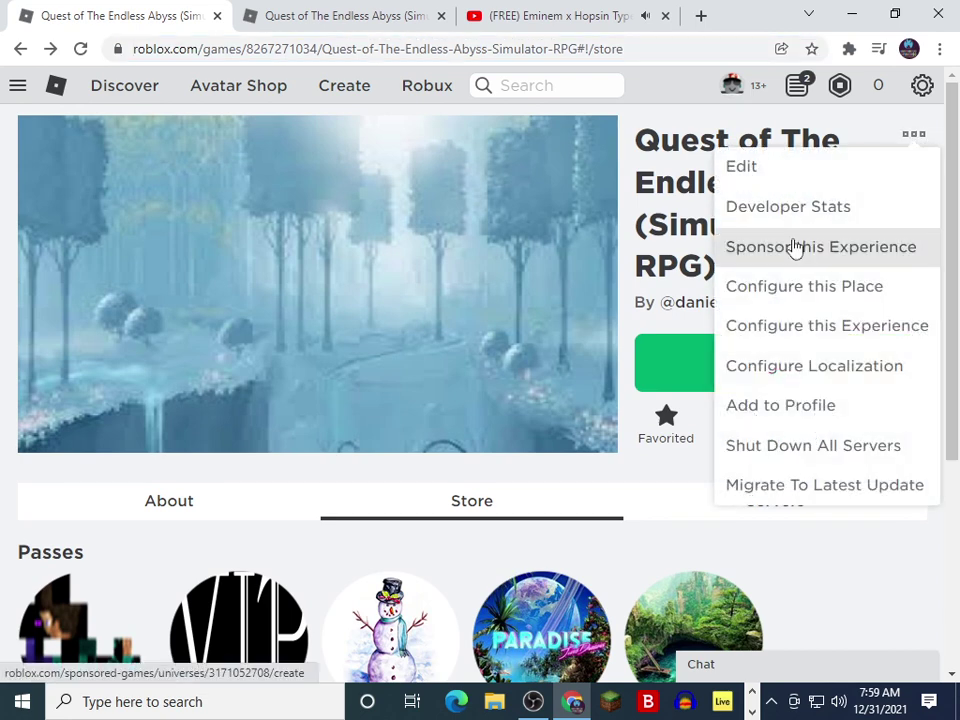
{"action": "middle_click", "coordinate": [783, 330]}
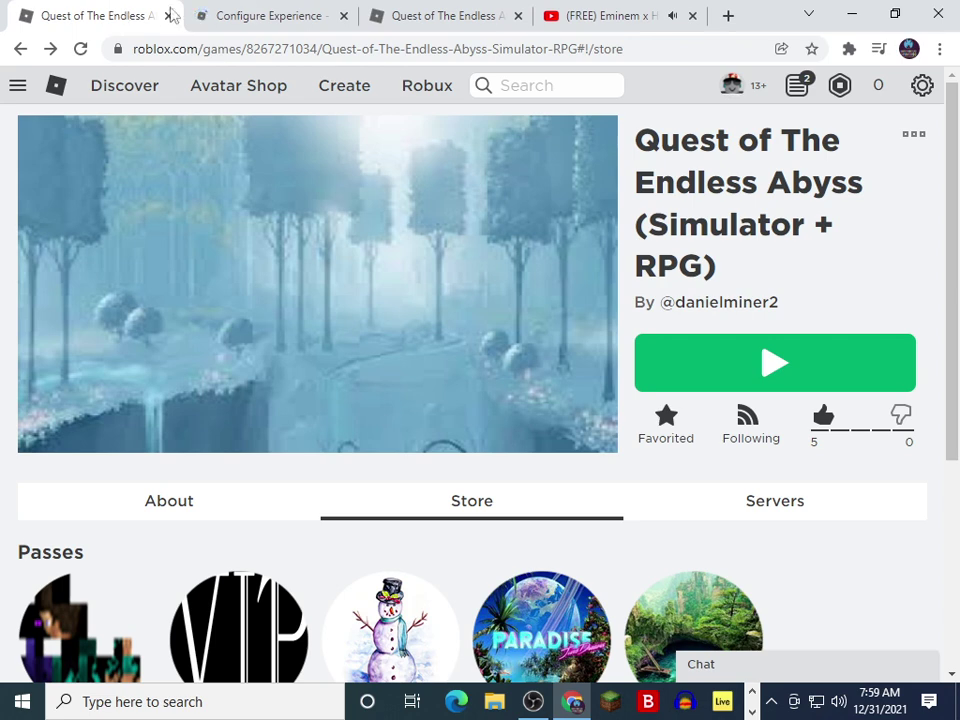
{"action": "left_click", "coordinate": [205, 16]}
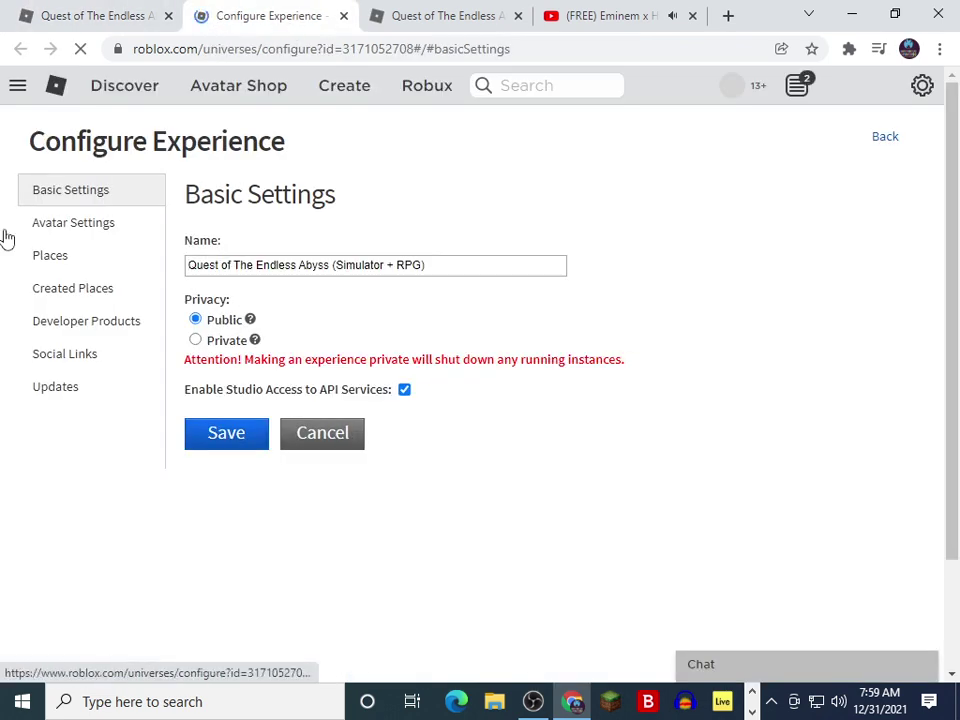
{"action": "left_click", "coordinate": [50, 256]}
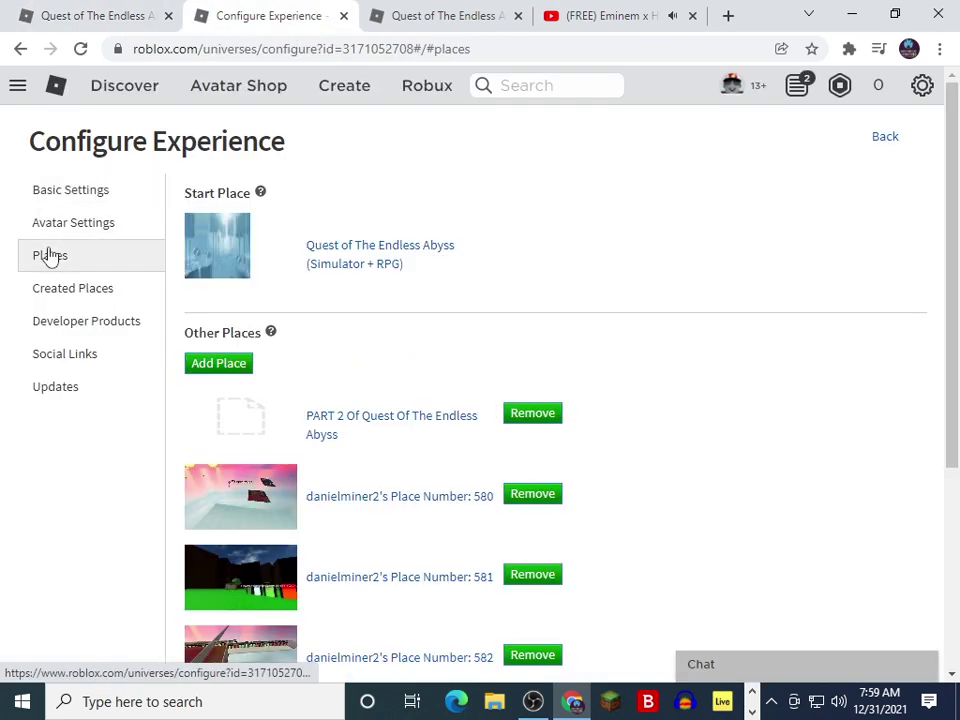
Open the PART 2 Of Quest Of The Endless Abyss page, start editing it in Roblox Studio and return to the main game's store page.
{"action": "middle_click", "coordinate": [379, 418]}
{"action": "left_click", "coordinate": [497, 18]}
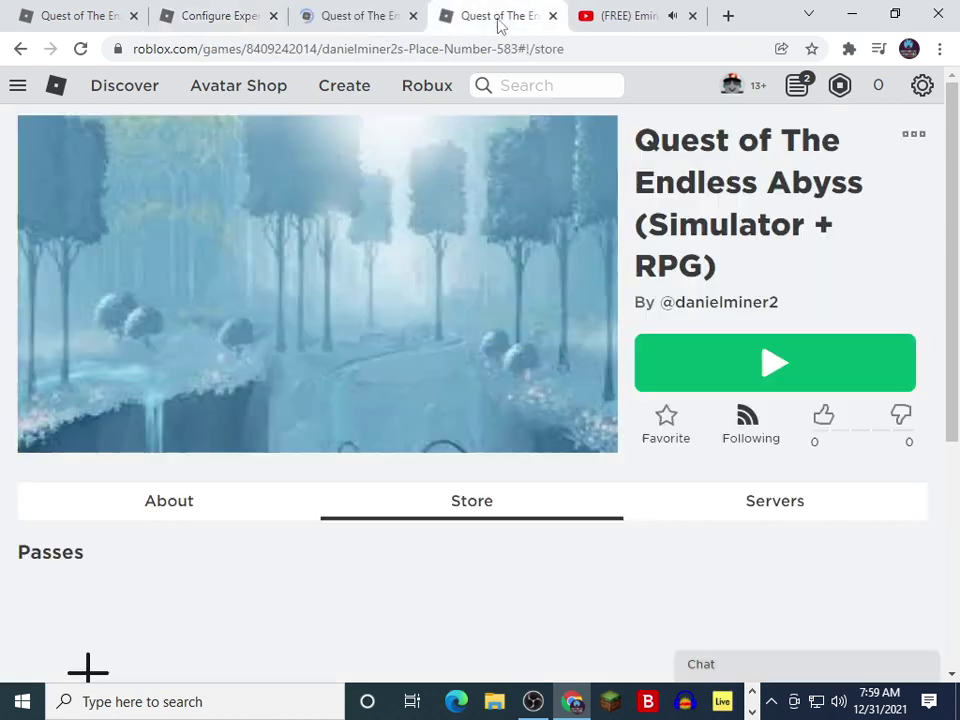
{"action": "left_click", "coordinate": [355, 14]}
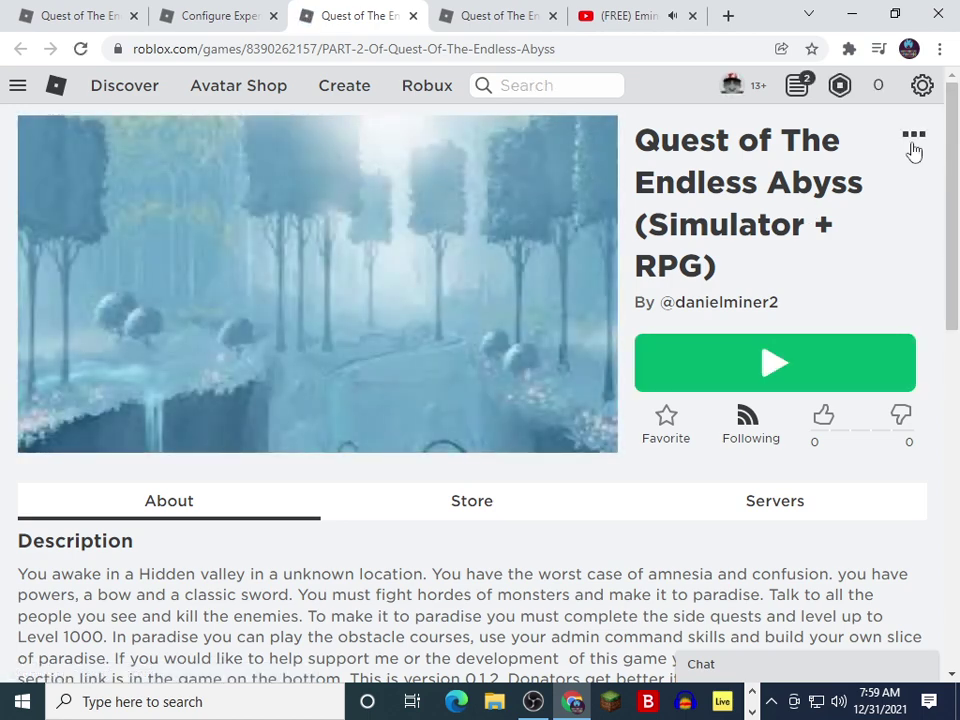
{"action": "left_click", "coordinate": [910, 142]}
{"action": "left_click", "coordinate": [870, 163]}
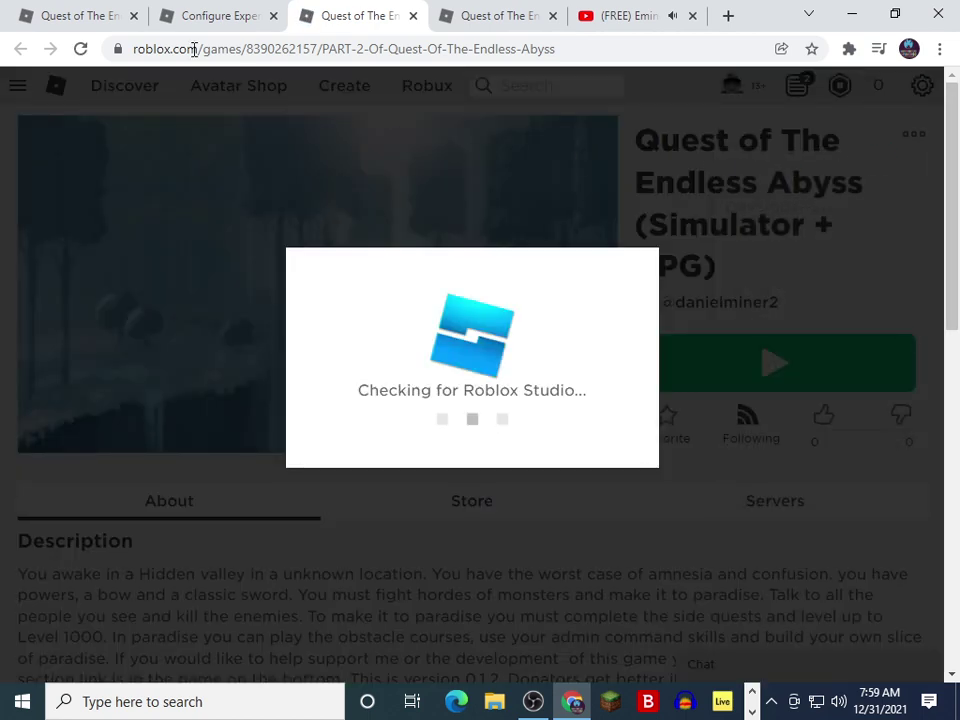
{"action": "left_click", "coordinate": [197, 16]}
{"action": "left_click", "coordinate": [40, 12]}
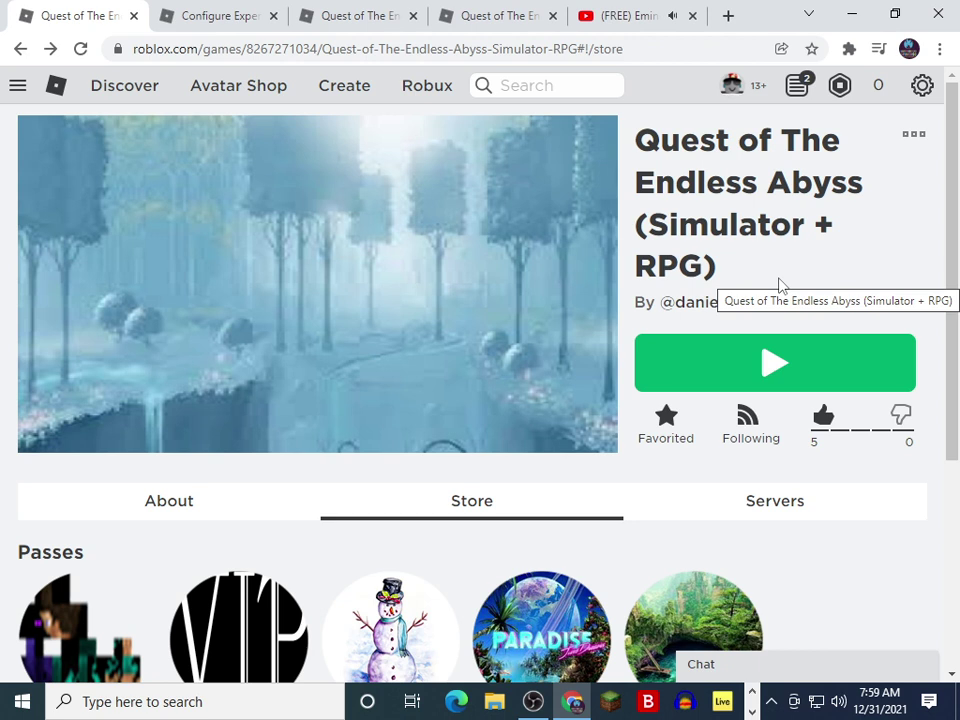
Start editing the main Quest of The Endless Abyss (Simulator + RPG) game in Roblox Studio from its store page.
{"action": "right_click", "coordinate": [606, 320]}
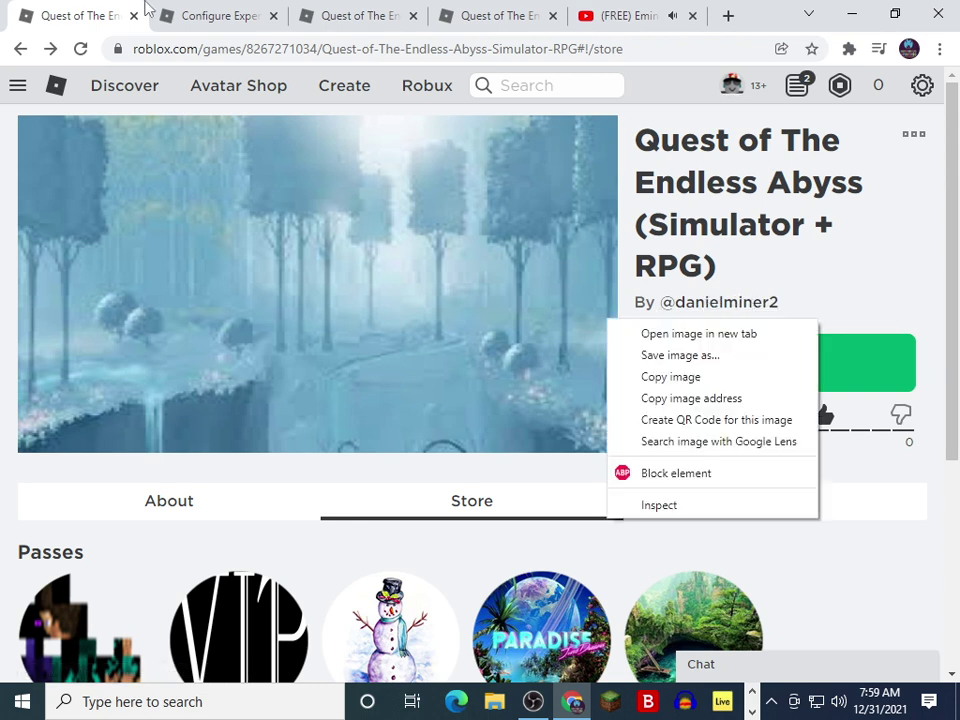
{"action": "left_click", "coordinate": [784, 208]}
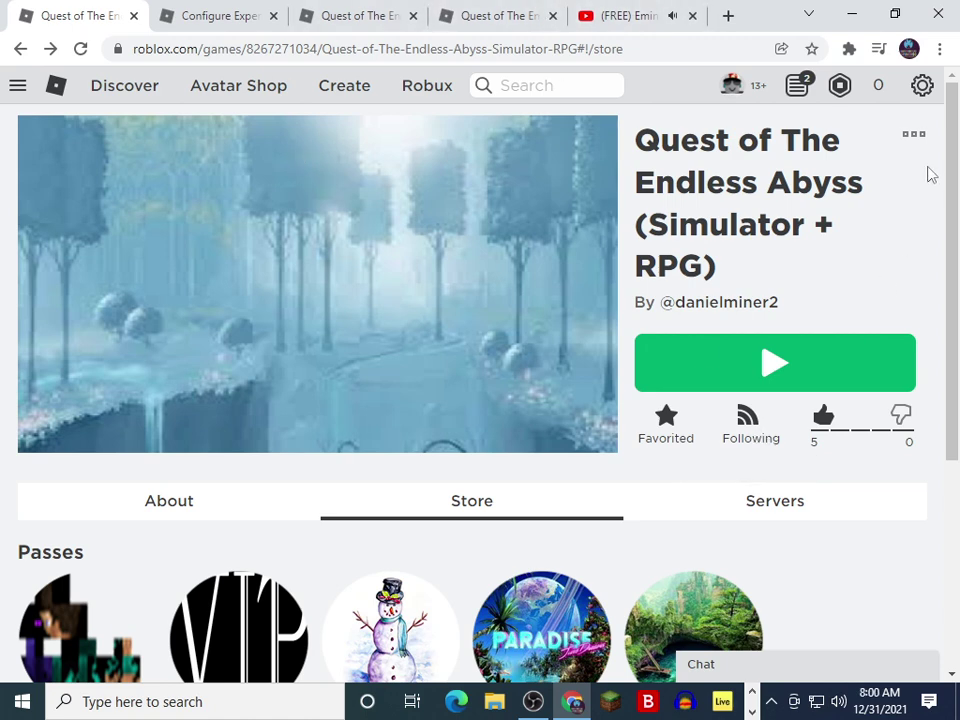
{"action": "left_click", "coordinate": [912, 140]}
{"action": "left_click", "coordinate": [846, 165]}
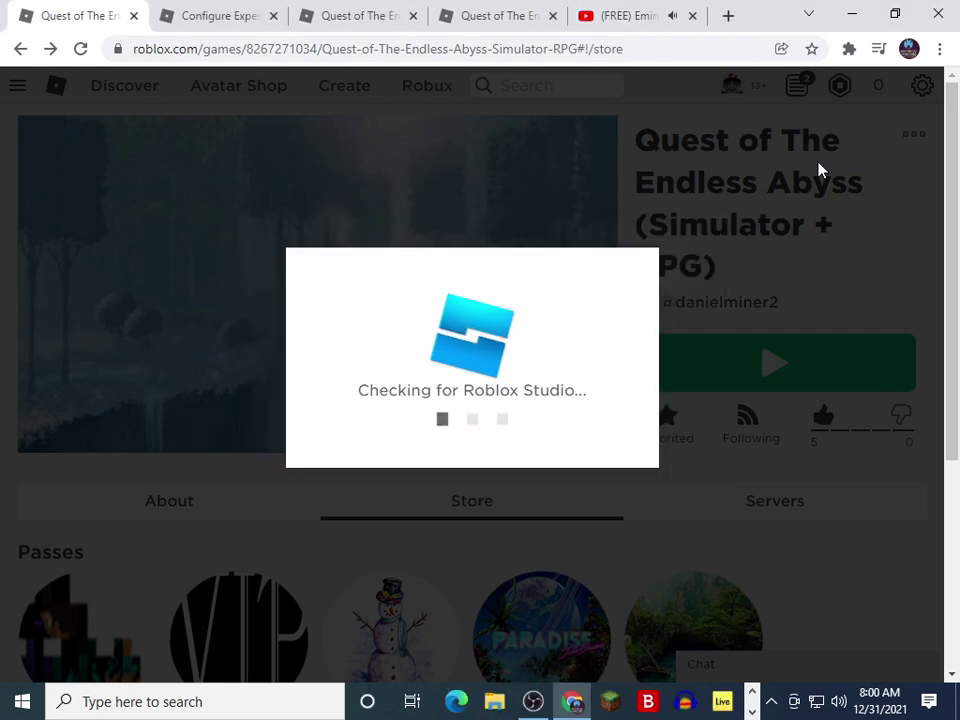
{"action": "left_click", "coordinate": [818, 170]}
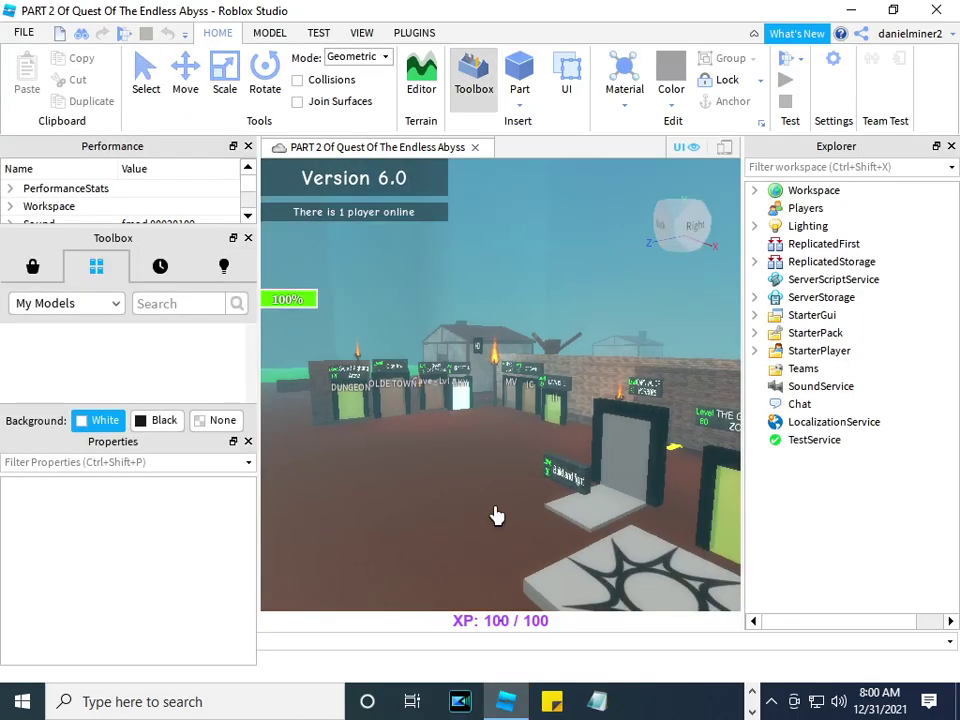
Filter the PART 2 workspace for "spawnl" and delete all four SpawnLocation objects inside Map1, keeping the one directly under Workspace.
{"action": "left_click", "coordinate": [843, 166]}
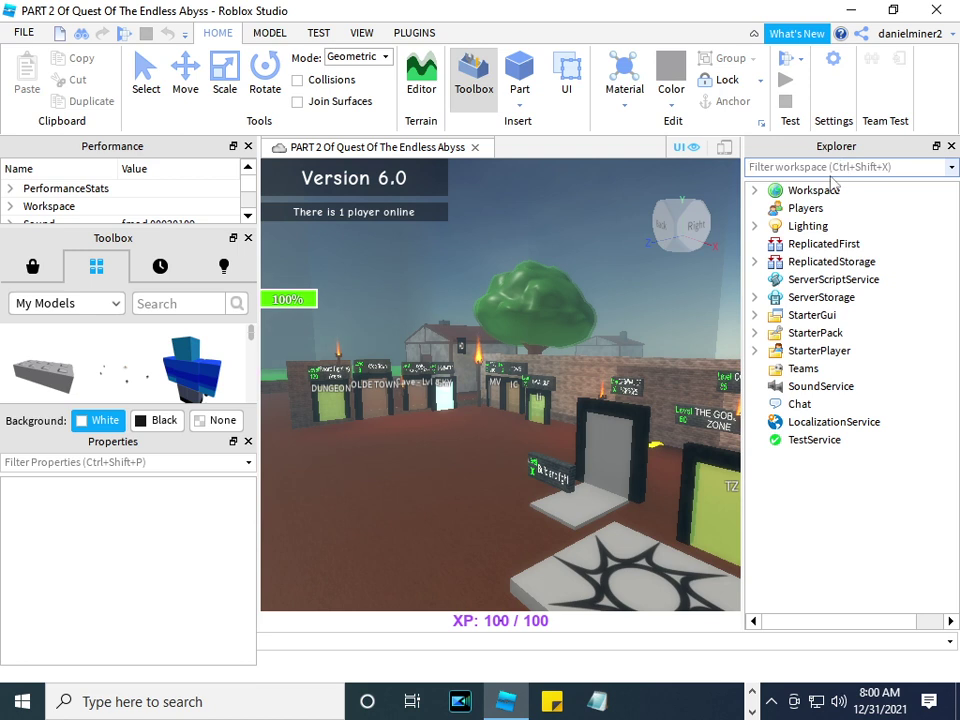
{"action": "type", "text": "spaw"}
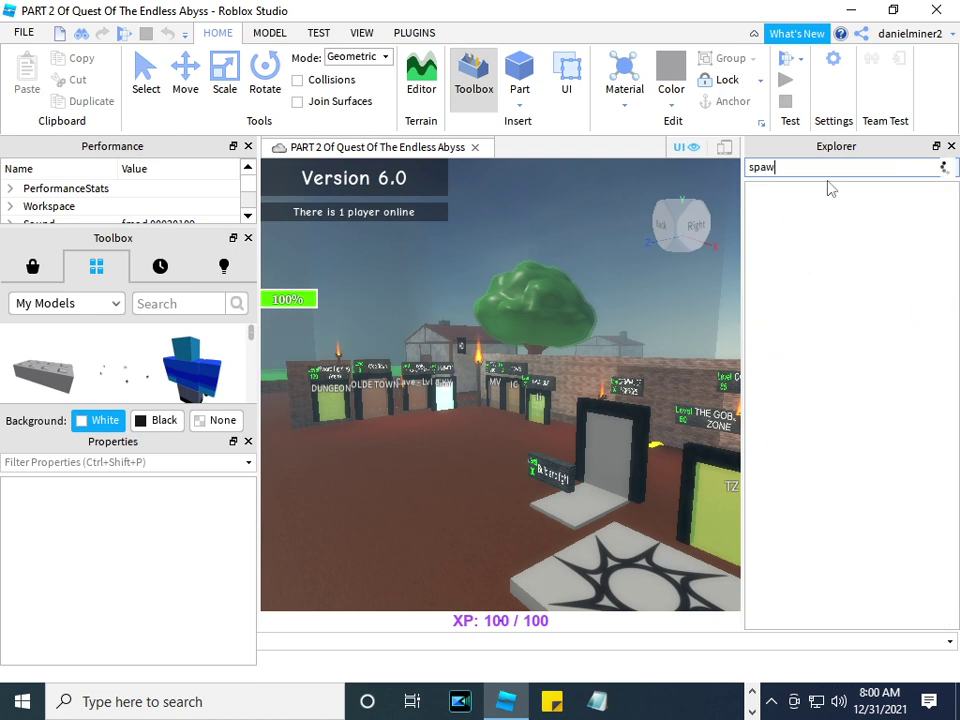
{"action": "type", "text": "nl"}
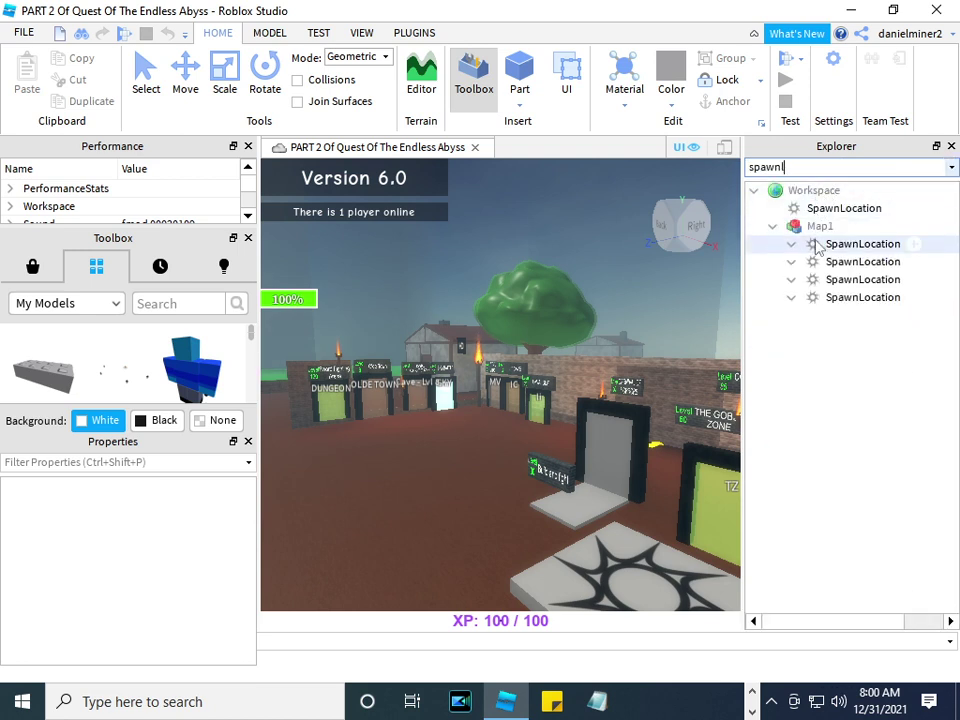
{"action": "left_click", "coordinate": [819, 247]}
{"action": "key", "text": "Delete"}
{"action": "left_click", "coordinate": [819, 247]}
{"action": "key", "text": "Delete"}
{"action": "left_click", "coordinate": [819, 247]}
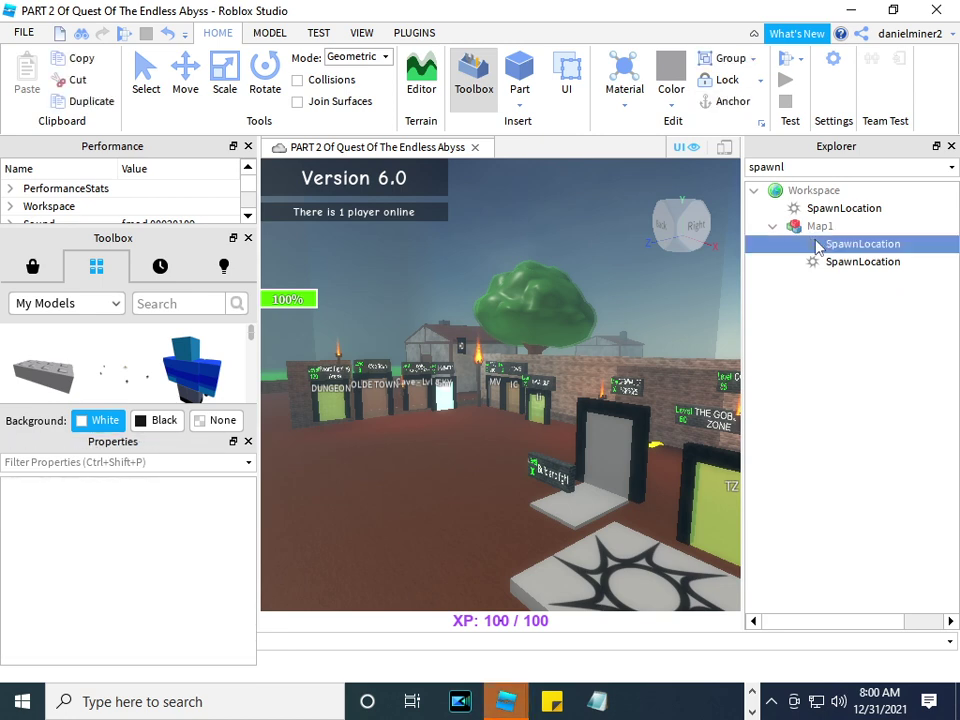
{"action": "key", "text": "Delete"}
{"action": "left_click", "coordinate": [816, 245]}
{"action": "key", "text": "Delete"}
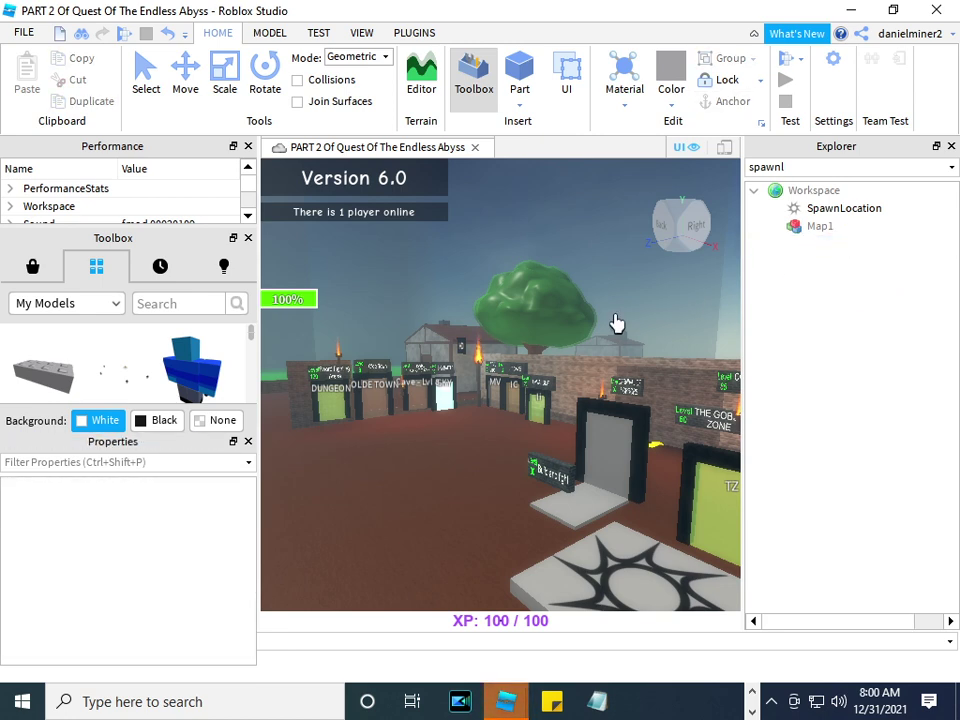
Enlarge the grey pad in front of the Build and fight door, extending it forward and to both sides.
{"action": "right_click_drag", "start_coordinate": [616, 323], "coordinate": [615, 322]}
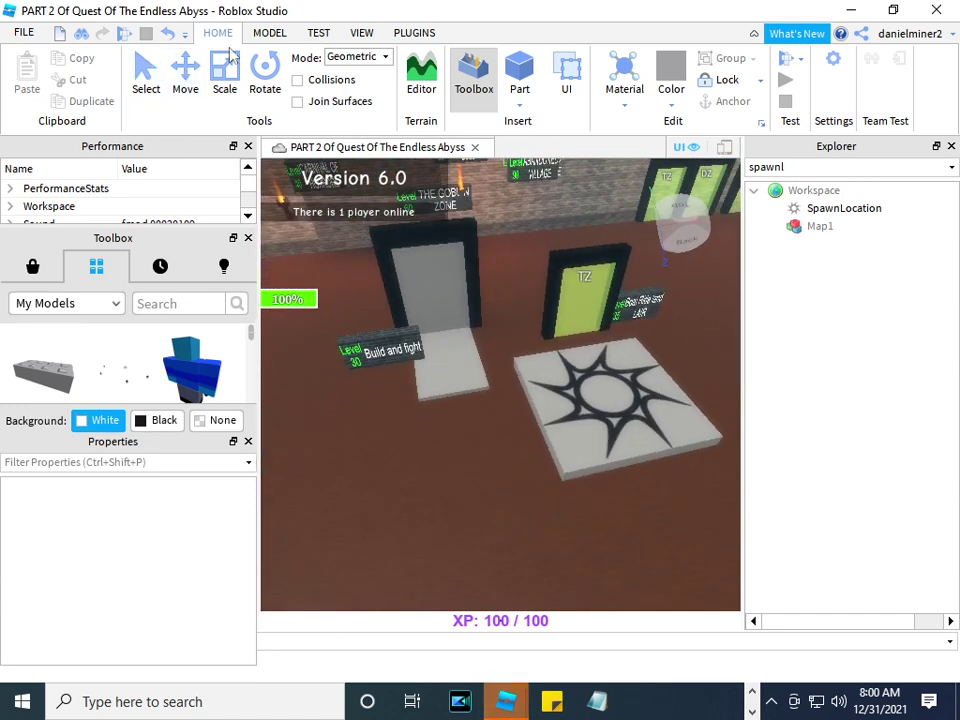
{"action": "left_click", "coordinate": [224, 78]}
{"action": "left_click", "coordinate": [453, 375]}
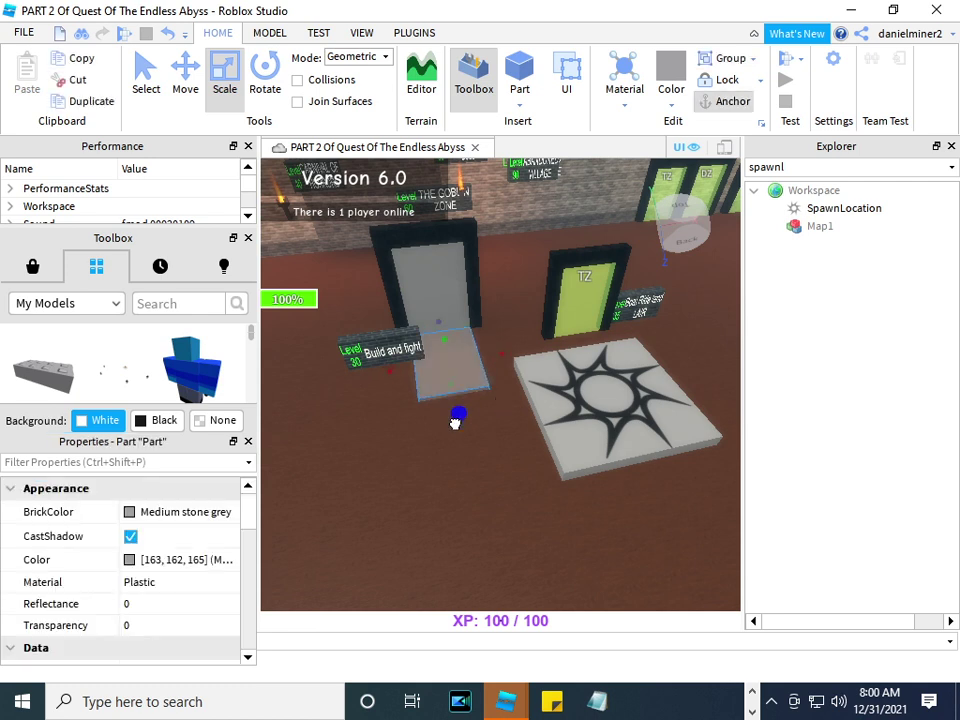
{"action": "left_click_drag", "start_coordinate": [452, 416], "coordinate": [456, 466]}
{"action": "left_click_drag", "start_coordinate": [397, 391], "coordinate": [362, 405]}
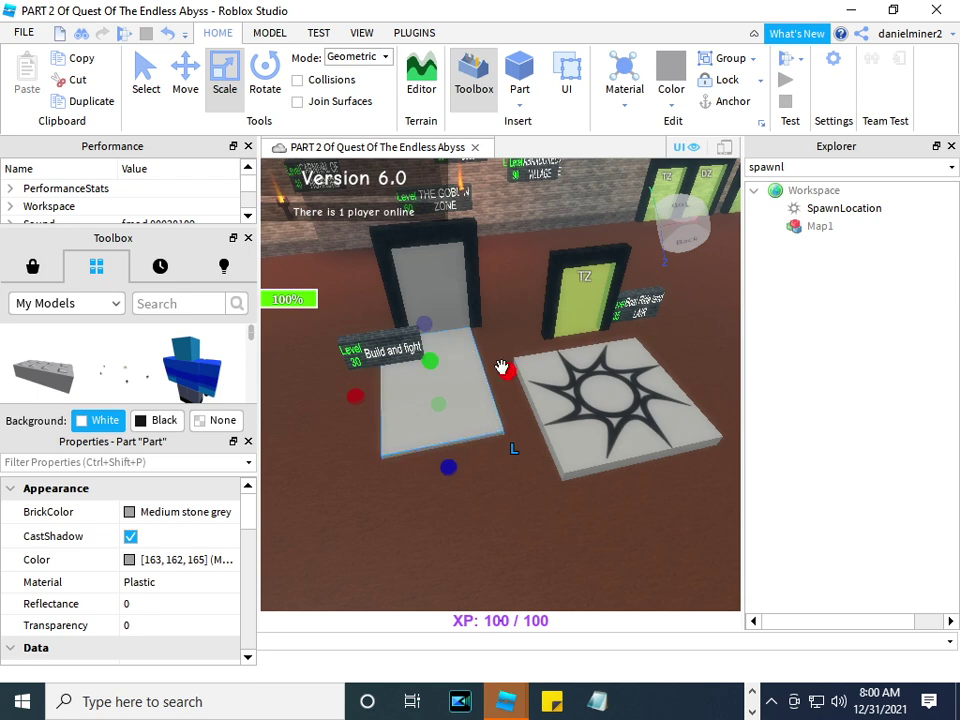
{"action": "left_click_drag", "start_coordinate": [507, 370], "coordinate": [517, 370]}
Return to the PART 2 Of Quest Of The Endless Abyss place and publish it to Roblox.
{"action": "mouse_move", "coordinate": [506, 701]}
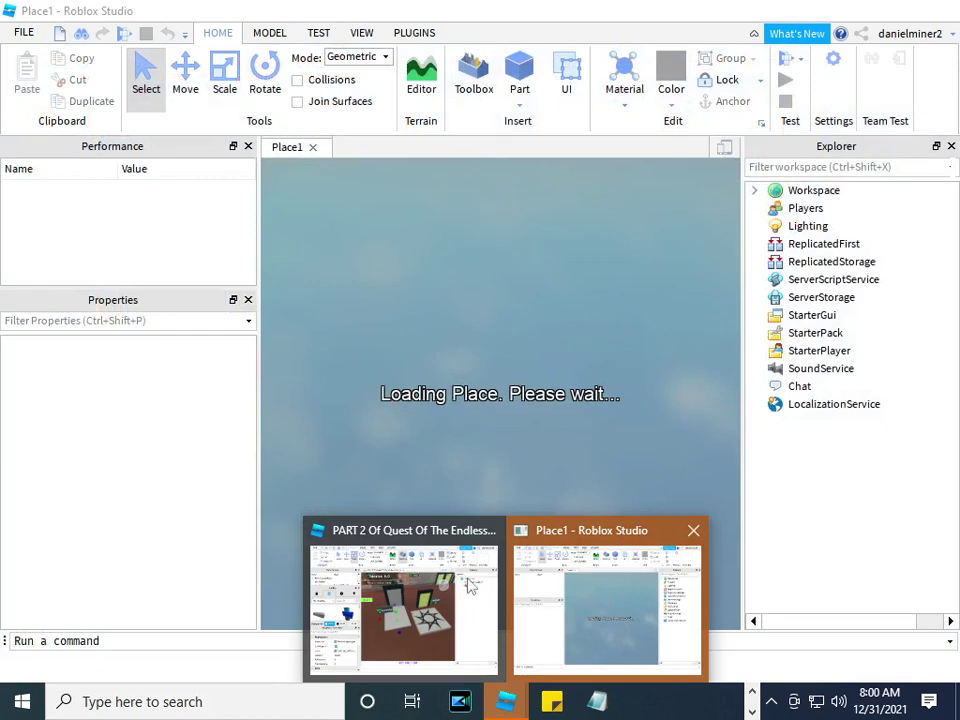
{"action": "left_click", "coordinate": [461, 579]}
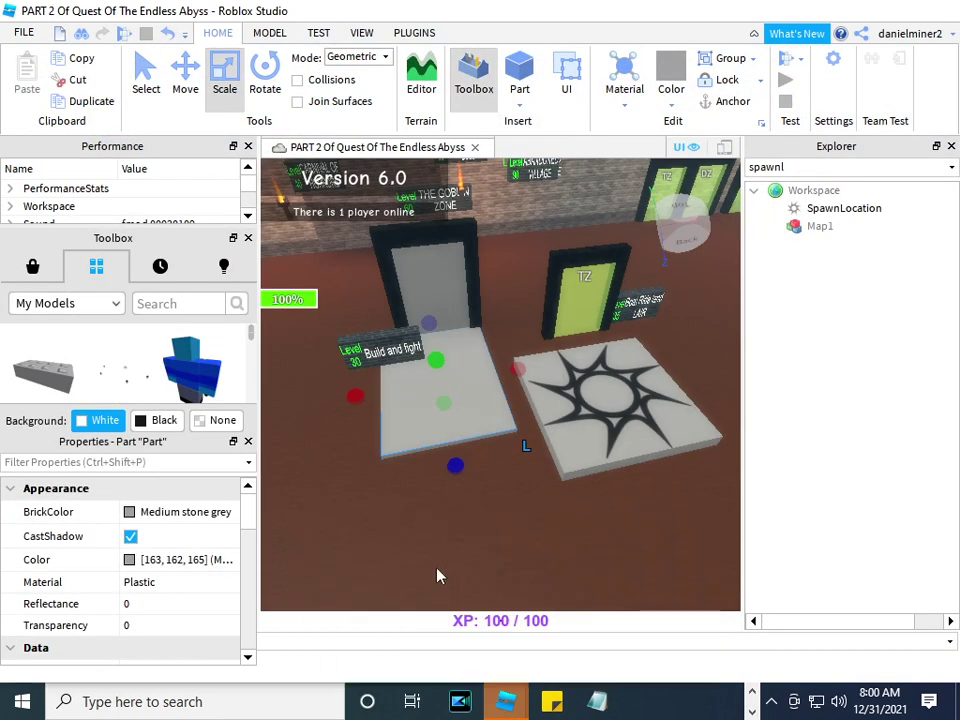
{"action": "left_click", "coordinate": [23, 32]}
{"action": "left_click", "coordinate": [77, 240]}
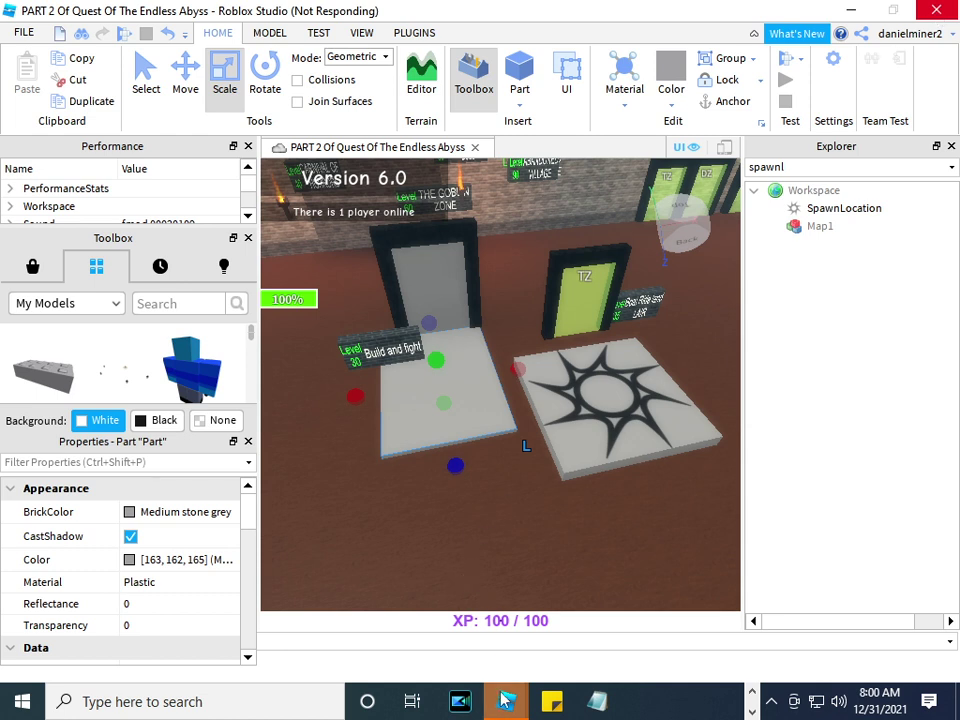
Look at the YouTube page in Chrome and switch to the Roblox Studio window with the main game place.
{"action": "mouse_move", "coordinate": [505, 703]}
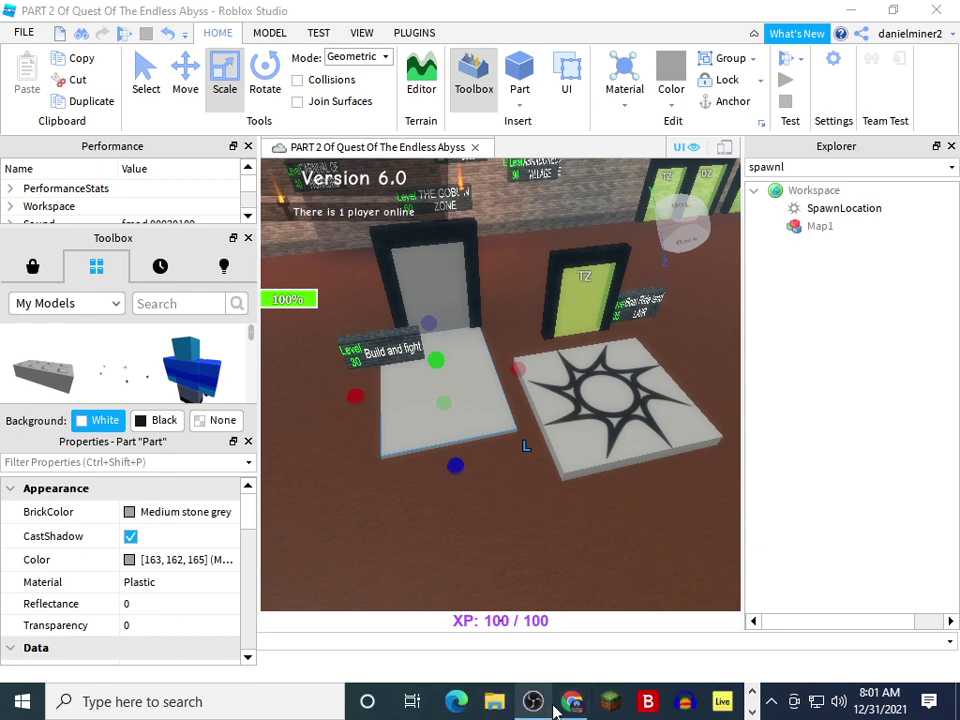
{"action": "left_click", "coordinate": [565, 705]}
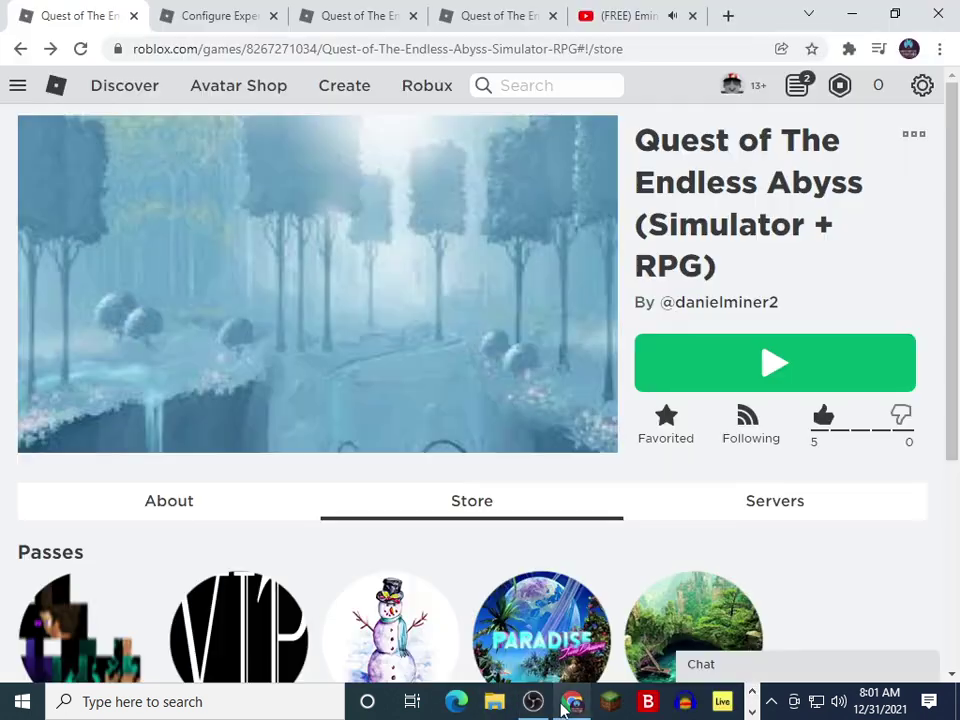
{"action": "left_click", "coordinate": [645, 12]}
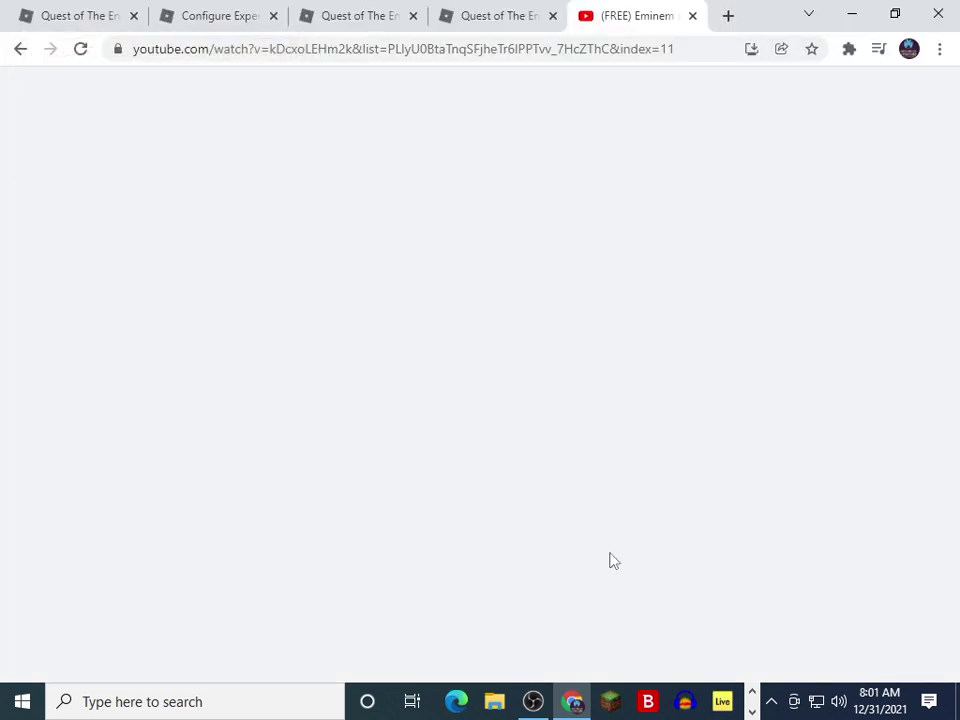
{"action": "left_click", "coordinate": [753, 712]}
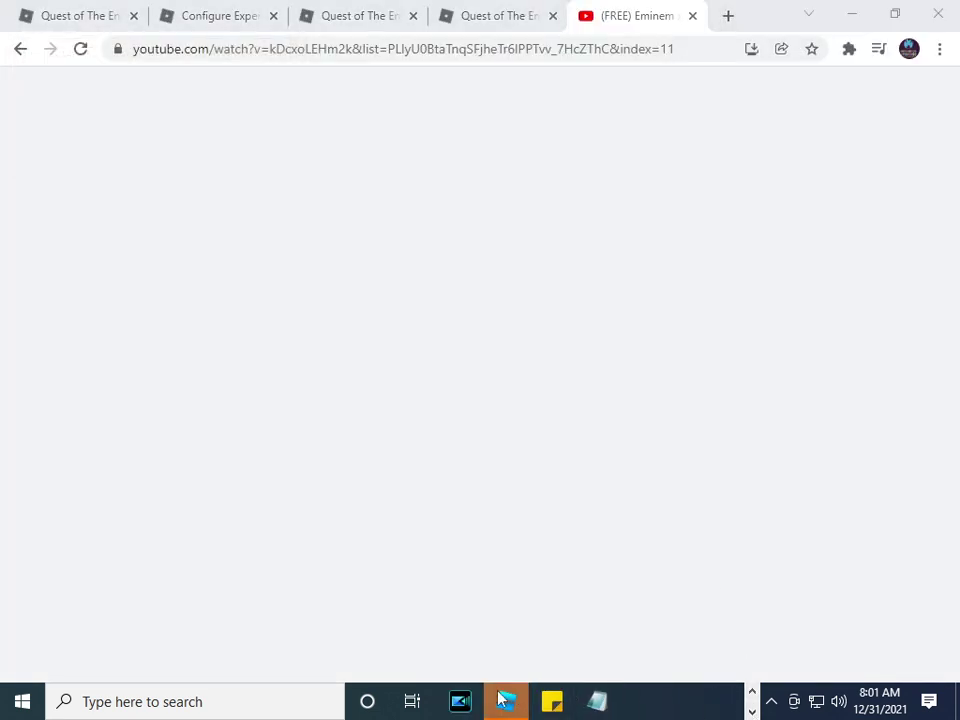
{"action": "left_click", "coordinate": [500, 652]}
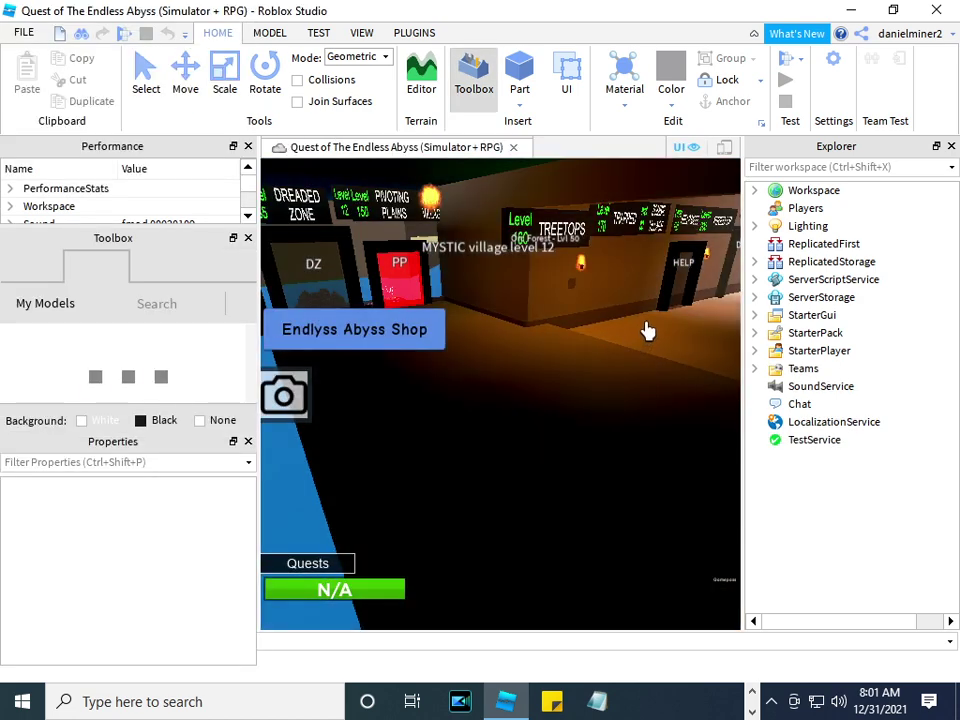
Duplicate the large grey floor part in the main game's spawn area and reposition the copy with the Move tool.
{"action": "mouse_move", "coordinate": [646, 330]}
{"action": "right_mouse_down"}
{"action": "mouse_move", "coordinate": [651, 337]}
{"action": "mouse_move", "coordinate": [606, 337]}
{"action": "mouse_move", "coordinate": [673, 341]}
{"action": "mouse_move", "coordinate": [637, 338]}
{"action": "right_mouse_up"}
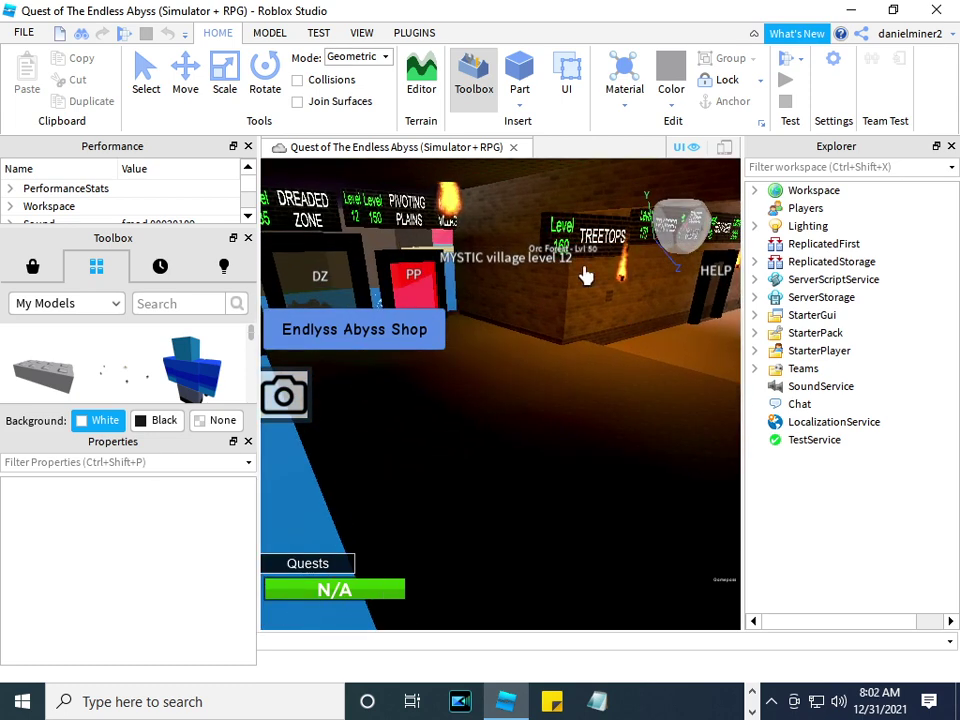
{"action": "left_click", "coordinate": [147, 75]}
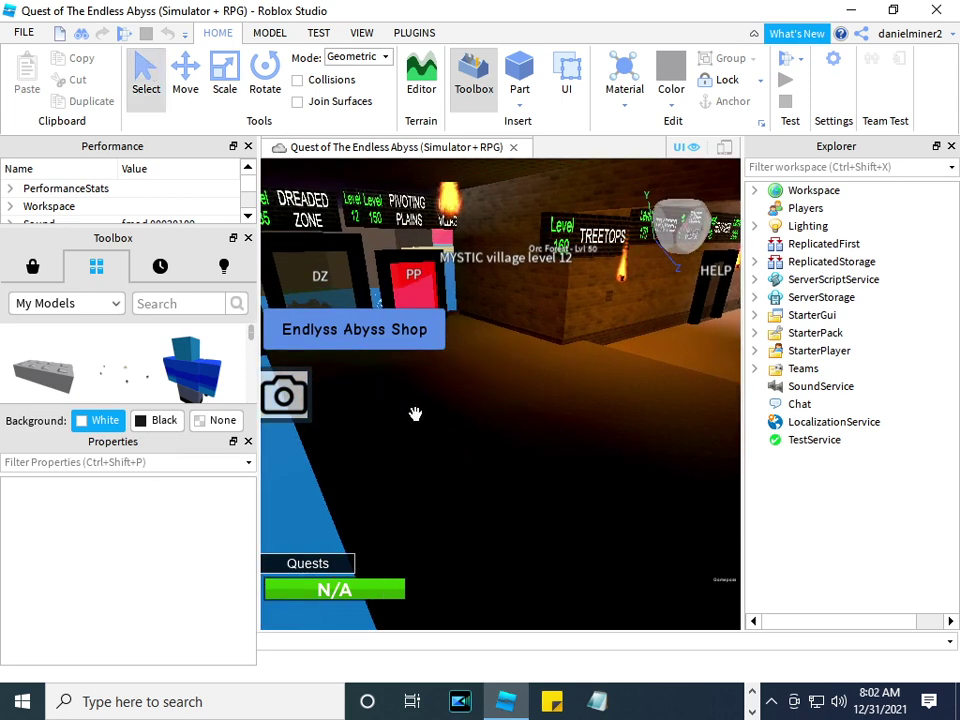
{"action": "left_click", "coordinate": [496, 434]}
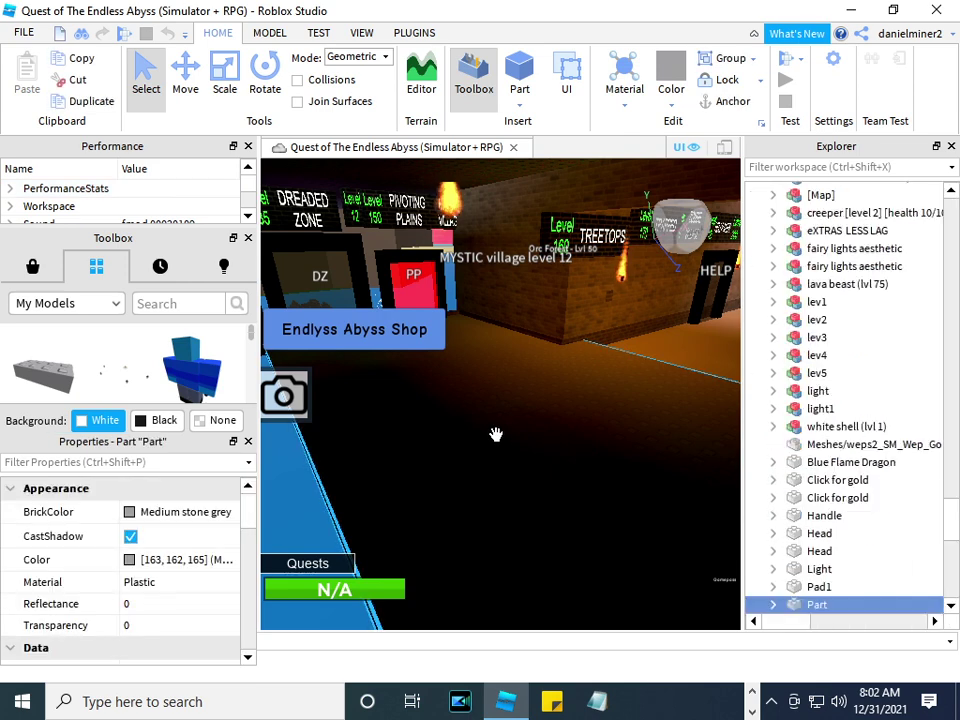
{"action": "left_click", "coordinate": [564, 423]}
{"action": "mouse_move", "coordinate": [564, 423]}
{"action": "right_mouse_down"}
{"action": "mouse_move", "coordinate": [565, 397]}
{"action": "mouse_move", "coordinate": [563, 424]}
{"action": "right_mouse_up"}
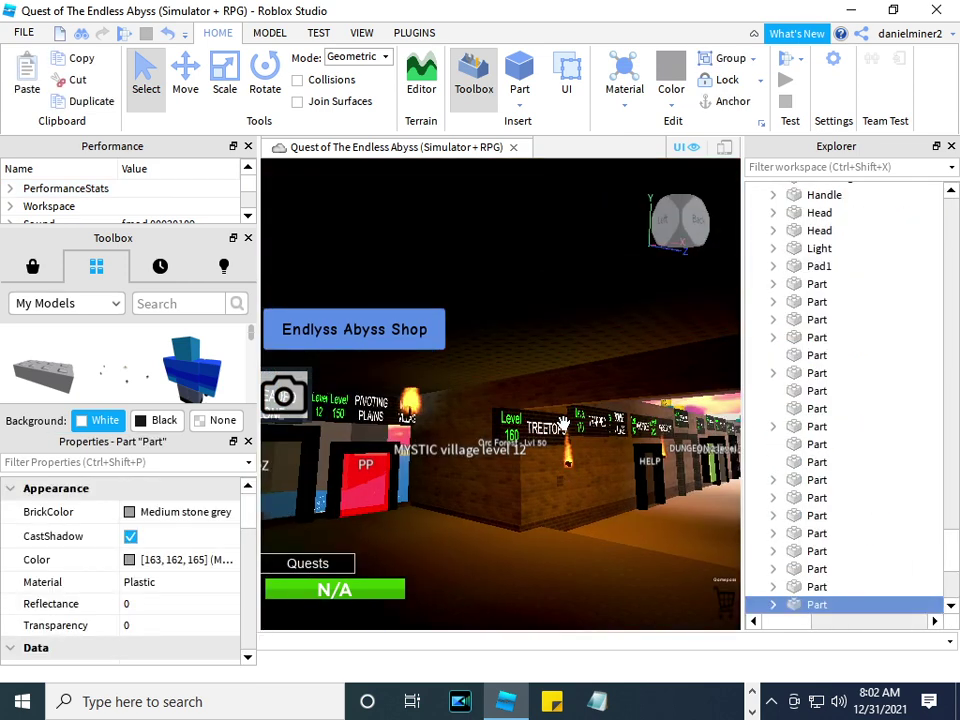
{"action": "left_click", "coordinate": [185, 75]}
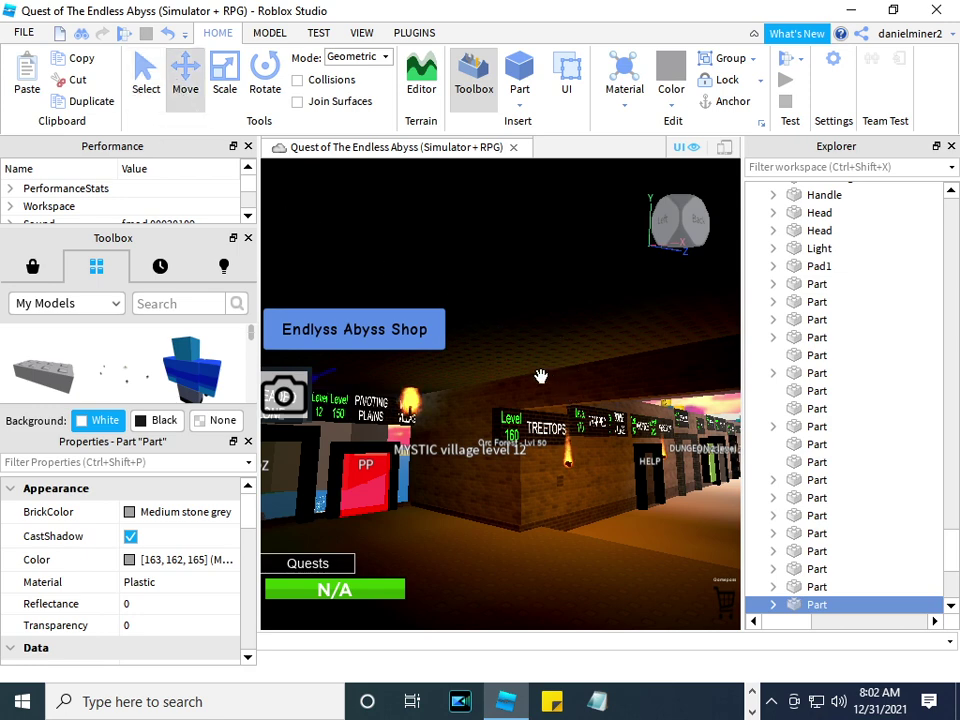
{"action": "right_click_drag", "start_coordinate": [540, 376], "coordinate": [650, 558]}
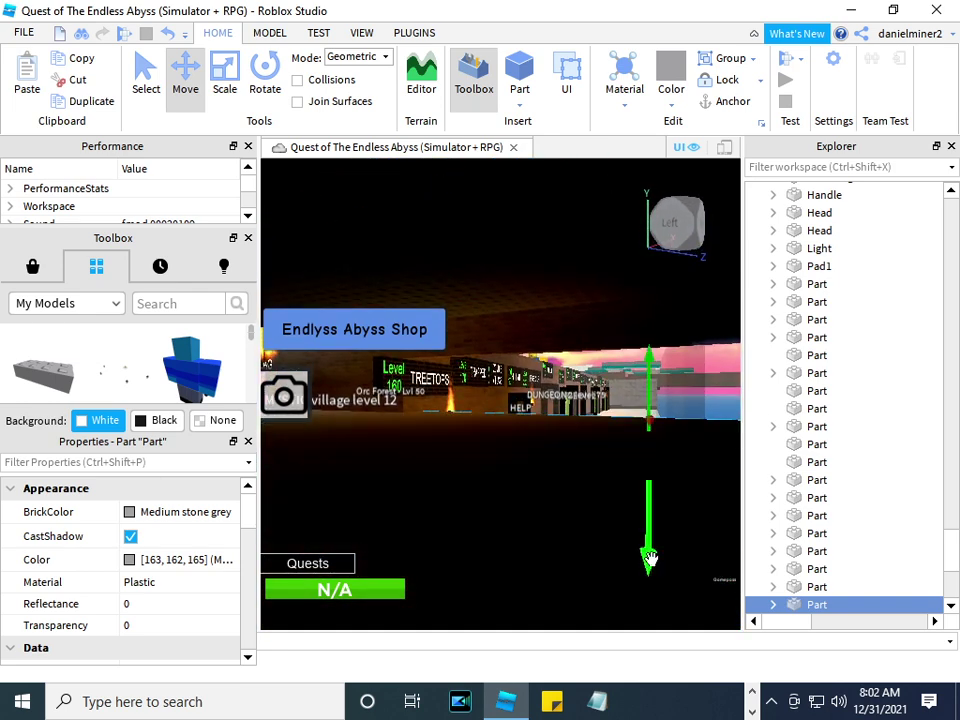
Resize the copied floor part with the Scale tool along the row of zone doors.
{"action": "key", "text": "s"}
{"action": "key", "text": "a"}
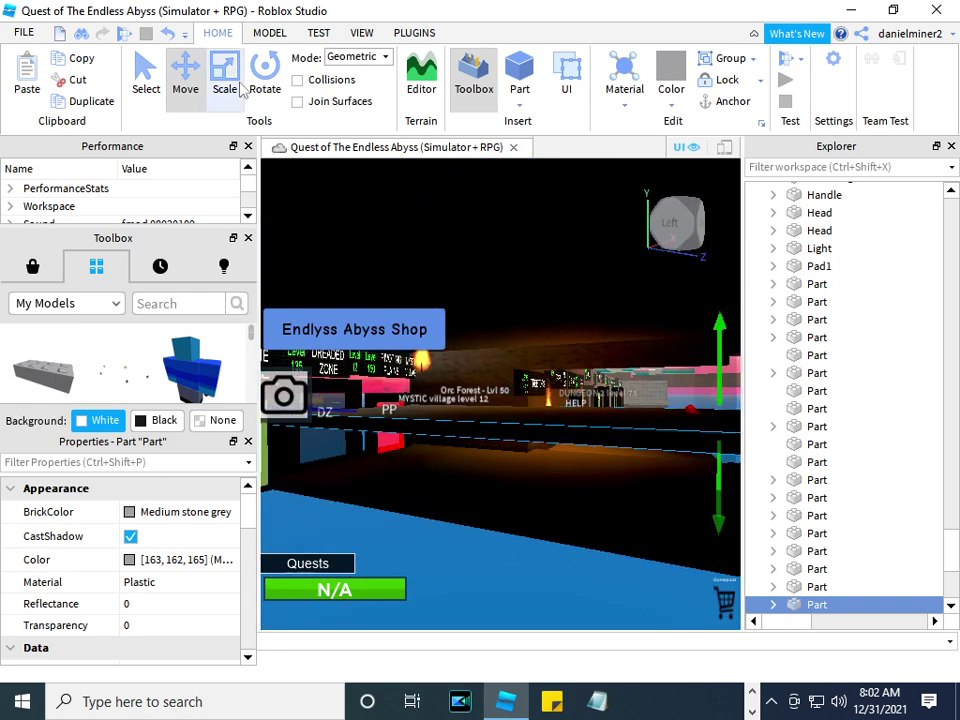
{"action": "key", "text": "a"}
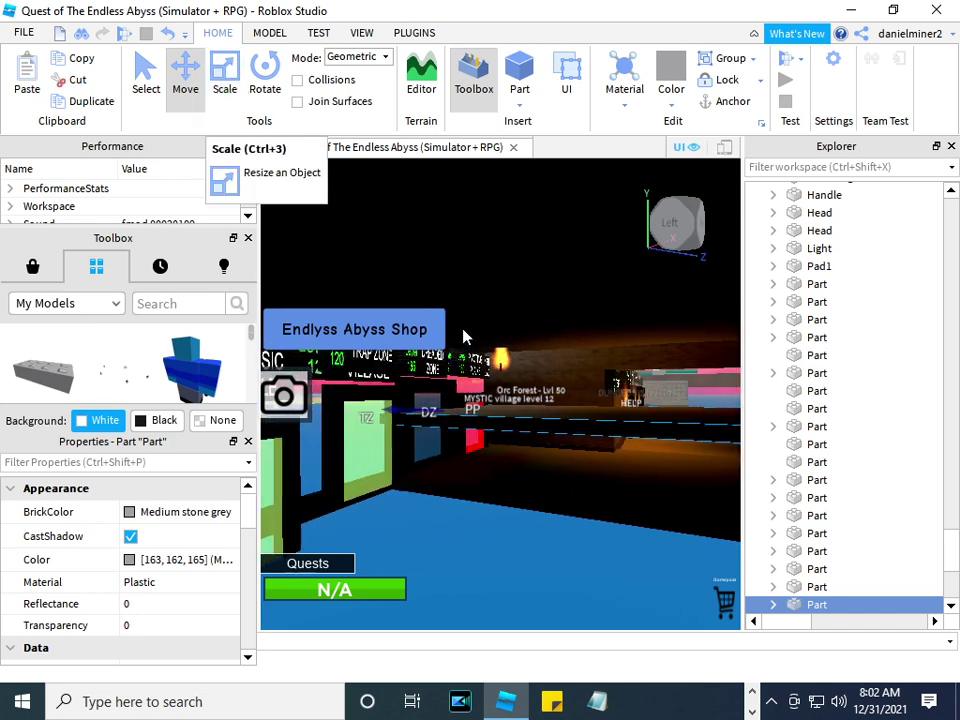
{"action": "right_click_drag", "start_coordinate": [502, 355], "coordinate": [490, 352]}
{"action": "key", "text": "w"}
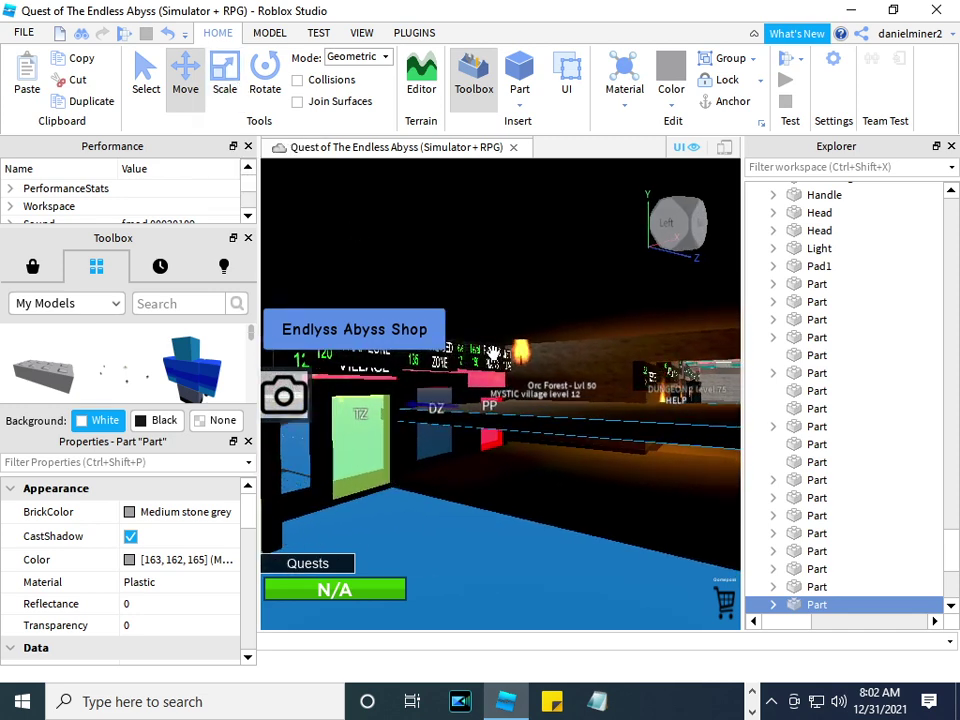
{"action": "key", "text": "a"}
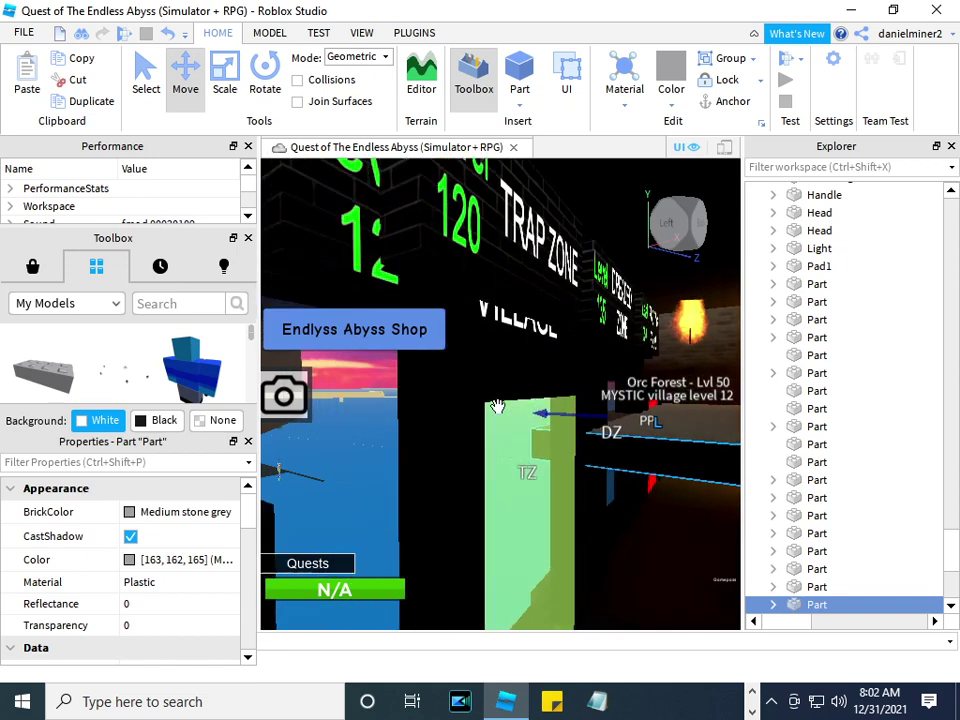
{"action": "right_click_drag", "start_coordinate": [499, 408], "coordinate": [512, 411]}
{"action": "left_click", "coordinate": [226, 84]}
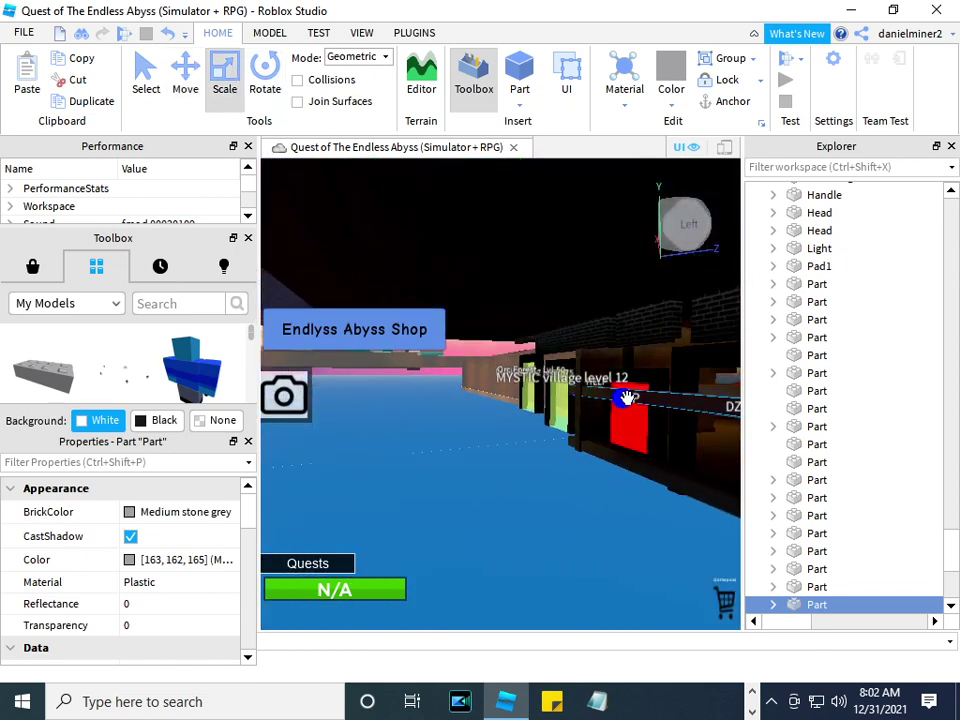
{"action": "key", "text": "d"}
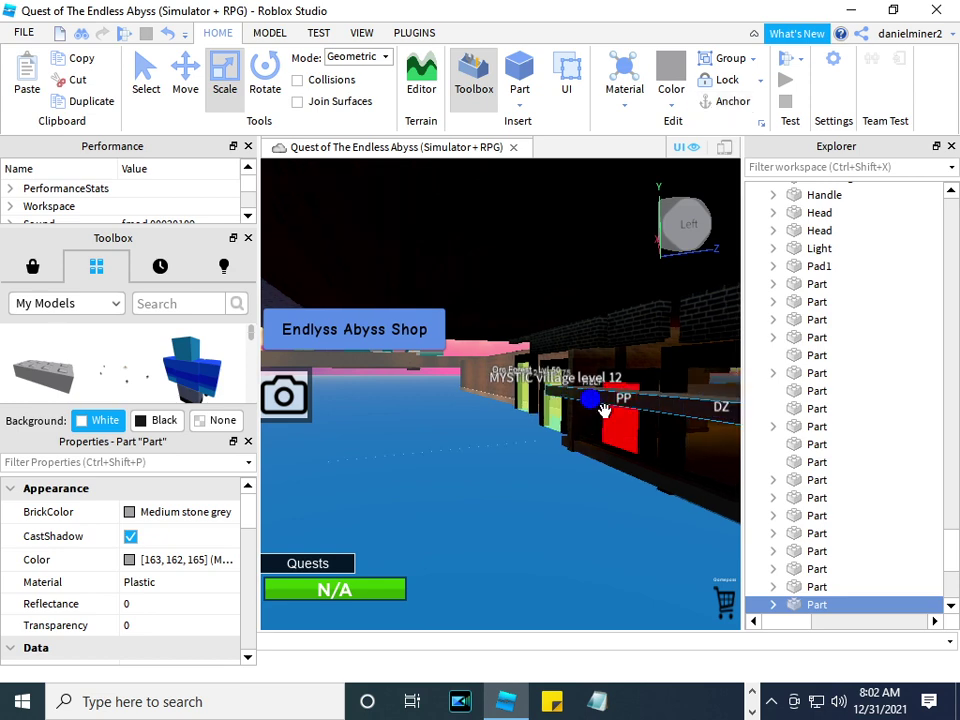
{"action": "mouse_move", "coordinate": [605, 410]}
{"action": "right_mouse_down"}
{"action": "mouse_move", "coordinate": [585, 411]}
{"action": "mouse_move", "coordinate": [598, 407]}
{"action": "mouse_move", "coordinate": [619, 425]}
{"action": "right_mouse_up"}
{"action": "key", "text": "a"}
{"action": "key", "text": "s"}
{"action": "left_click_drag", "start_coordinate": [520, 434], "coordinate": [449, 420]}
{"action": "key", "text": "d"}
{"action": "right_click_drag", "start_coordinate": [470, 422], "coordinate": [636, 399]}
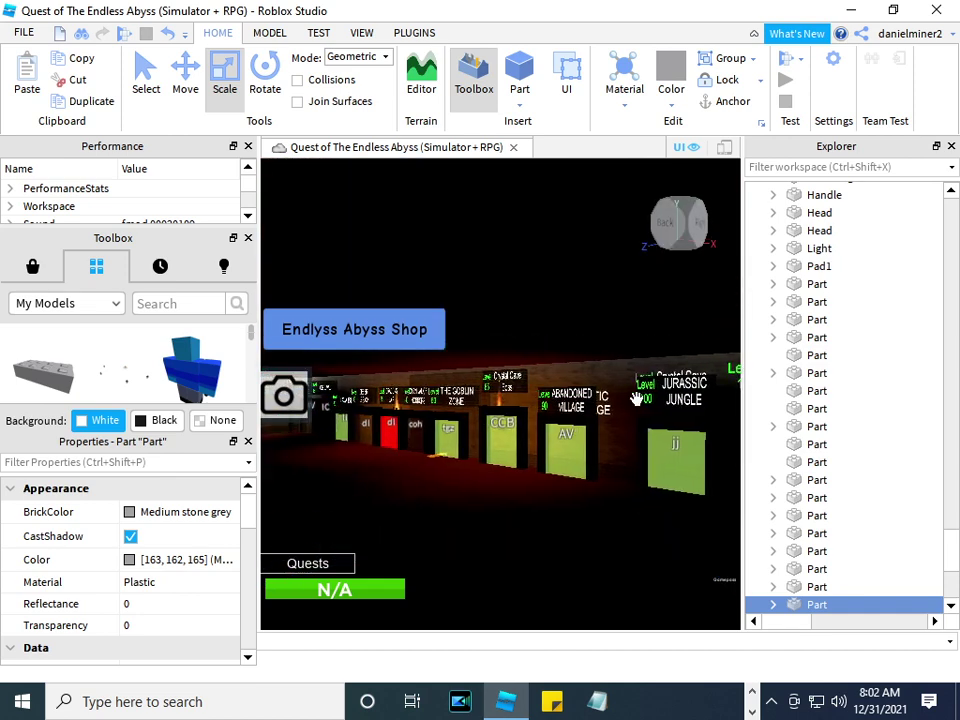
Select the Teleport ZONES model through the white zone door and check the contents of the Triceritops - Level 7,000 model.
{"action": "right_click_drag", "start_coordinate": [456, 408], "coordinate": [478, 388]}
{"action": "left_click", "coordinate": [146, 75]}
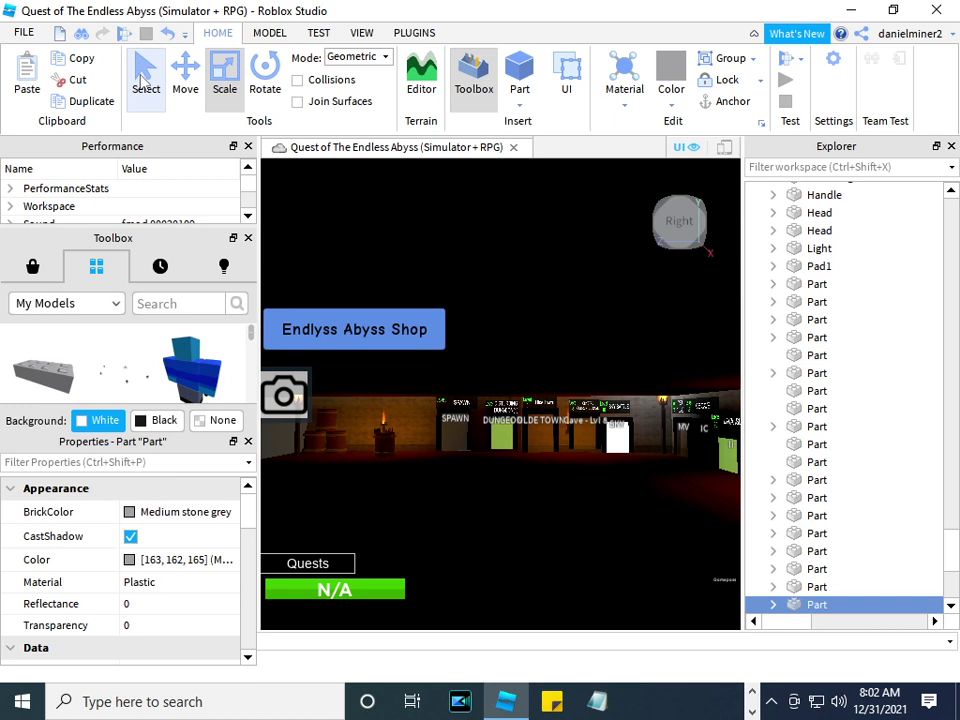
{"action": "left_click", "coordinate": [619, 440]}
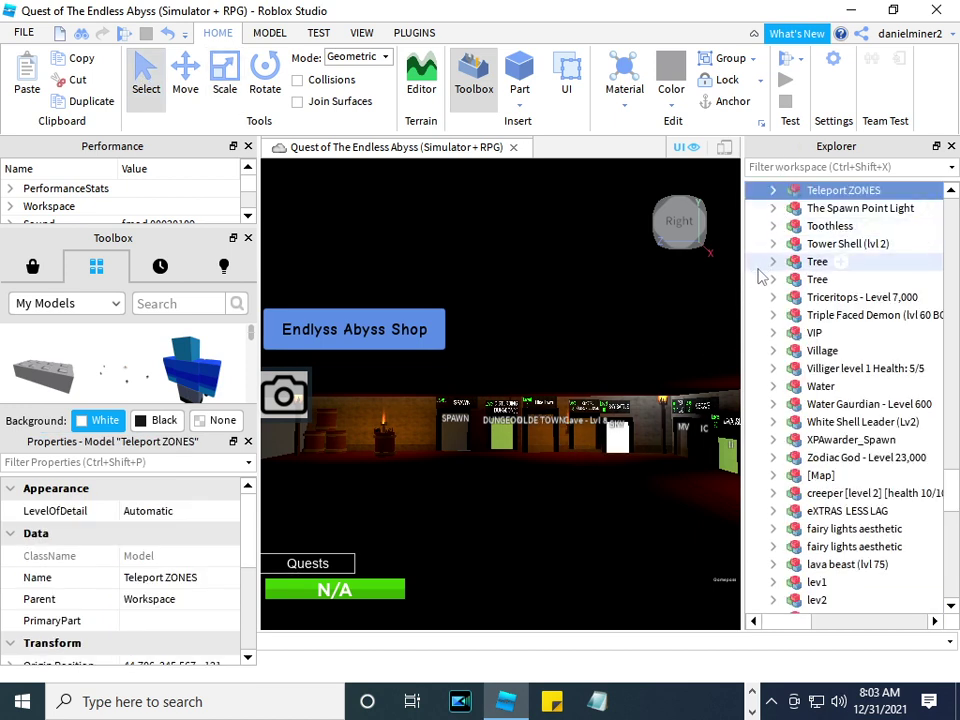
{"action": "left_click", "coordinate": [772, 298]}
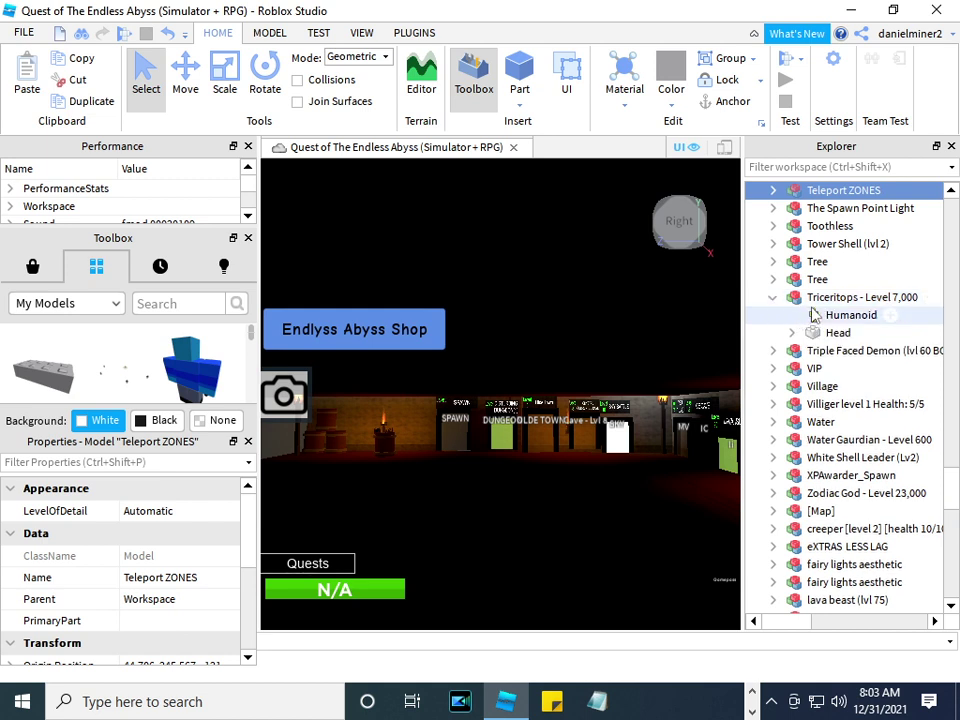
{"action": "left_click", "coordinate": [797, 336]}
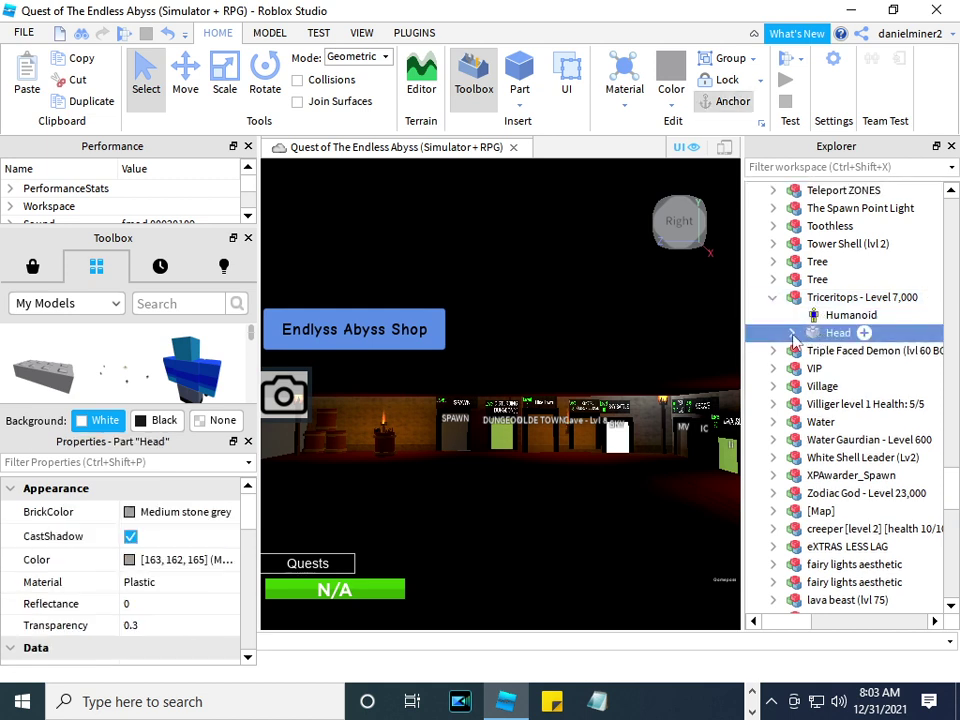
{"action": "left_click", "coordinate": [792, 334]}
{"action": "left_click", "coordinate": [792, 334]}
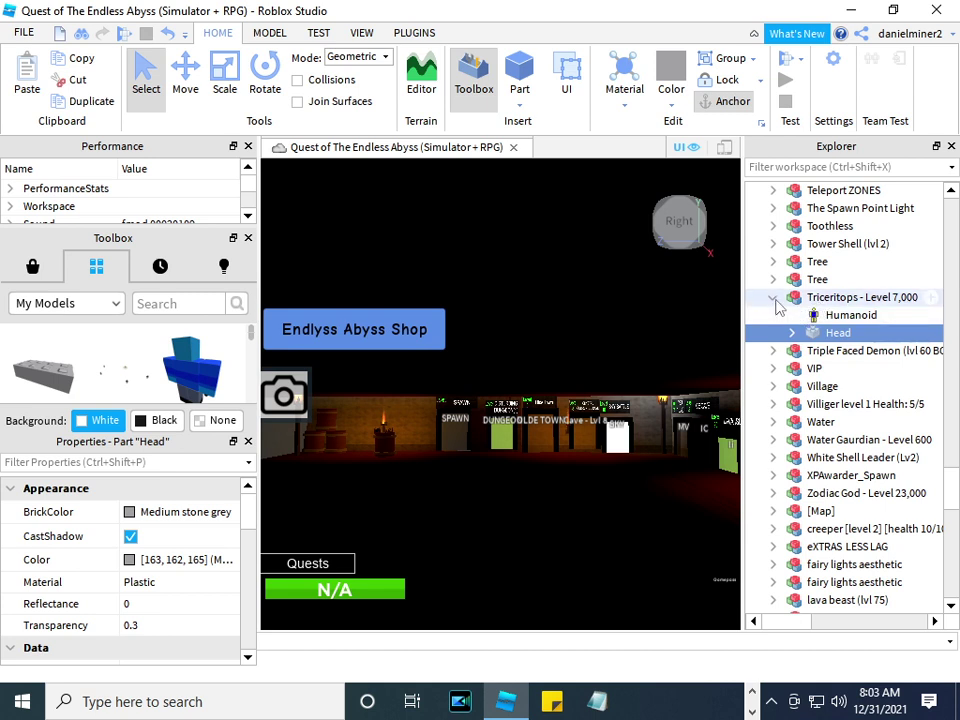
{"action": "left_click", "coordinate": [773, 299]}
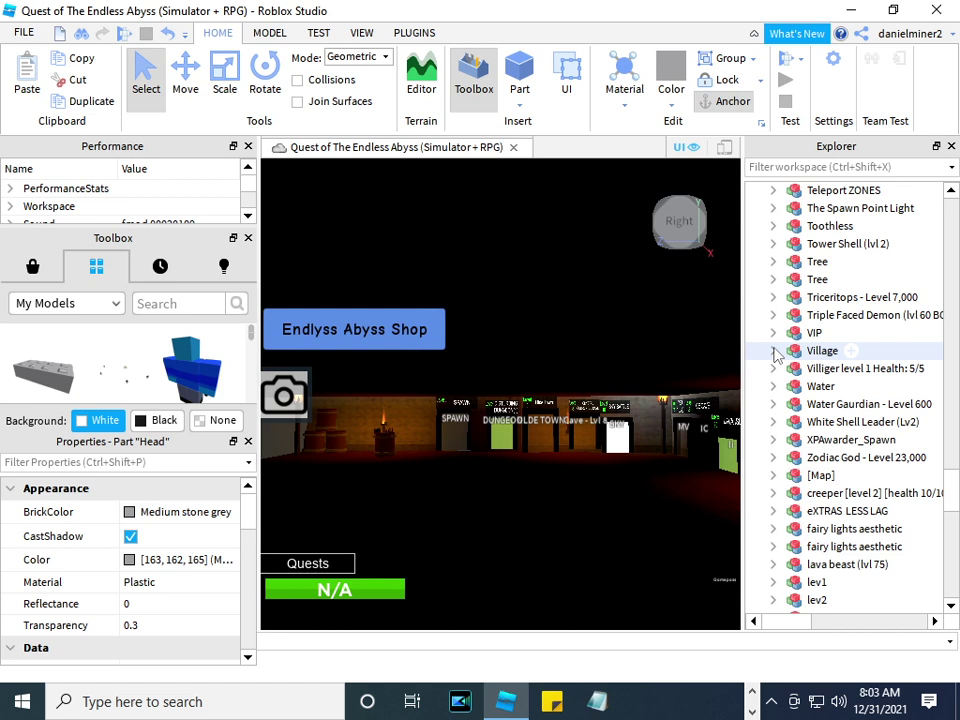
Expand the Teleport ZONES model, check its Olde Town group, and open the Model group inside Teleport Area.
{"action": "scroll", "coordinate": [775, 350], "scroll_direction": "up", "scroll_amount": 2}
{"action": "left_click", "coordinate": [772, 292]}
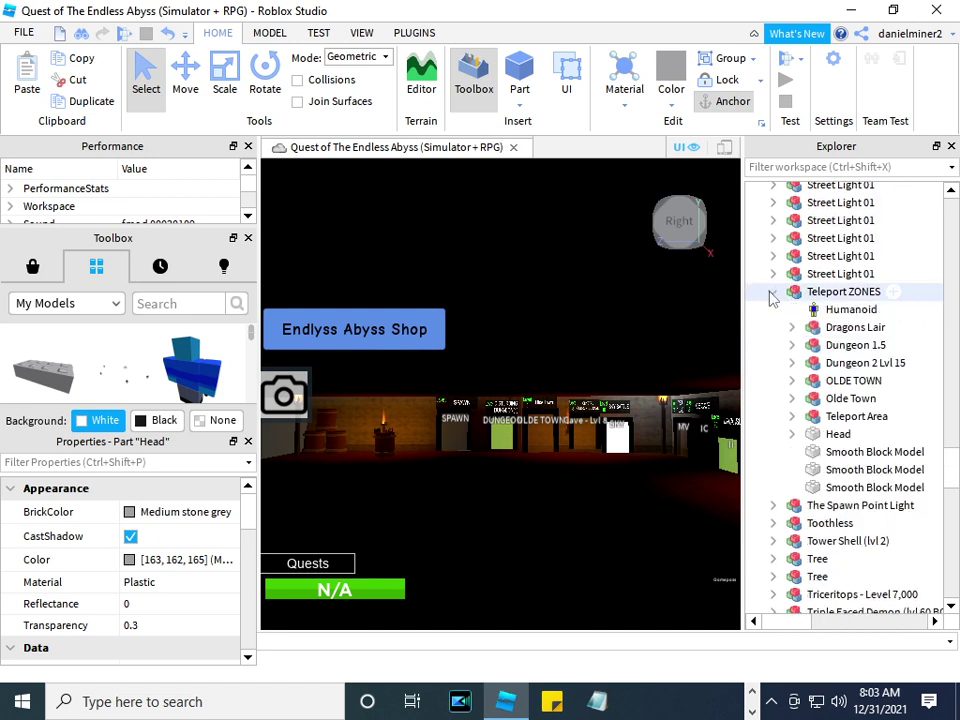
{"action": "left_click", "coordinate": [793, 399]}
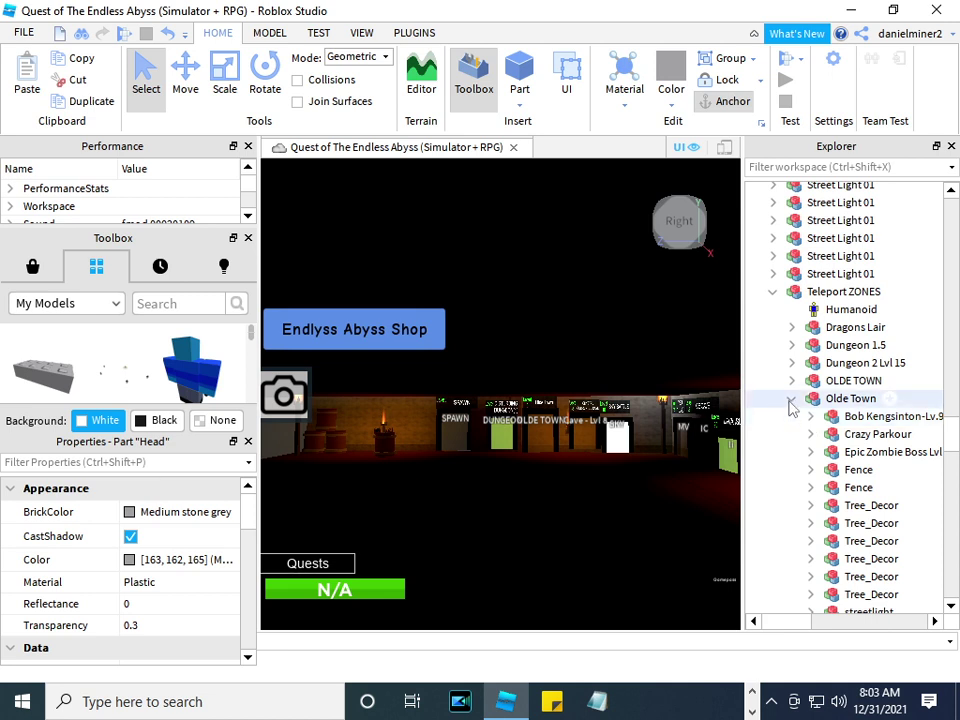
{"action": "left_click", "coordinate": [792, 399]}
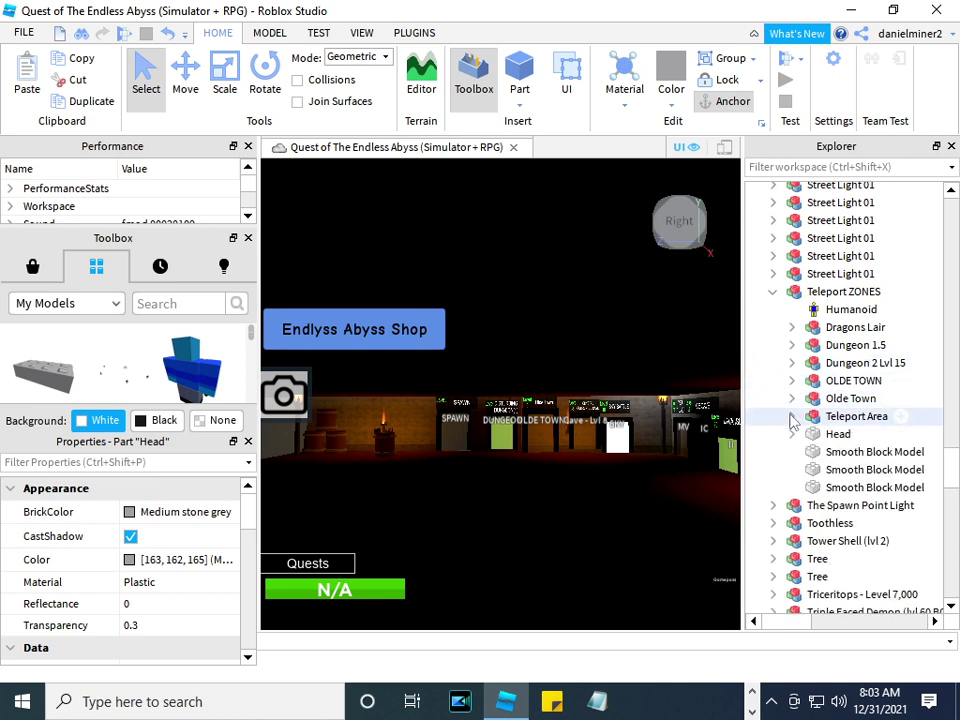
{"action": "left_click", "coordinate": [792, 416]}
{"action": "left_click", "coordinate": [811, 434]}
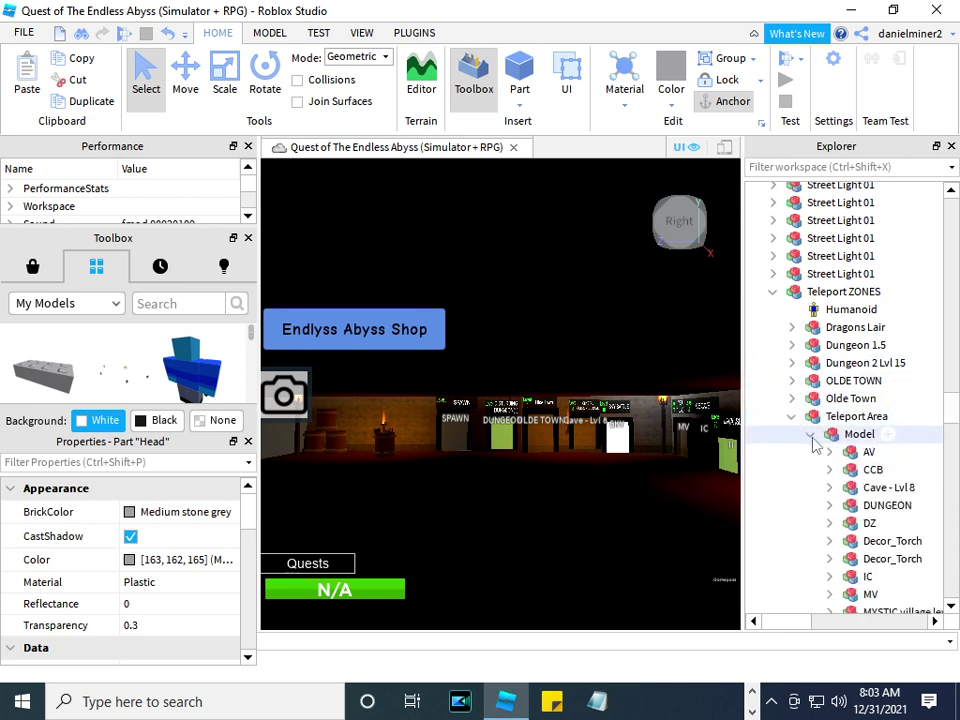
Expand the AV door model, focus on its Head part, and identify each of its Smooth Block parts in turn.
{"action": "left_click", "coordinate": [829, 452]}
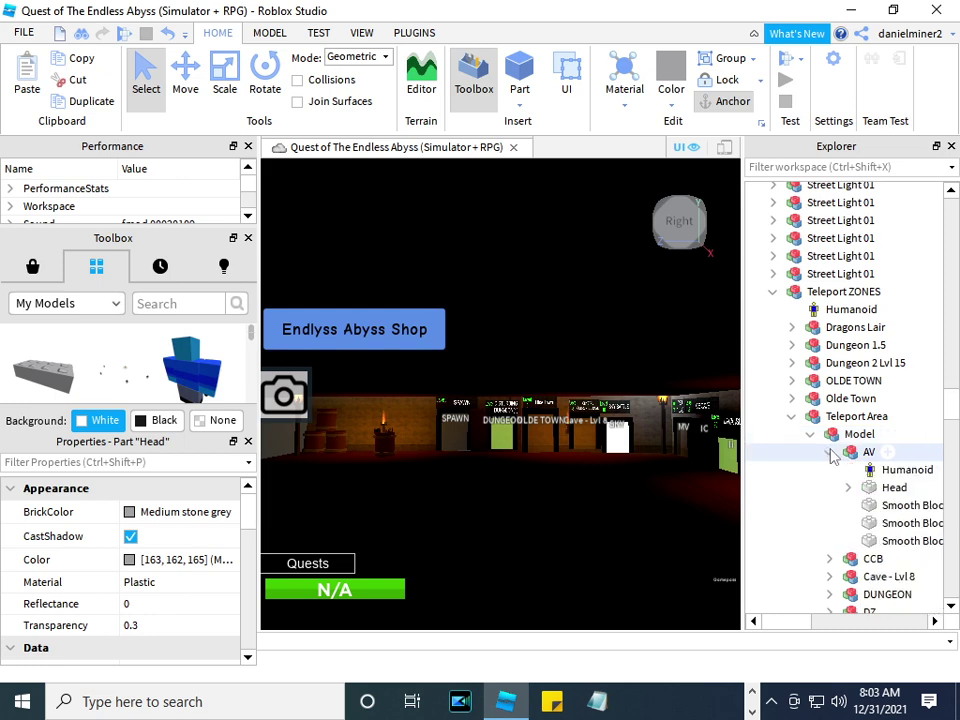
{"action": "left_click", "coordinate": [870, 490]}
{"action": "key", "text": "f"}
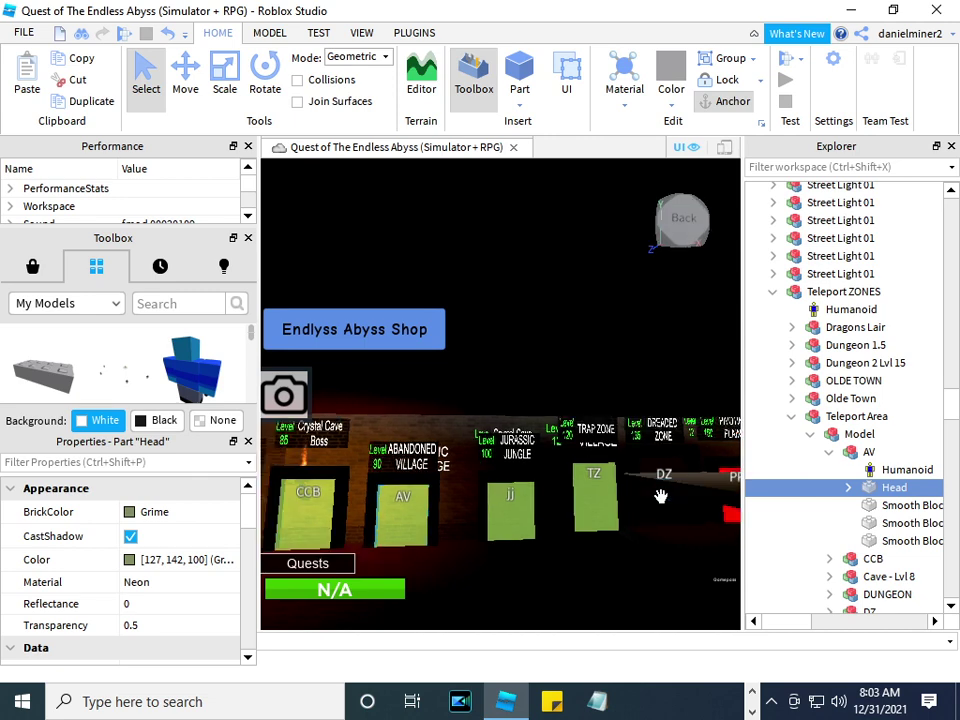
{"action": "left_click", "coordinate": [893, 506]}
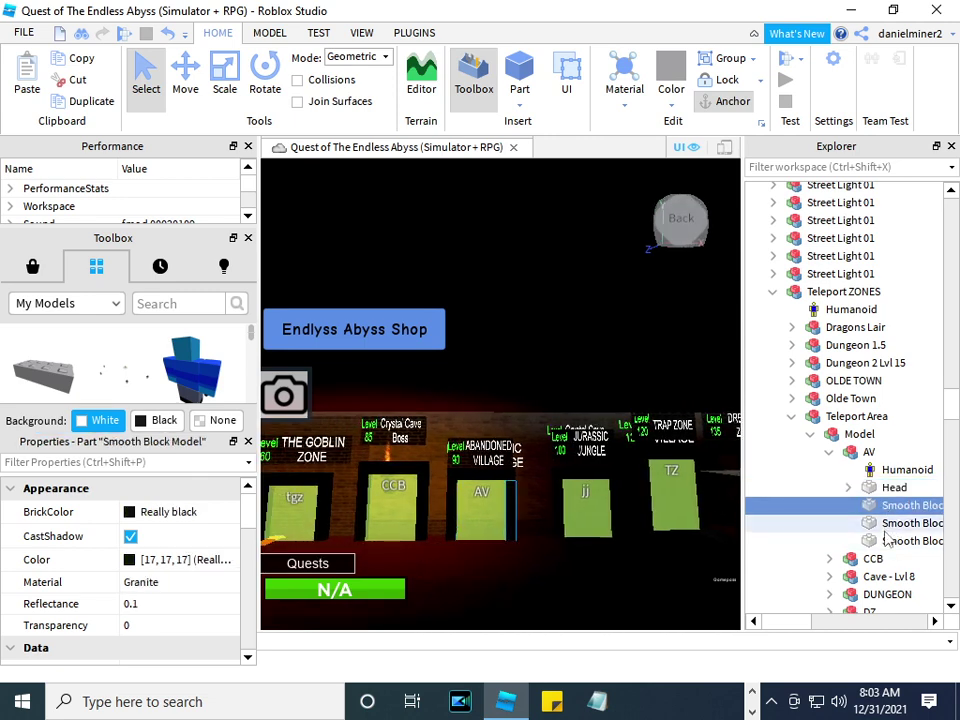
{"action": "left_click", "coordinate": [885, 530]}
{"action": "left_click", "coordinate": [886, 541]}
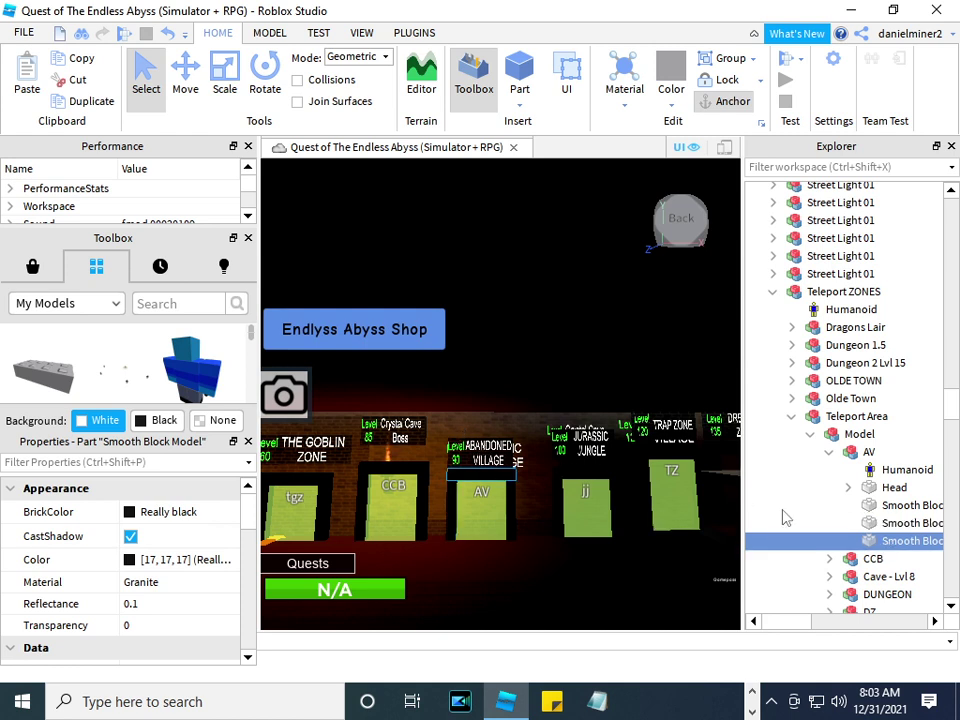
{"action": "scroll", "coordinate": [783, 515], "scroll_direction": "down", "scroll_amount": 6}
{"action": "scroll", "coordinate": [783, 515], "scroll_direction": "up", "scroll_amount": 4}
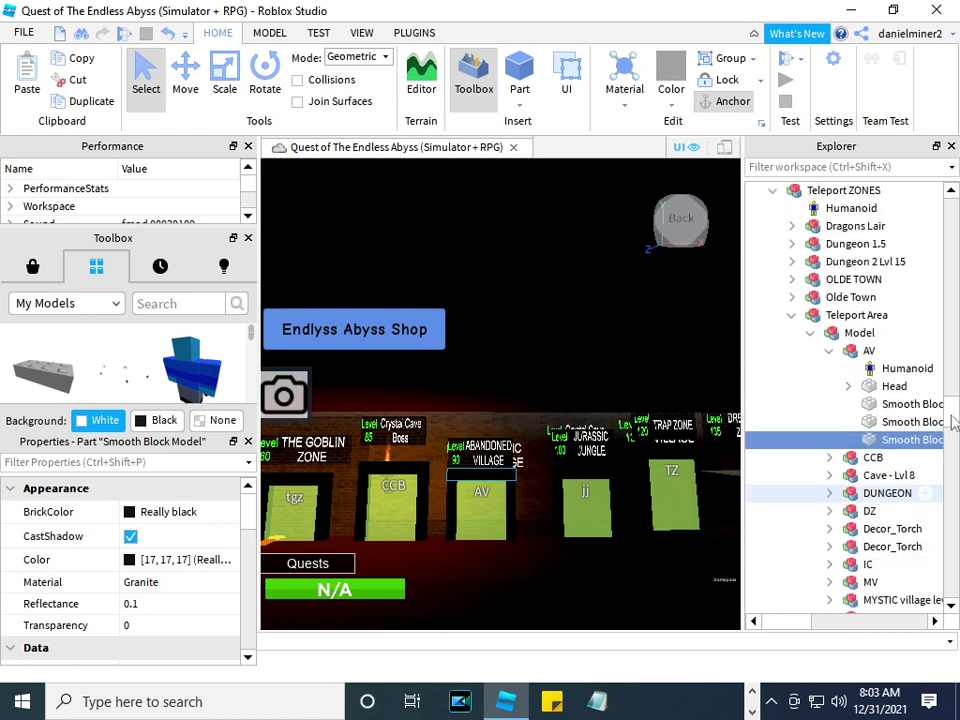
Go through the loose Part objects just above GAME_PROPERTIES to identify which floor part each one is.
{"action": "left_click_drag", "start_coordinate": [953, 355], "coordinate": [957, 231]}
{"action": "scroll", "coordinate": [899, 552], "scroll_direction": "down", "scroll_amount": 15}
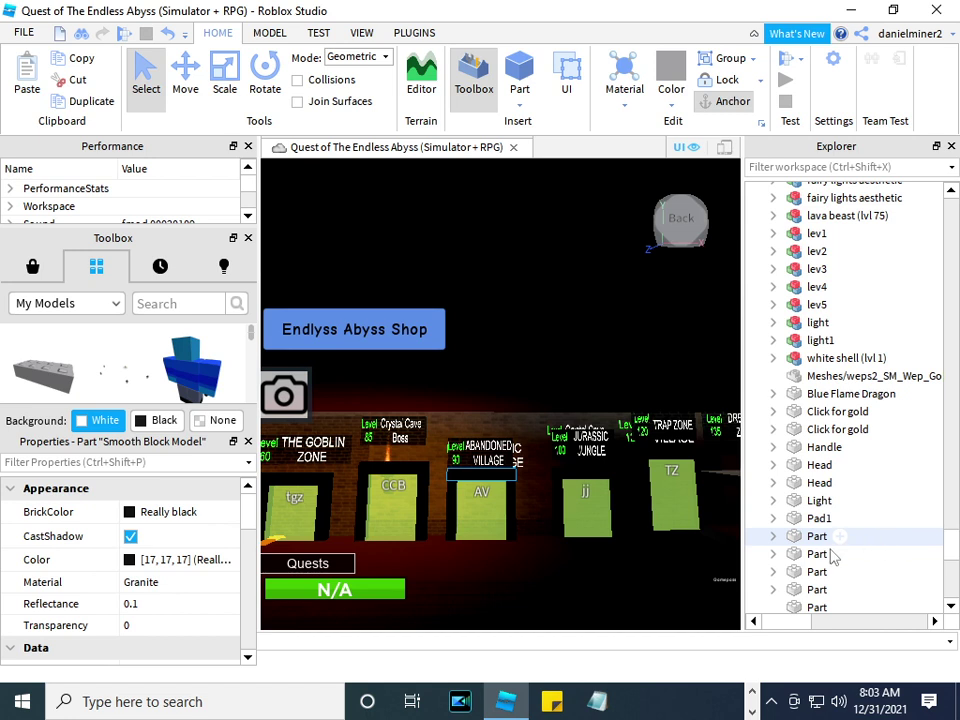
{"action": "scroll", "coordinate": [833, 555], "scroll_direction": "down", "scroll_amount": 10}
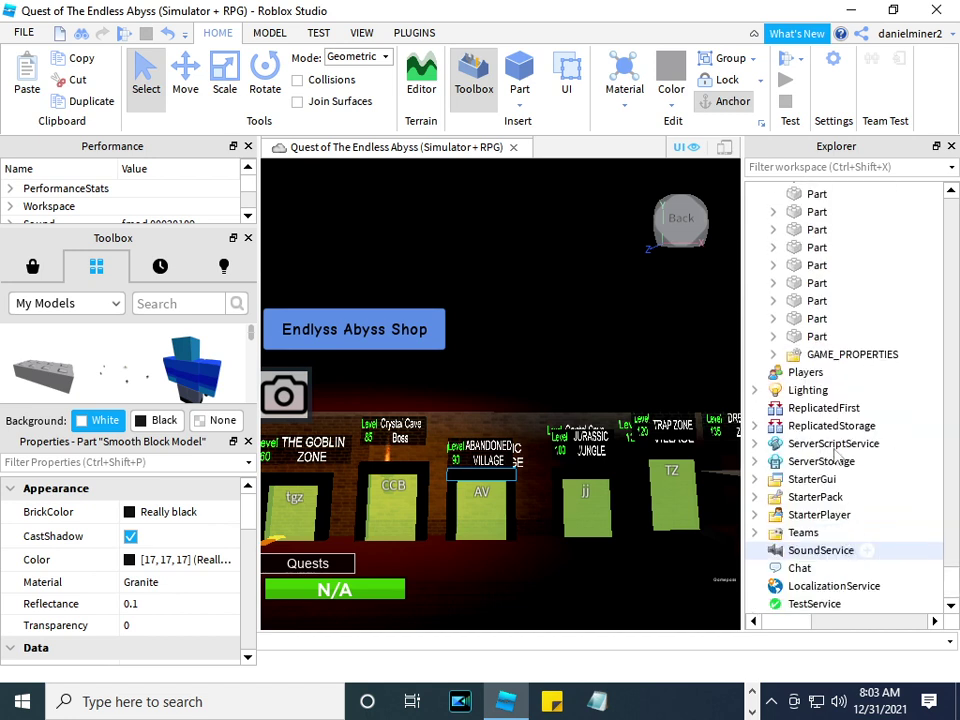
{"action": "left_click", "coordinate": [815, 338]}
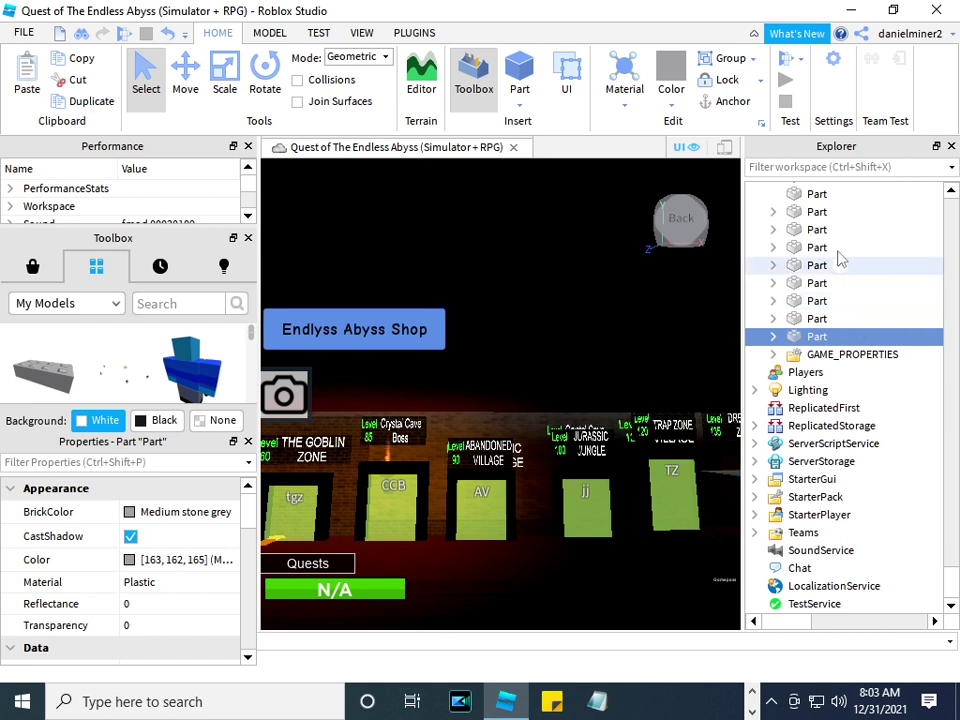
{"action": "left_click", "coordinate": [817, 247]}
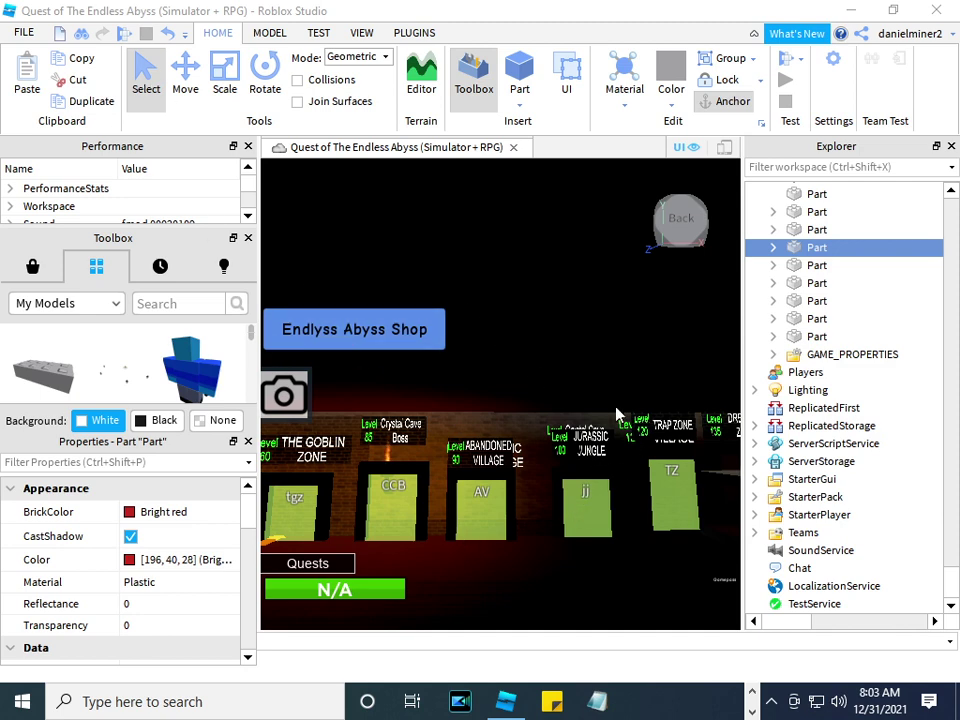
{"action": "mouse_move", "coordinate": [634, 422]}
{"action": "right_mouse_down"}
{"action": "mouse_move", "coordinate": [668, 420]}
{"action": "mouse_move", "coordinate": [641, 421]}
{"action": "right_mouse_up"}
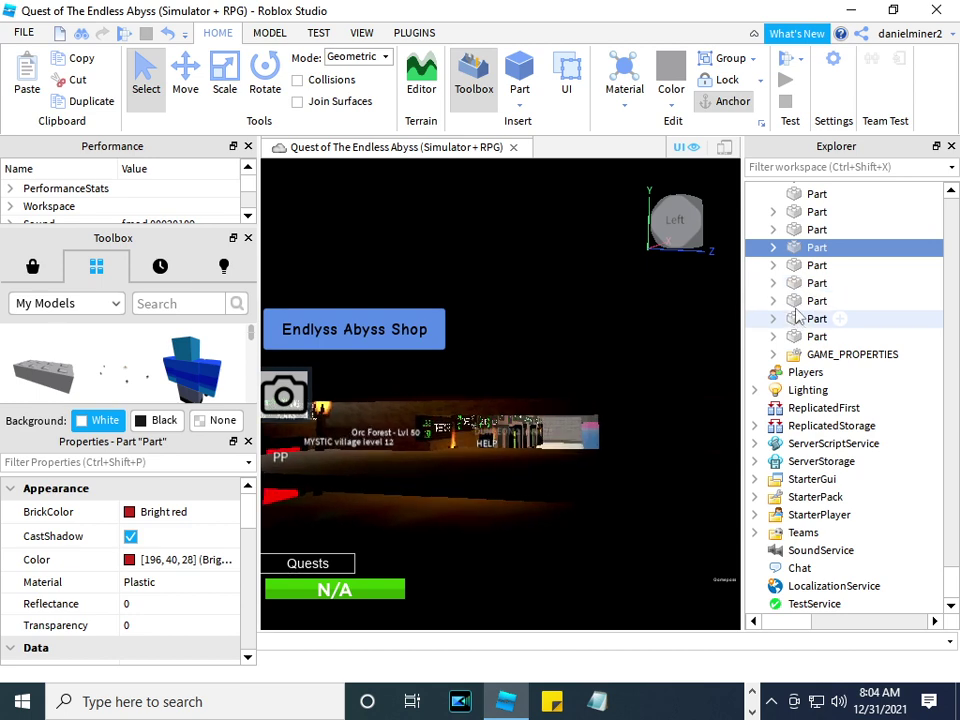
{"action": "key", "text": "w"}
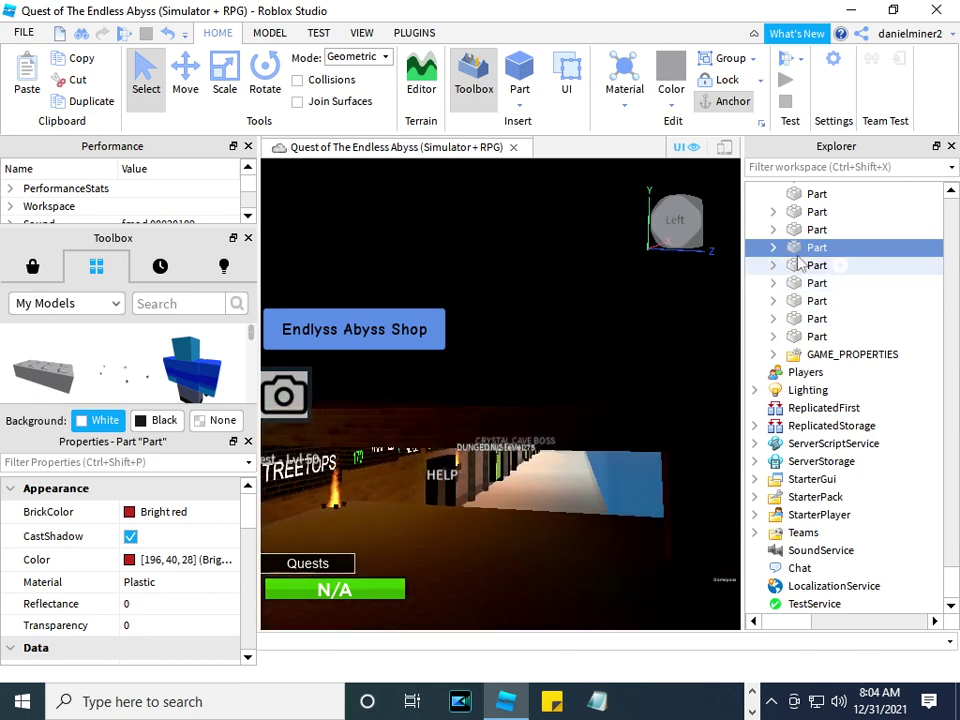
{"action": "key", "text": "Up"}
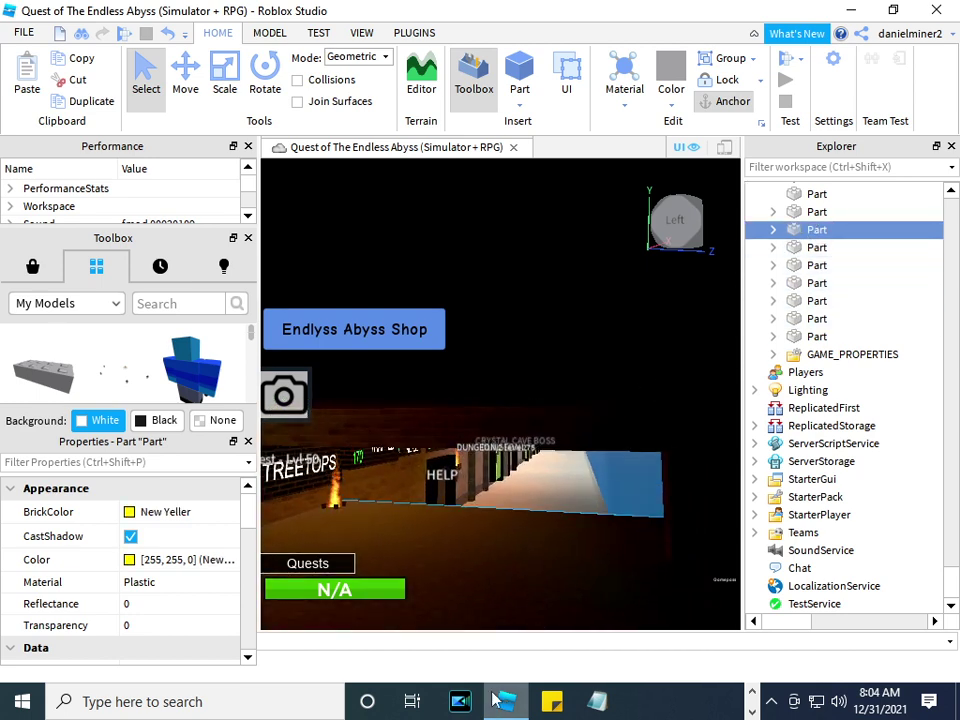
Inspect the floor by the TZ and DZ doors, select the Teleport ZONES model there, and collapse its Teleport Area group.
{"action": "right_click_drag", "start_coordinate": [602, 437], "coordinate": [608, 438]}
{"action": "scroll", "coordinate": [617, 414], "scroll_direction": "up", "scroll_amount": 2}
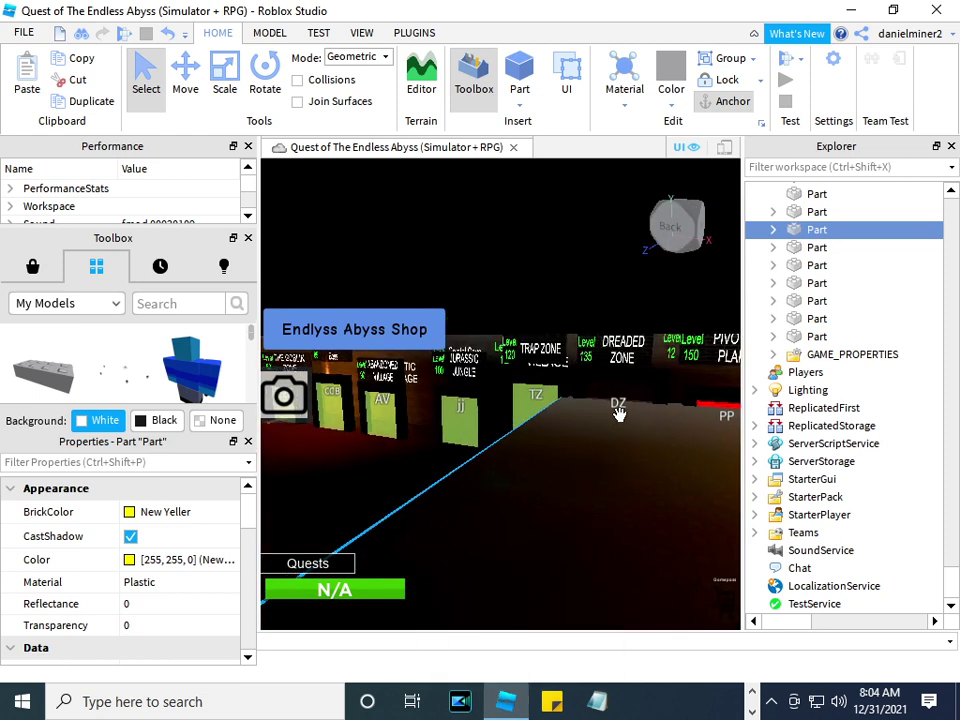
{"action": "mouse_move", "coordinate": [478, 390]}
{"action": "right_mouse_down"}
{"action": "mouse_move", "coordinate": [544, 366]}
{"action": "mouse_move", "coordinate": [482, 377]}
{"action": "right_mouse_up"}
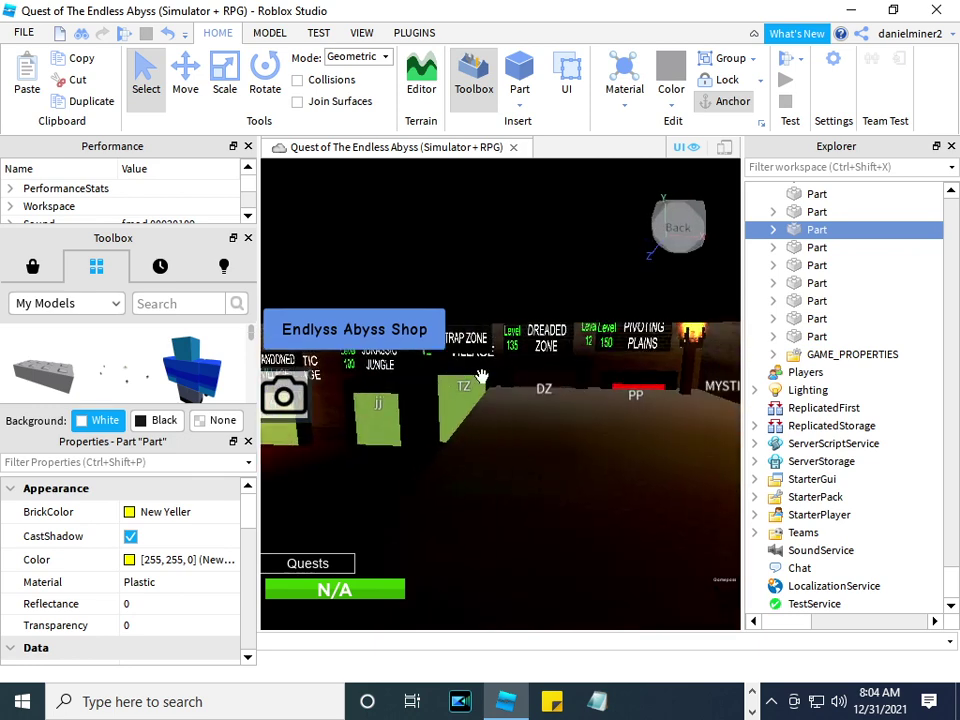
{"action": "left_click", "coordinate": [540, 341]}
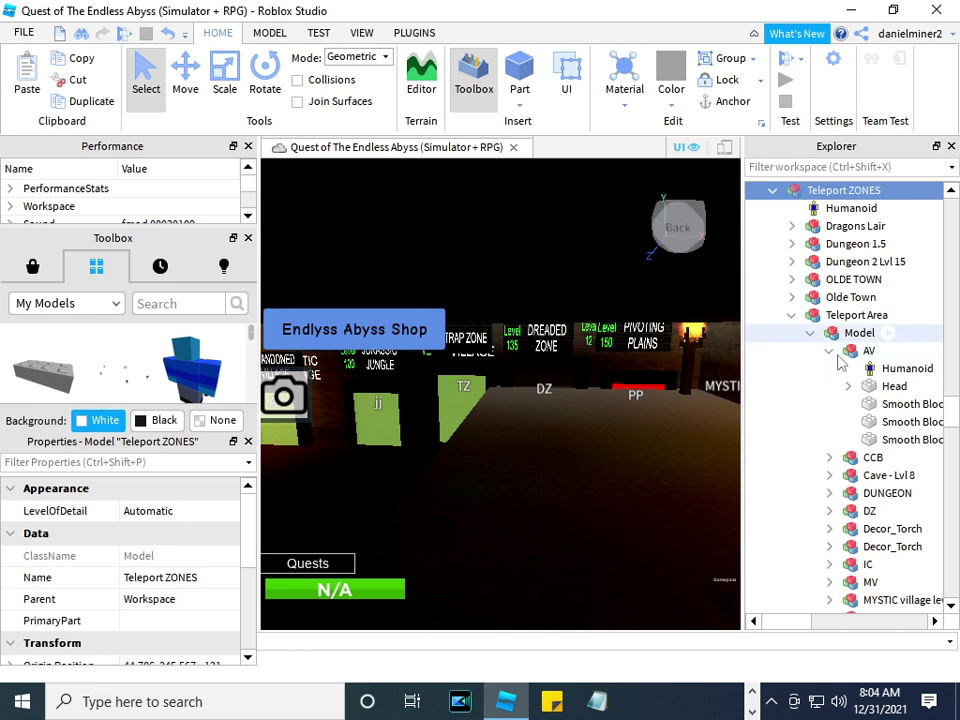
{"action": "left_click", "coordinate": [792, 317]}
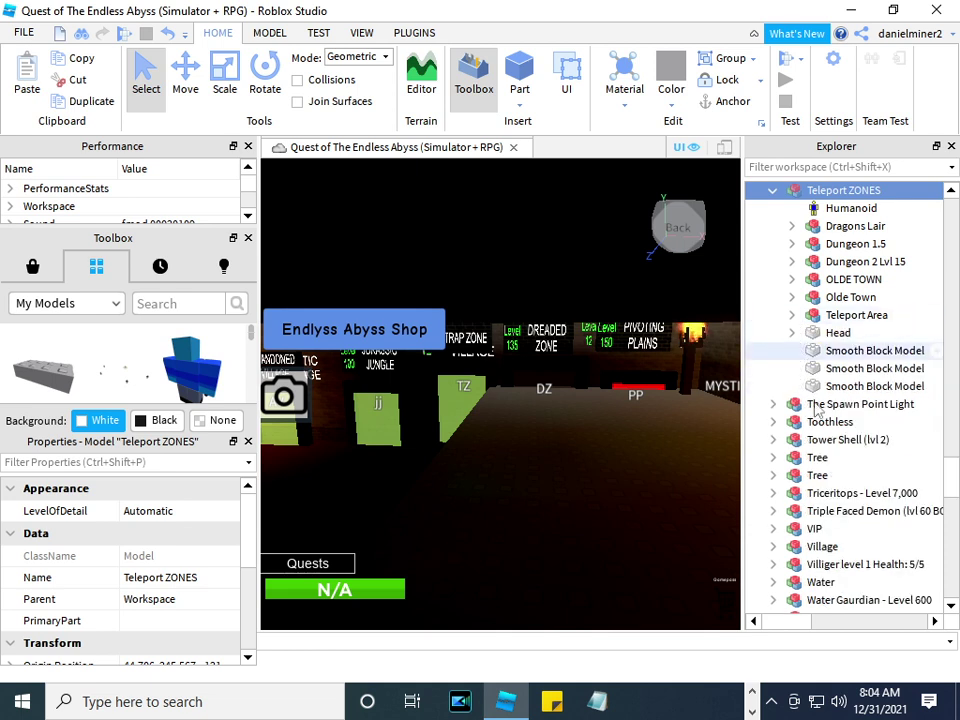
Select the first two loose Part objects below Pad1 in turn and check where they lie along the zone doors.
{"action": "scroll", "coordinate": [828, 403], "scroll_direction": "down", "scroll_amount": 10}
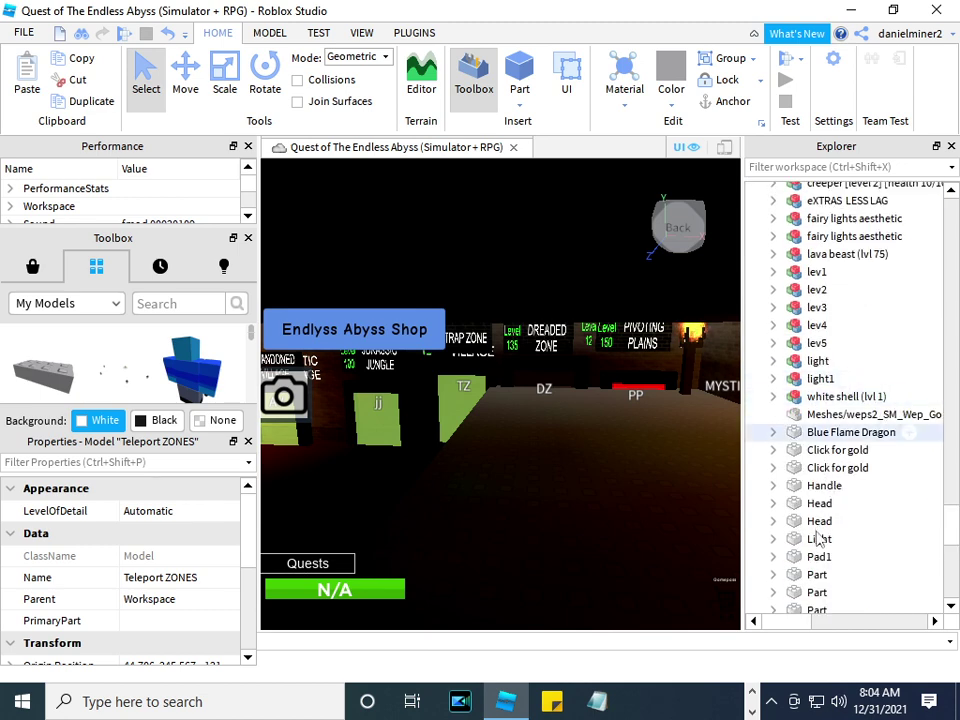
{"action": "left_click", "coordinate": [806, 578]}
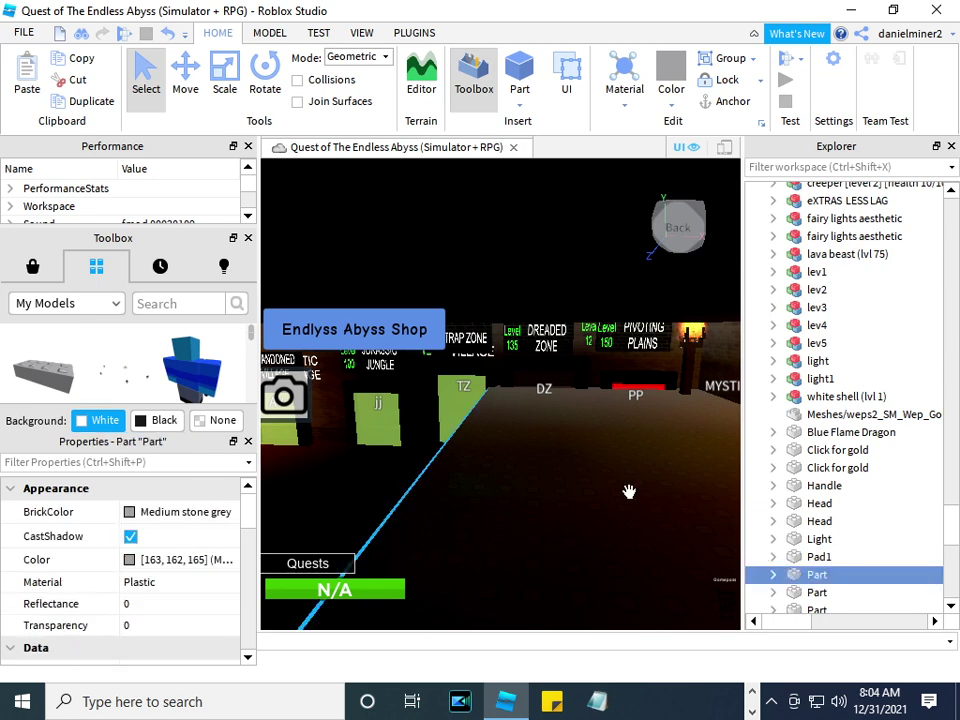
{"action": "right_click_drag", "start_coordinate": [462, 509], "coordinate": [596, 488]}
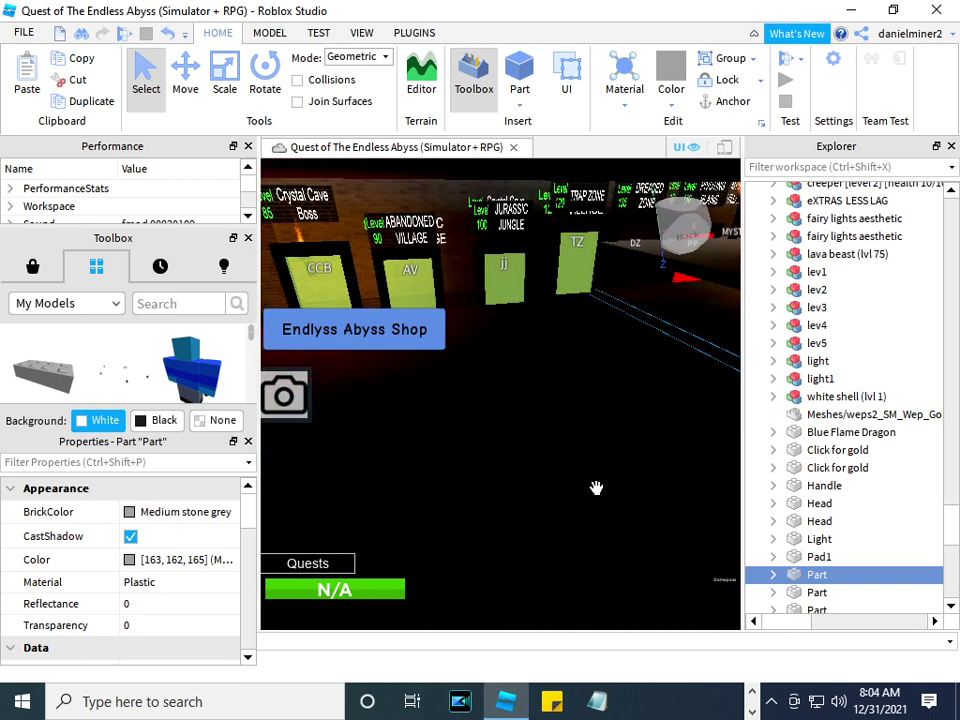
{"action": "left_click", "coordinate": [815, 592]}
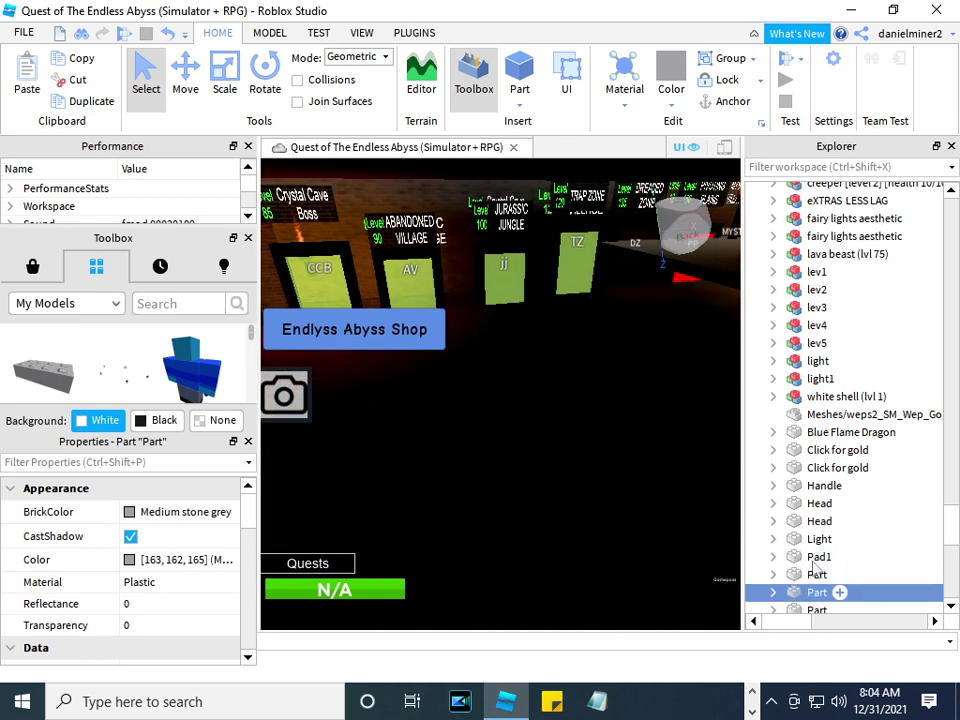
{"action": "mouse_move", "coordinate": [581, 469]}
{"action": "right_mouse_down"}
{"action": "mouse_move", "coordinate": [594, 452]}
{"action": "mouse_move", "coordinate": [574, 462]}
{"action": "right_mouse_up"}
{"action": "right_click_drag", "start_coordinate": [582, 463], "coordinate": [510, 453]}
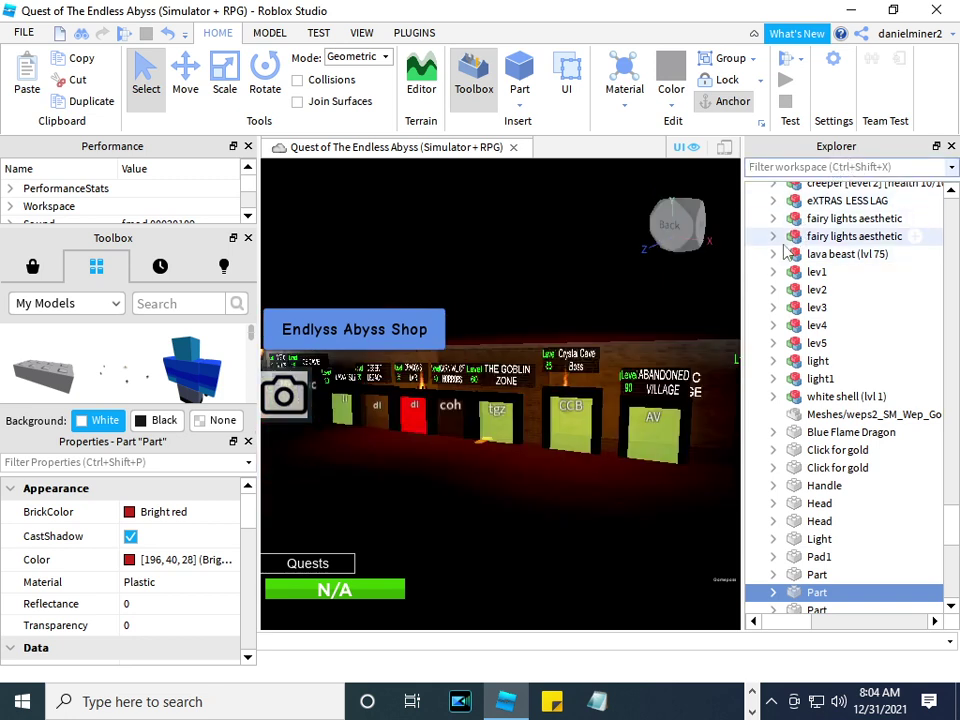
Filter the workspace objects by "spawn" and look through the matching entries for the SPAWN models.
{"action": "type", "text": "spawn"}
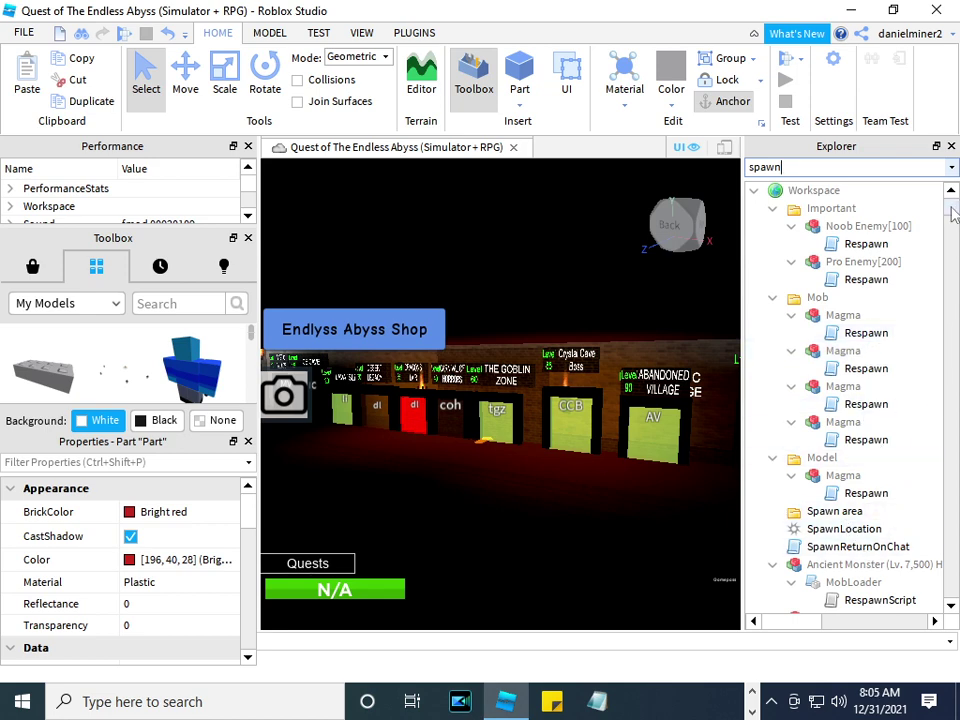
{"action": "left_click_drag", "start_coordinate": [952, 214], "coordinate": [948, 605]}
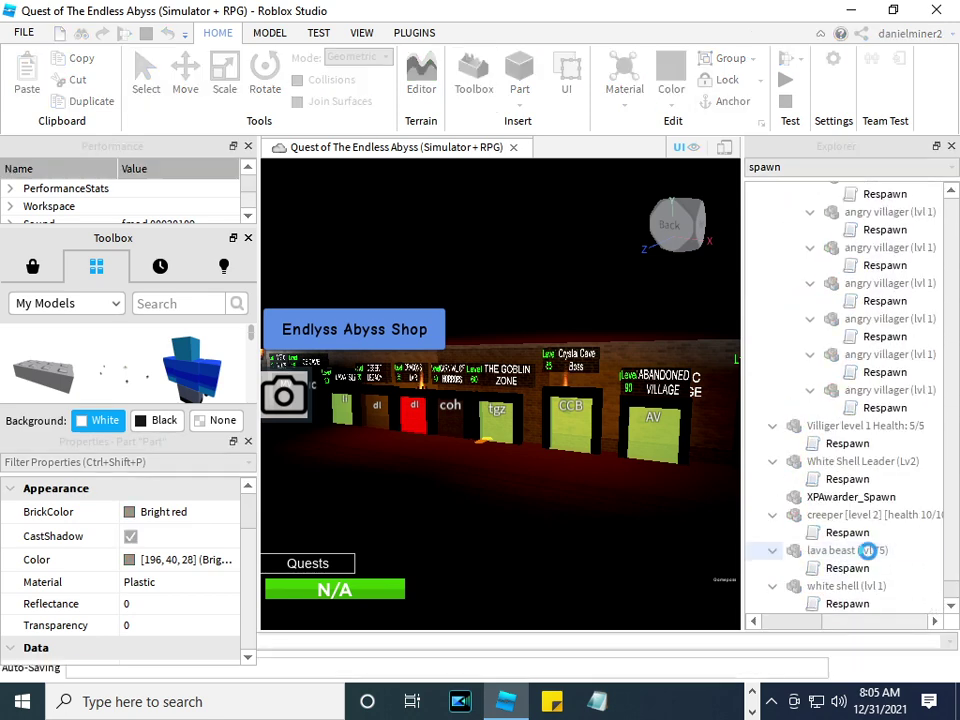
{"action": "scroll", "coordinate": [868, 556], "scroll_direction": "up", "scroll_amount": 5}
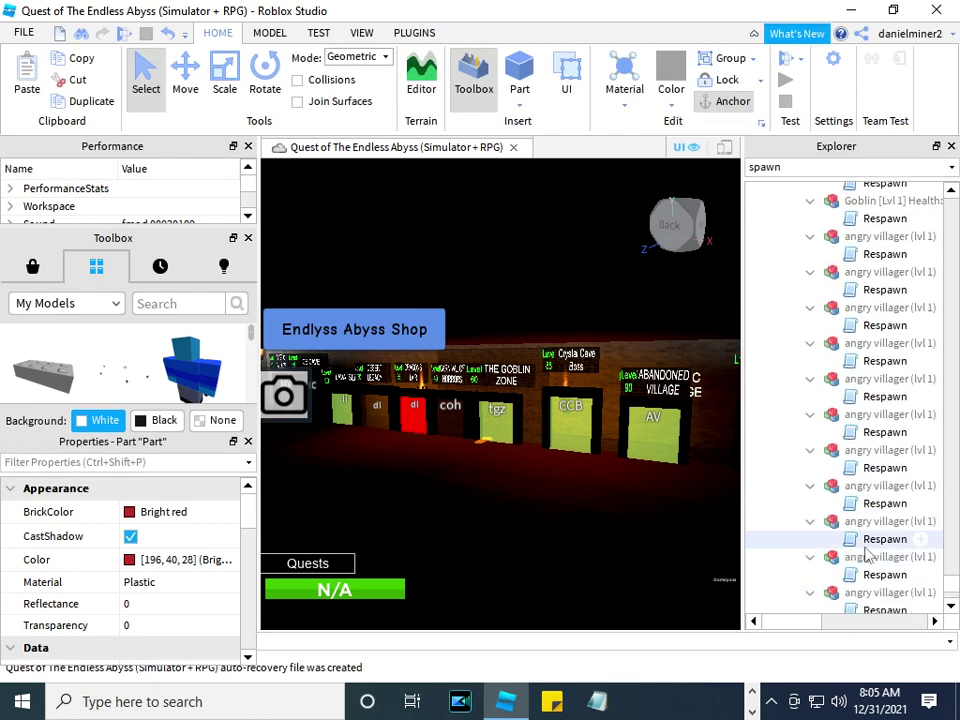
{"action": "scroll", "coordinate": [868, 556], "scroll_direction": "up", "scroll_amount": 5}
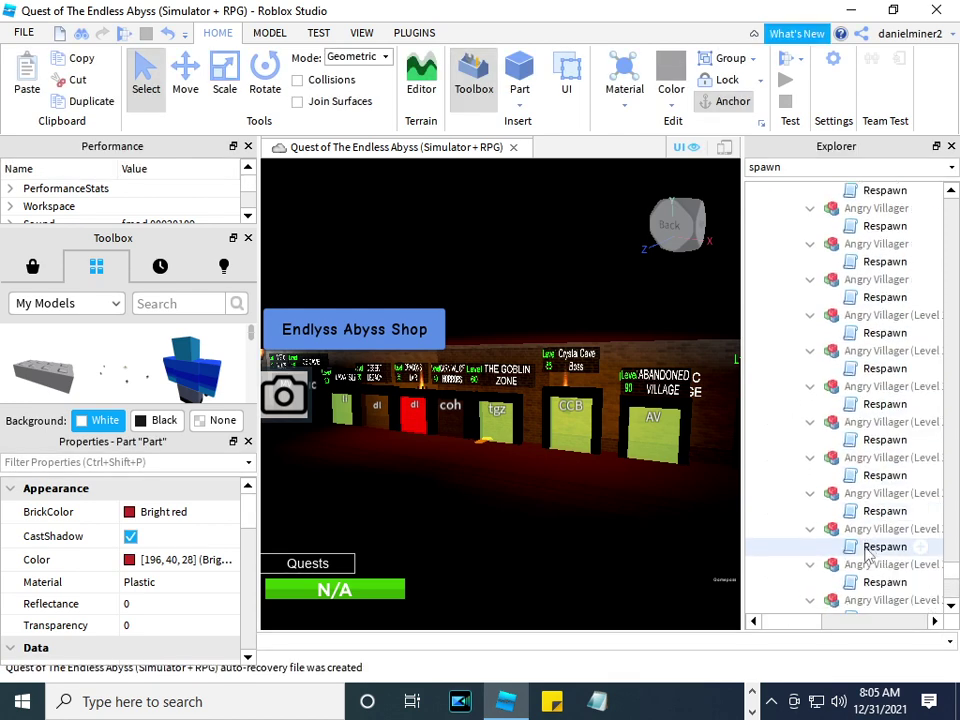
{"action": "scroll", "coordinate": [866, 554], "scroll_direction": "up", "scroll_amount": 6}
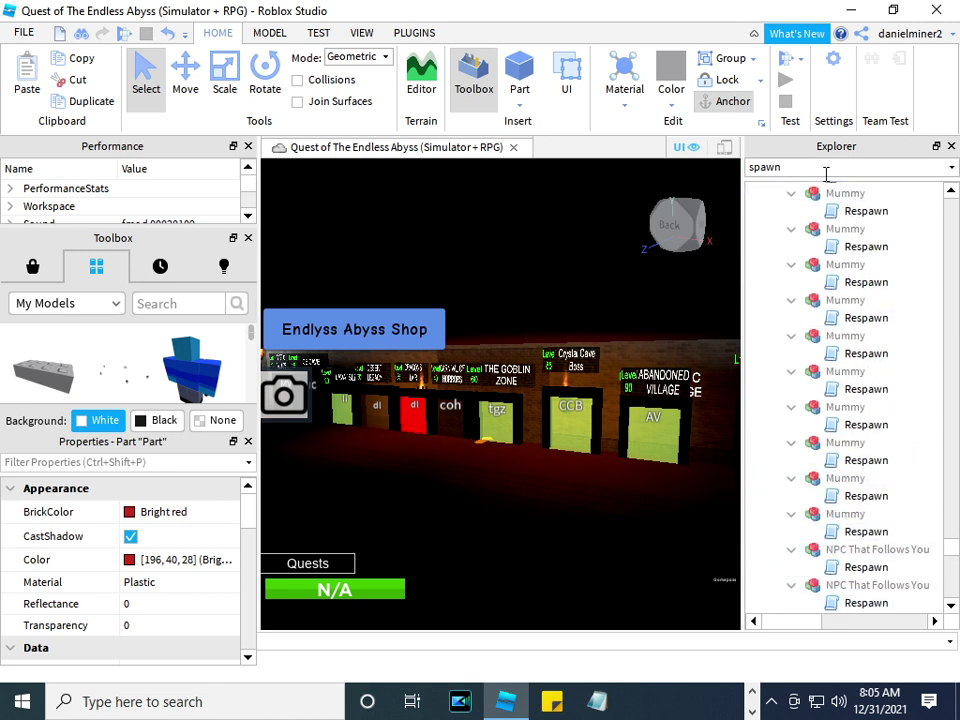
{"action": "scroll", "coordinate": [953, 421], "scroll_direction": "up", "scroll_amount": 1}
{"action": "scroll", "coordinate": [951, 421], "scroll_direction": "up", "scroll_amount": 10}
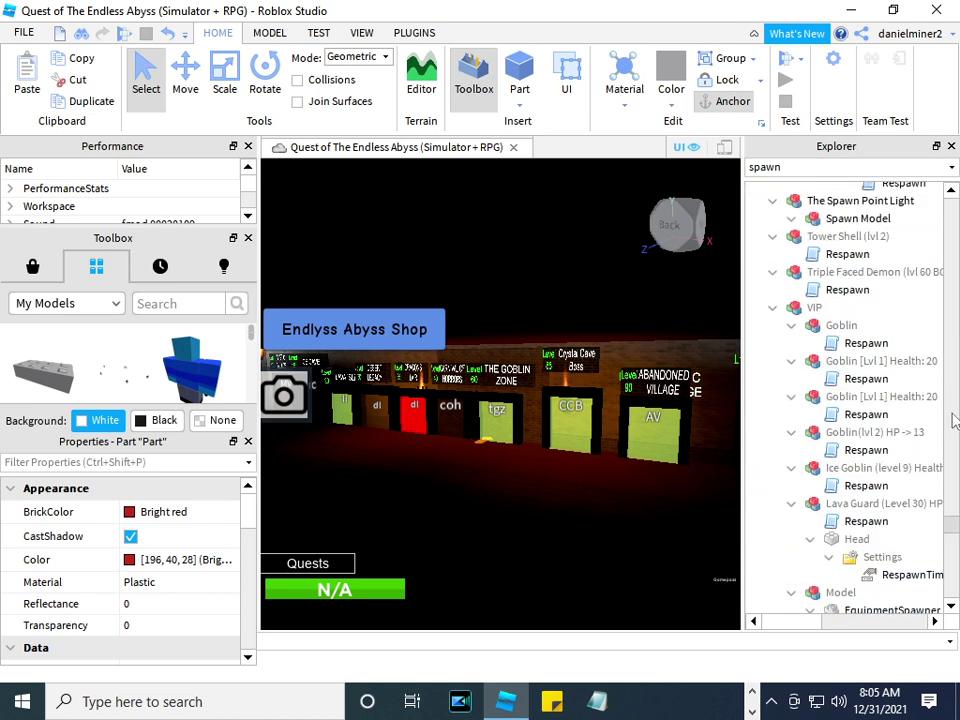
Select the second SPAWN model in Dragons Lair, focus on it and examine its doorway.
{"action": "left_click", "coordinate": [862, 507]}
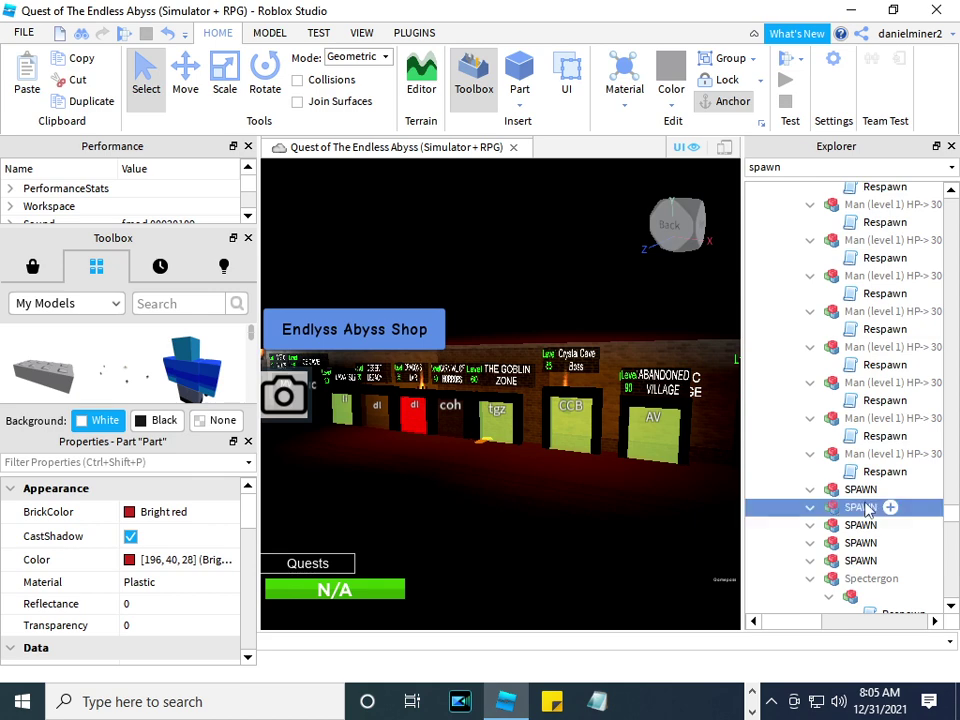
{"action": "key", "text": "f"}
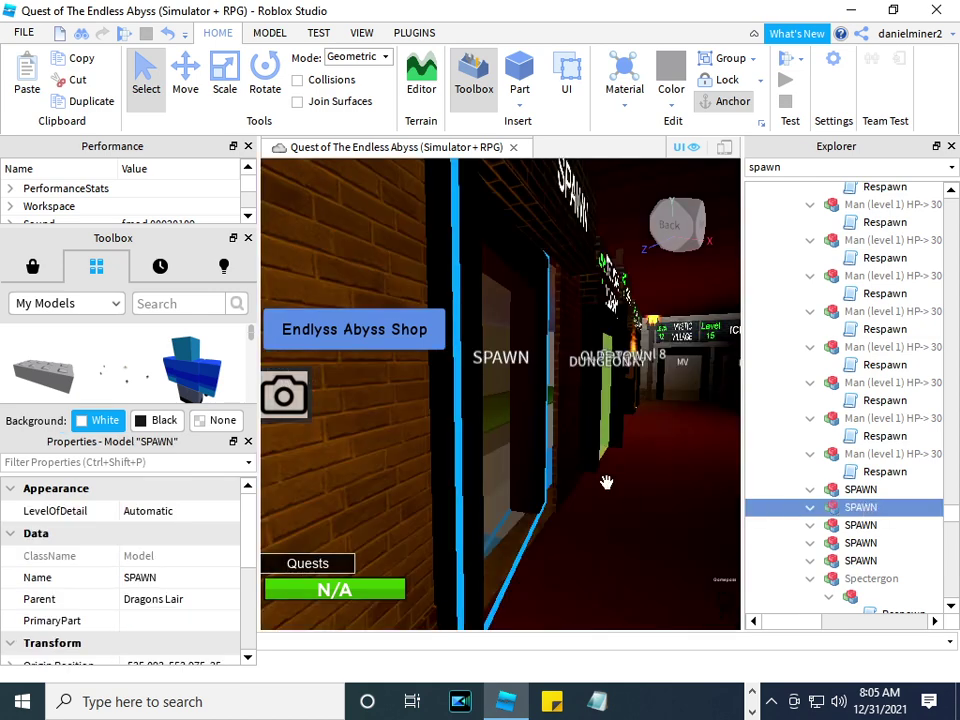
{"action": "mouse_move", "coordinate": [645, 478]}
{"action": "right_mouse_down"}
{"action": "mouse_move", "coordinate": [538, 470]}
{"action": "mouse_move", "coordinate": [639, 480]}
{"action": "mouse_move", "coordinate": [641, 489]}
{"action": "mouse_move", "coordinate": [645, 470]}
{"action": "right_mouse_up"}
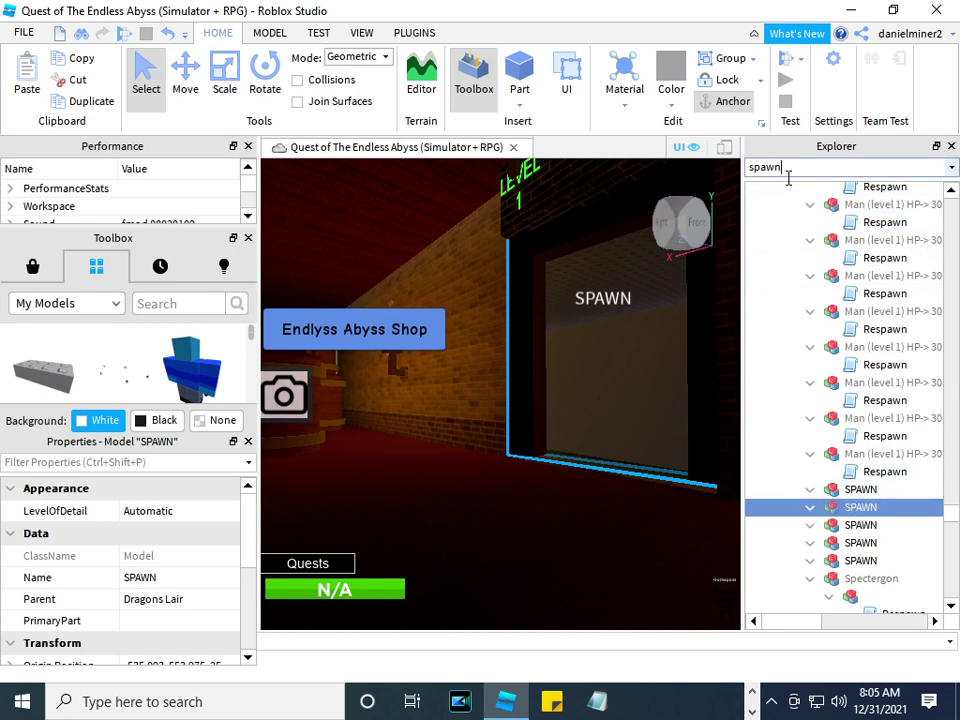
Filter the workspace objects by "baseplate" instead and focus on the first BasePlate in the Ice Dungeon model.
{"action": "key", "text": "BackSpace"}
{"action": "key", "text": "BackSpace"}
{"action": "key", "text": "BackSpace"}
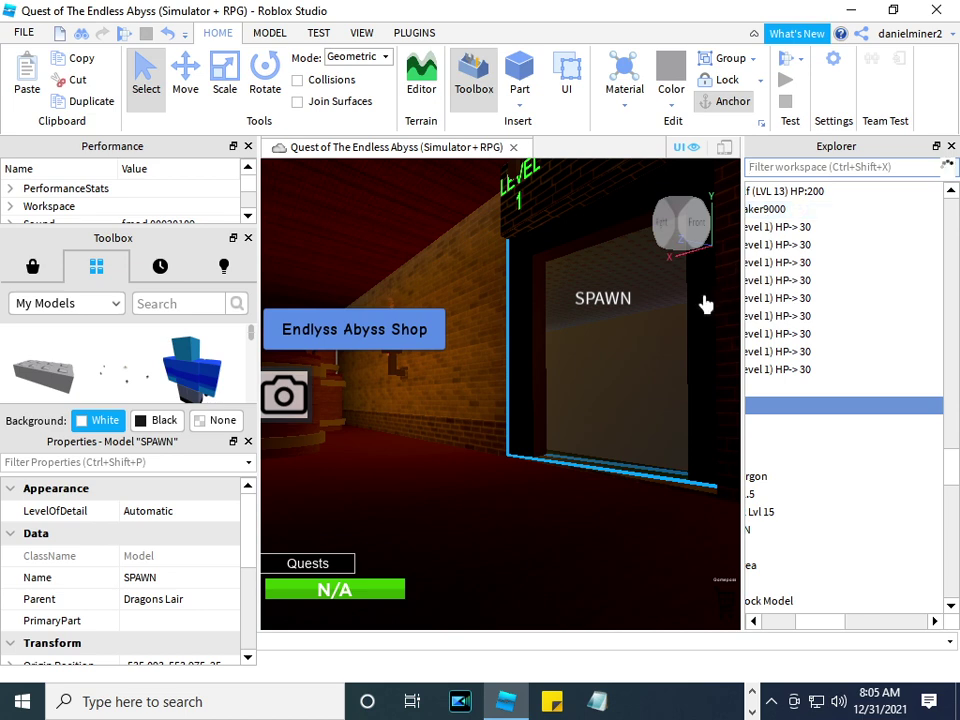
{"action": "type", "text": "base"}
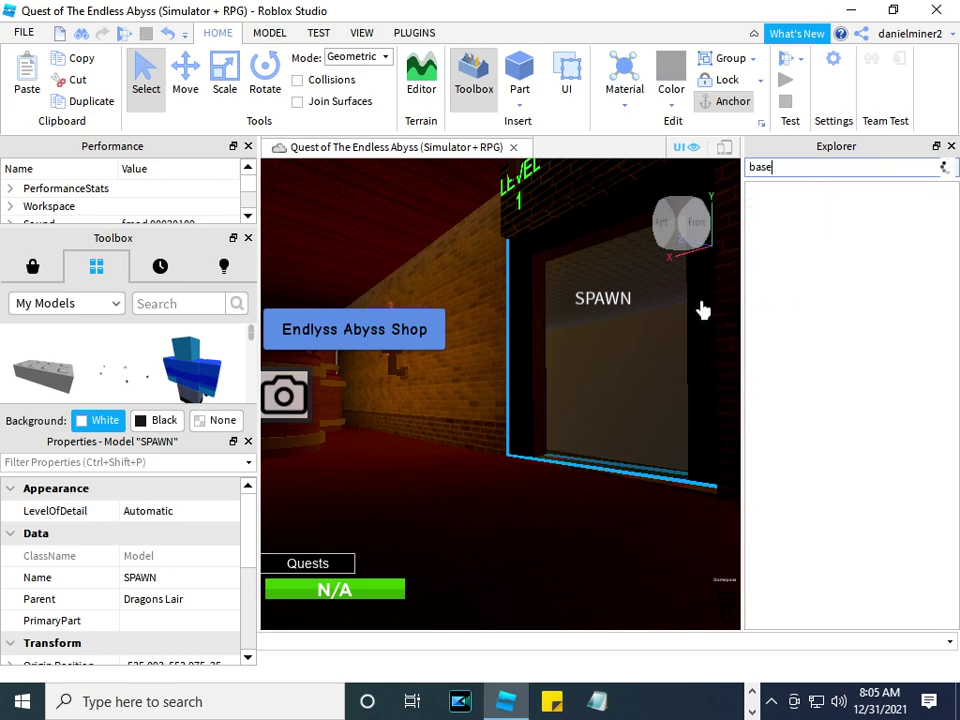
{"action": "type", "text": "plate"}
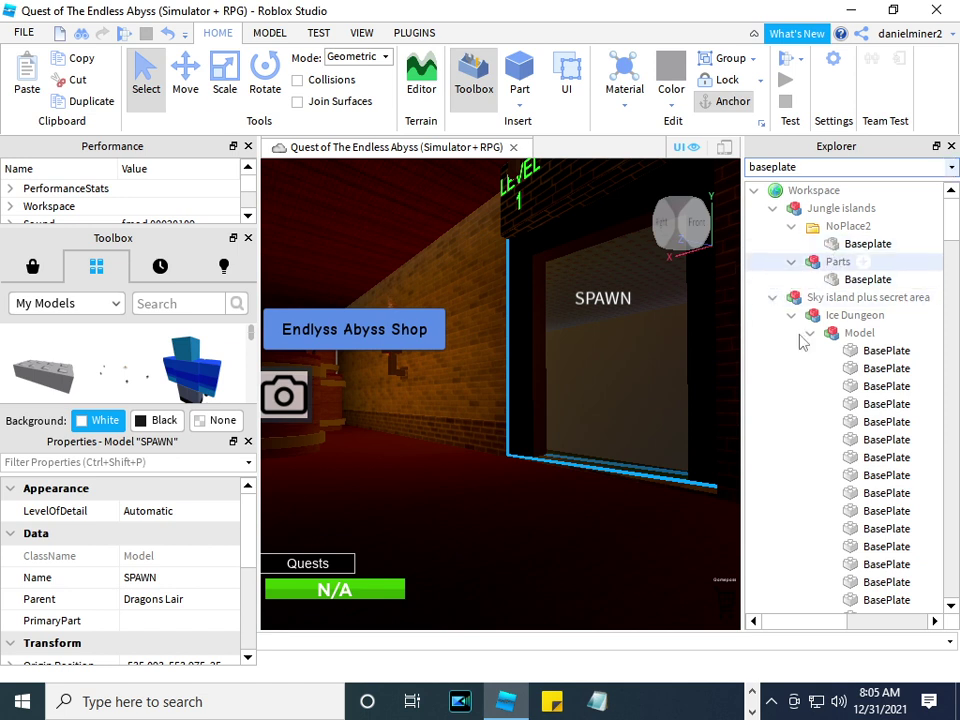
{"action": "left_click", "coordinate": [886, 350]}
{"action": "key", "text": "f"}
{"action": "right_click_drag", "start_coordinate": [607, 400], "coordinate": [607, 400]}
{"action": "scroll", "coordinate": [925, 370], "scroll_direction": "down", "scroll_amount": 10}
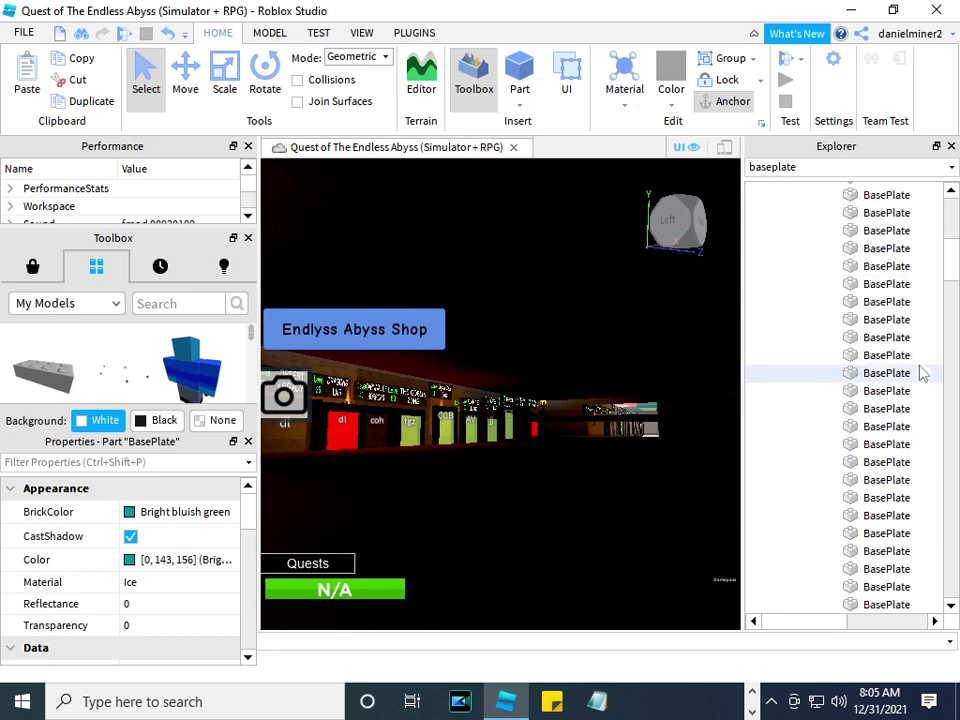
Select the Baseplate in the eXTRAS LESS LAG model, focus on it and inspect its surroundings.
{"action": "scroll", "coordinate": [935, 550], "scroll_direction": "down", "scroll_amount": 12}
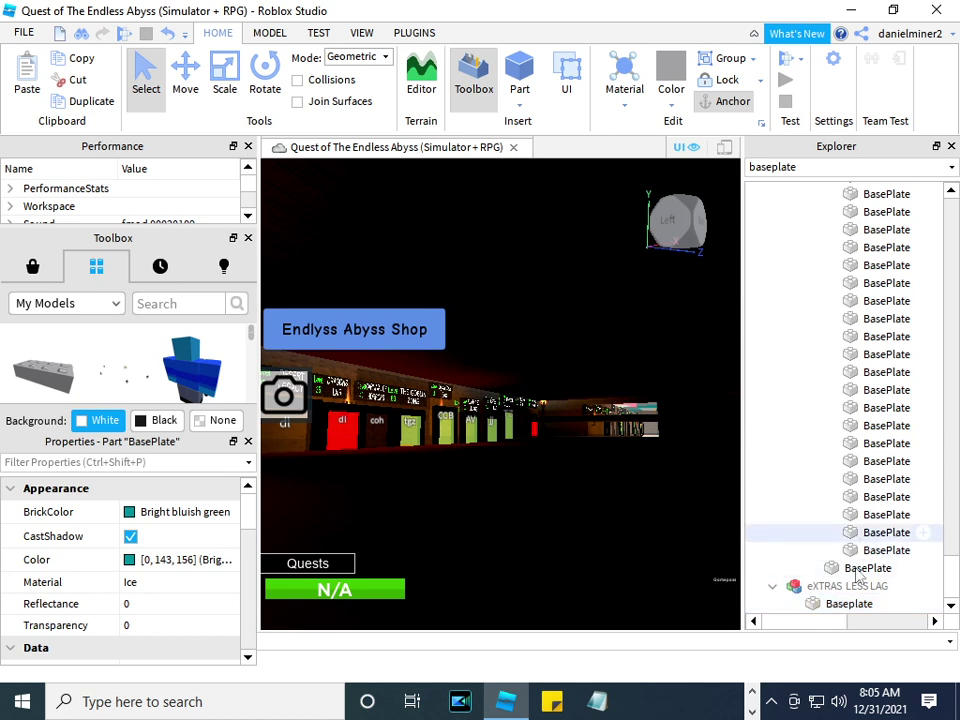
{"action": "left_click", "coordinate": [851, 605]}
{"action": "key", "text": "f"}
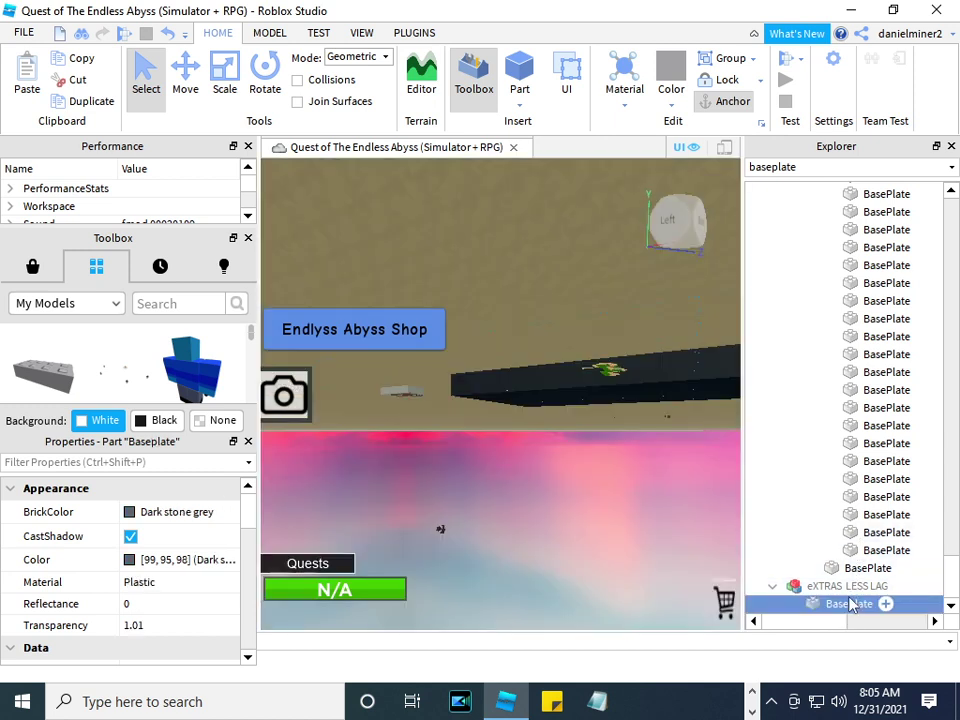
{"action": "right_click_drag", "start_coordinate": [515, 486], "coordinate": [521, 489]}
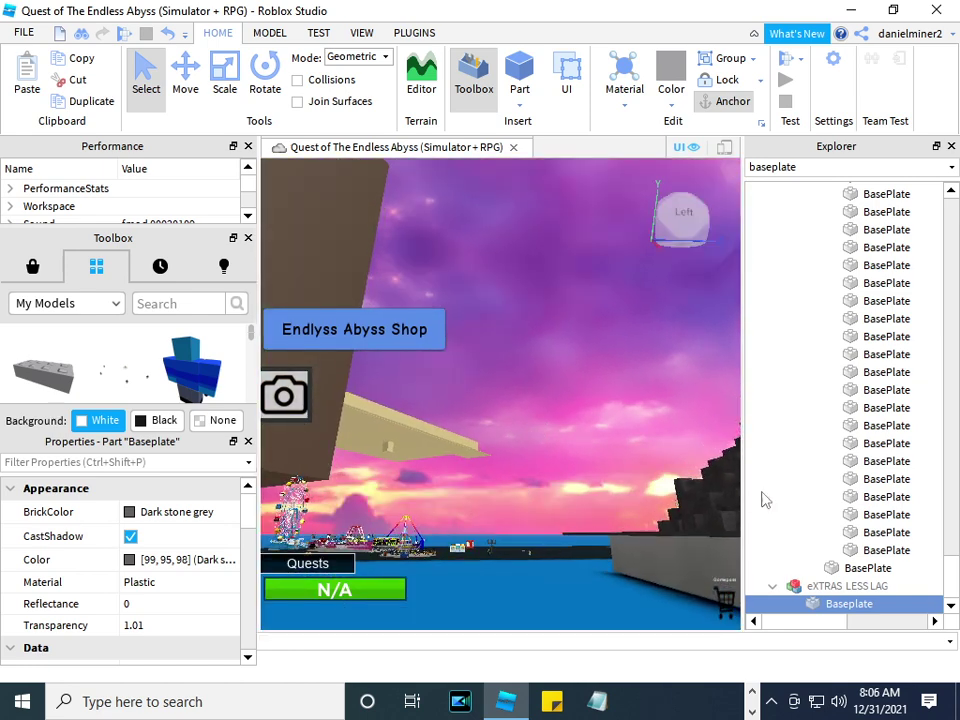
Go through several BasePlate parts above eXTRAS LESS LAG and check where they lie along the zone doors.
{"action": "left_click", "coordinate": [858, 462]}
{"action": "left_click", "coordinate": [858, 479]}
{"action": "key", "text": "f"}
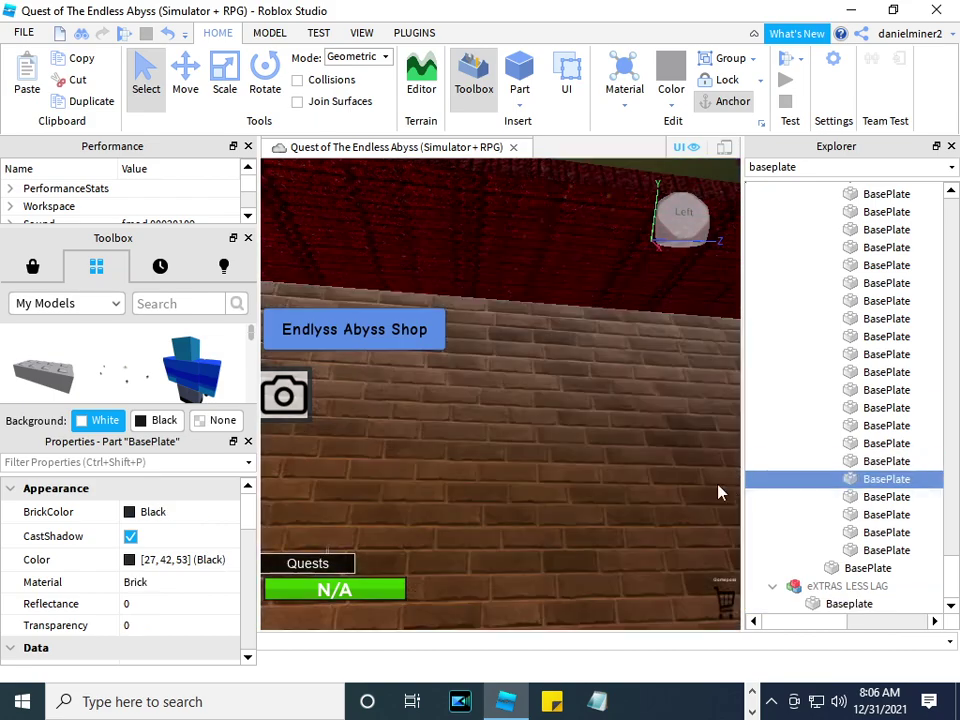
{"action": "left_click_drag", "start_coordinate": [662, 506], "coordinate": [660, 508]}
{"action": "right_click_drag", "start_coordinate": [615, 450], "coordinate": [940, 391]}
{"action": "left_click", "coordinate": [500, 461]}
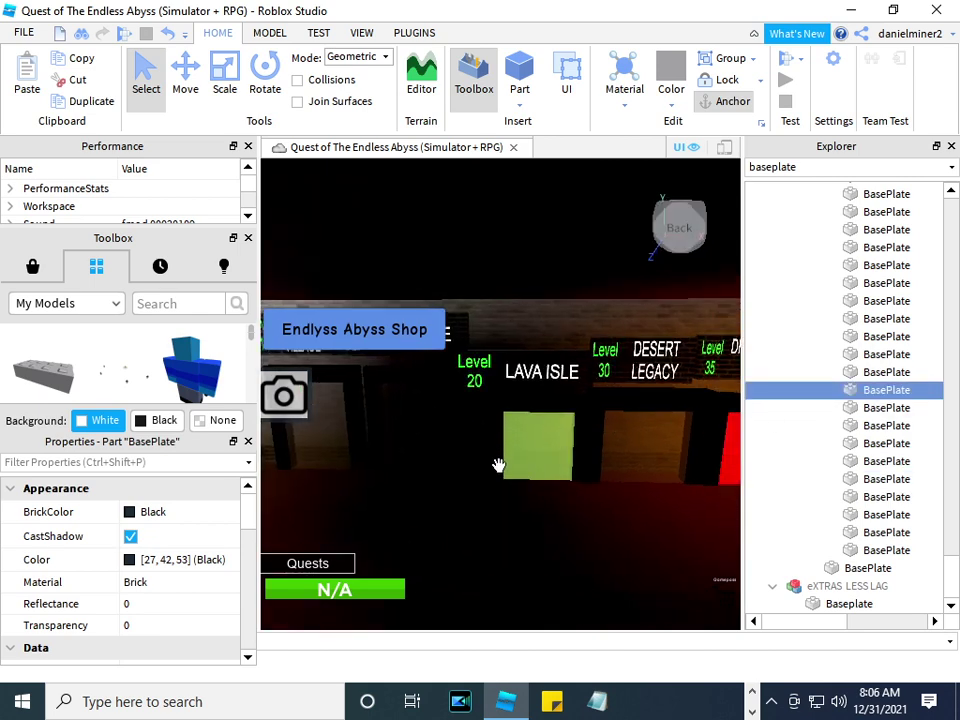
{"action": "right_click_drag", "start_coordinate": [630, 441], "coordinate": [529, 465]}
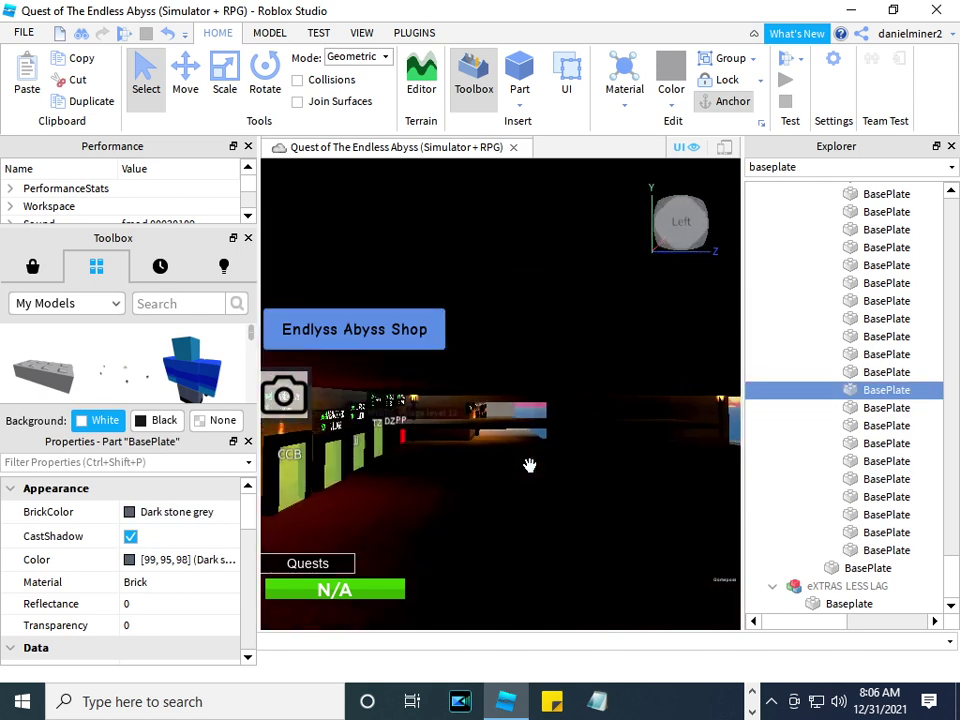
Select two further BasePlate parts lower in that group in turn and identify which hall pieces they are.
{"action": "left_click", "coordinate": [849, 443]}
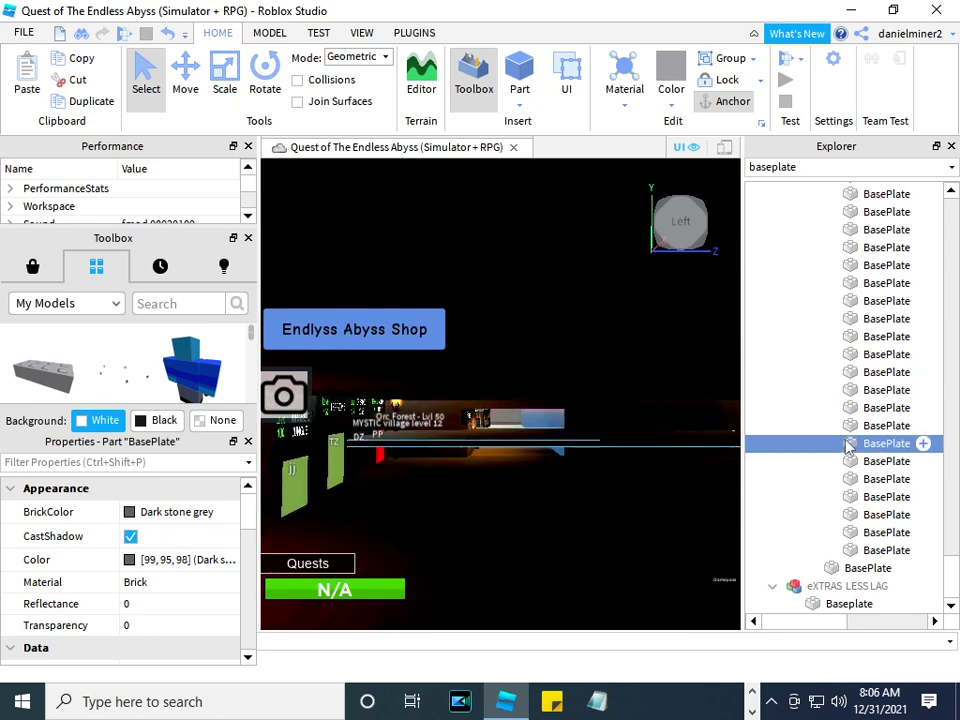
{"action": "scroll", "coordinate": [628, 533], "scroll_direction": "down", "scroll_amount": 3}
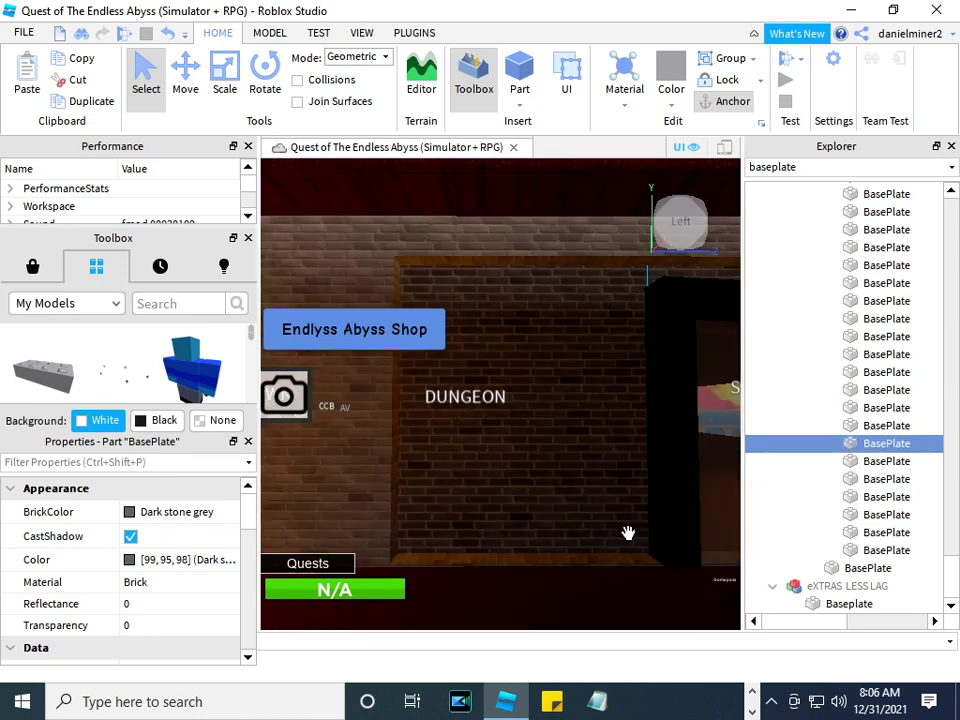
{"action": "mouse_move", "coordinate": [572, 533]}
{"action": "right_mouse_down"}
{"action": "mouse_move", "coordinate": [484, 527]}
{"action": "mouse_move", "coordinate": [571, 533]}
{"action": "right_mouse_up"}
{"action": "scroll", "coordinate": [571, 533], "scroll_direction": "down", "scroll_amount": 6}
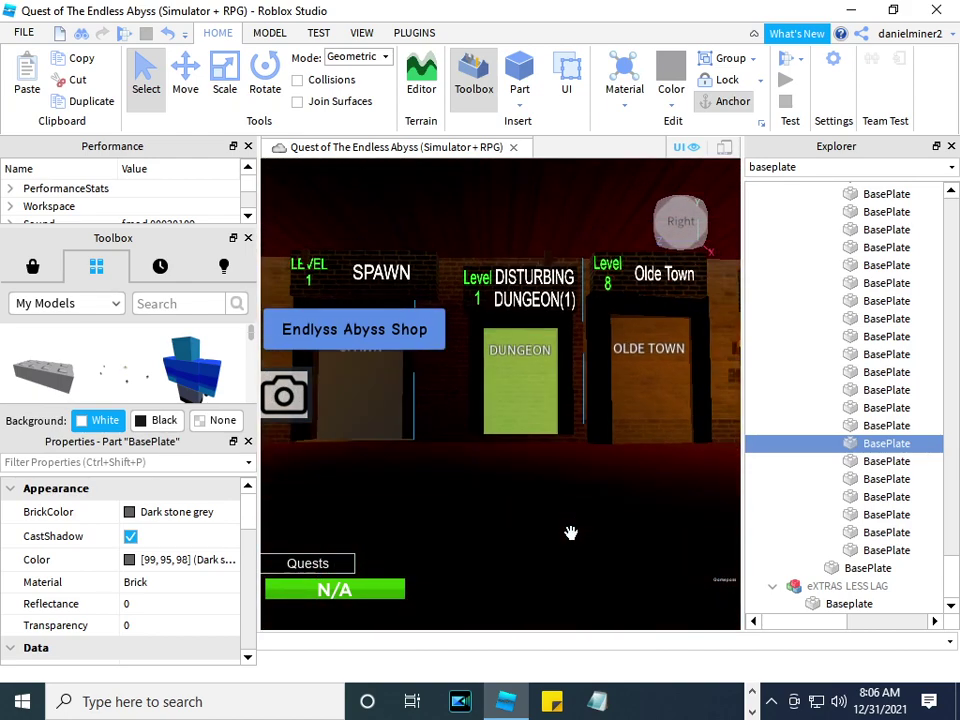
{"action": "left_click", "coordinate": [880, 497]}
{"action": "key", "text": "f"}
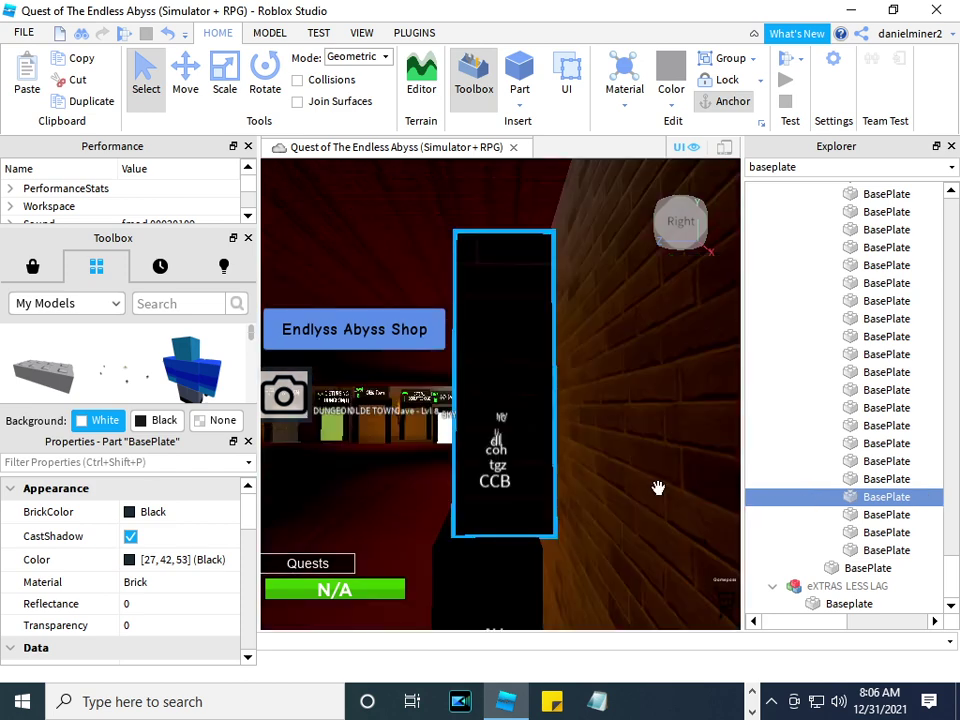
{"action": "mouse_move", "coordinate": [673, 473]}
{"action": "right_mouse_down"}
{"action": "mouse_move", "coordinate": [699, 454]}
{"action": "mouse_move", "coordinate": [677, 465]}
{"action": "right_mouse_up"}
Select the loose BasePlate bearing the Level 90 ABANDONED VILLAGE sign and rotate it about a quarter turn horizontally.
{"action": "left_click", "coordinate": [677, 464]}
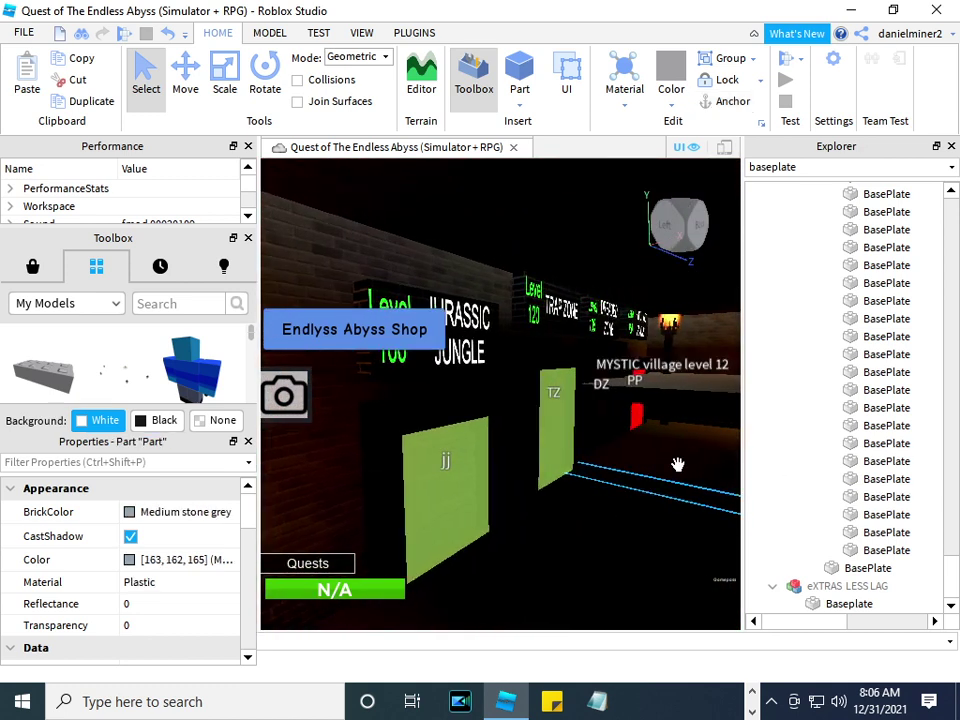
{"action": "left_click", "coordinate": [677, 464]}
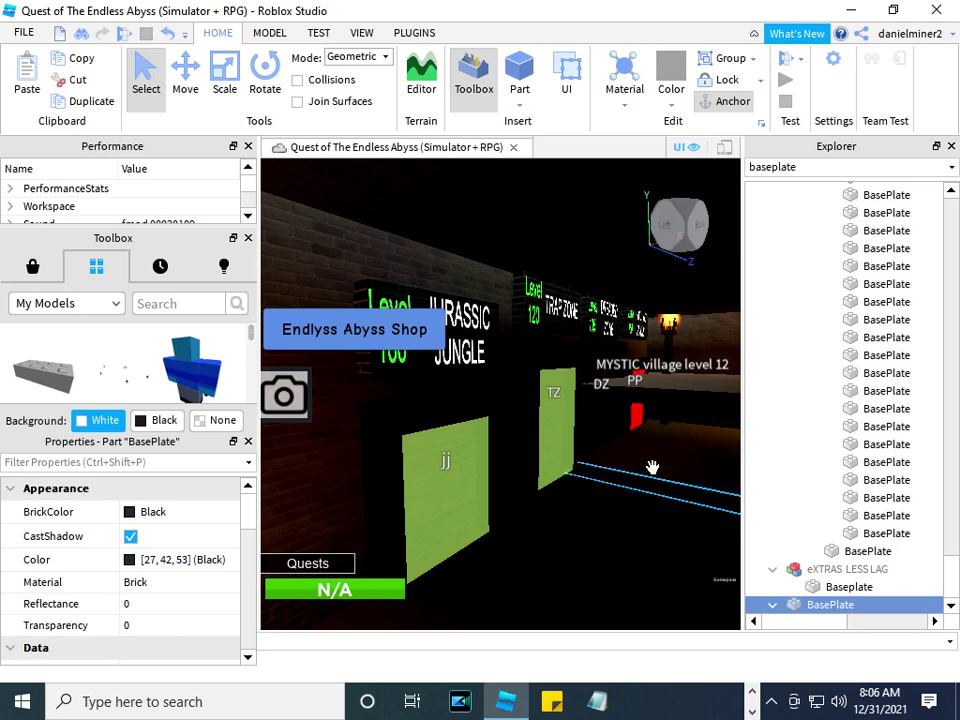
{"action": "left_click", "coordinate": [192, 86]}
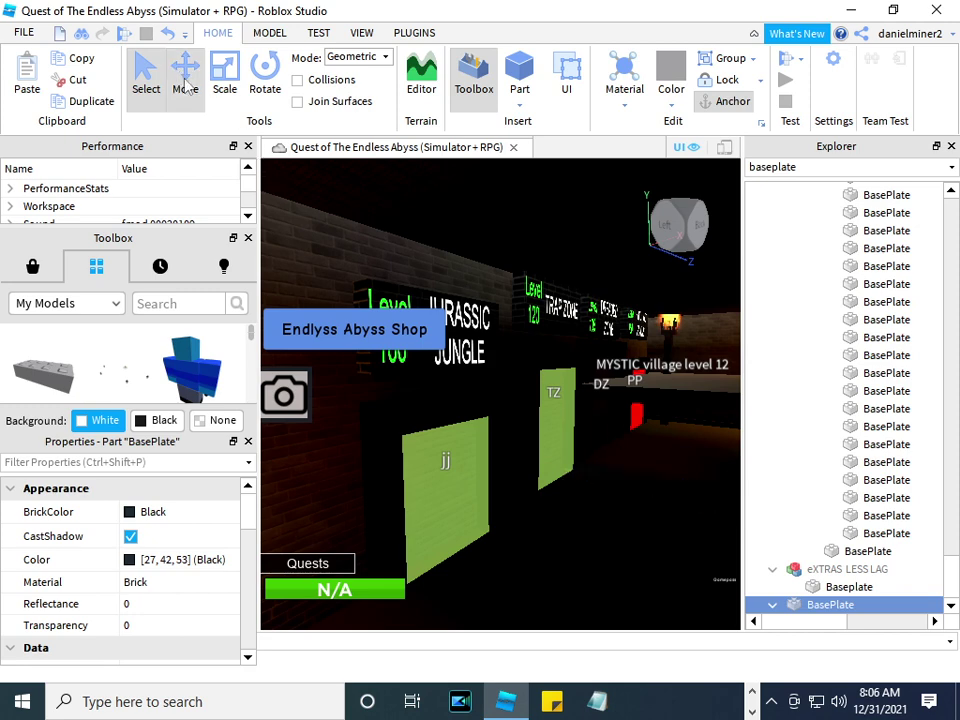
{"action": "key", "text": "s"}
{"action": "right_click_drag", "start_coordinate": [664, 471], "coordinate": [655, 465]}
{"action": "left_click", "coordinate": [268, 88]}
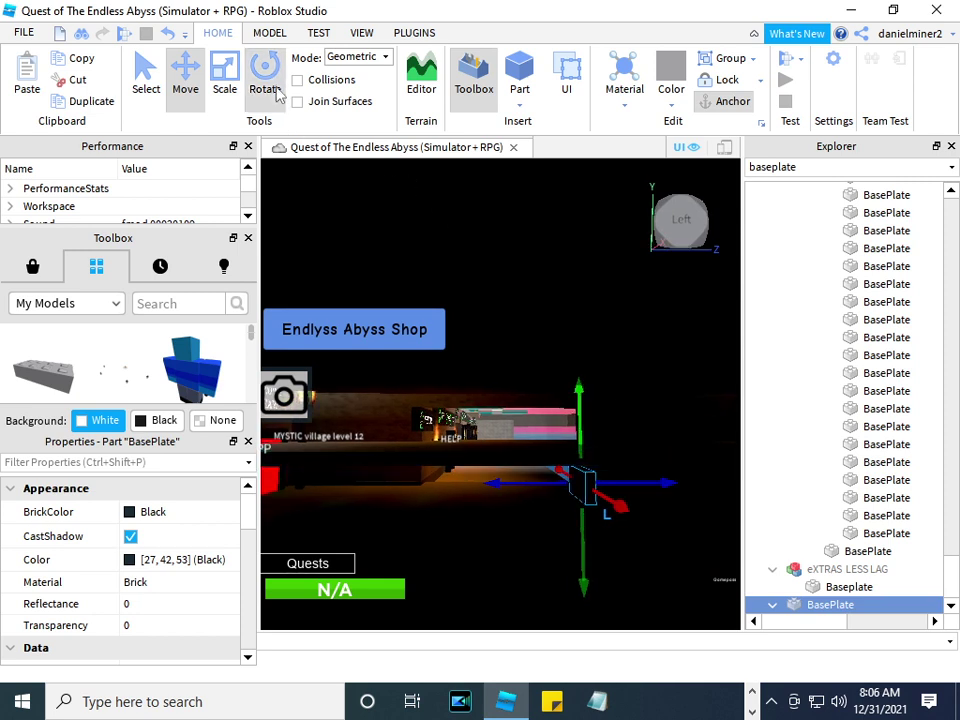
{"action": "mouse_move", "coordinate": [574, 503]}
{"action": "left_mouse_down"}
{"action": "mouse_move", "coordinate": [522, 486]}
{"action": "mouse_move", "coordinate": [560, 500]}
{"action": "left_mouse_up"}
Scale the ABANDONED VILLAGE sign's BasePlate much longer across the hall and increase its height.
{"action": "left_click", "coordinate": [225, 85]}
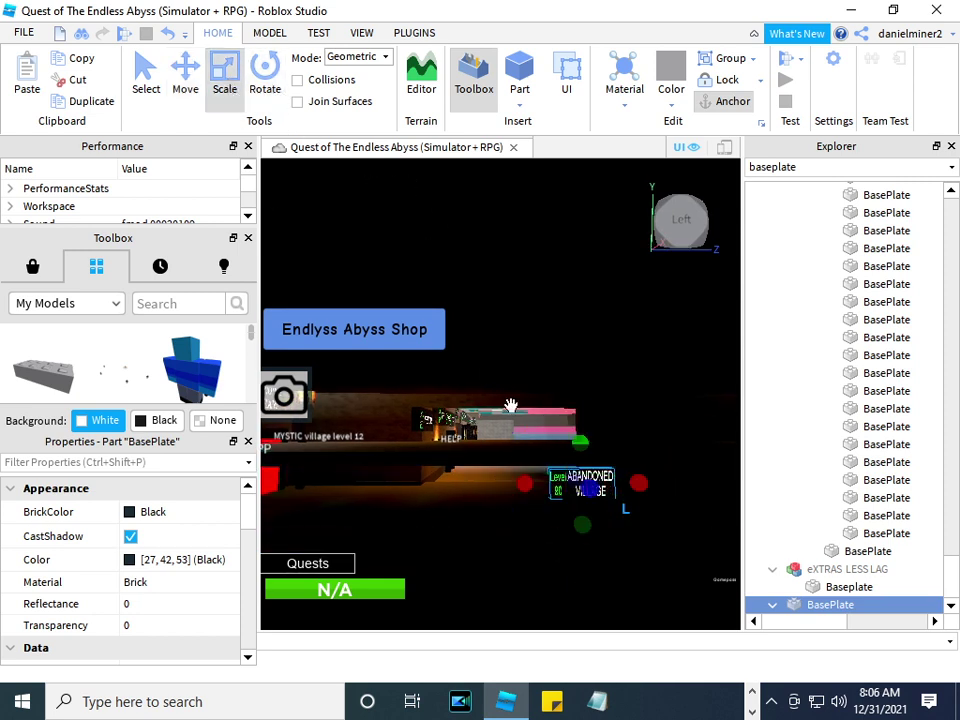
{"action": "right_click_drag", "start_coordinate": [484, 491], "coordinate": [485, 493]}
{"action": "left_click_drag", "start_coordinate": [485, 493], "coordinate": [407, 469]}
{"action": "right_click_drag", "start_coordinate": [478, 471], "coordinate": [478, 473]}
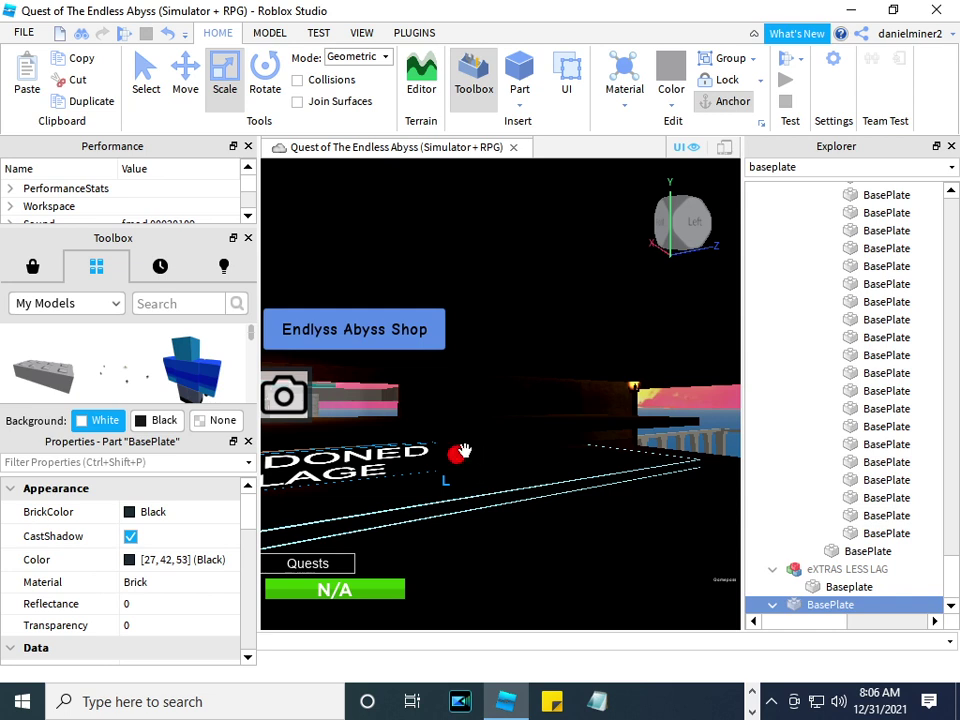
{"action": "left_click_drag", "start_coordinate": [464, 451], "coordinate": [686, 441]}
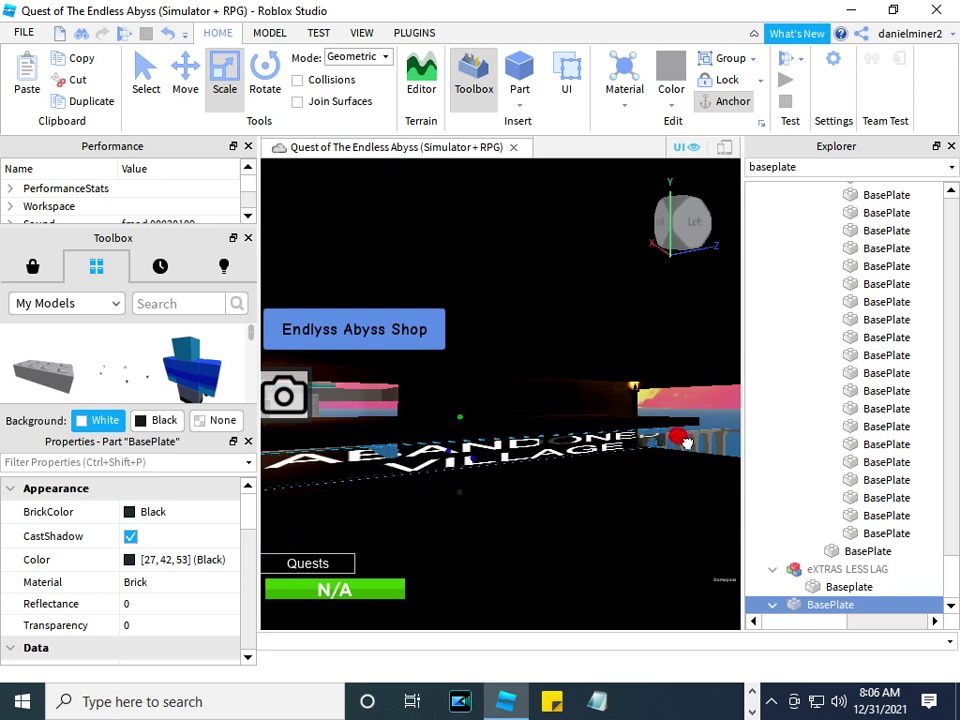
{"action": "middle_click_drag", "start_coordinate": [686, 443], "coordinate": [694, 441]}
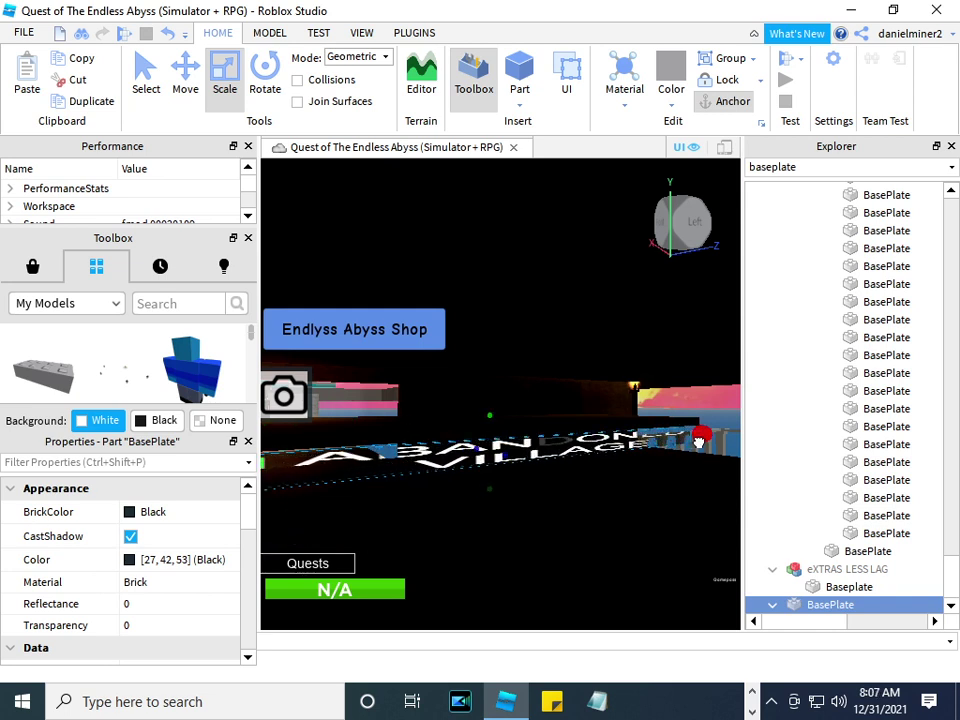
{"action": "mouse_move", "coordinate": [497, 406]}
{"action": "middle_mouse_down"}
{"action": "mouse_move", "coordinate": [512, 321]}
{"action": "mouse_move", "coordinate": [507, 350]}
{"action": "middle_mouse_up"}
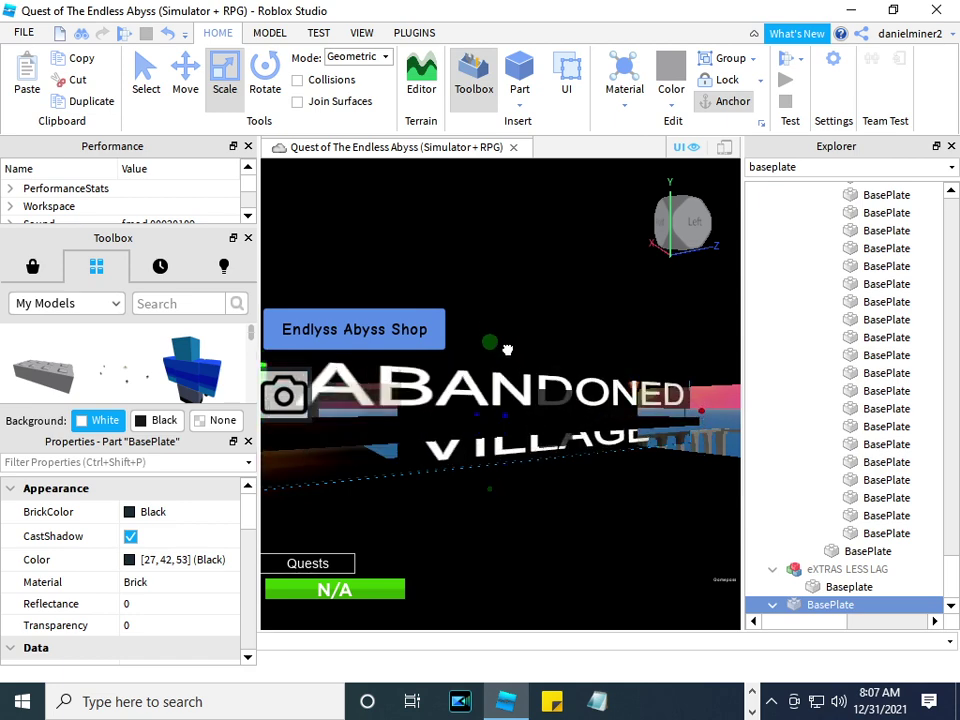
{"action": "right_click_drag", "start_coordinate": [521, 390], "coordinate": [525, 392]}
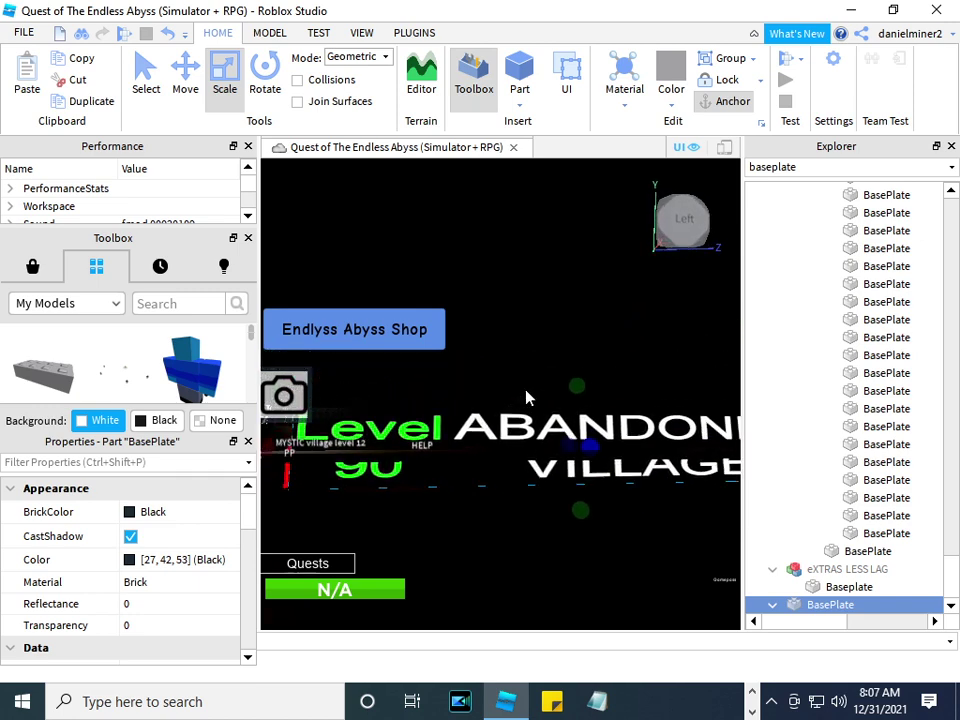
Shift the enlarged ABANDONED VILLAGE sign slightly along the Z axis and adjust its vertical position.
{"action": "left_click", "coordinate": [186, 68]}
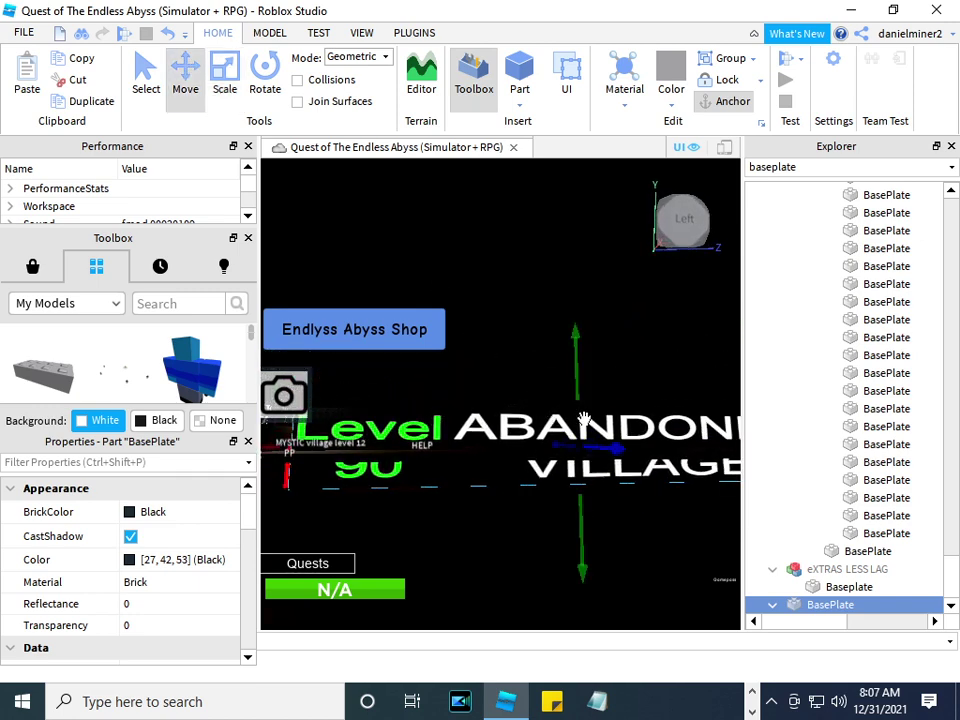
{"action": "left_click_drag", "start_coordinate": [594, 447], "coordinate": [584, 447]}
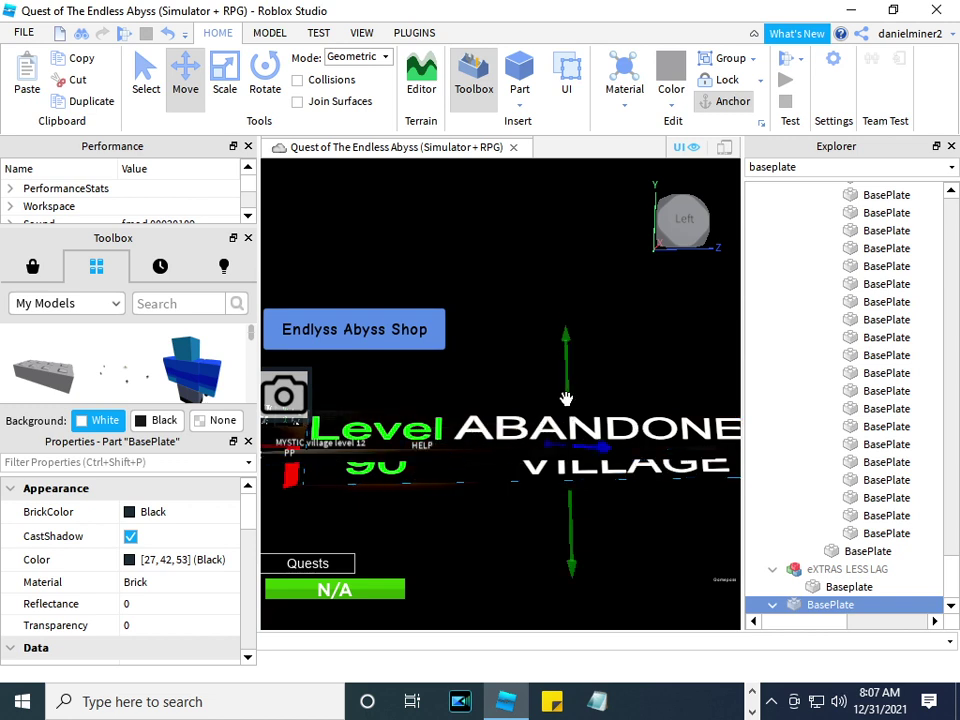
{"action": "mouse_move", "coordinate": [566, 399]}
{"action": "left_mouse_down"}
{"action": "mouse_move", "coordinate": [571, 386]}
{"action": "mouse_move", "coordinate": [566, 402]}
{"action": "left_mouse_up"}
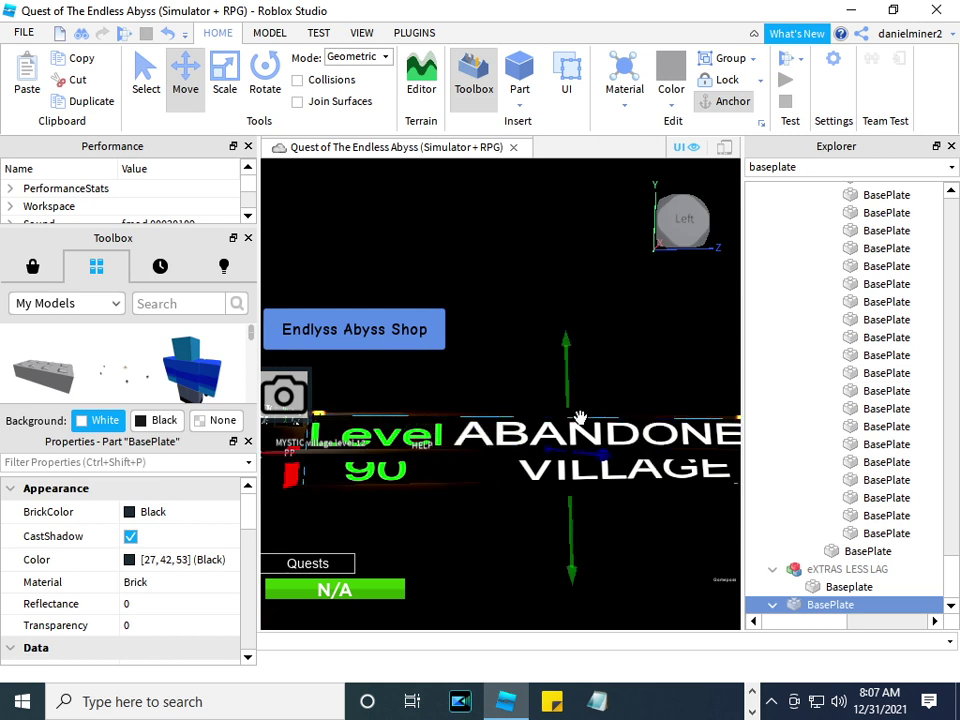
Try rotating the enlarged ABANDONED VILLAGE sign in the hall, and undo the rotation attempts.
{"action": "key", "text": "a"}
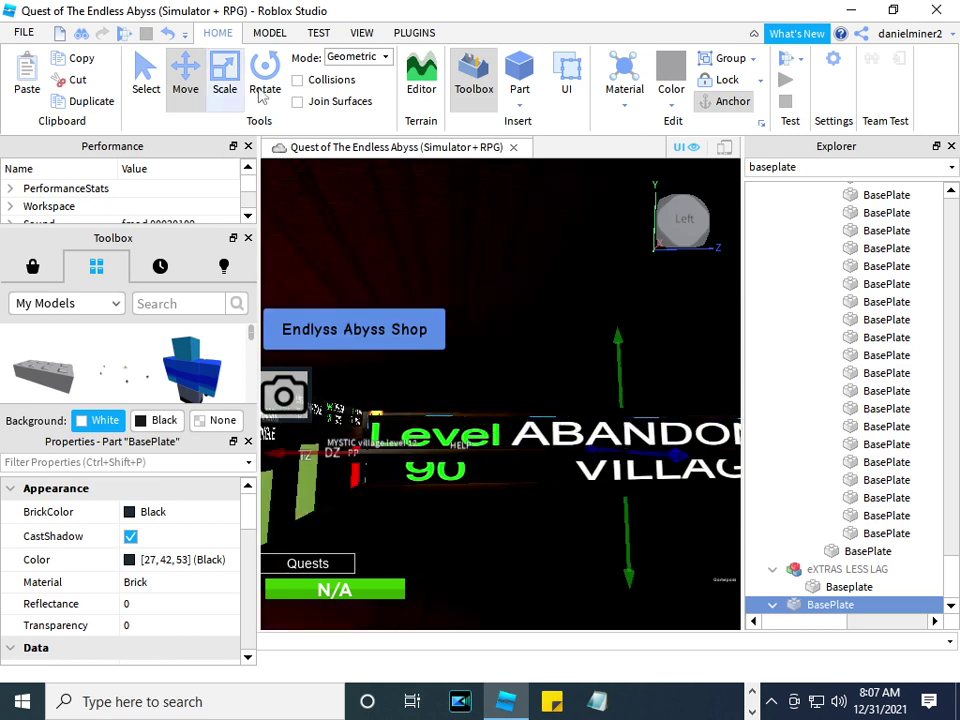
{"action": "left_click", "coordinate": [265, 72]}
{"action": "left_click_drag", "start_coordinate": [650, 455], "coordinate": [549, 447]}
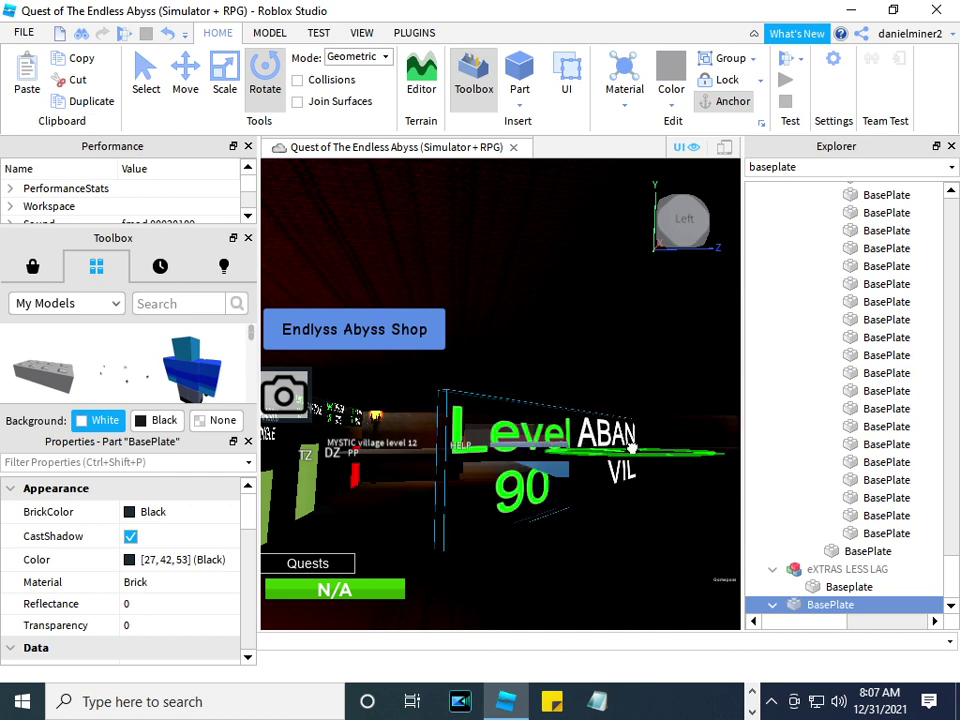
{"action": "left_click_drag", "start_coordinate": [631, 447], "coordinate": [671, 499]}
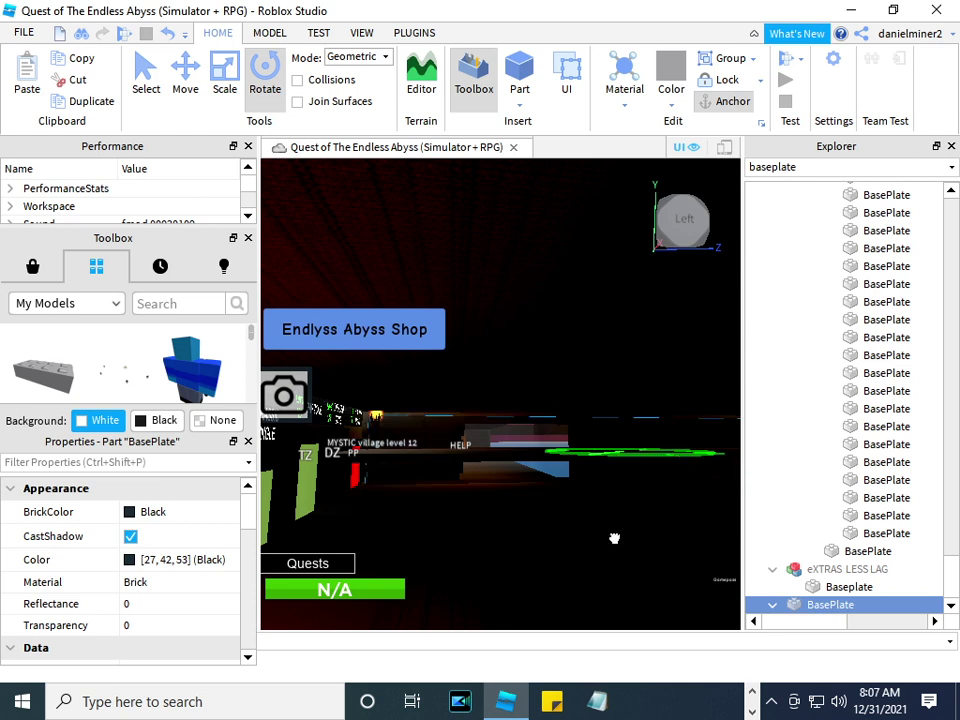
{"action": "left_click_drag", "start_coordinate": [416, 451], "coordinate": [451, 452]}
{"action": "key", "text": "ctrl+z"}
{"action": "key", "text": "ctrl+z"}
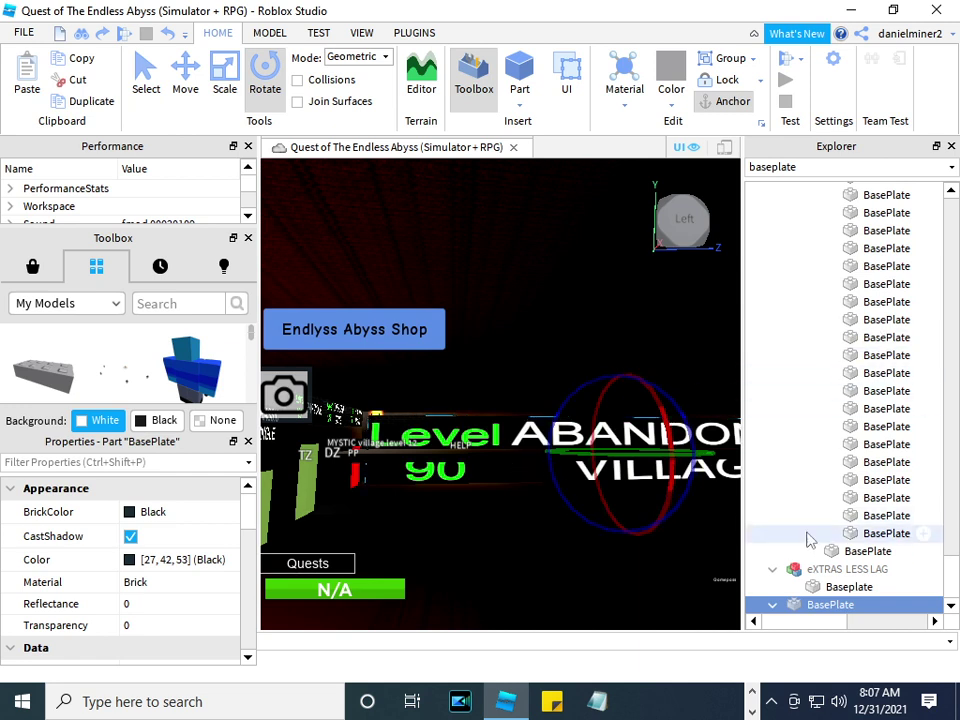
Clear the Explorer filter and expand the sign's BasePlate and its SurfaceGui to show the text labels.
{"action": "left_click", "coordinate": [145, 72]}
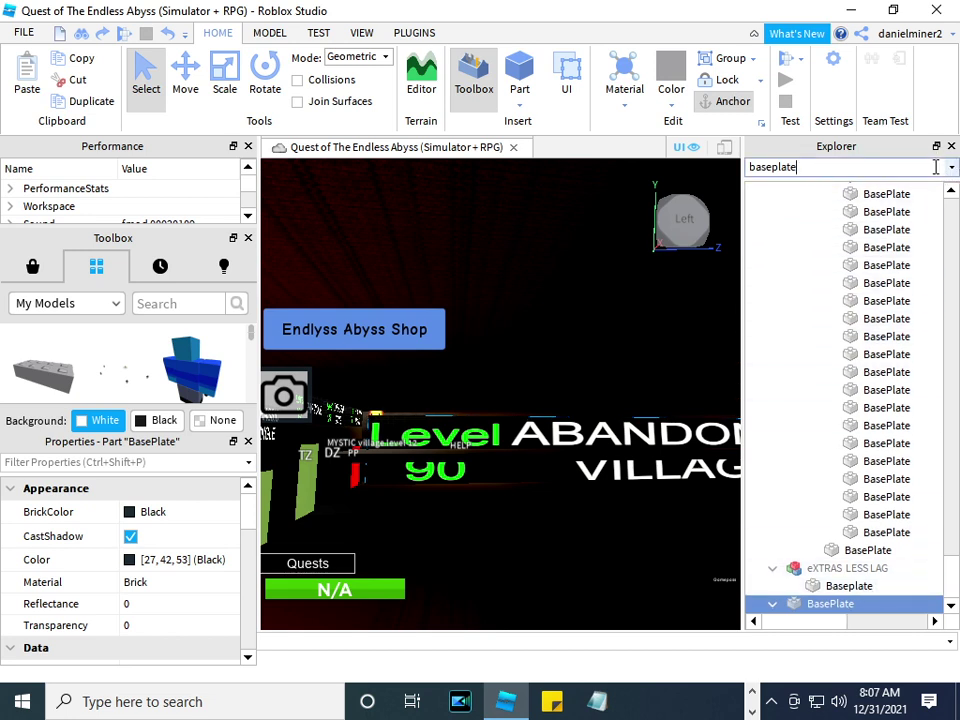
{"action": "key", "text": "BackSpace"}
{"action": "key", "text": "BackSpace"}
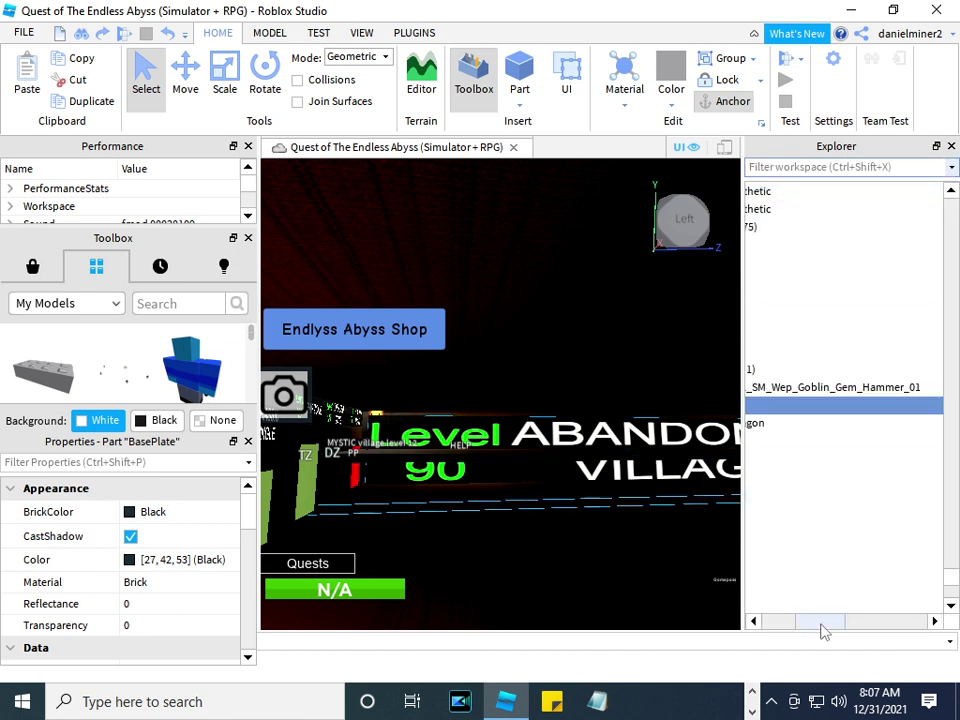
{"action": "left_click_drag", "start_coordinate": [819, 624], "coordinate": [765, 634]}
{"action": "left_click", "coordinate": [772, 405]}
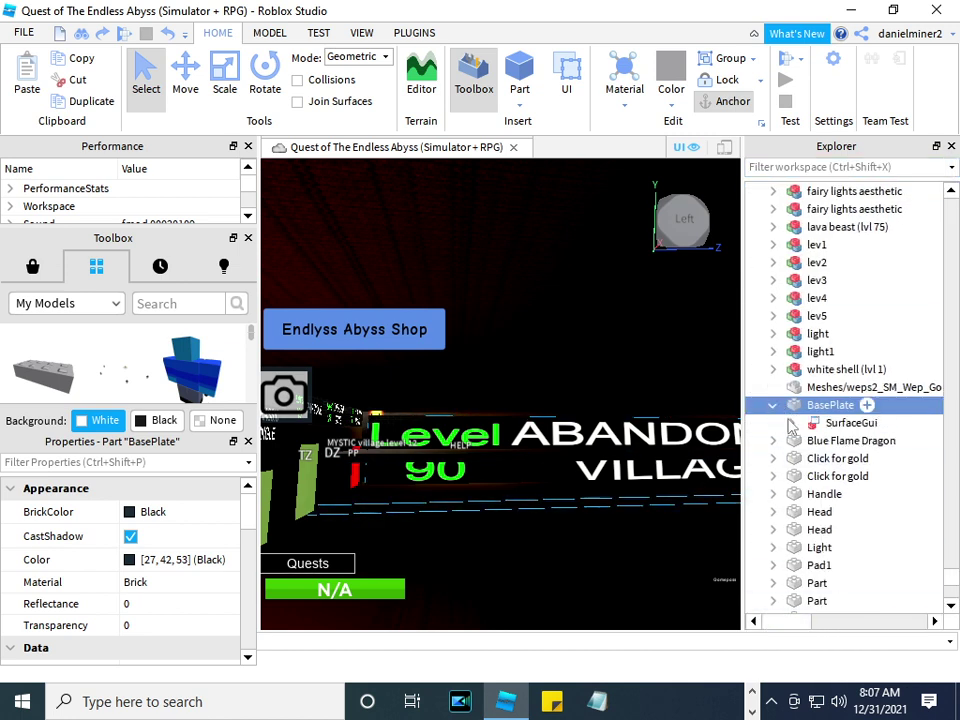
{"action": "left_click", "coordinate": [840, 423]}
{"action": "left_click", "coordinate": [791, 424]}
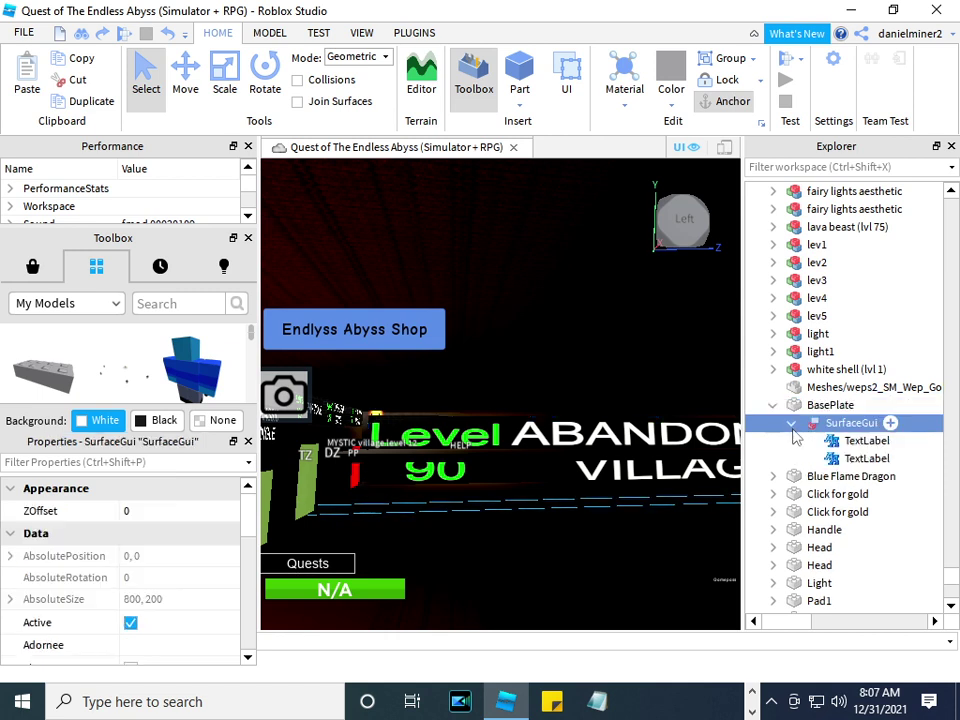
Change the ABANDONED VILLAGE TextLabel's text to "120 Plus levels? then run into me".
{"action": "left_click", "coordinate": [866, 440]}
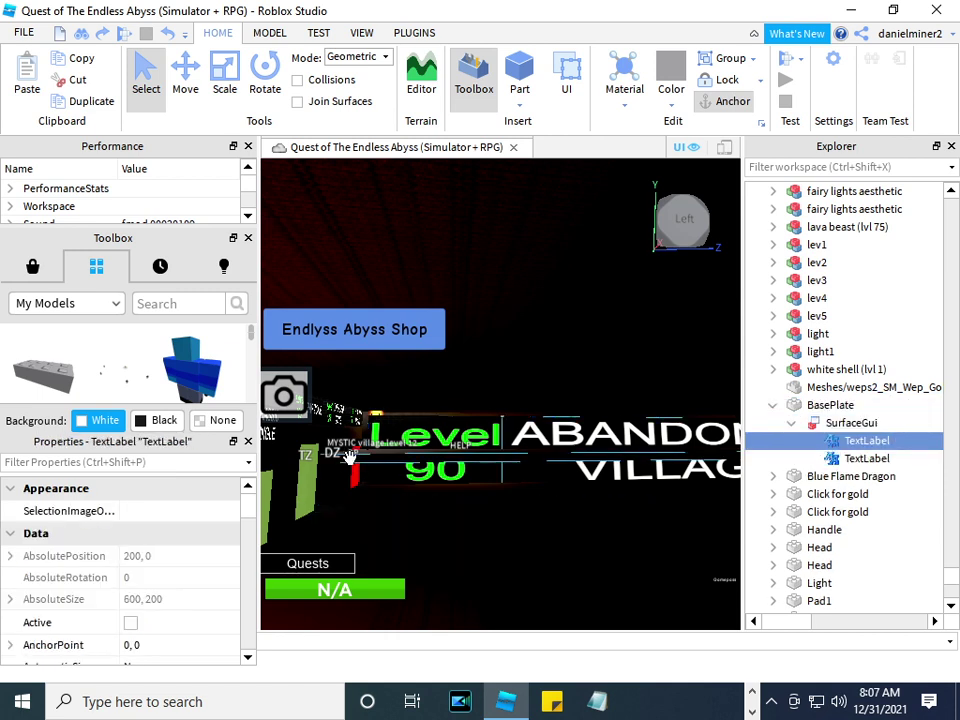
{"action": "scroll", "coordinate": [204, 542], "scroll_direction": "down", "scroll_amount": 5}
{"action": "scroll", "coordinate": [204, 542], "scroll_direction": "down", "scroll_amount": 6}
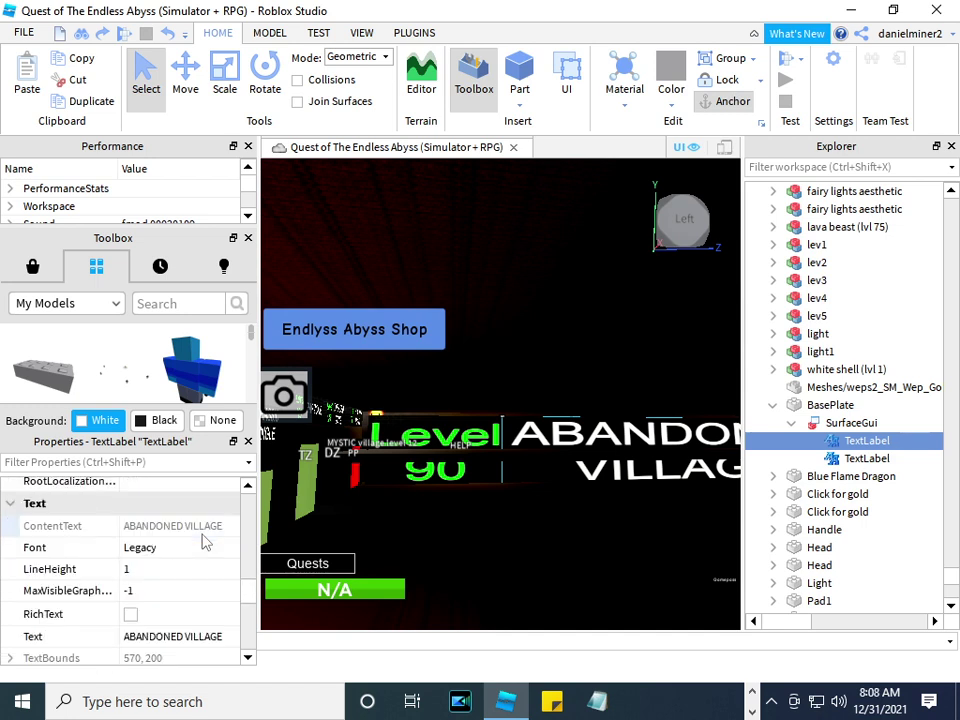
{"action": "left_click", "coordinate": [194, 637]}
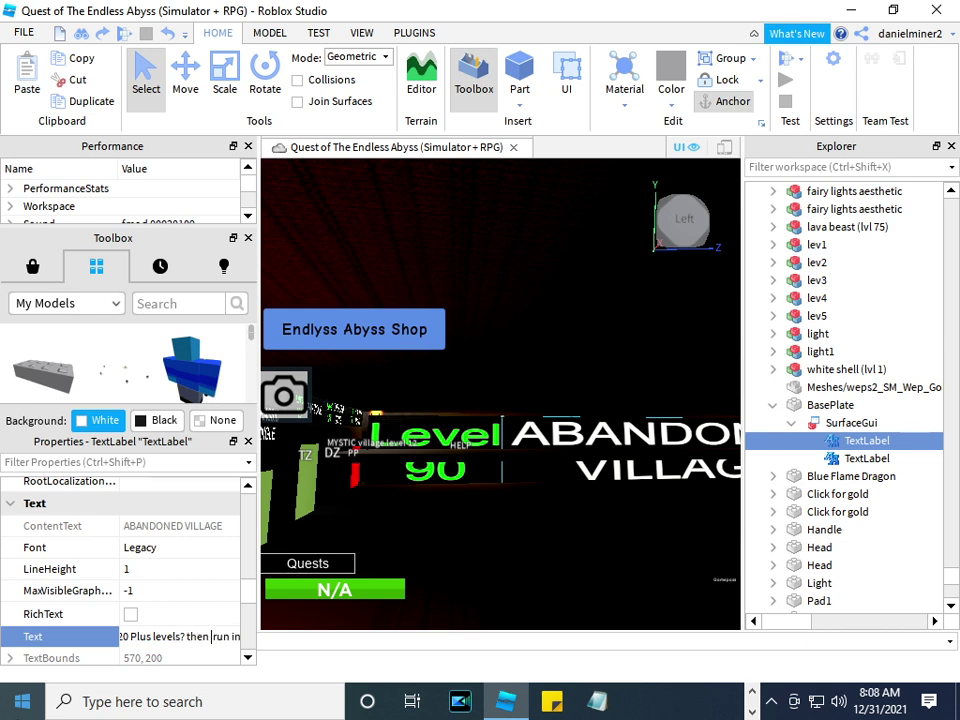
{"action": "key", "text": "Return"}
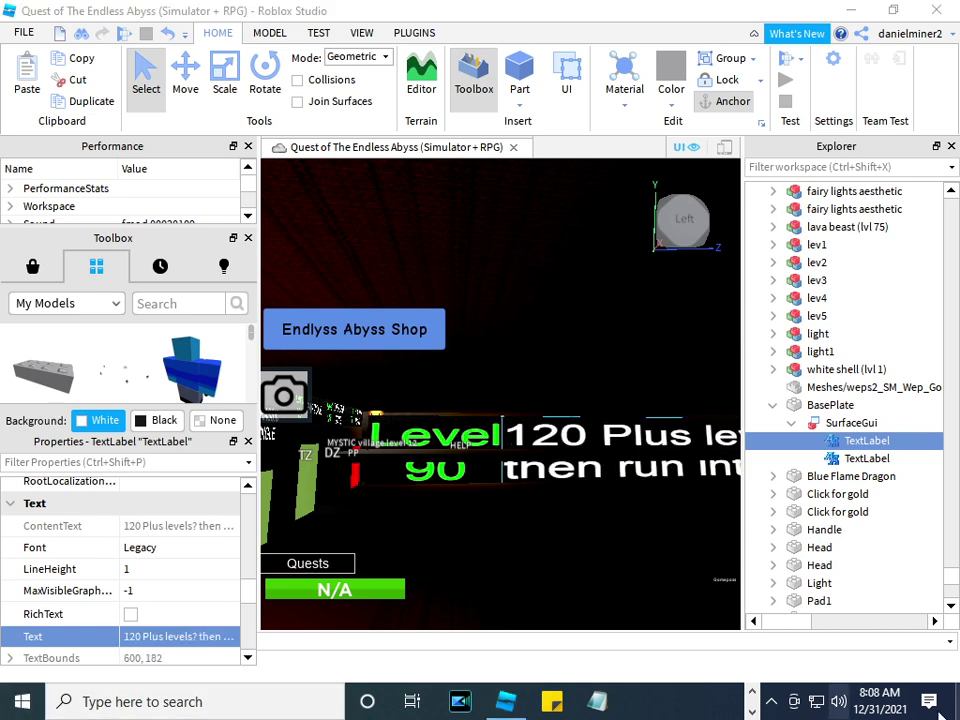
Select the teleport Part at the sign, check the code of its Script, and copy that Script.
{"action": "right_click_drag", "start_coordinate": [581, 484], "coordinate": [580, 485]}
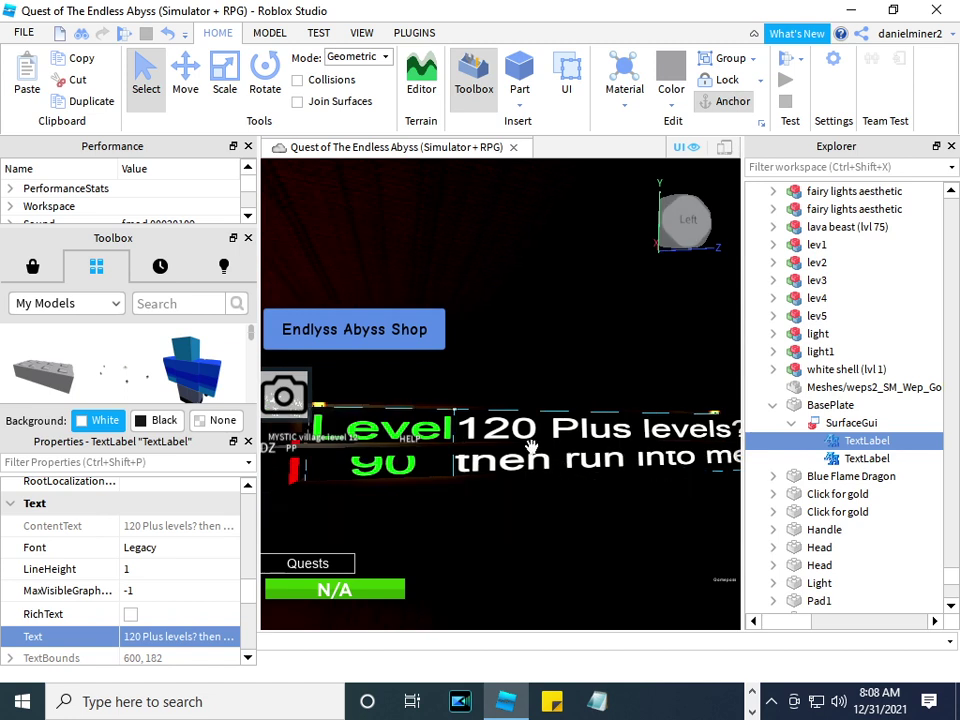
{"action": "left_click", "coordinate": [510, 443]}
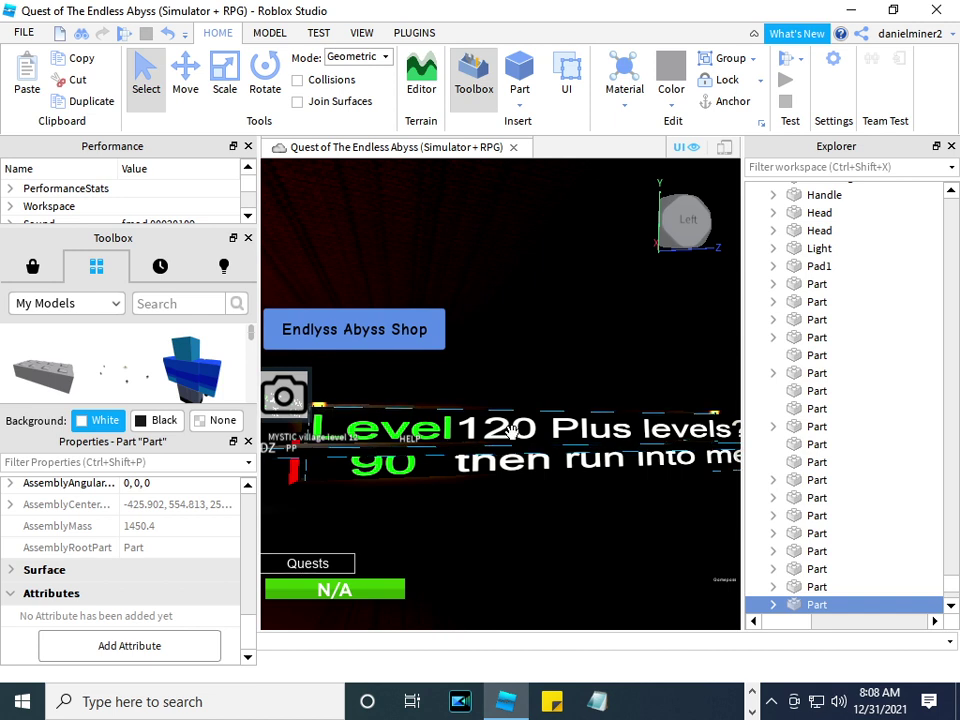
{"action": "scroll", "coordinate": [772, 545], "scroll_direction": "down", "scroll_amount": 3}
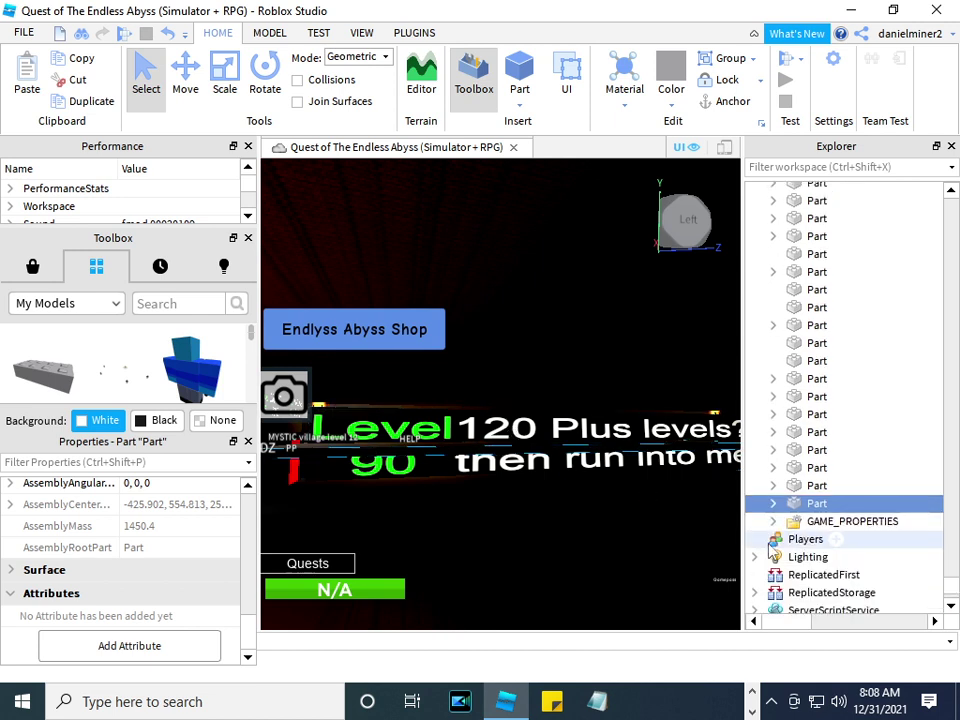
{"action": "left_click", "coordinate": [774, 504]}
{"action": "left_click", "coordinate": [818, 523]}
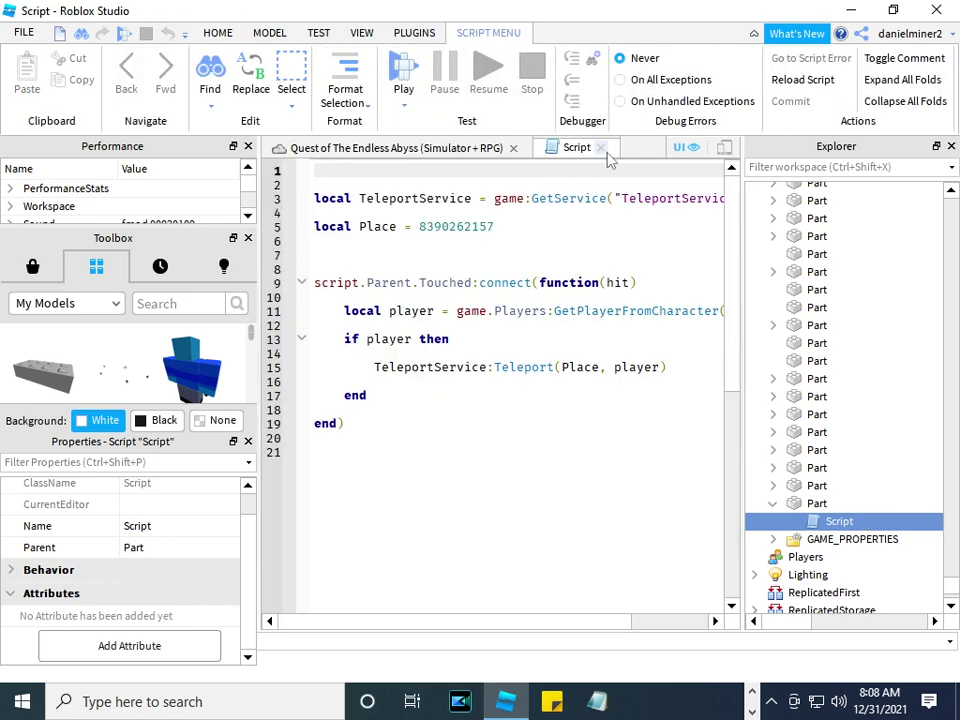
{"action": "left_click", "coordinate": [601, 148]}
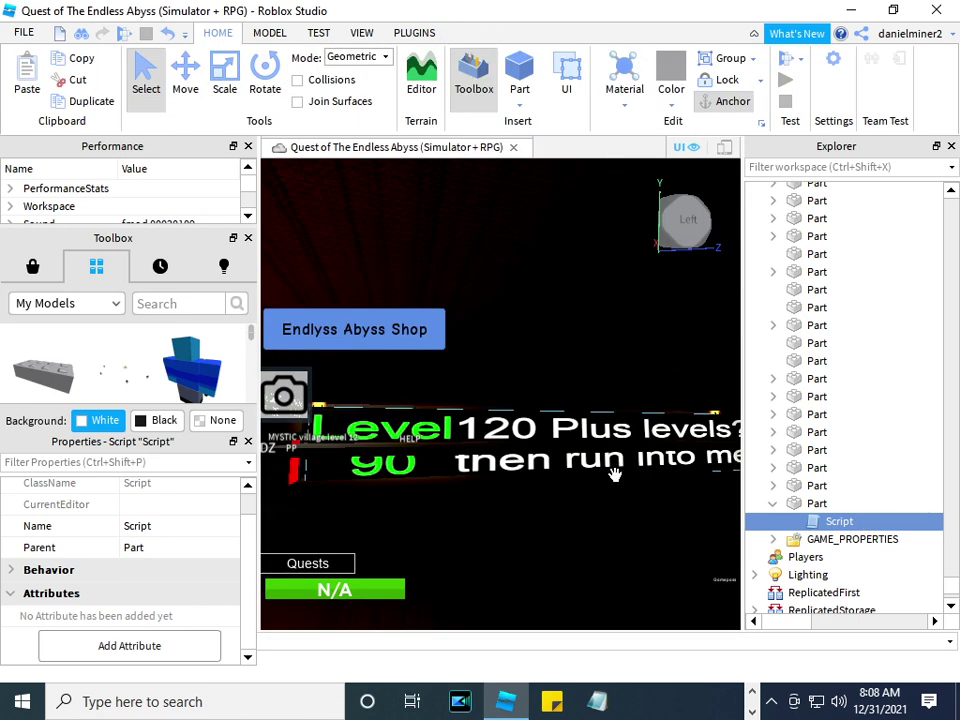
Paste the teleport Script into the sign's BasePlate.
{"action": "left_click", "coordinate": [636, 430]}
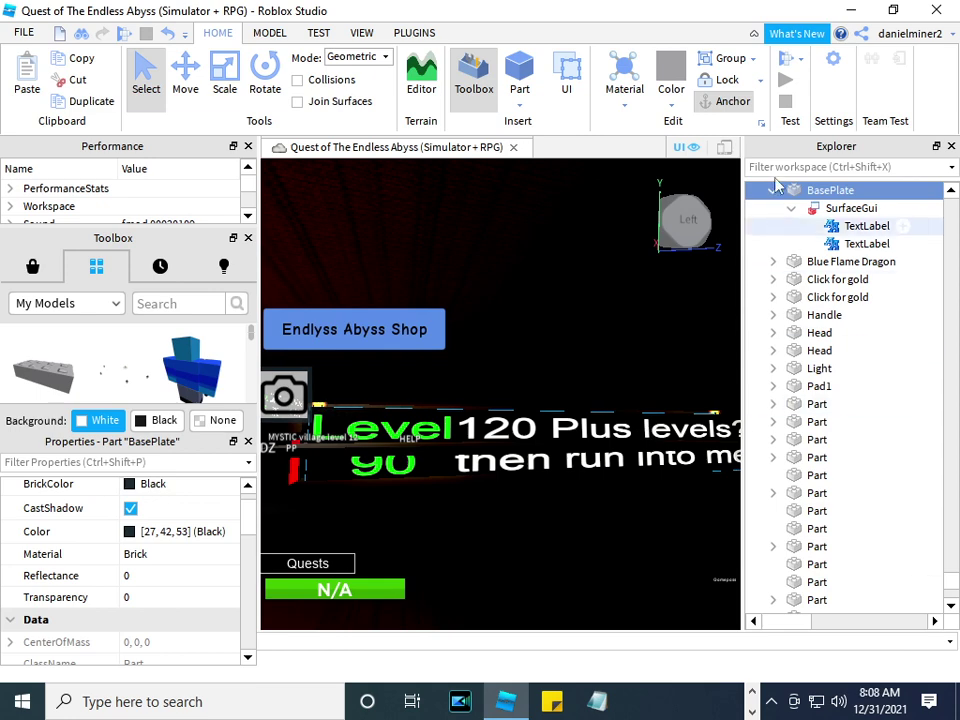
{"action": "right_click", "coordinate": [800, 197]}
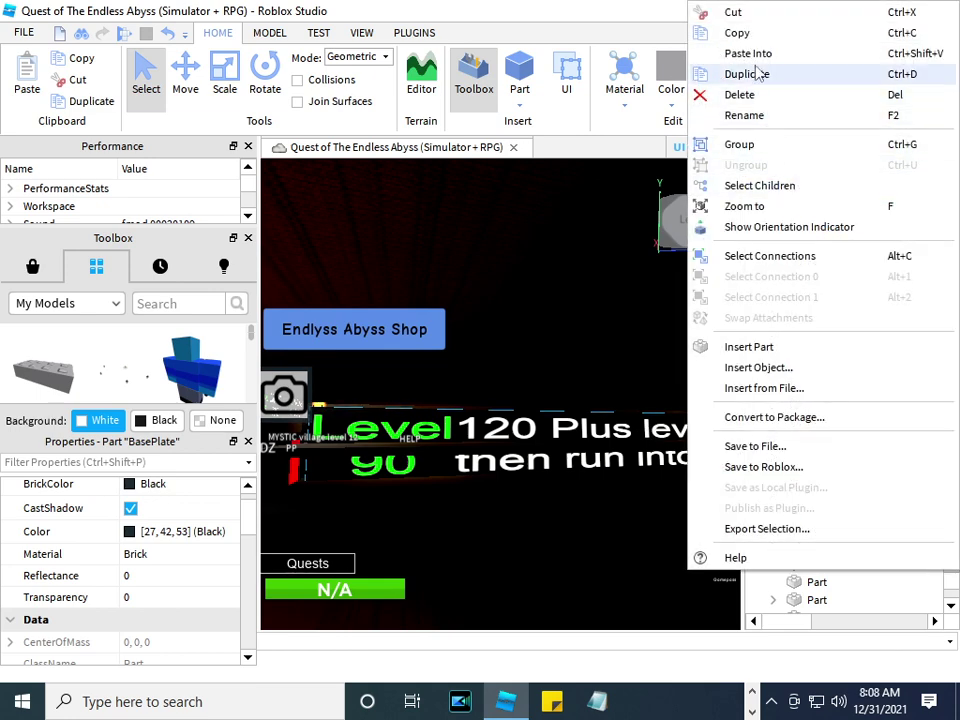
{"action": "key", "text": "Escape"}
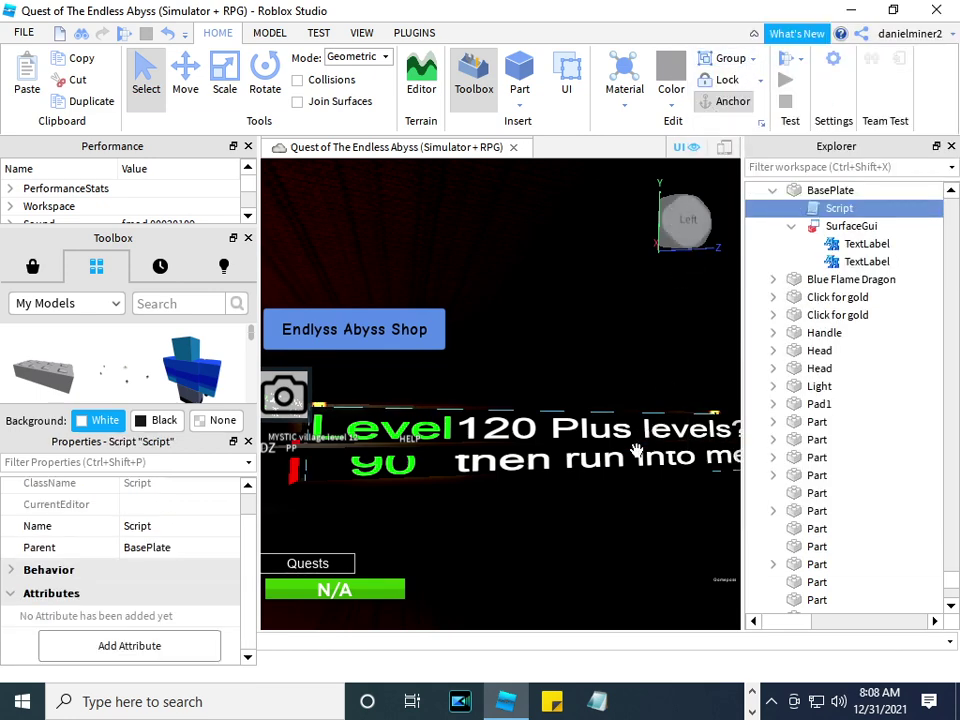
Transfer the sign's BasePlate from the hall to the green ground beside the HighScore model in the outdoor spawn area.
{"action": "left_click", "coordinate": [645, 430]}
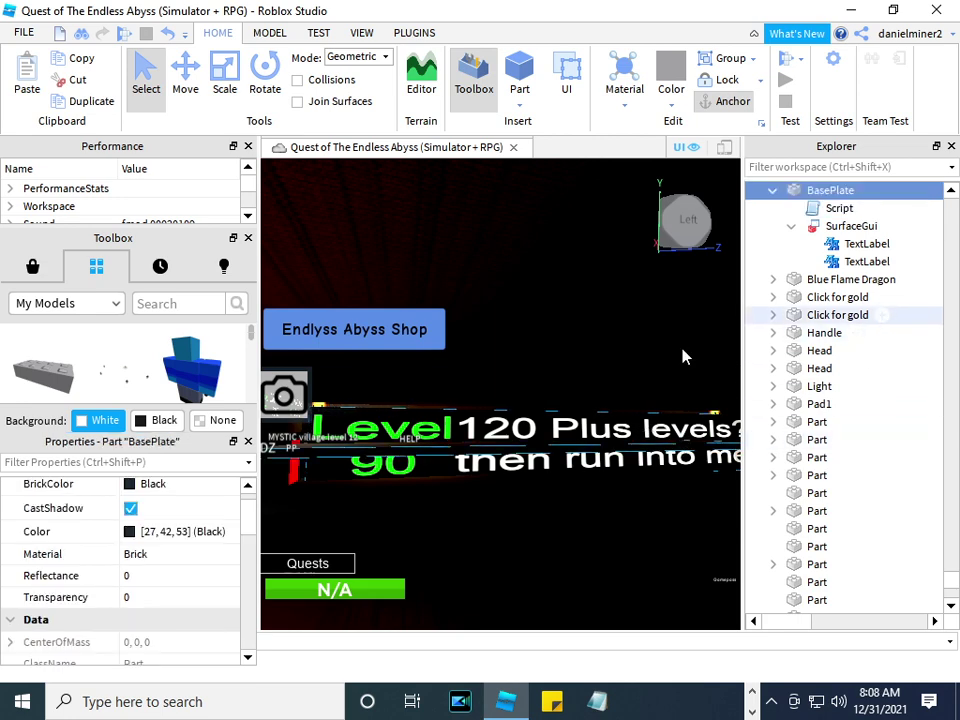
{"action": "mouse_move", "coordinate": [500, 476]}
{"action": "right_mouse_down"}
{"action": "mouse_move", "coordinate": [503, 485]}
{"action": "mouse_move", "coordinate": [505, 468]}
{"action": "mouse_move", "coordinate": [503, 485]}
{"action": "mouse_move", "coordinate": [499, 476]}
{"action": "mouse_move", "coordinate": [525, 474]}
{"action": "mouse_move", "coordinate": [479, 478]}
{"action": "mouse_move", "coordinate": [500, 474]}
{"action": "mouse_move", "coordinate": [501, 495]}
{"action": "mouse_move", "coordinate": [499, 476]}
{"action": "right_mouse_up"}
{"action": "key", "text": "w"}
{"action": "right_click_drag", "start_coordinate": [511, 528], "coordinate": [511, 477]}
{"action": "left_click", "coordinate": [511, 476]}
{"action": "scroll", "coordinate": [511, 477], "scroll_direction": "up", "scroll_amount": 3}
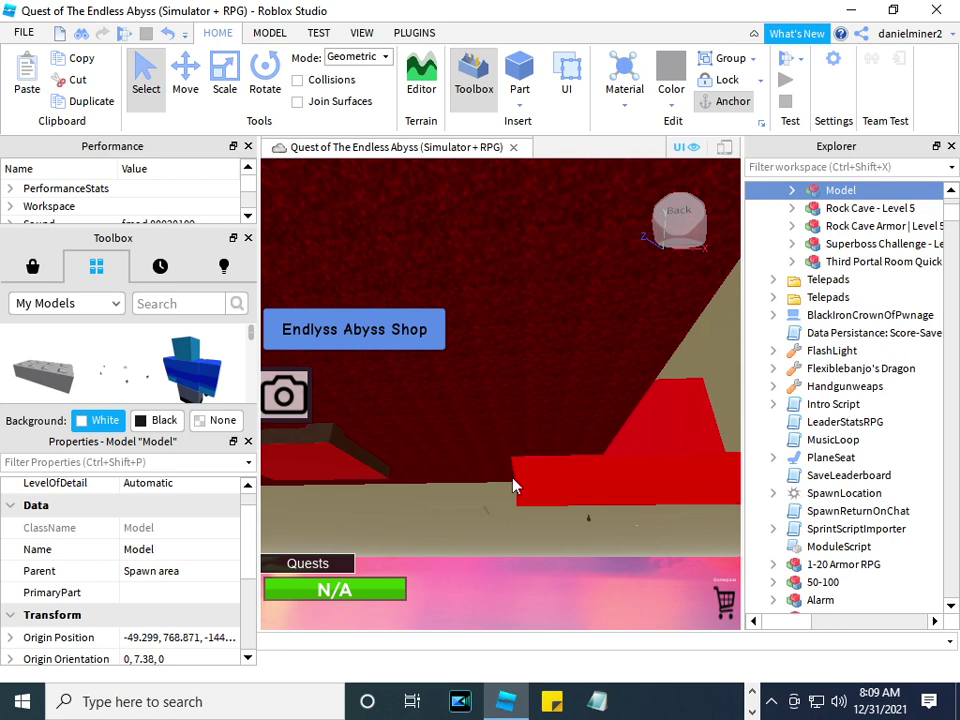
{"action": "mouse_move", "coordinate": [512, 478]}
{"action": "right_mouse_down"}
{"action": "mouse_move", "coordinate": [513, 486]}
{"action": "mouse_move", "coordinate": [512, 454]}
{"action": "mouse_move", "coordinate": [513, 486]}
{"action": "right_mouse_up"}
{"action": "scroll", "coordinate": [513, 486], "scroll_direction": "down", "scroll_amount": 5}
{"action": "key", "text": "w"}
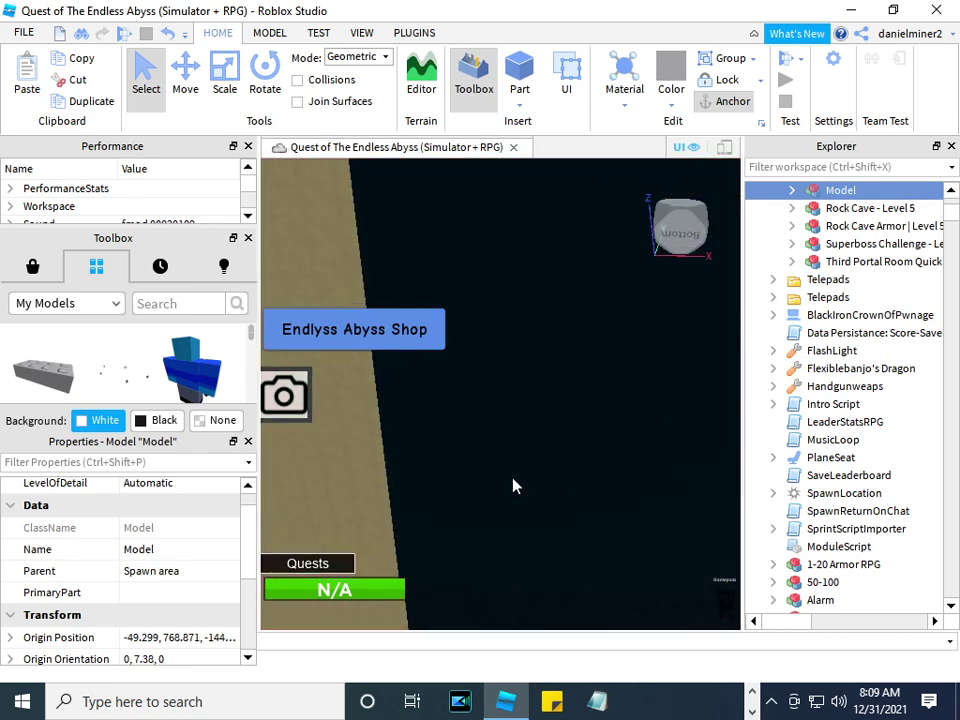
{"action": "scroll", "coordinate": [513, 486], "scroll_direction": "up", "scroll_amount": 5}
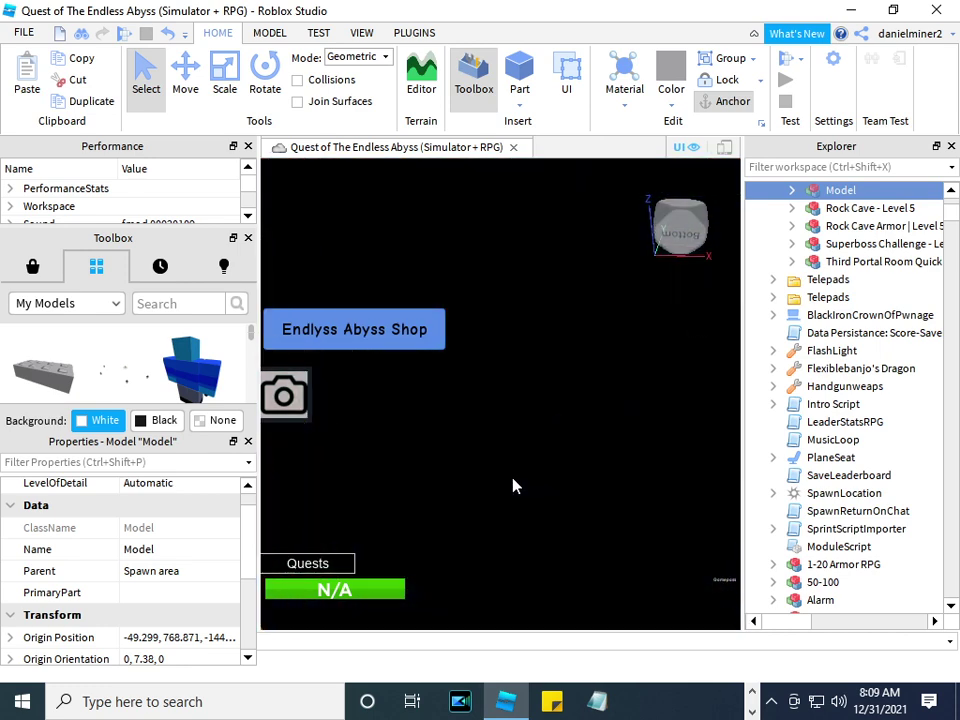
{"action": "scroll", "coordinate": [513, 480], "scroll_direction": "up", "scroll_amount": 5}
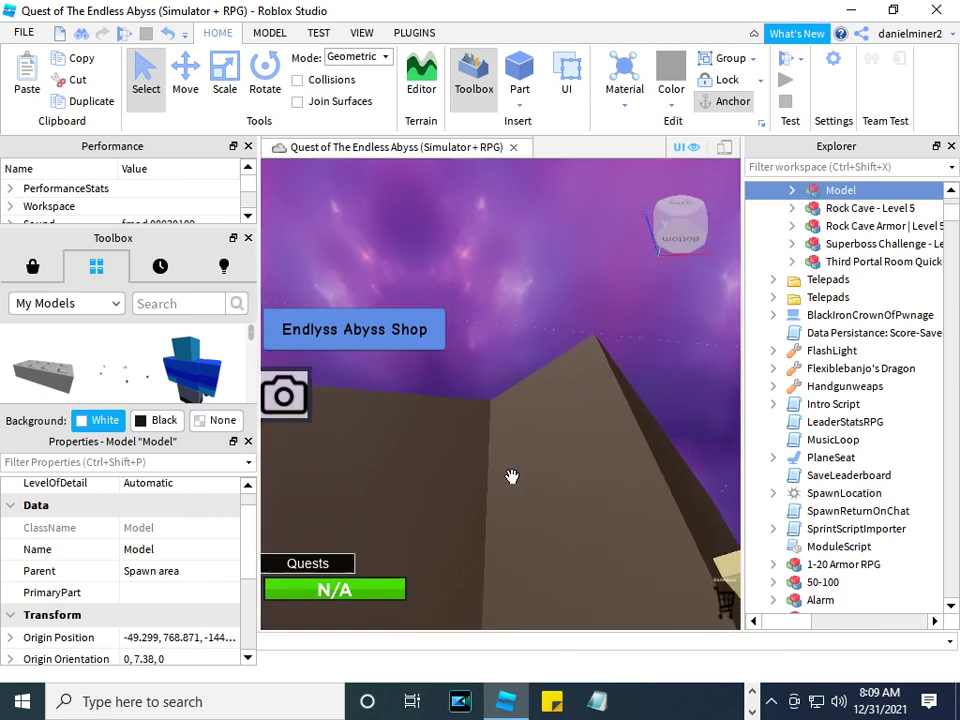
{"action": "right_click_drag", "start_coordinate": [512, 478], "coordinate": [514, 489]}
{"action": "key", "text": "w"}
{"action": "key", "text": "s"}
{"action": "left_click", "coordinate": [517, 481]}
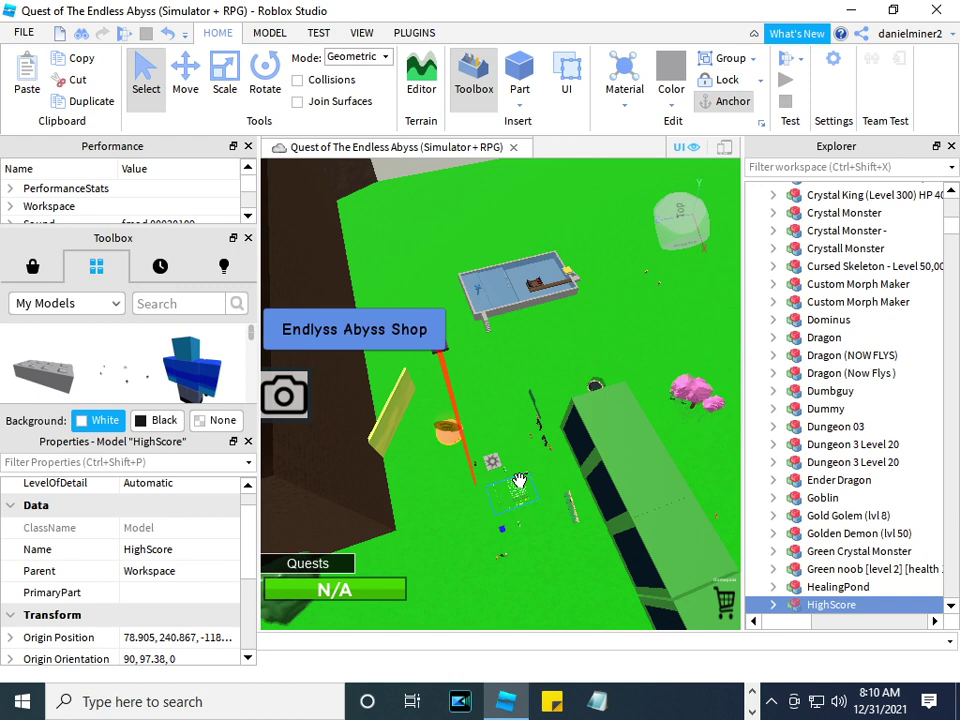
{"action": "left_click", "coordinate": [519, 481]}
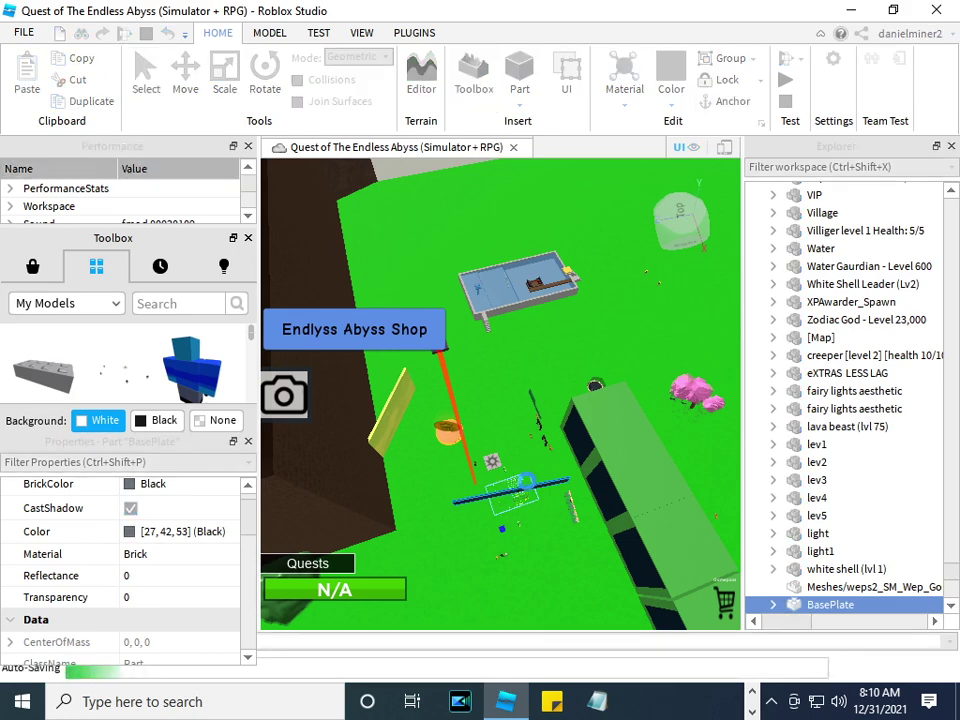
Shift the pasted sign across the grass to the far side of the HighScore lettering, near the Green noob.
{"action": "right_click_drag", "start_coordinate": [553, 438], "coordinate": [556, 434]}
{"action": "scroll", "coordinate": [557, 444], "scroll_direction": "up", "scroll_amount": 10}
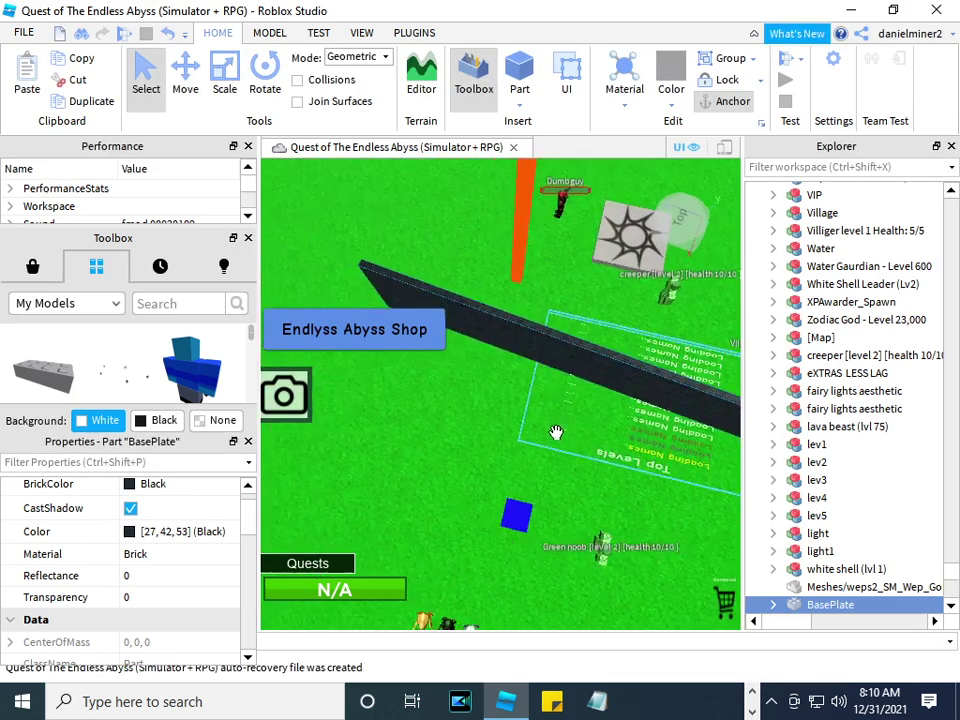
{"action": "scroll", "coordinate": [556, 434], "scroll_direction": "down", "scroll_amount": 4}
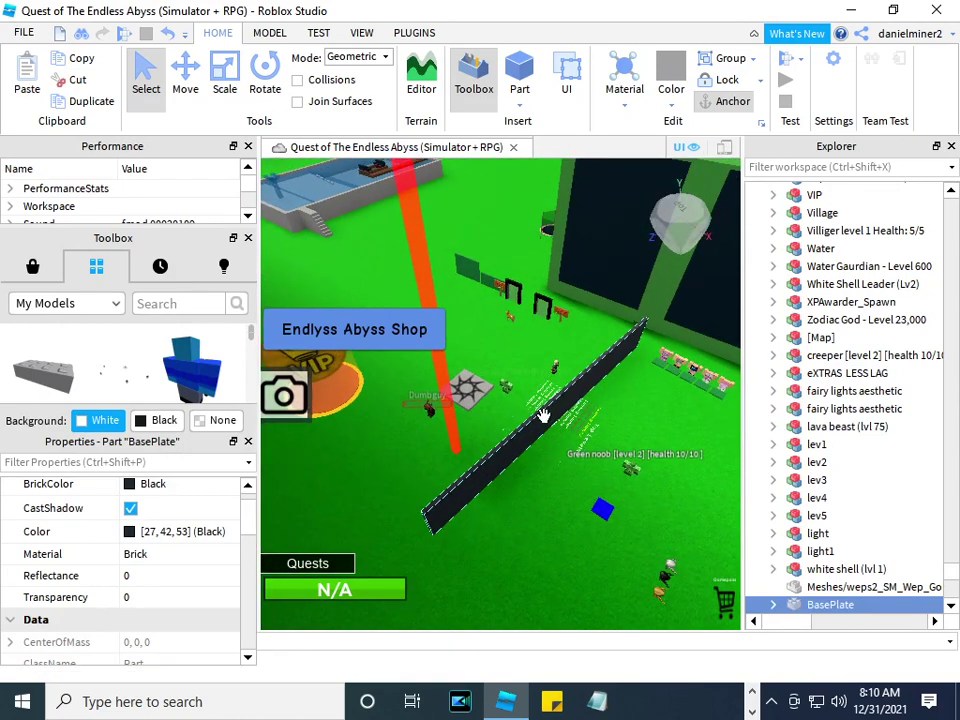
{"action": "left_click_drag", "start_coordinate": [550, 427], "coordinate": [595, 455]}
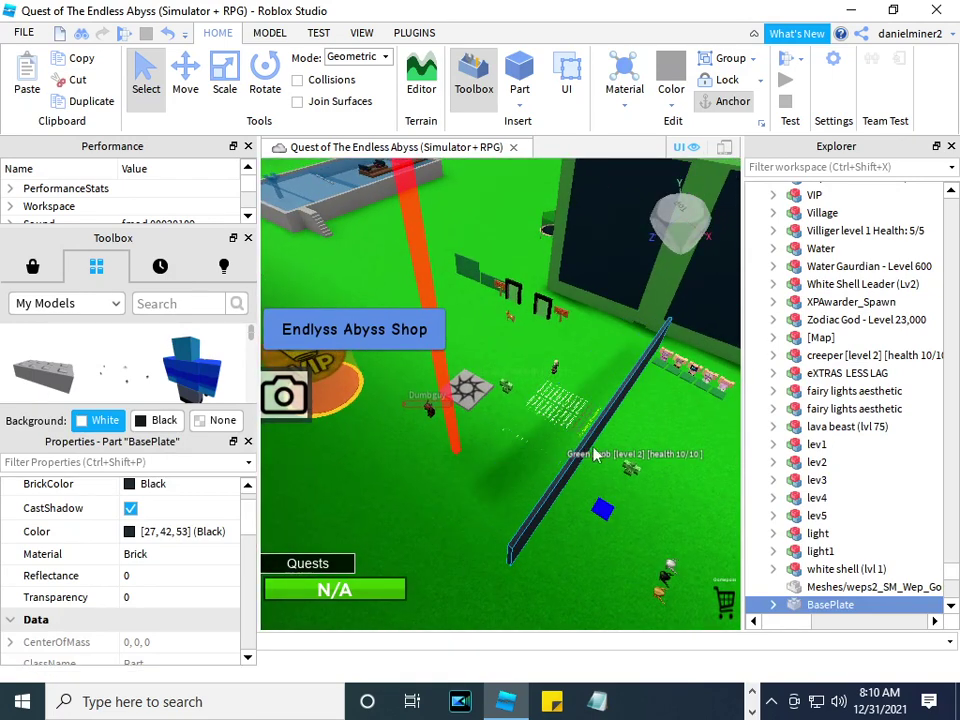
Rotate the sign about a half turn horizontally so its lettering faces the opposite way.
{"action": "left_click", "coordinate": [265, 88]}
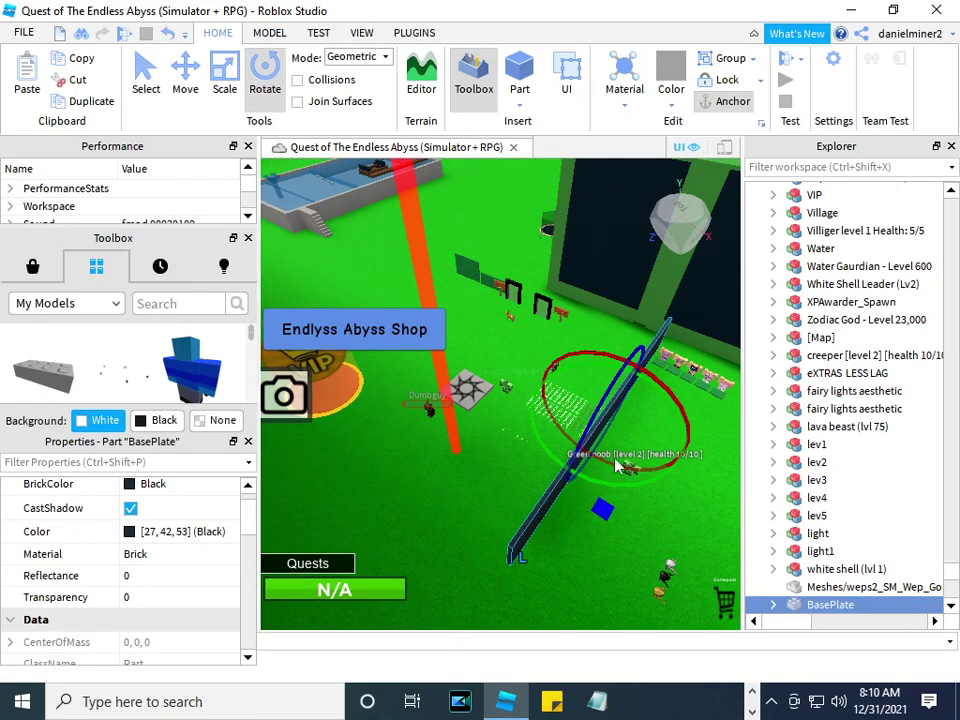
{"action": "left_click_drag", "start_coordinate": [605, 485], "coordinate": [545, 315]}
{"action": "left_click_drag", "start_coordinate": [599, 276], "coordinate": [600, 320]}
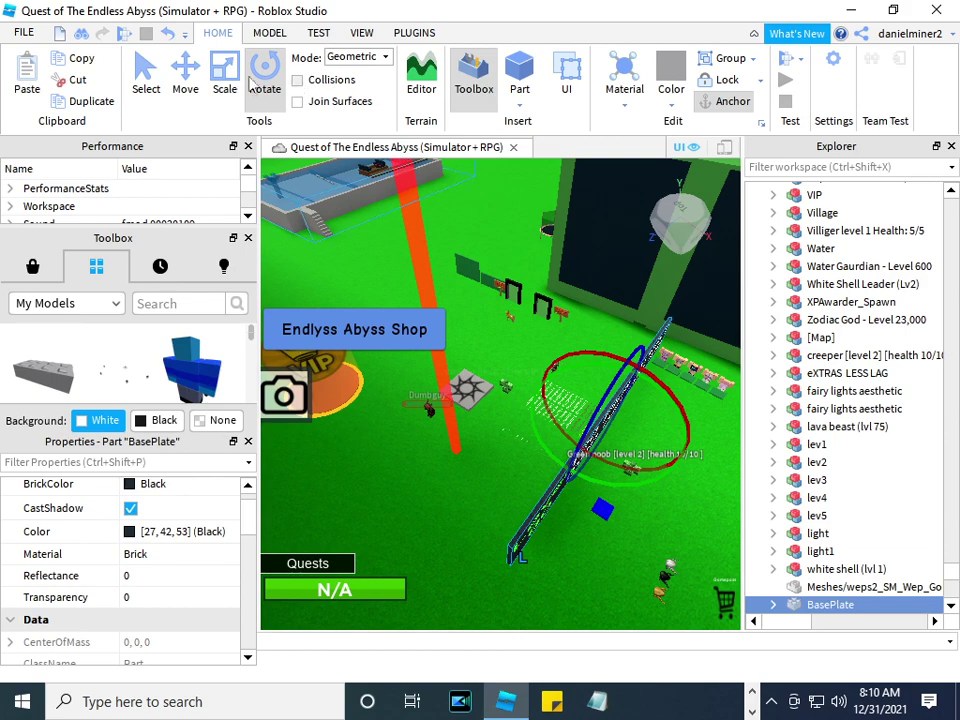
Move the sign along its Z axis across the HighScore lettering to stand by the spawn pad.
{"action": "left_click", "coordinate": [195, 84]}
{"action": "mouse_move", "coordinate": [551, 380]}
{"action": "right_mouse_down"}
{"action": "mouse_move", "coordinate": [551, 391]}
{"action": "mouse_move", "coordinate": [547, 382]}
{"action": "right_mouse_up"}
{"action": "left_click_drag", "start_coordinate": [547, 382], "coordinate": [473, 338]}
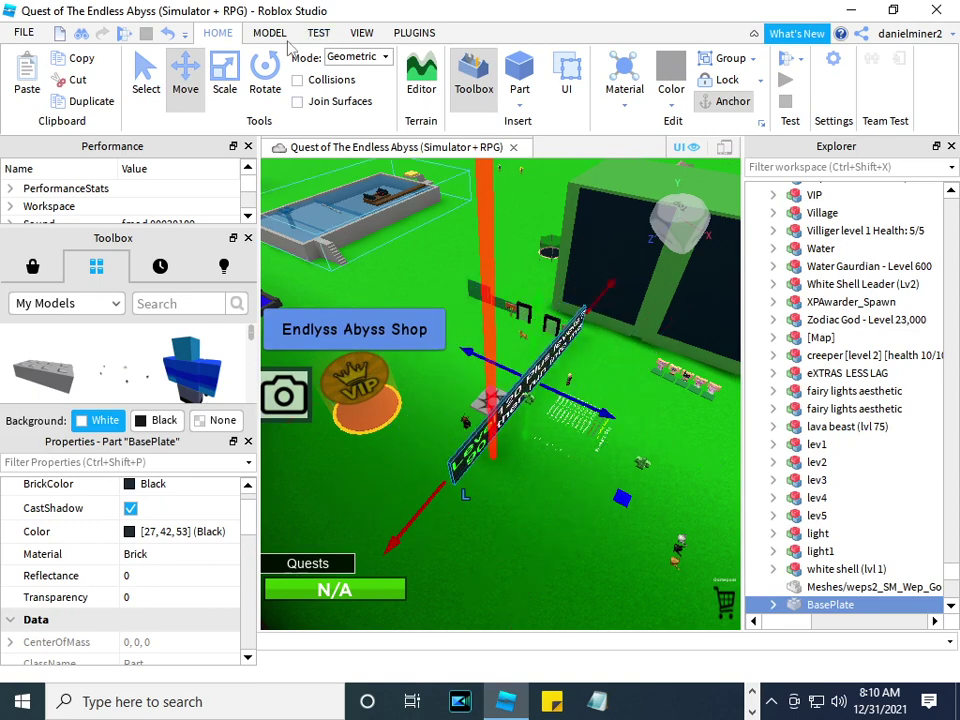
Rotate the sign about a quarter turn horizontally beside the spawn pad and check its lettered side.
{"action": "left_click", "coordinate": [265, 75]}
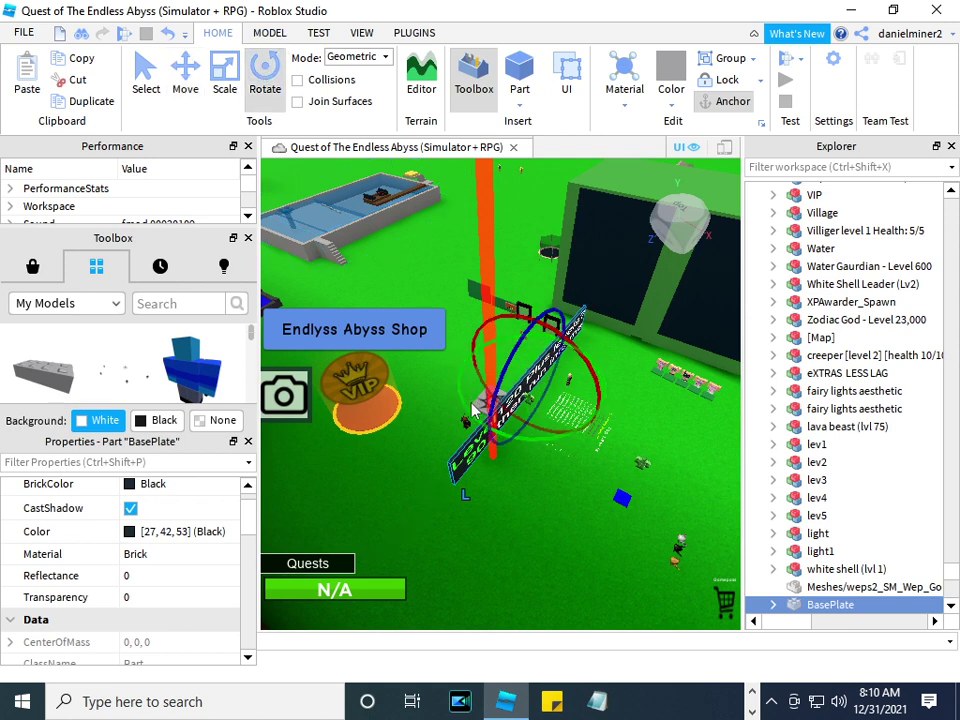
{"action": "left_click_drag", "start_coordinate": [465, 410], "coordinate": [528, 414]}
{"action": "left_click", "coordinate": [185, 80]}
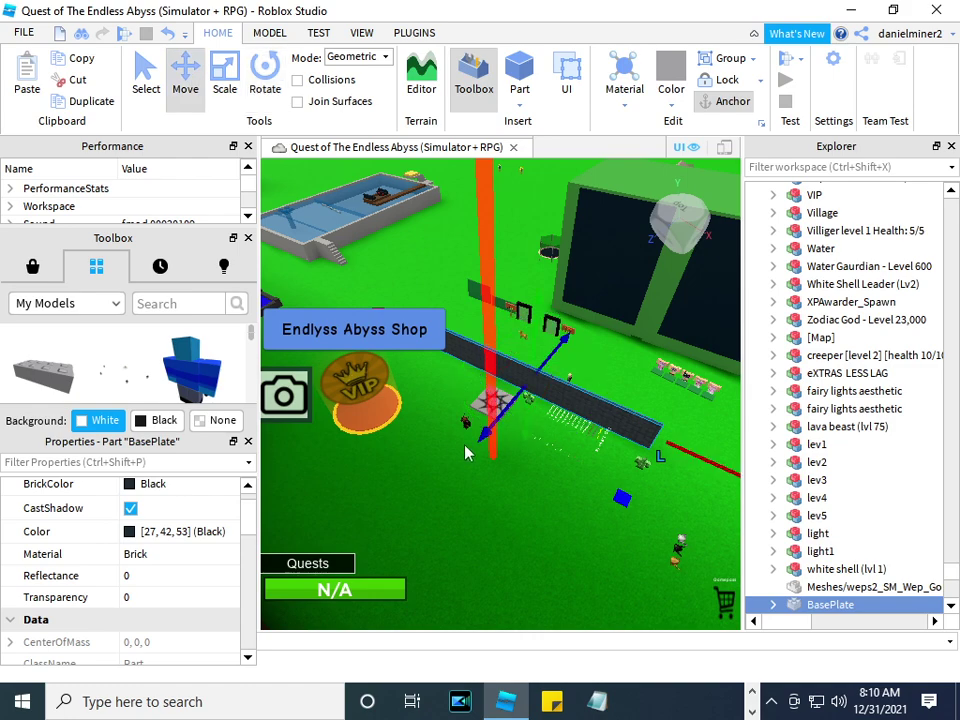
{"action": "scroll", "coordinate": [455, 444], "scroll_direction": "up", "scroll_amount": 10}
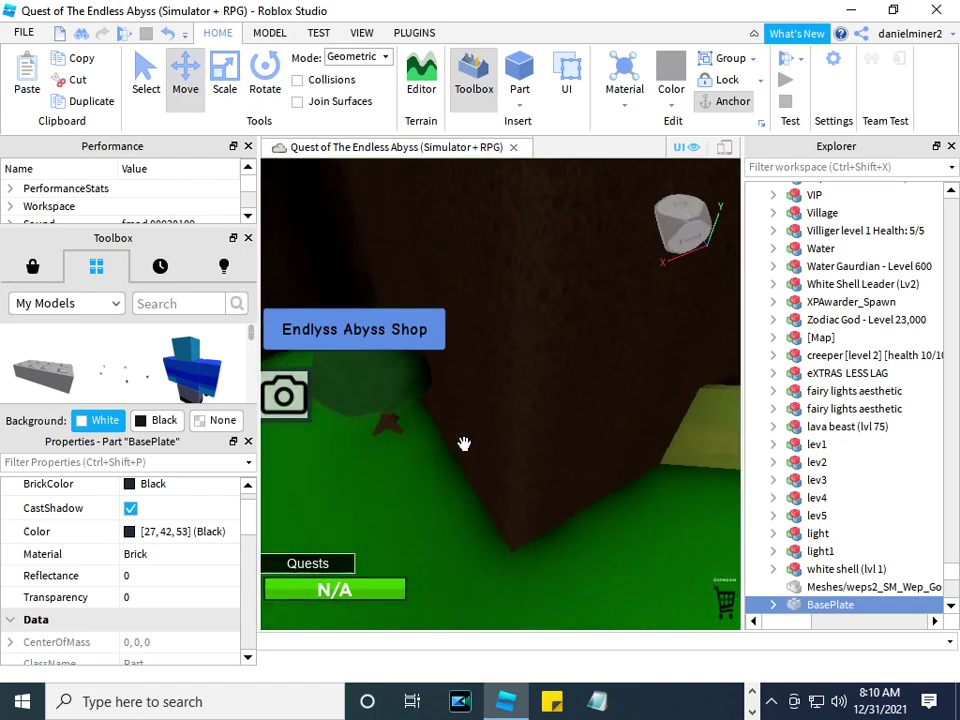
{"action": "scroll", "coordinate": [464, 444], "scroll_direction": "down", "scroll_amount": 10}
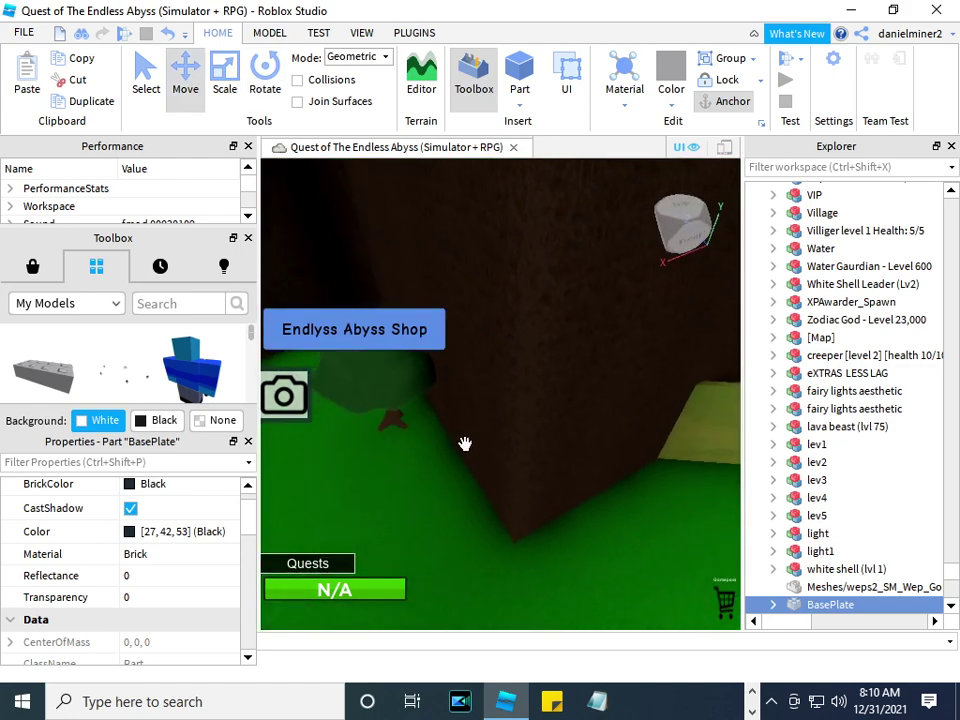
{"action": "mouse_move", "coordinate": [464, 444]}
{"action": "right_mouse_down"}
{"action": "mouse_move", "coordinate": [473, 418]}
{"action": "mouse_move", "coordinate": [456, 454]}
{"action": "mouse_move", "coordinate": [465, 448]}
{"action": "right_mouse_up"}
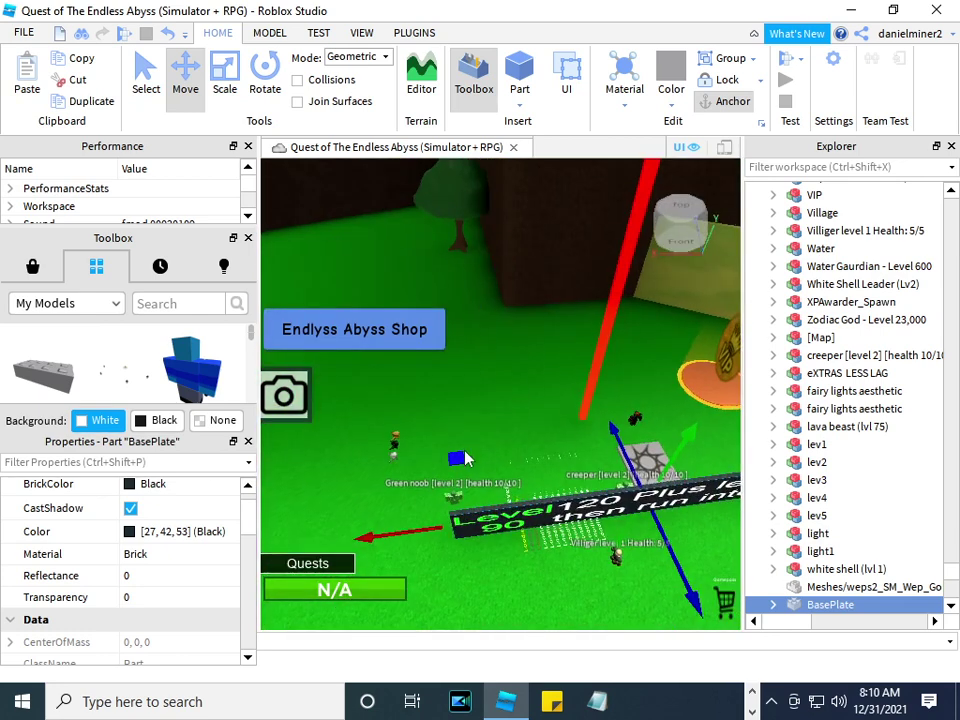
Move the sign away from the spawn pad onto the open grass beyond the Green noob, toward the rock wall.
{"action": "scroll", "coordinate": [464, 444], "scroll_direction": "down", "scroll_amount": 3}
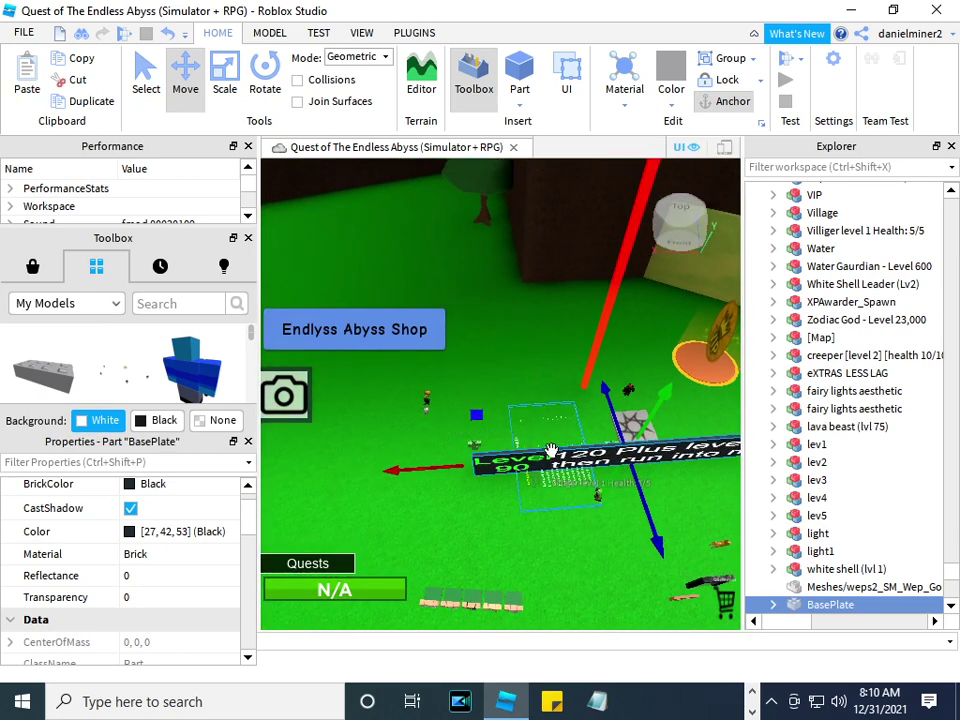
{"action": "right_click_drag", "start_coordinate": [542, 460], "coordinate": [540, 429]}
{"action": "left_click_drag", "start_coordinate": [540, 429], "coordinate": [492, 378]}
{"action": "left_click", "coordinate": [492, 378]}
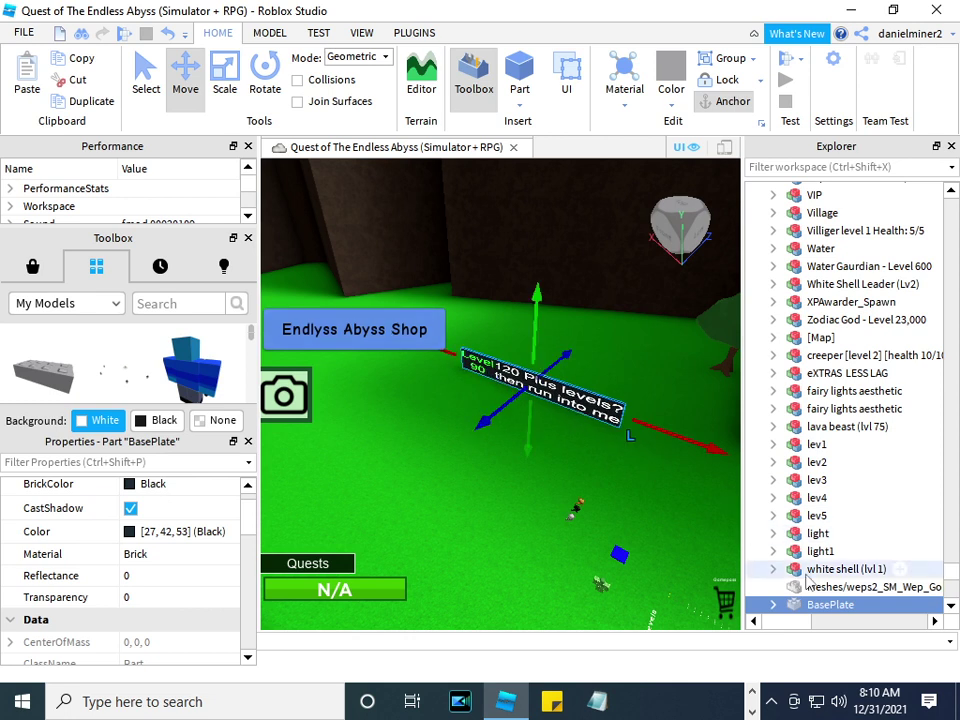
Change the green "Level 90" text label in the sign's SurfaceGui to "Level 120+?".
{"action": "left_click", "coordinate": [773, 605]}
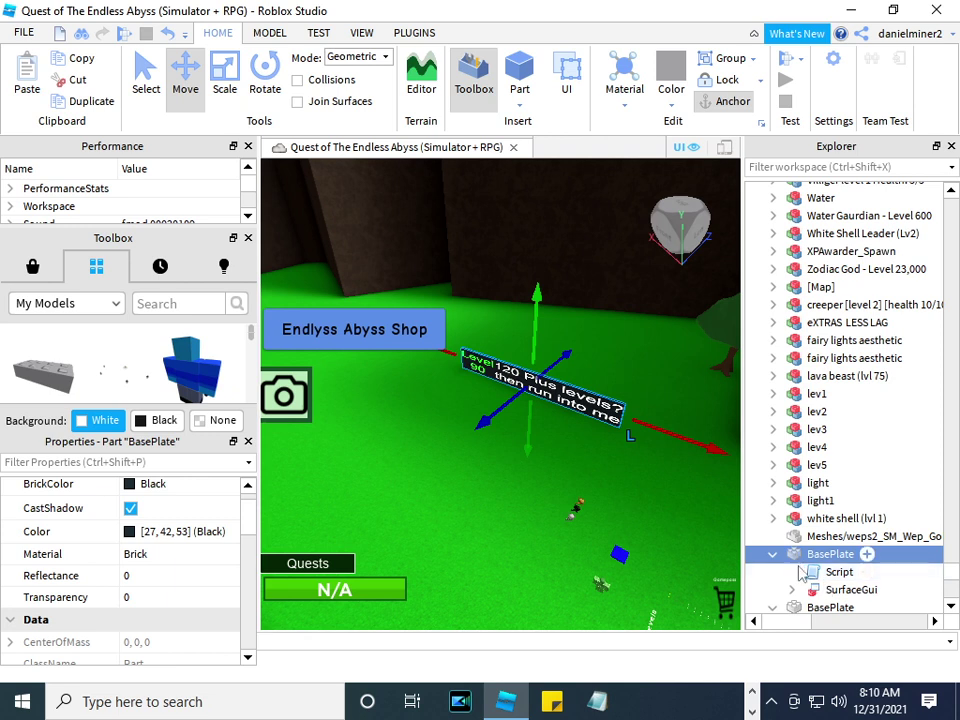
{"action": "scroll", "coordinate": [800, 598], "scroll_direction": "down", "scroll_amount": 1}
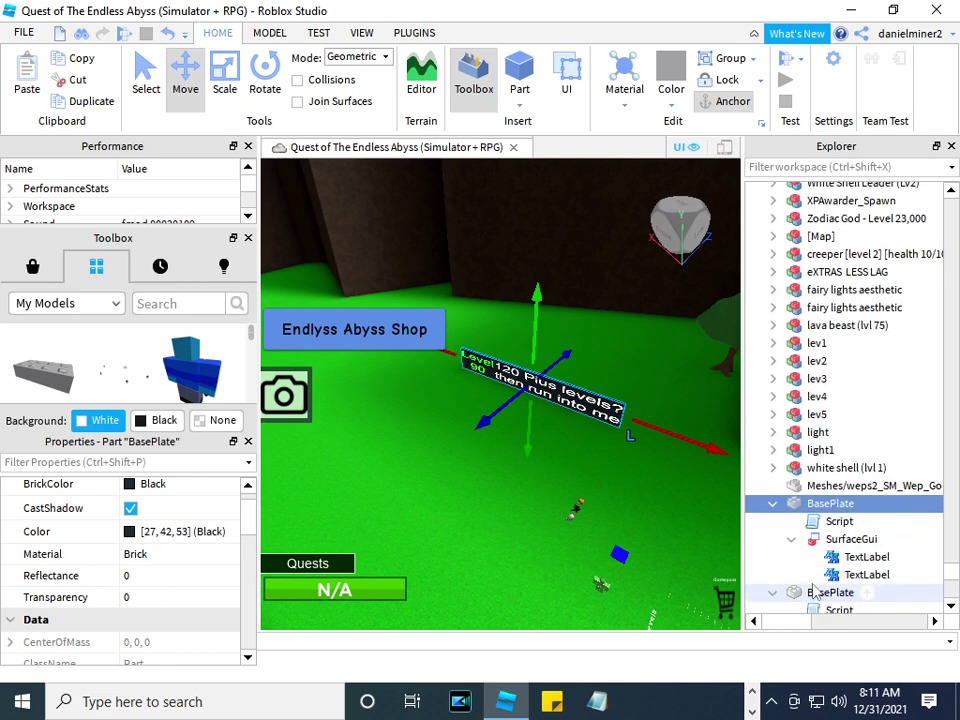
{"action": "left_click", "coordinate": [840, 557]}
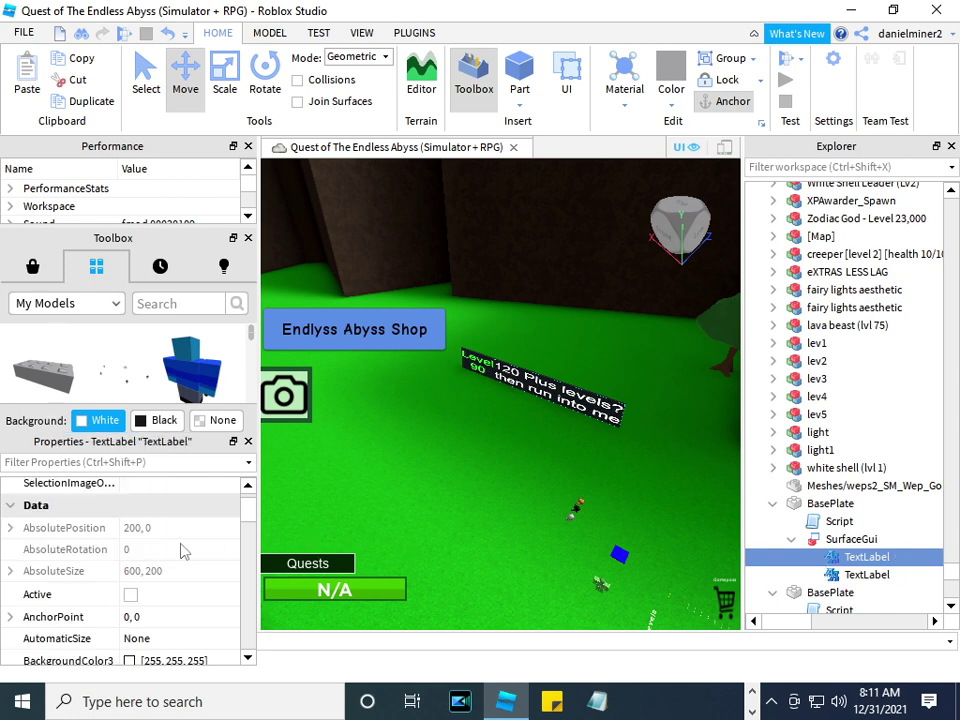
{"action": "scroll", "coordinate": [122, 560], "scroll_direction": "down", "scroll_amount": 7}
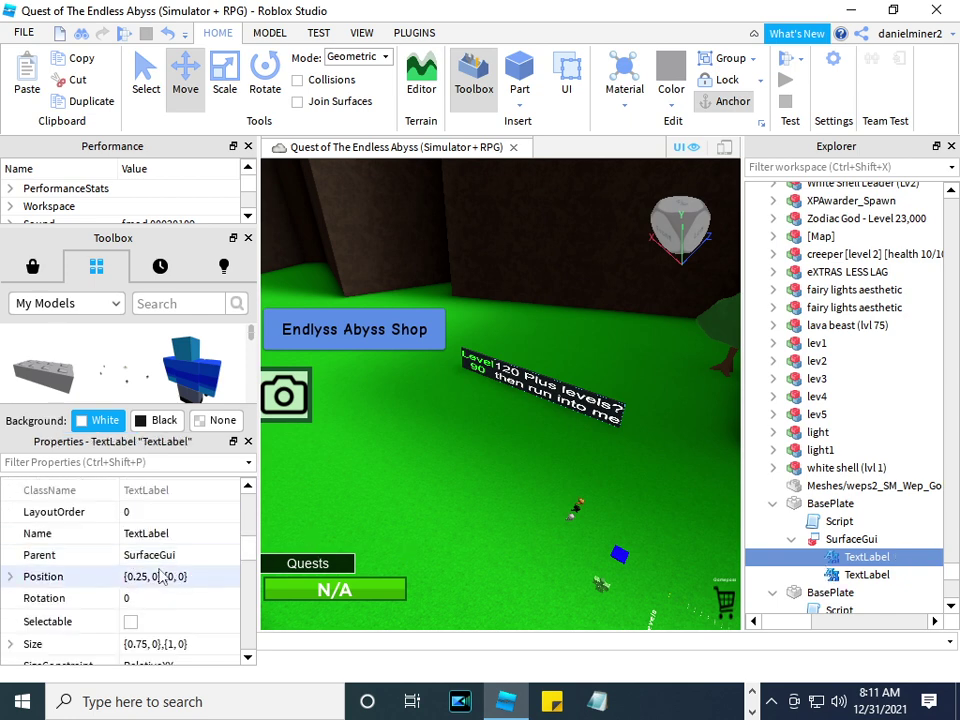
{"action": "scroll", "coordinate": [160, 576], "scroll_direction": "down", "scroll_amount": 3}
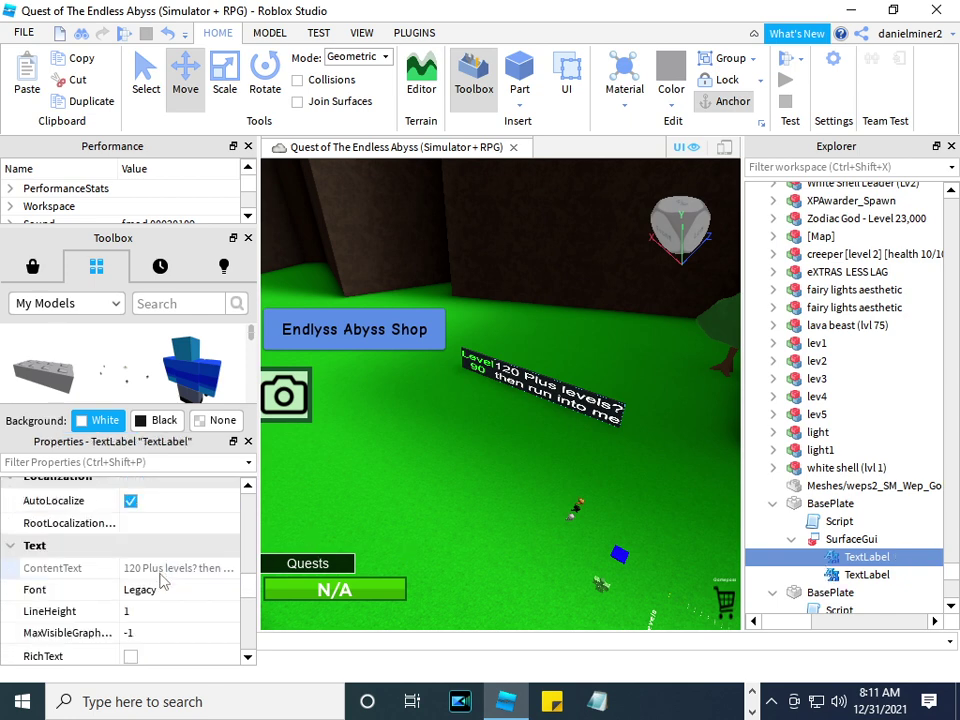
{"action": "scroll", "coordinate": [162, 582], "scroll_direction": "down", "scroll_amount": 3}
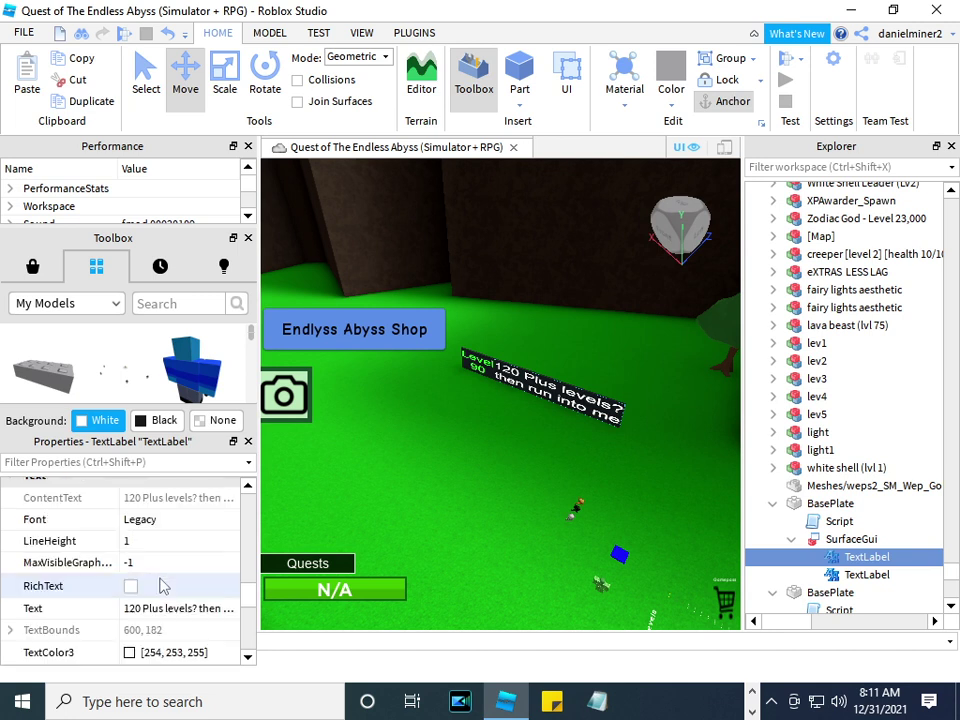
{"action": "left_click", "coordinate": [878, 578]}
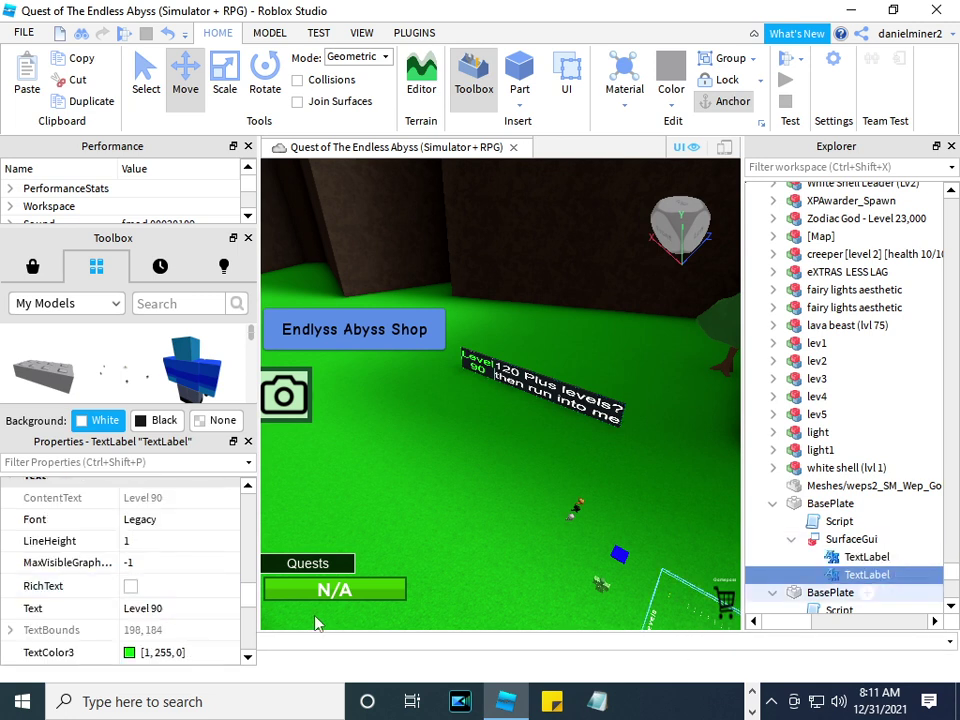
{"action": "left_click", "coordinate": [183, 611]}
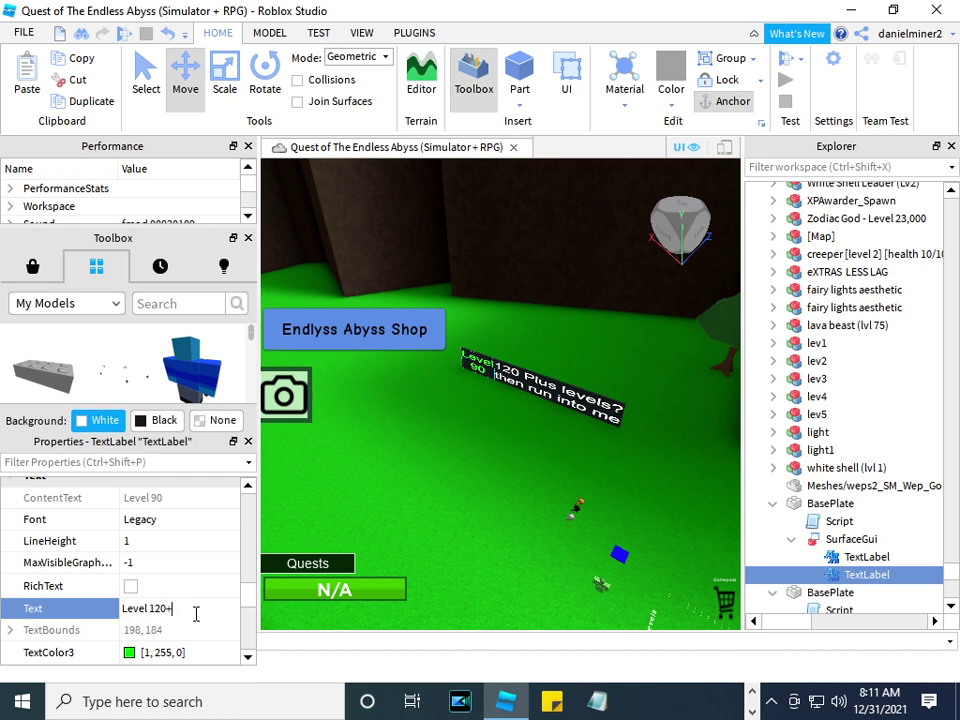
{"action": "key", "text": "Return"}
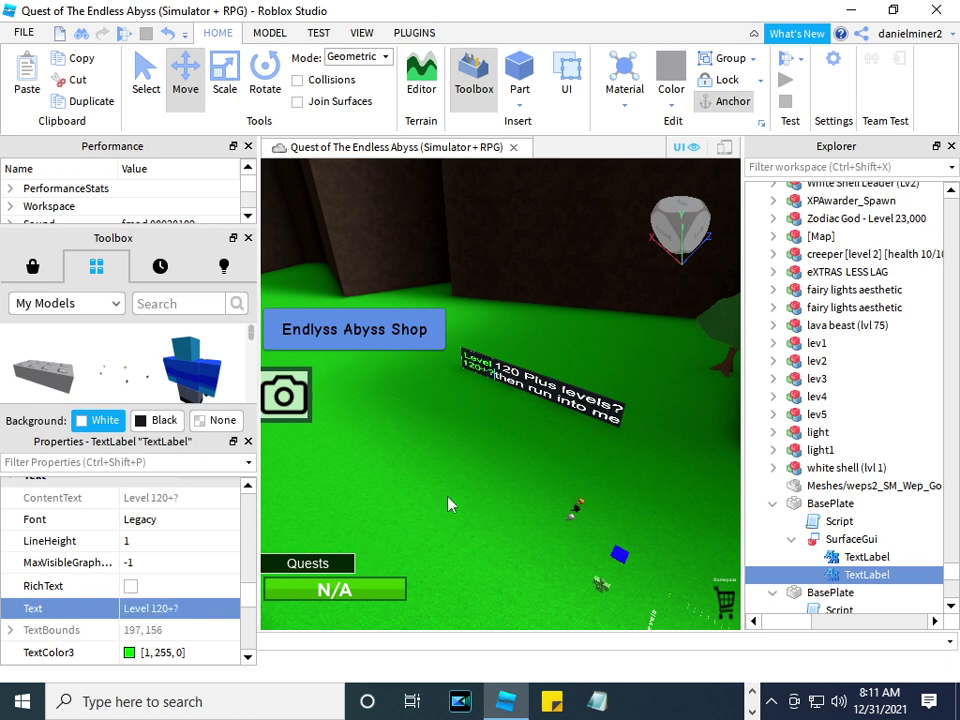
Scale the sign wider along its X axis, extending its "levels?" end toward the VIP area.
{"action": "scroll", "coordinate": [587, 438], "scroll_direction": "up", "scroll_amount": 3}
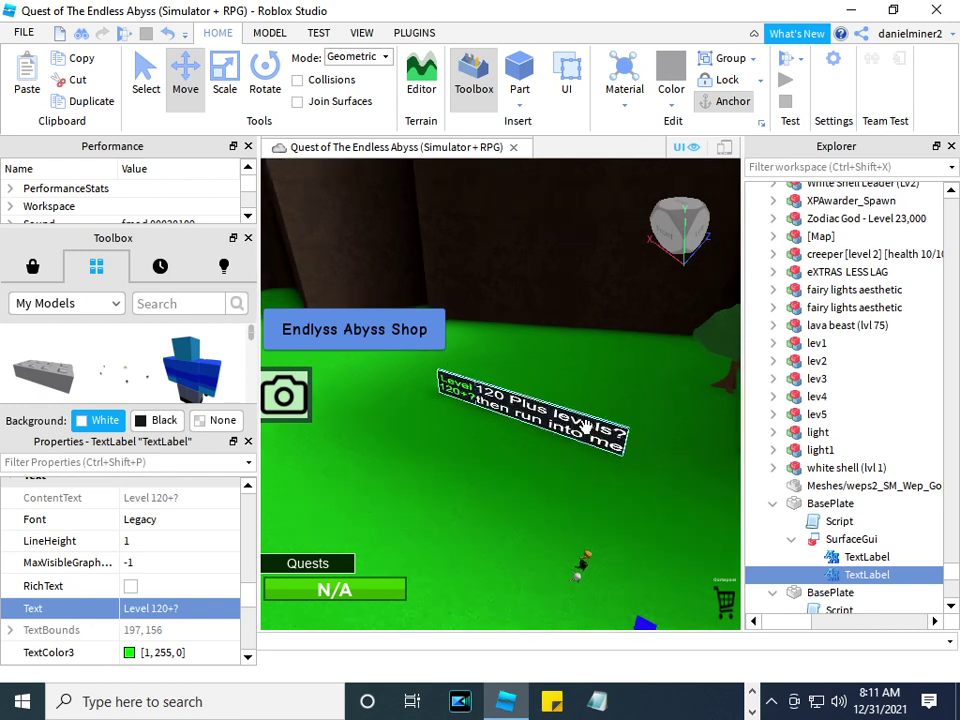
{"action": "right_click_drag", "start_coordinate": [585, 427], "coordinate": [587, 432]}
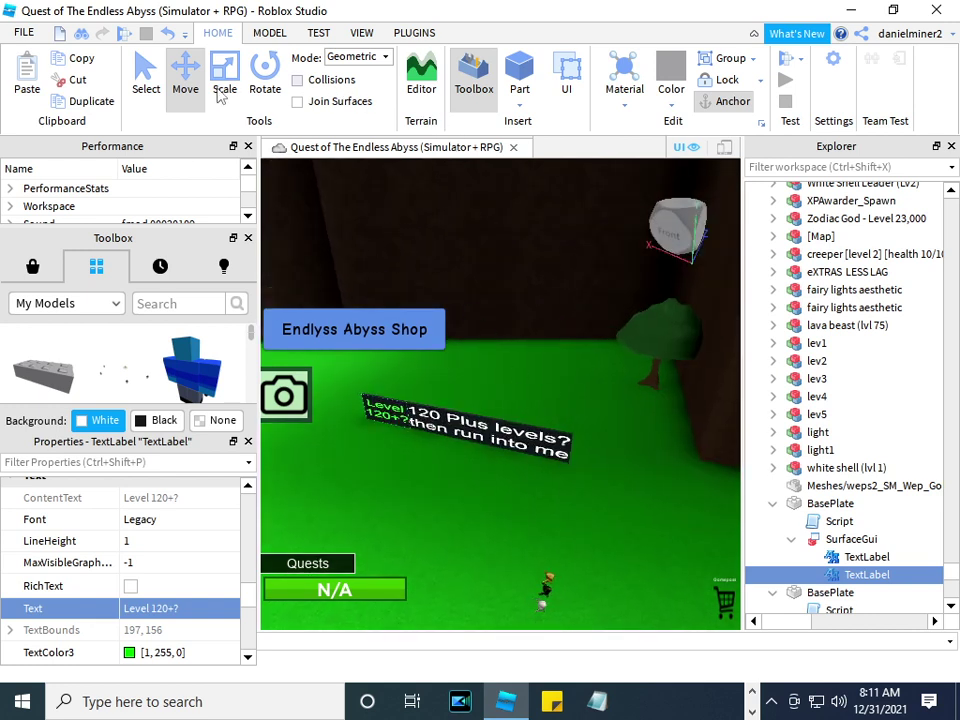
{"action": "key", "text": "ctrl+3"}
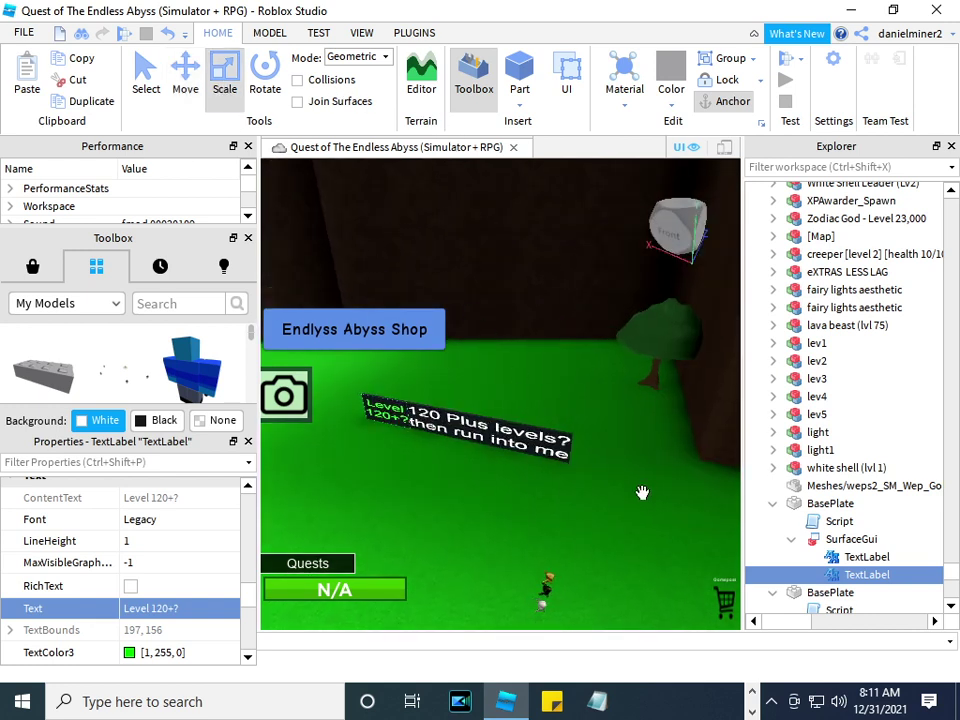
{"action": "left_click", "coordinate": [590, 455]}
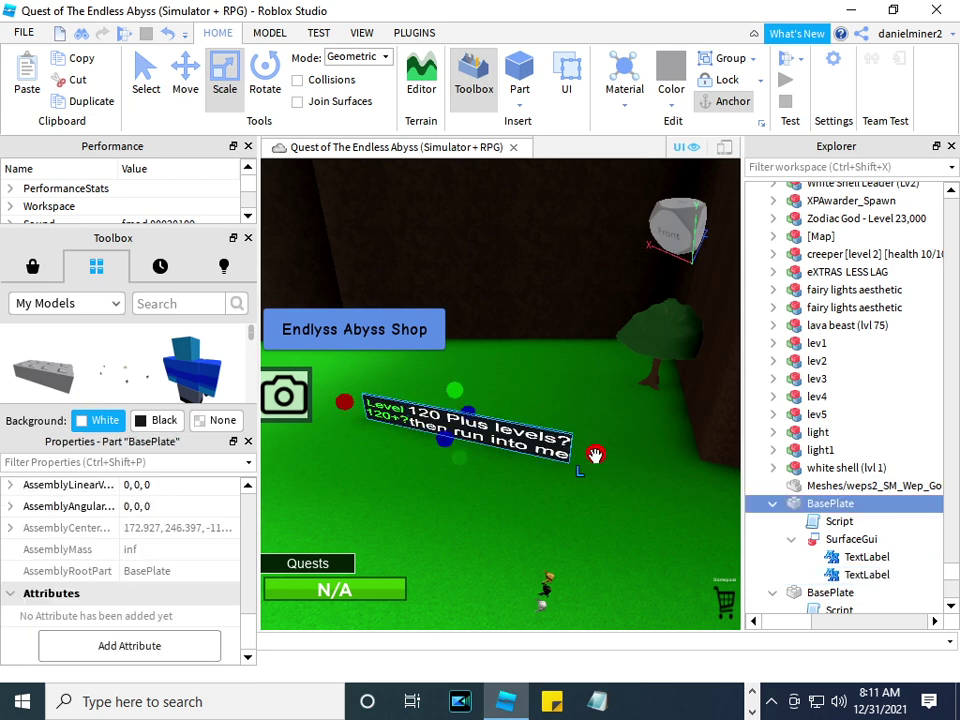
{"action": "left_click_drag", "start_coordinate": [648, 464], "coordinate": [530, 465]}
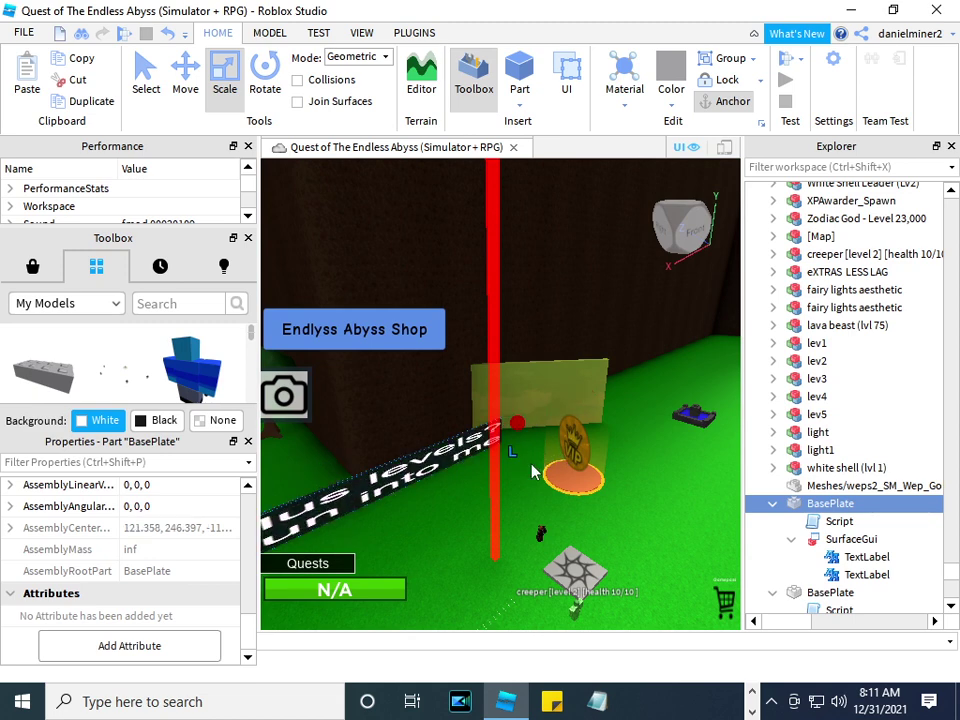
Stretch the sign's "Level 120+?" end outward along its length, away from the VIP area.
{"action": "right_click_drag", "start_coordinate": [428, 472], "coordinate": [525, 467]}
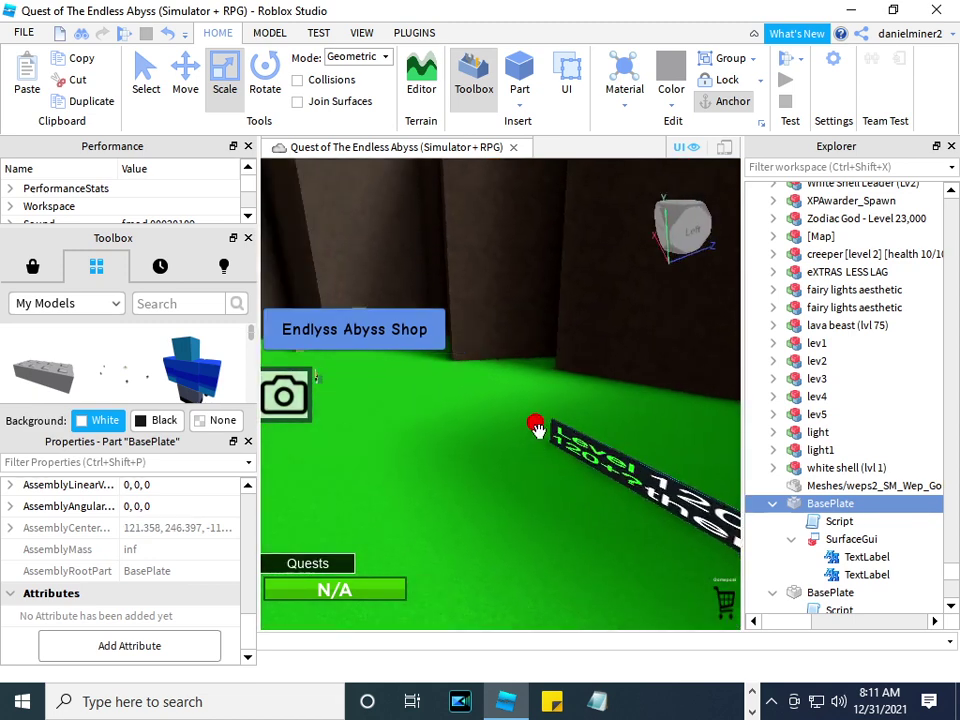
{"action": "left_click_drag", "start_coordinate": [537, 428], "coordinate": [470, 308]}
{"action": "key", "text": "a"}
{"action": "left_click", "coordinate": [471, 309]}
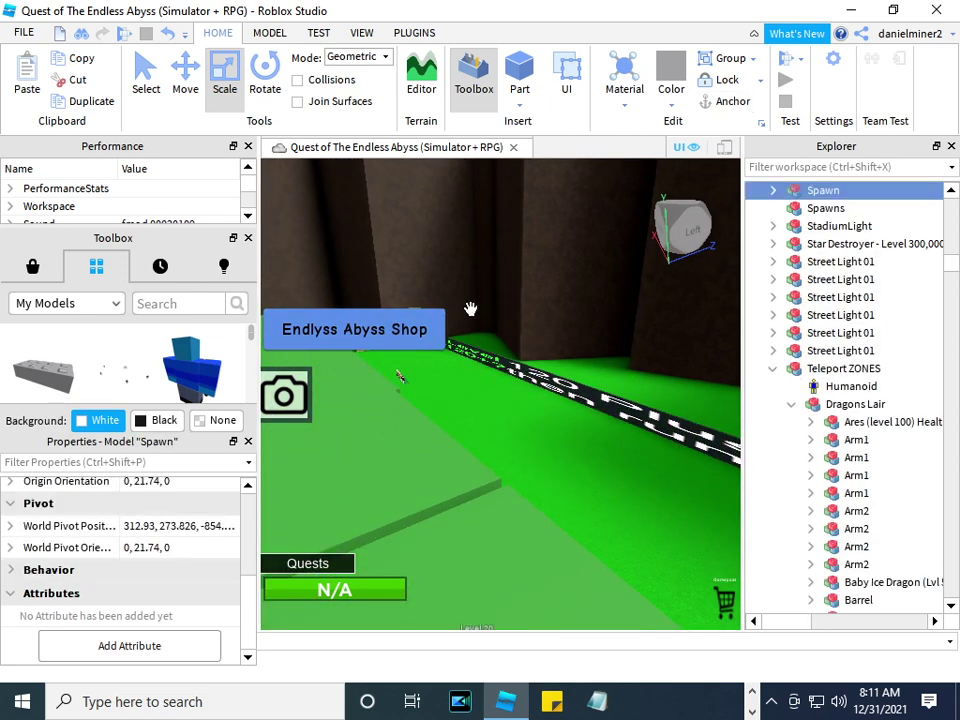
Reselect the sign and scale it much taller, raising its upper edge high above the grass.
{"action": "left_click", "coordinate": [557, 385]}
{"action": "right_click_drag", "start_coordinate": [583, 386], "coordinate": [552, 388]}
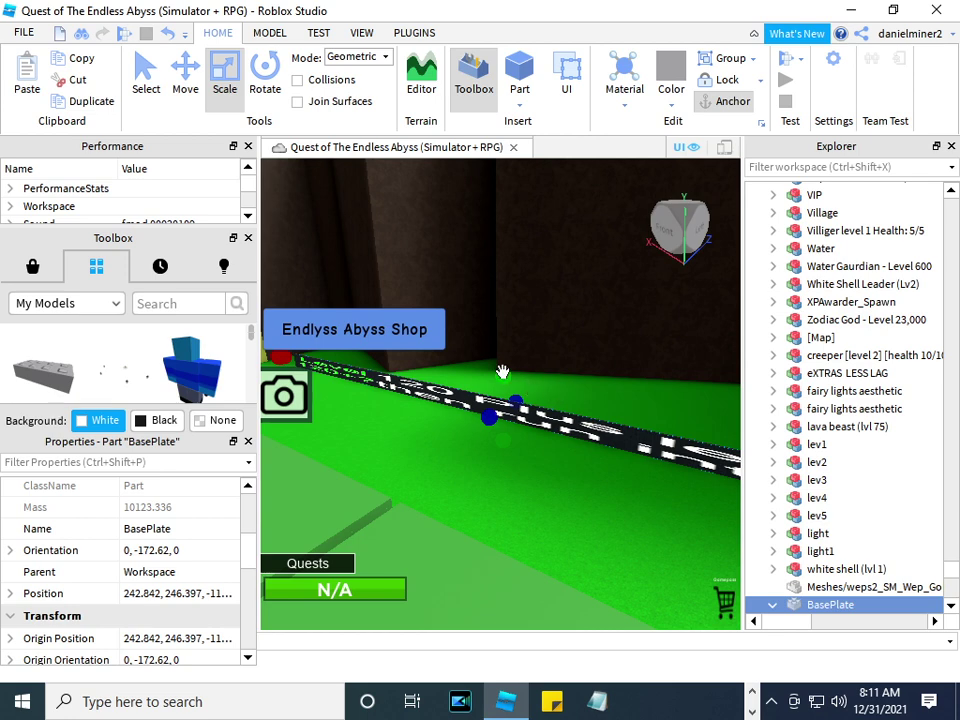
{"action": "left_click_drag", "start_coordinate": [503, 372], "coordinate": [521, 334]}
{"action": "right_click_drag", "start_coordinate": [574, 388], "coordinate": [561, 385]}
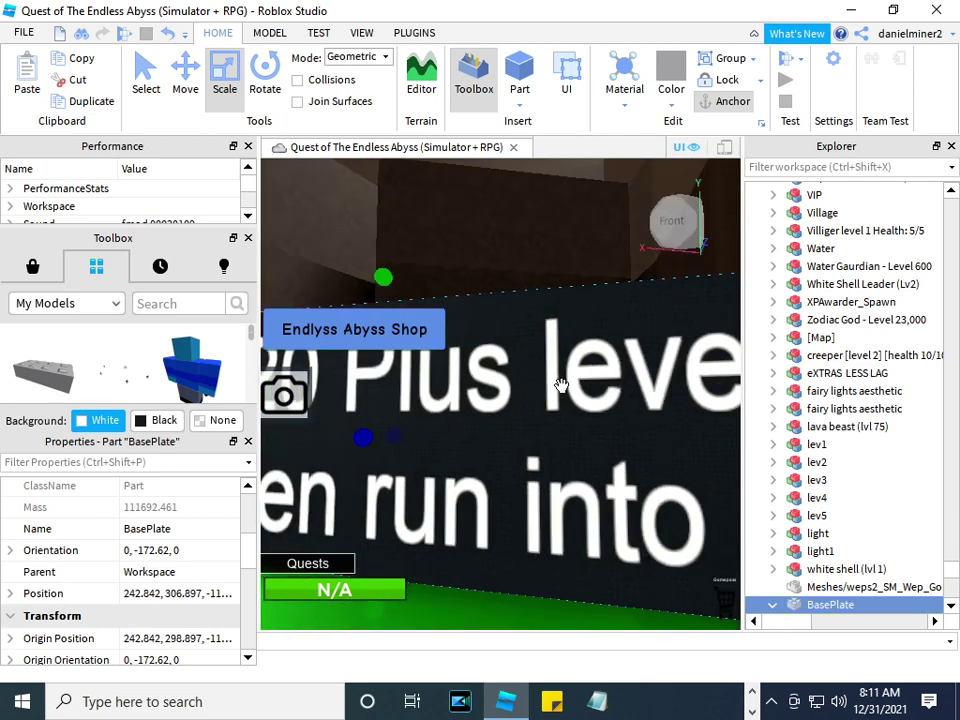
Move the enlarged sign slightly along its Z axis and check its placement beside the red beam.
{"action": "scroll", "coordinate": [555, 382], "scroll_direction": "down", "scroll_amount": 5}
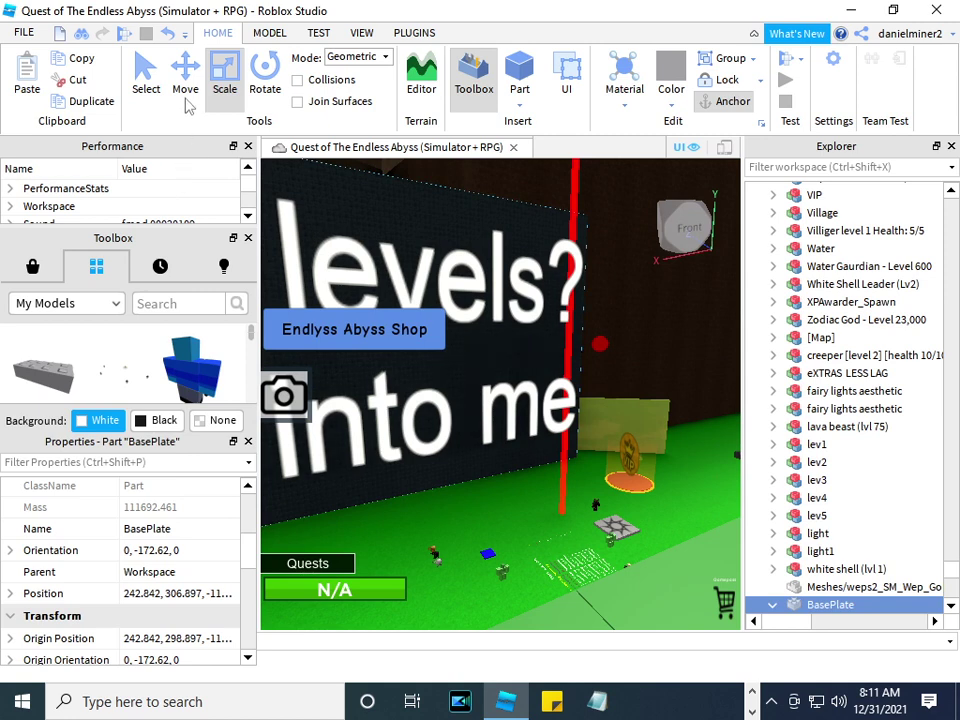
{"action": "left_click", "coordinate": [186, 100]}
{"action": "right_click_drag", "start_coordinate": [484, 436], "coordinate": [486, 449]}
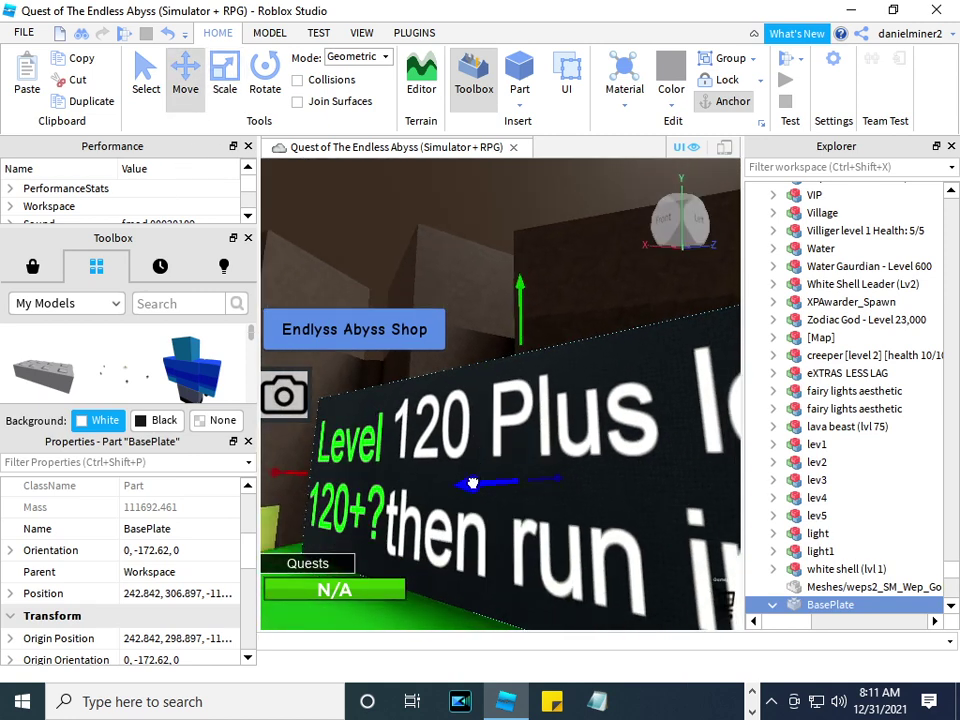
{"action": "left_click_drag", "start_coordinate": [473, 483], "coordinate": [480, 485]}
{"action": "right_click_drag", "start_coordinate": [515, 500], "coordinate": [486, 480]}
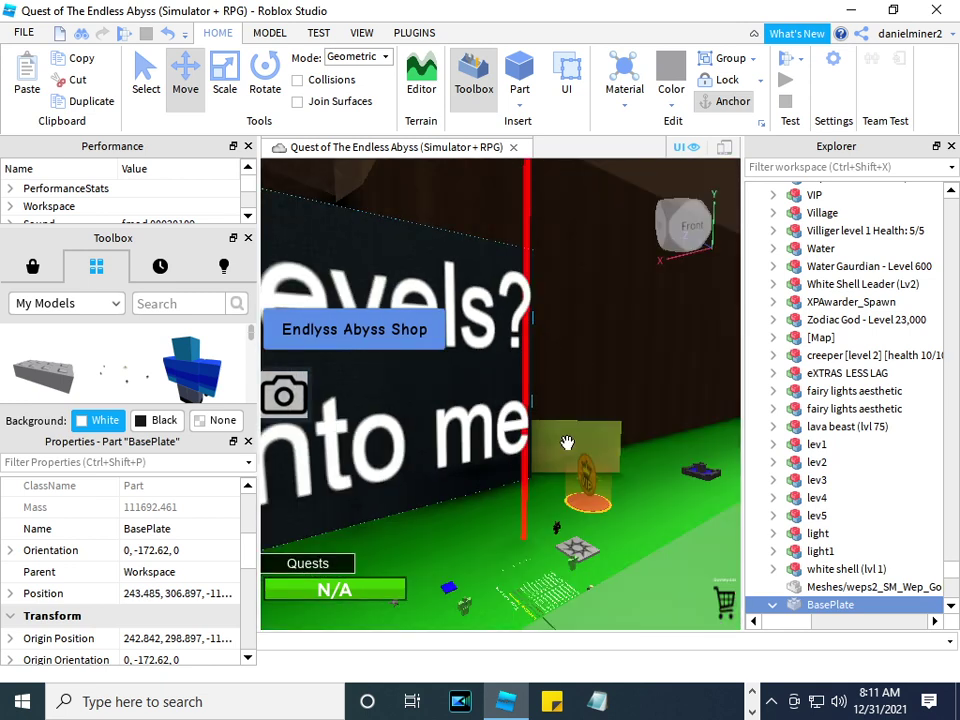
{"action": "left_click", "coordinate": [613, 441]}
{"action": "right_click_drag", "start_coordinate": [655, 450], "coordinate": [652, 443]}
{"action": "scroll", "coordinate": [651, 444], "scroll_direction": "up", "scroll_amount": 5}
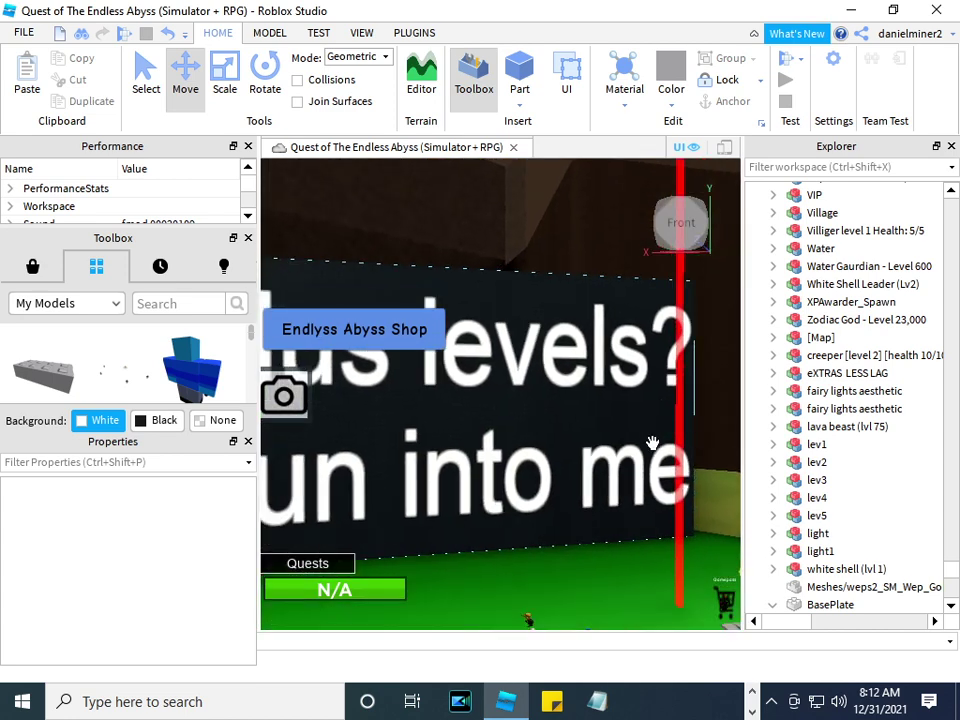
{"action": "left_click", "coordinate": [22, 33]}
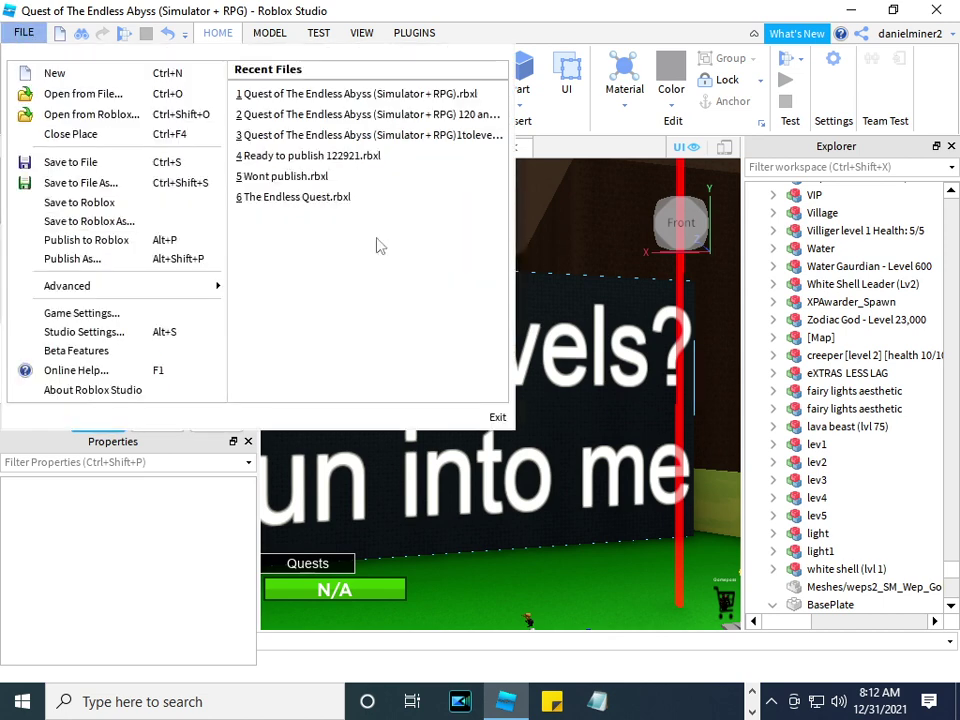
{"action": "left_click", "coordinate": [580, 298]}
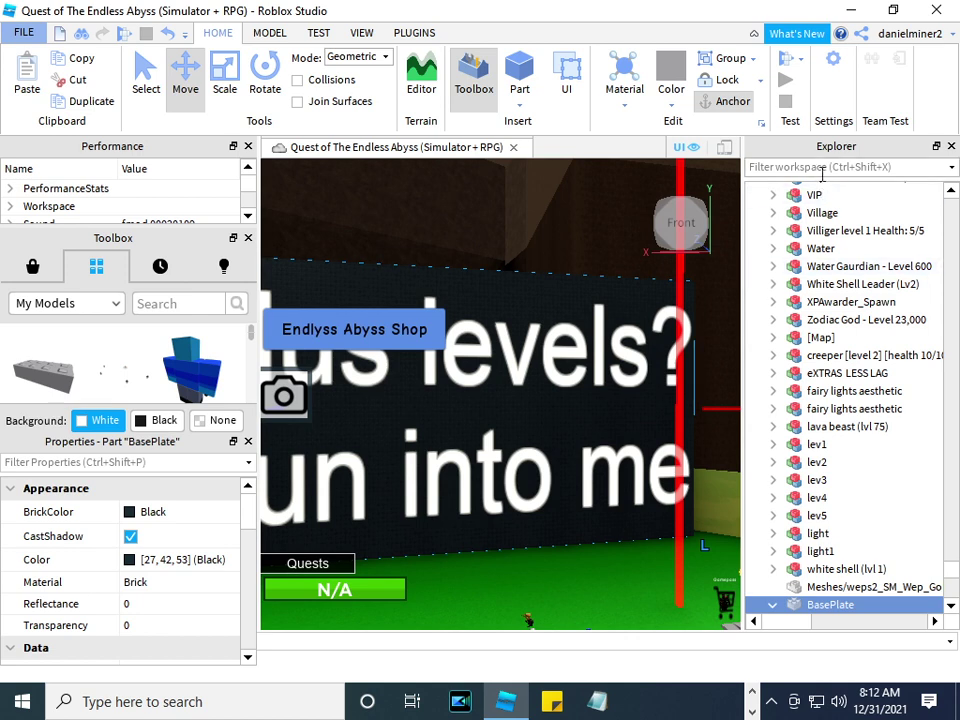
Search the place's object hierarchy for "telep".
{"action": "left_click", "coordinate": [822, 170]}
{"action": "type", "text": "t"}
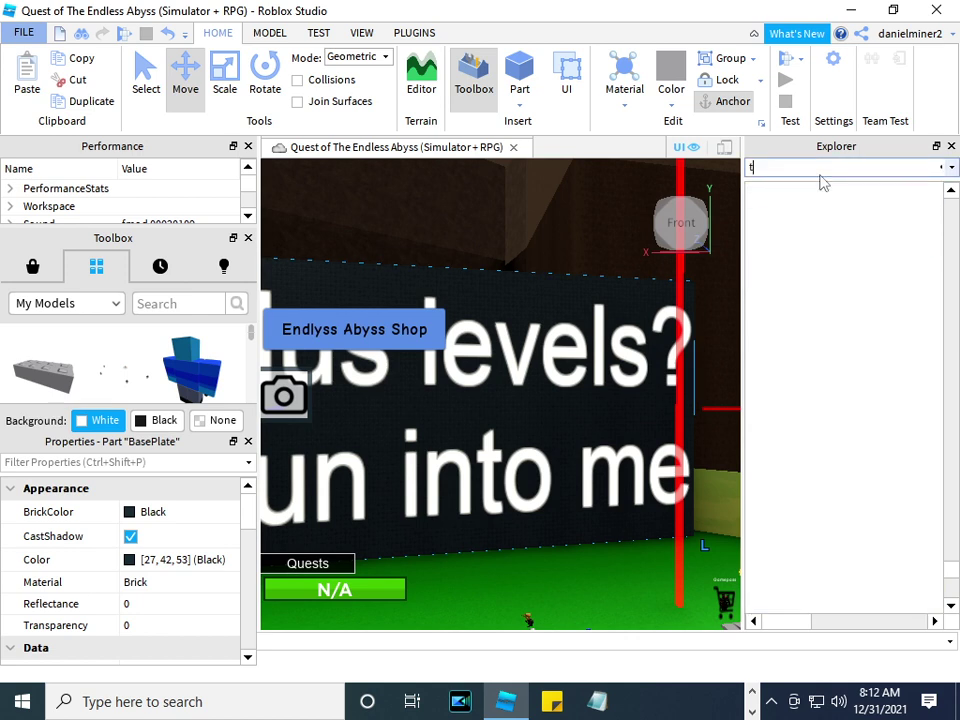
{"action": "type", "text": "elep"}
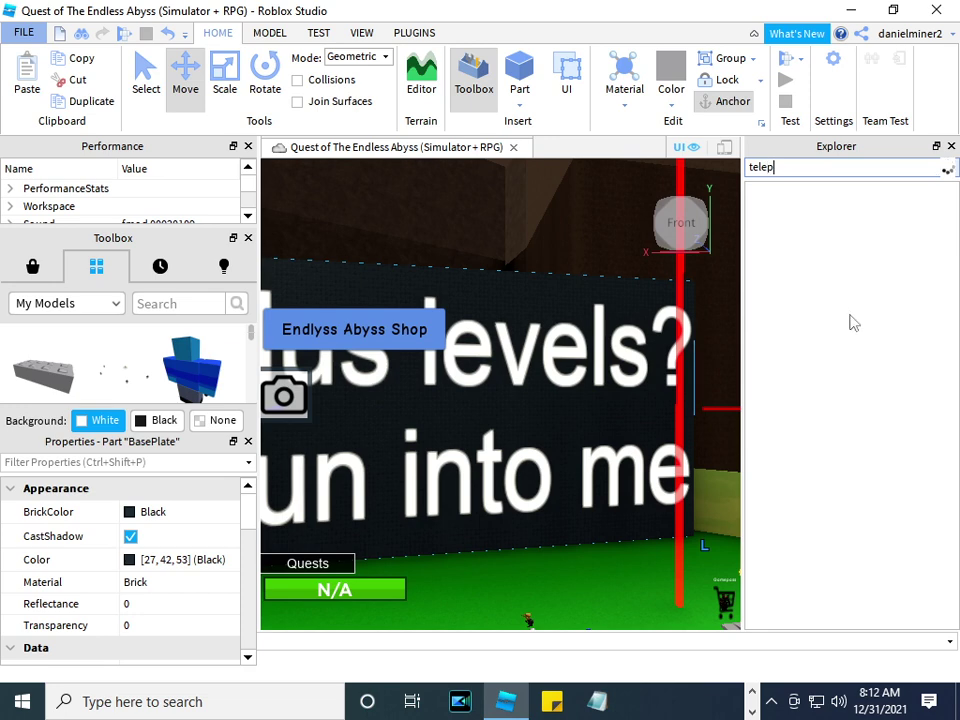
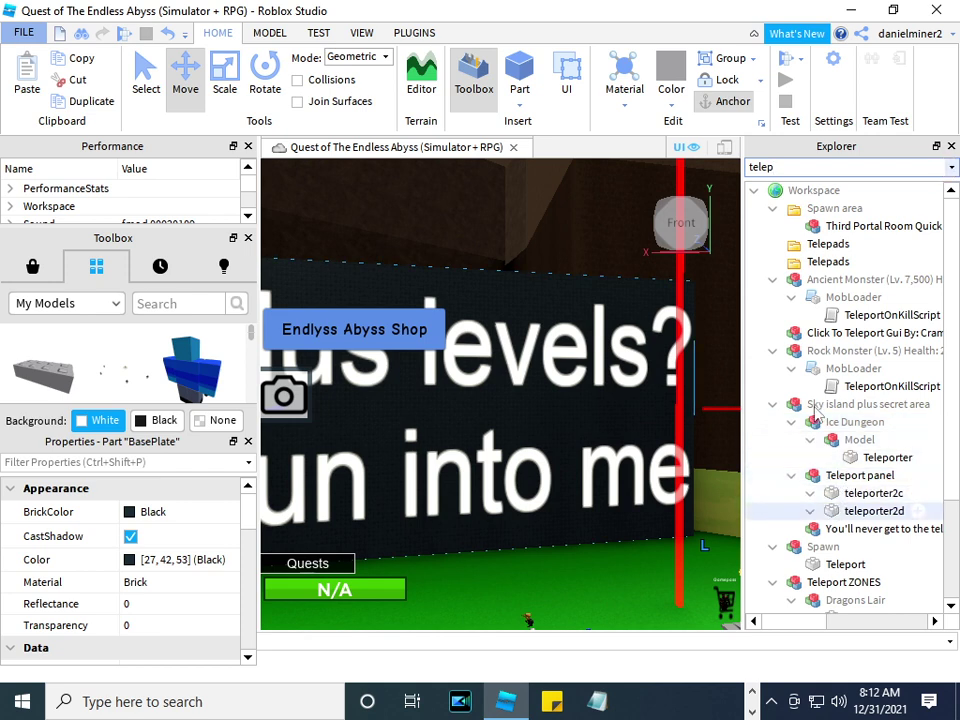
Locate the Teleport Area model under Teleport ZONES in the hierarchy results and bring its large level sign into view.
{"action": "scroll", "coordinate": [812, 405], "scroll_direction": "down", "scroll_amount": 2}
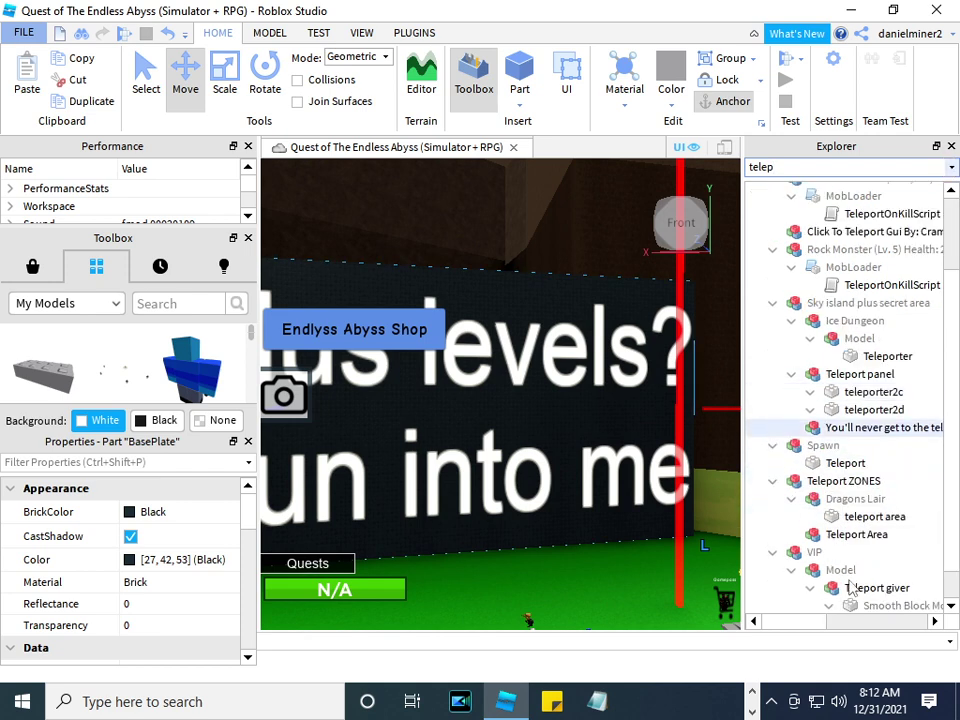
{"action": "double_click", "coordinate": [855, 535]}
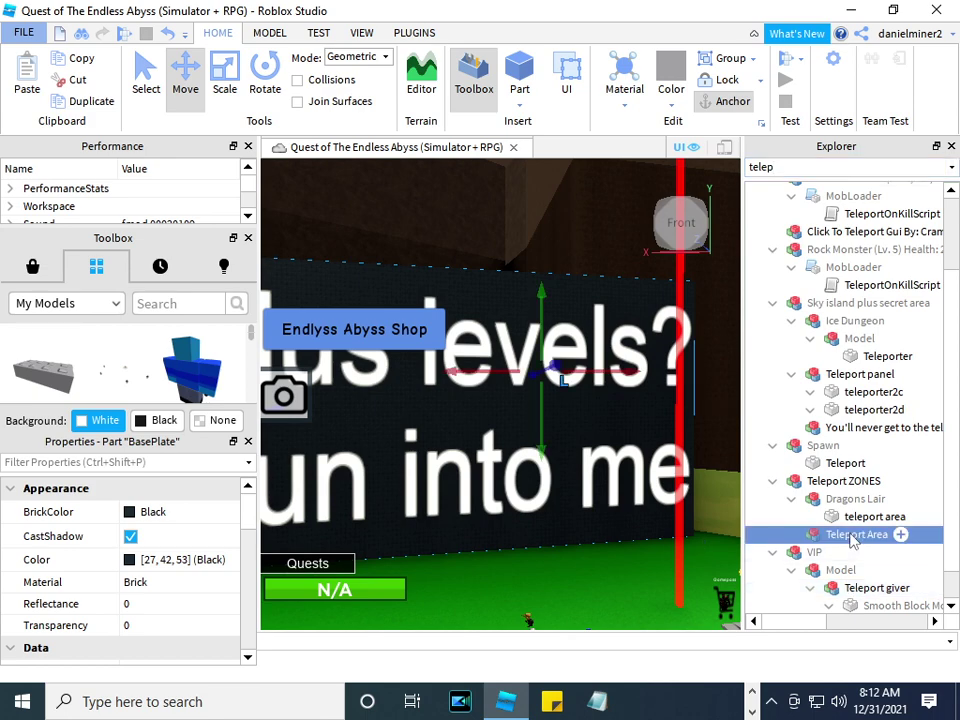
{"action": "right_click_drag", "start_coordinate": [666, 478], "coordinate": [666, 478]}
{"action": "scroll", "coordinate": [666, 478], "scroll_direction": "up", "scroll_amount": 8}
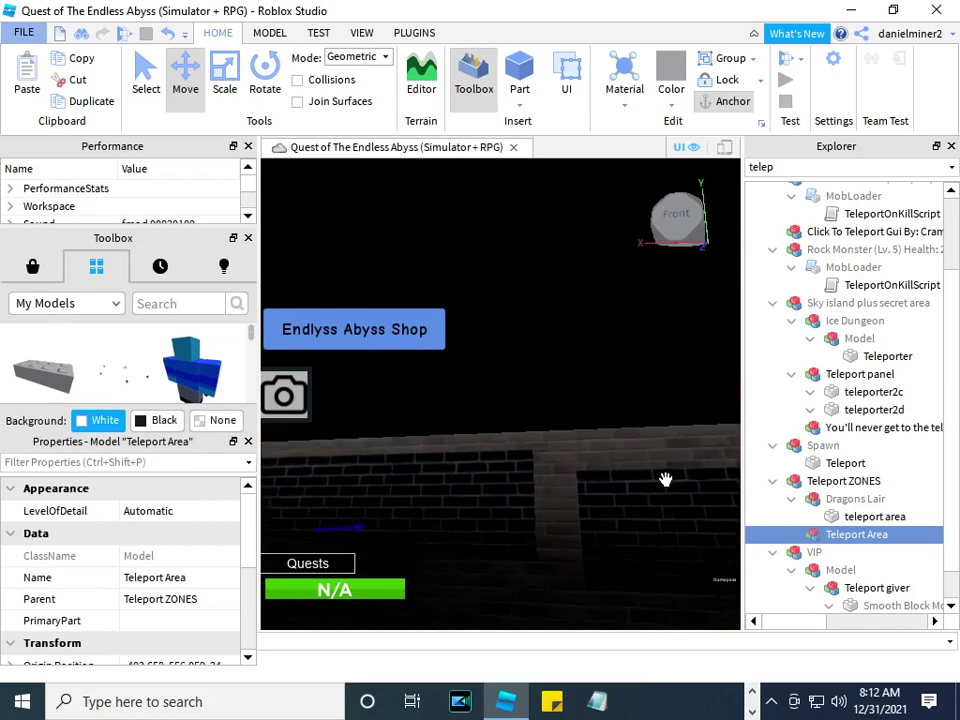
{"action": "right_click_drag", "start_coordinate": [666, 478], "coordinate": [666, 478]}
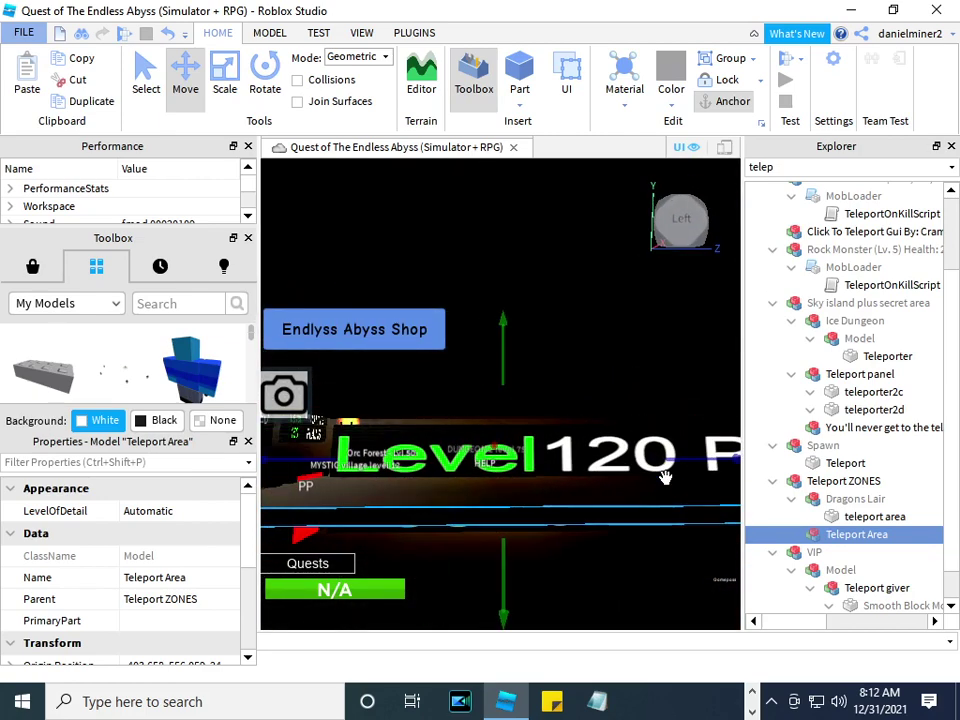
Select the BasePlate sign beside the teleport area and clear the hierarchy search filter.
{"action": "left_click", "coordinate": [628, 463]}
{"action": "left_click", "coordinate": [627, 462]}
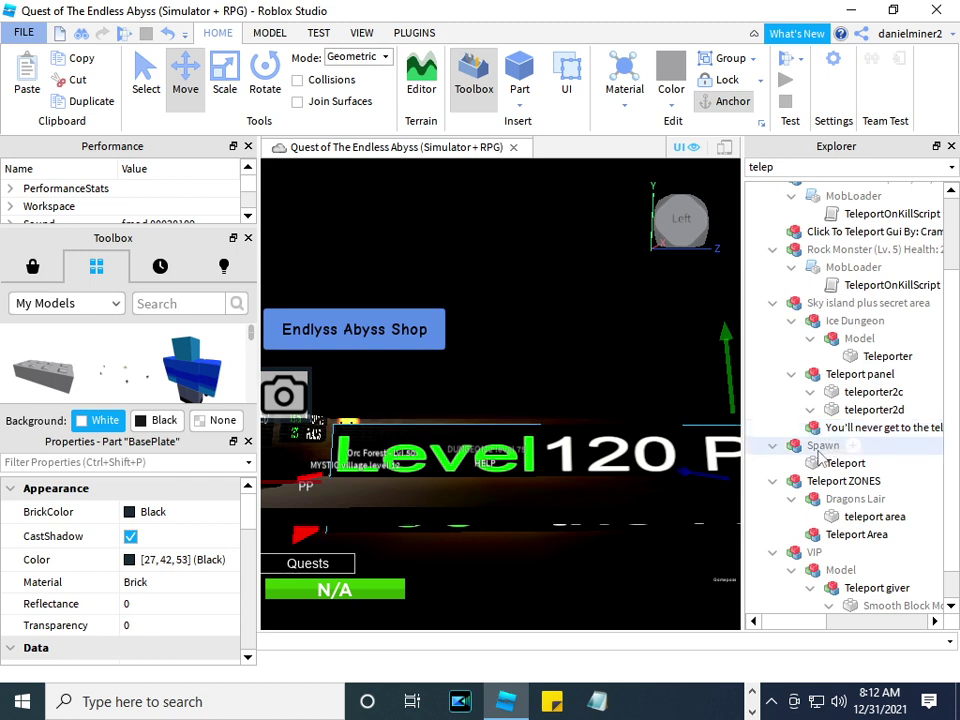
{"action": "left_click", "coordinate": [796, 167]}
{"action": "key", "text": "BackSpace"}
{"action": "key", "text": "BackSpace"}
{"action": "key", "text": "BackSpace"}
{"action": "key", "text": "BackSpace"}
{"action": "key", "text": "BackSpace"}
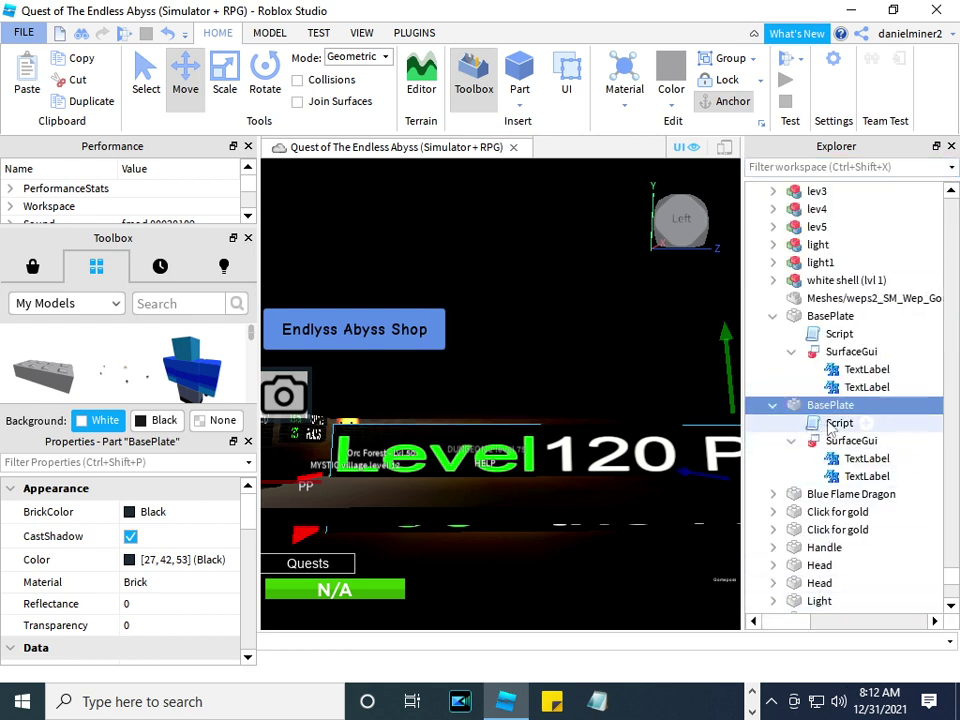
Set the text of the selected BasePlate sign's green "Level" label to "Level 120?".
{"action": "left_click", "coordinate": [862, 476]}
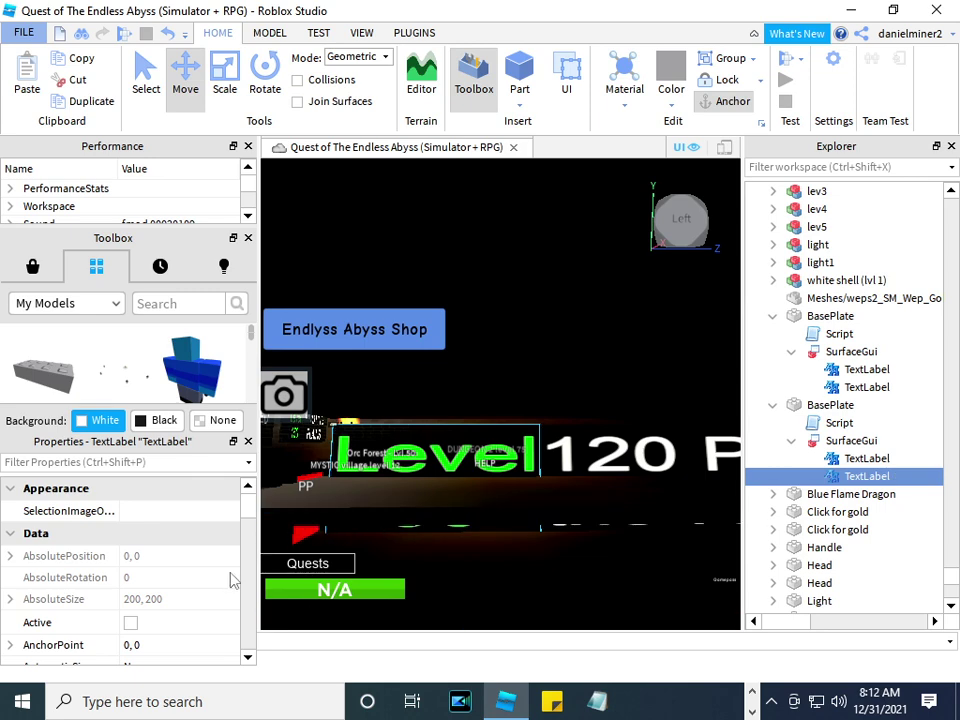
{"action": "scroll", "coordinate": [231, 578], "scroll_direction": "down", "scroll_amount": 3}
{"action": "scroll", "coordinate": [193, 582], "scroll_direction": "down", "scroll_amount": 8}
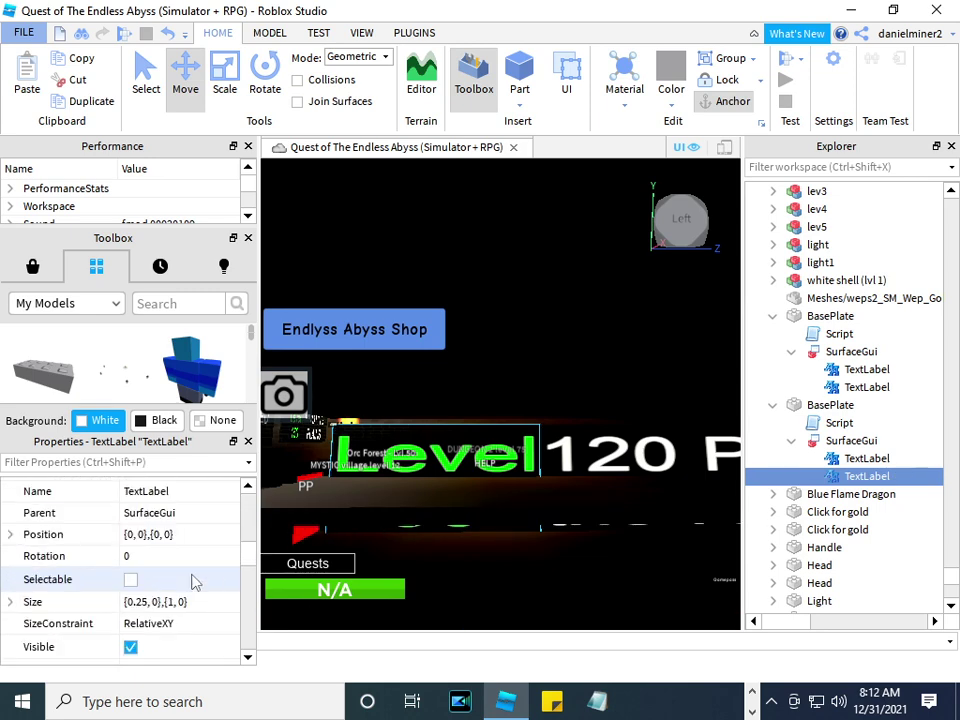
{"action": "scroll", "coordinate": [182, 584], "scroll_direction": "down", "scroll_amount": 4}
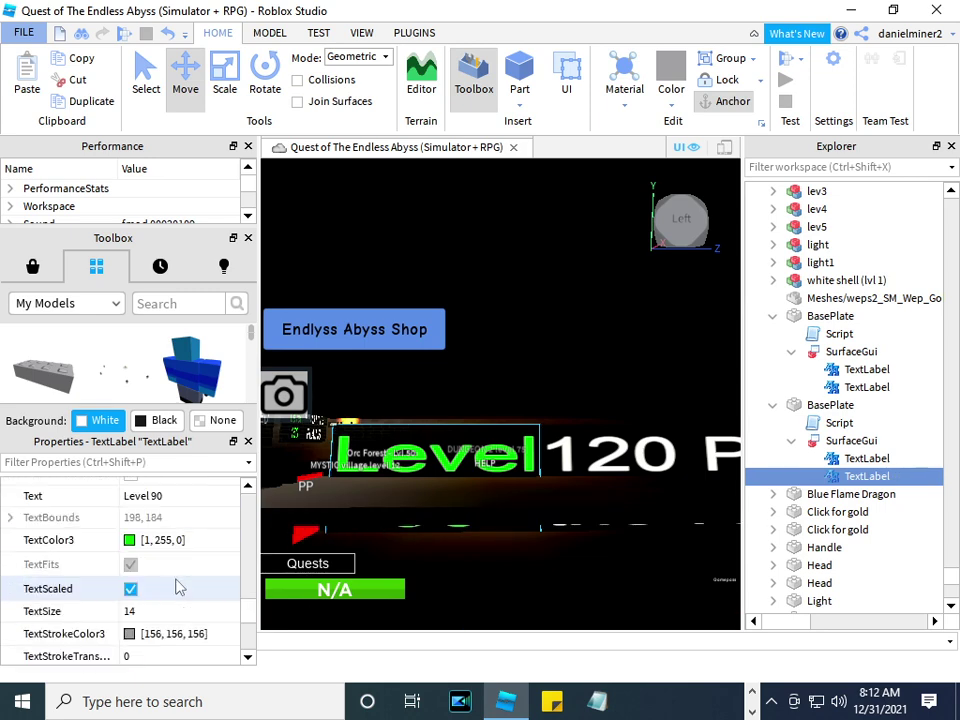
{"action": "left_click", "coordinate": [169, 495]}
{"action": "left_click", "coordinate": [203, 502]}
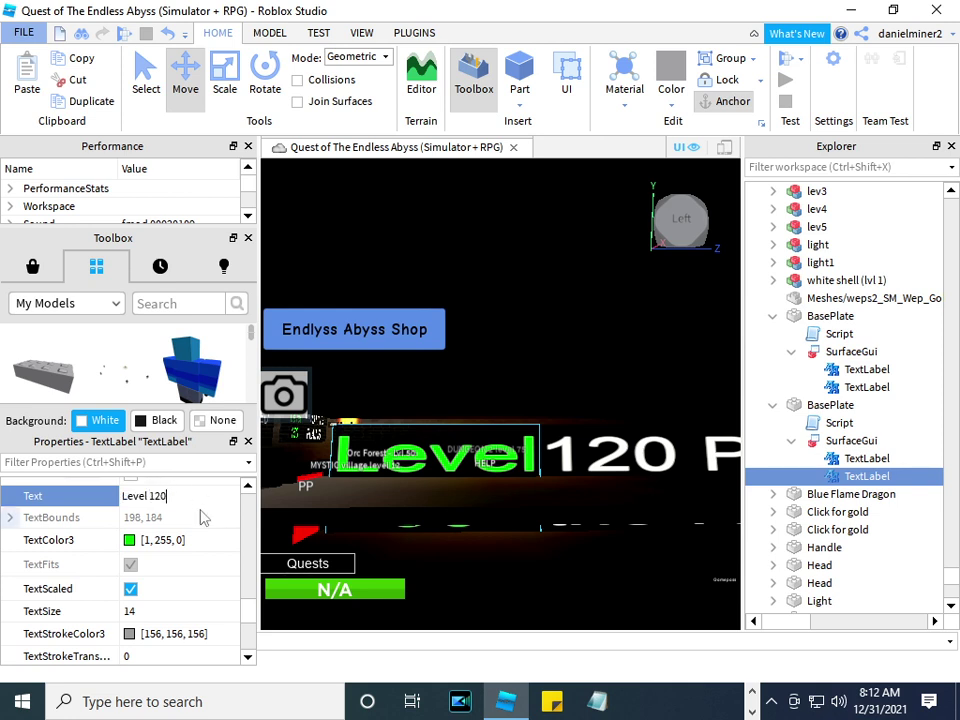
{"action": "right_click", "coordinate": [203, 513]}
{"action": "left_click", "coordinate": [192, 489]}
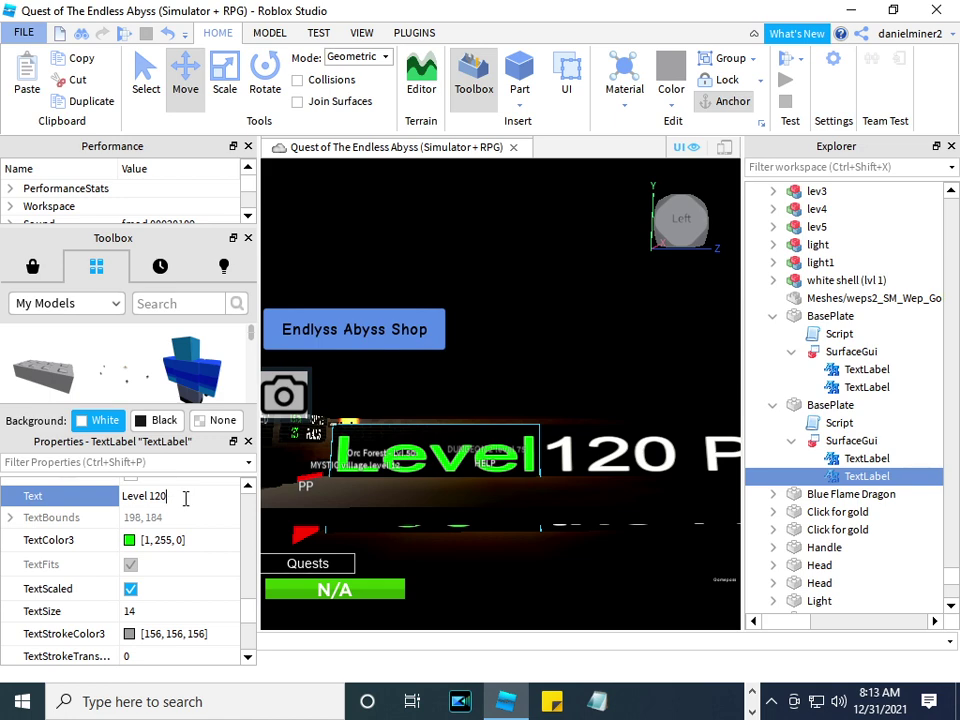
{"action": "type", "text": "?"}
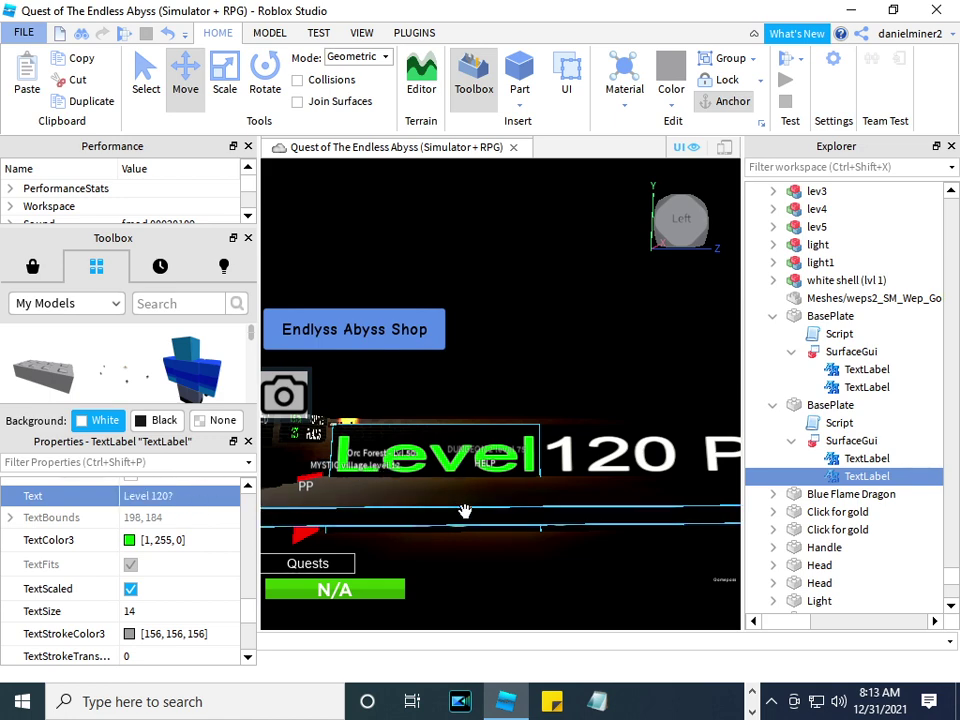
Publish the updated place to Roblox and close Roblox Studio.
{"action": "right_click_drag", "start_coordinate": [463, 509], "coordinate": [461, 507]}
{"action": "left_click", "coordinate": [23, 32]}
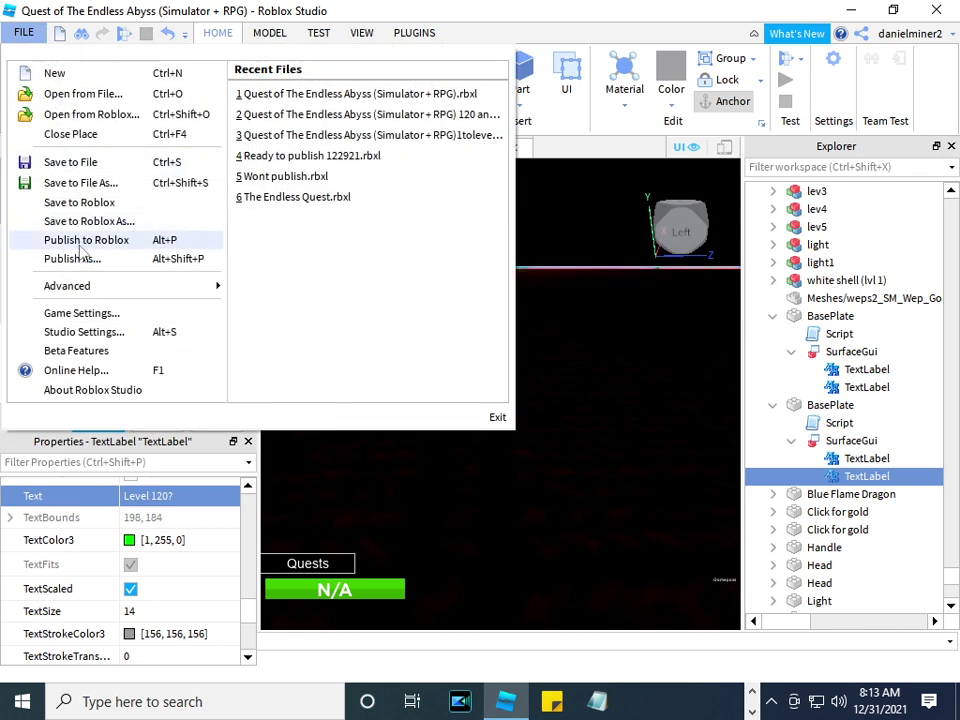
{"action": "left_click", "coordinate": [86, 240]}
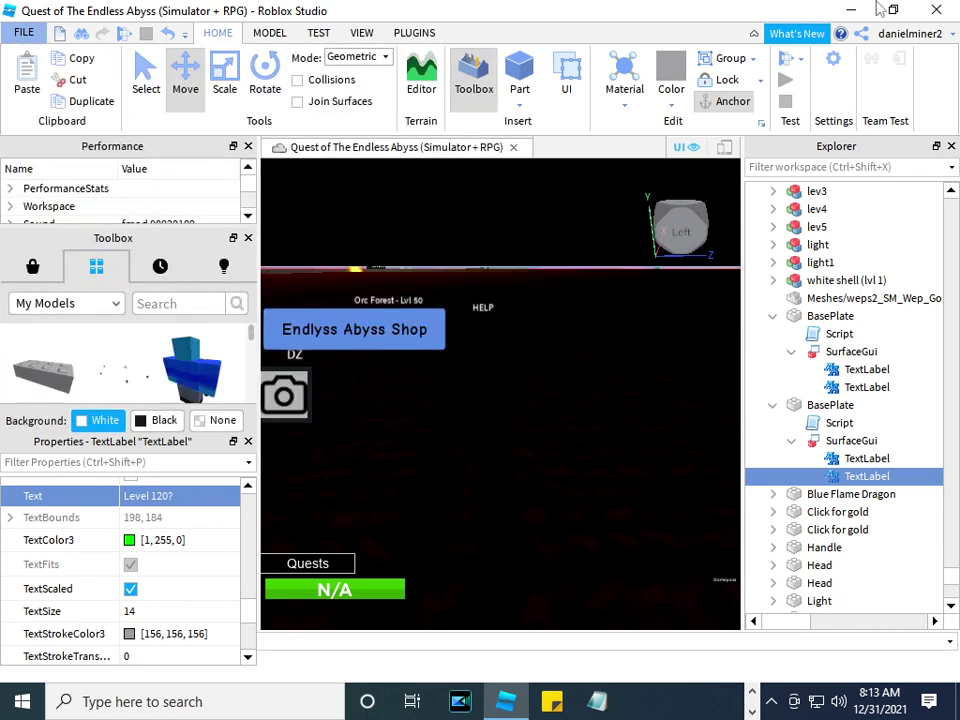
{"action": "left_click", "coordinate": [936, 11]}
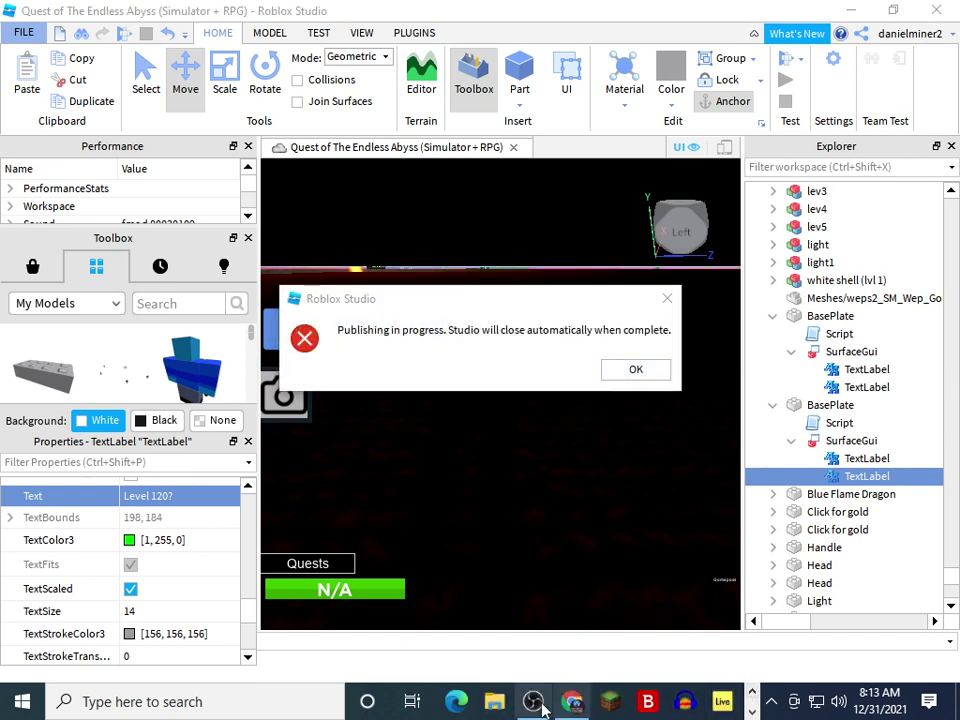
Switch to Chrome and resume the paused "Burn Slow" video on YouTube.
{"action": "left_click", "coordinate": [535, 702]}
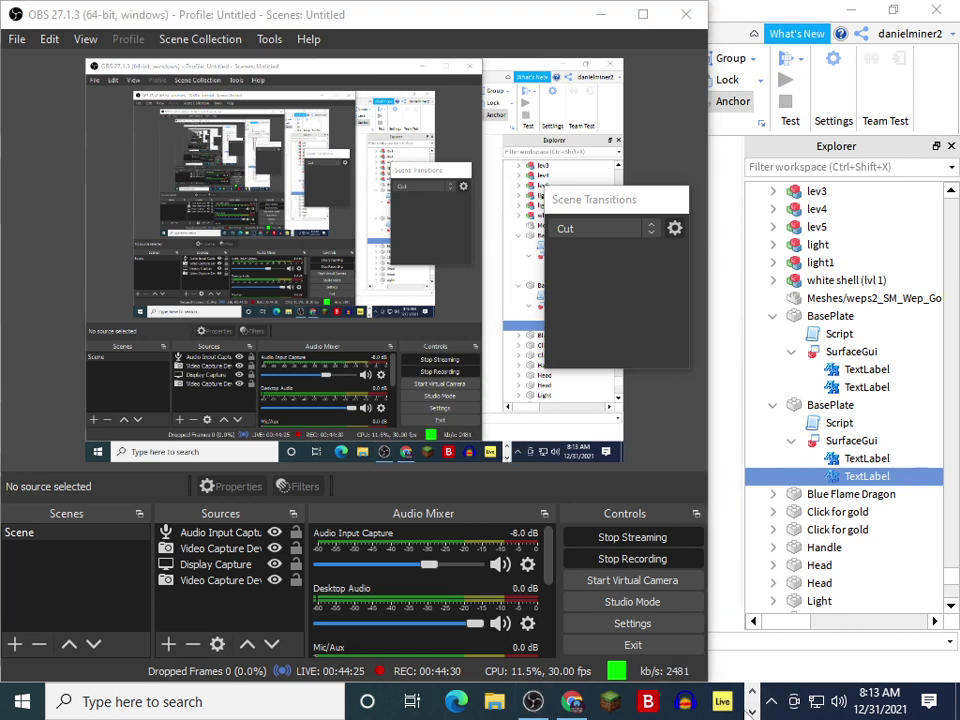
{"action": "left_click", "coordinate": [752, 712]}
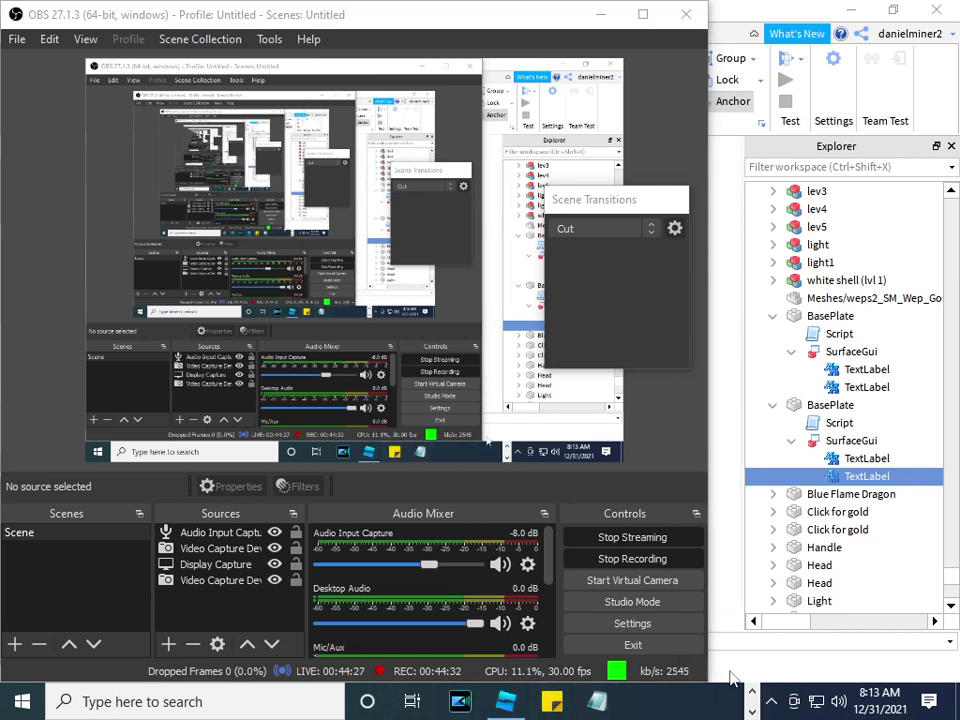
{"action": "left_click", "coordinate": [573, 702]}
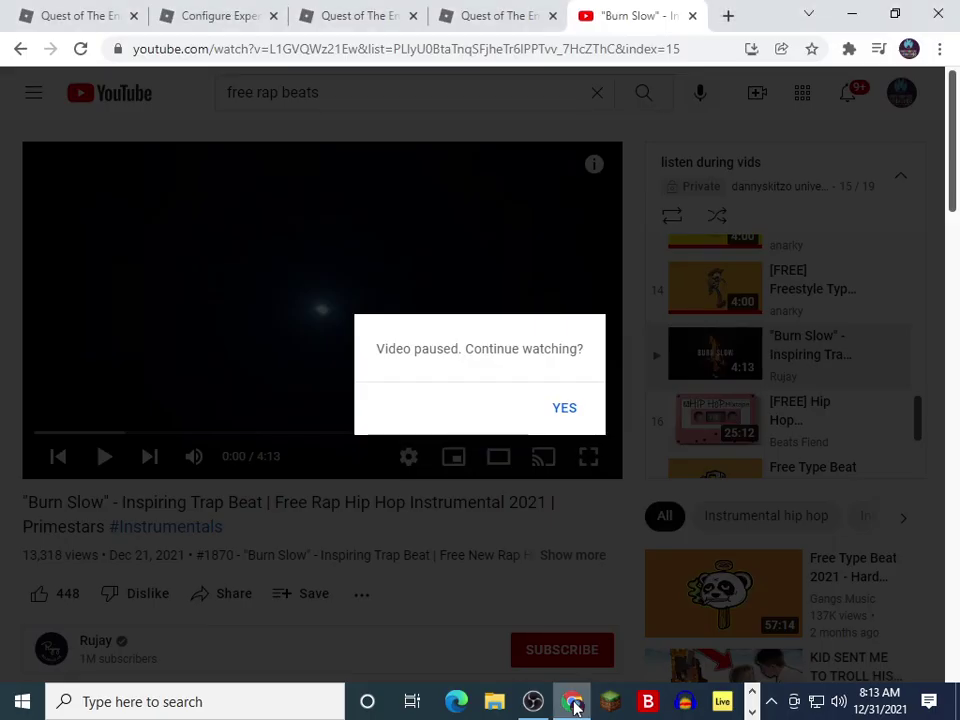
{"action": "left_click", "coordinate": [563, 409]}
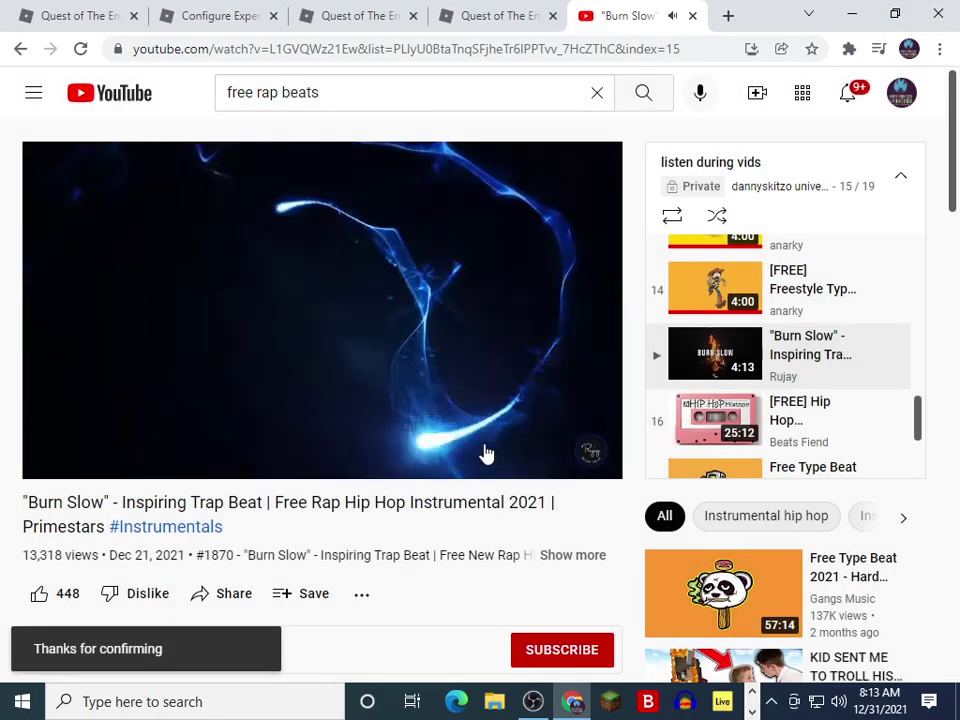
Reload the experience page for Place Number 583 and look over its passes and description.
{"action": "left_click", "coordinate": [490, 12]}
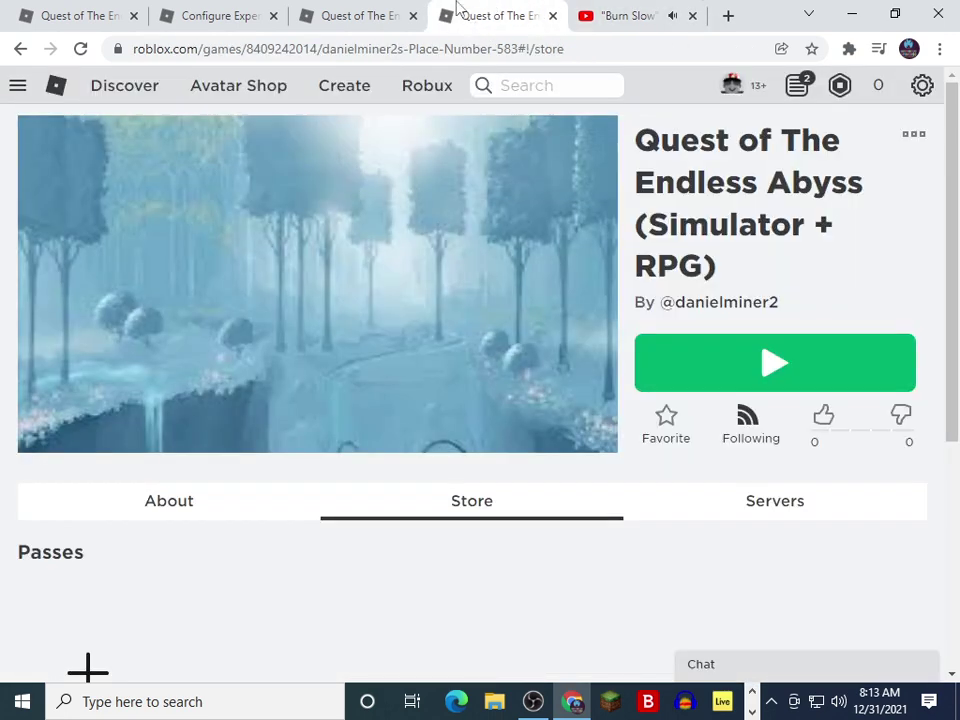
{"action": "left_click", "coordinate": [84, 49]}
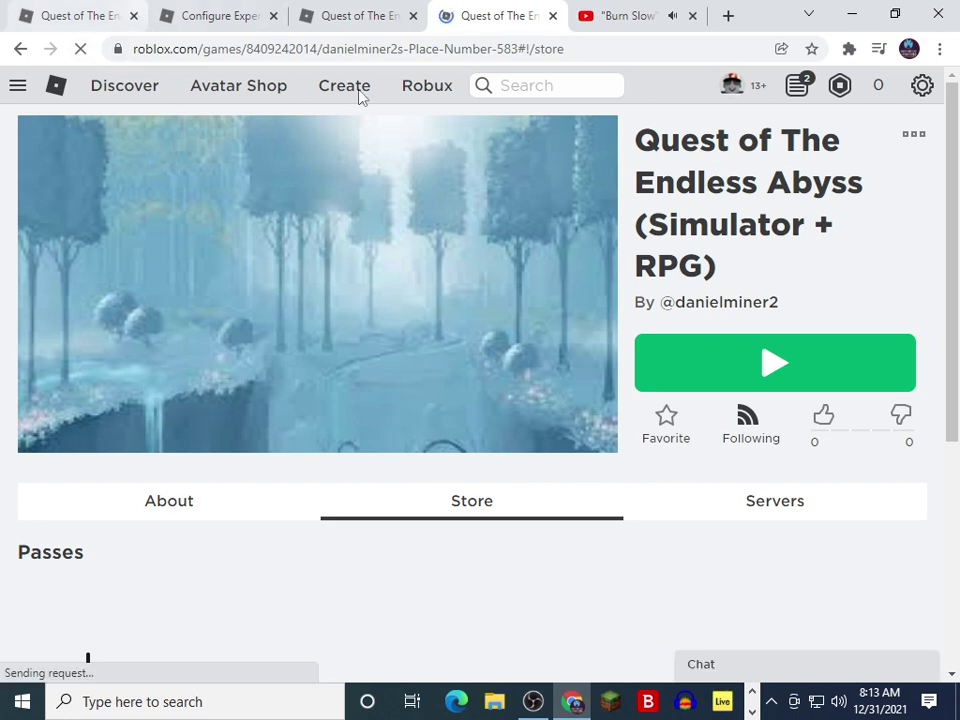
{"action": "scroll", "coordinate": [358, 456], "scroll_direction": "down", "scroll_amount": 3}
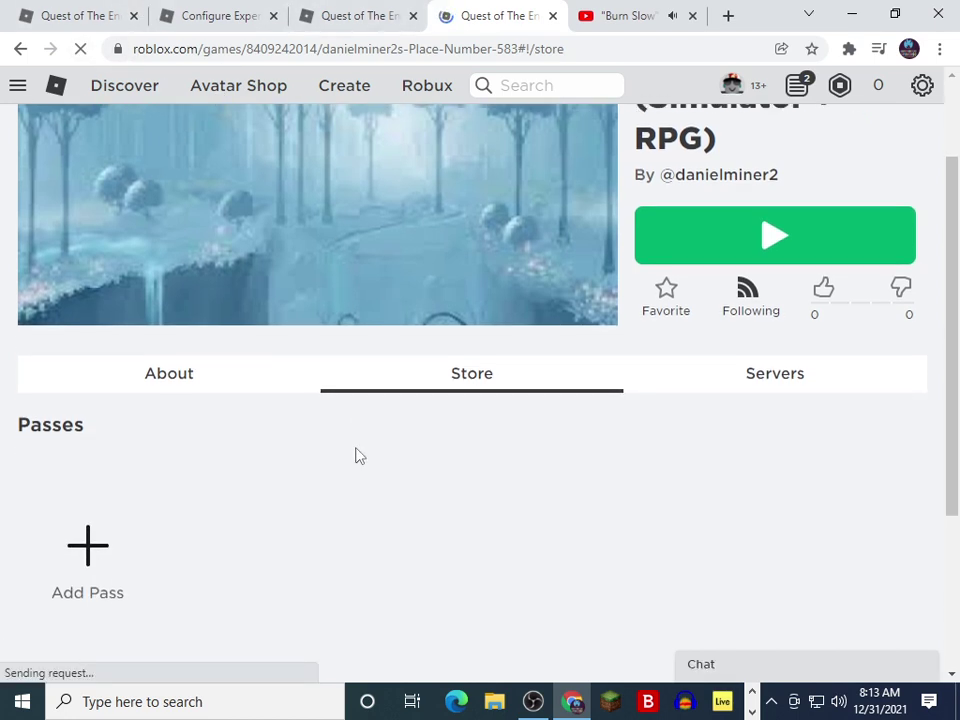
{"action": "scroll", "coordinate": [358, 456], "scroll_direction": "down", "scroll_amount": 3}
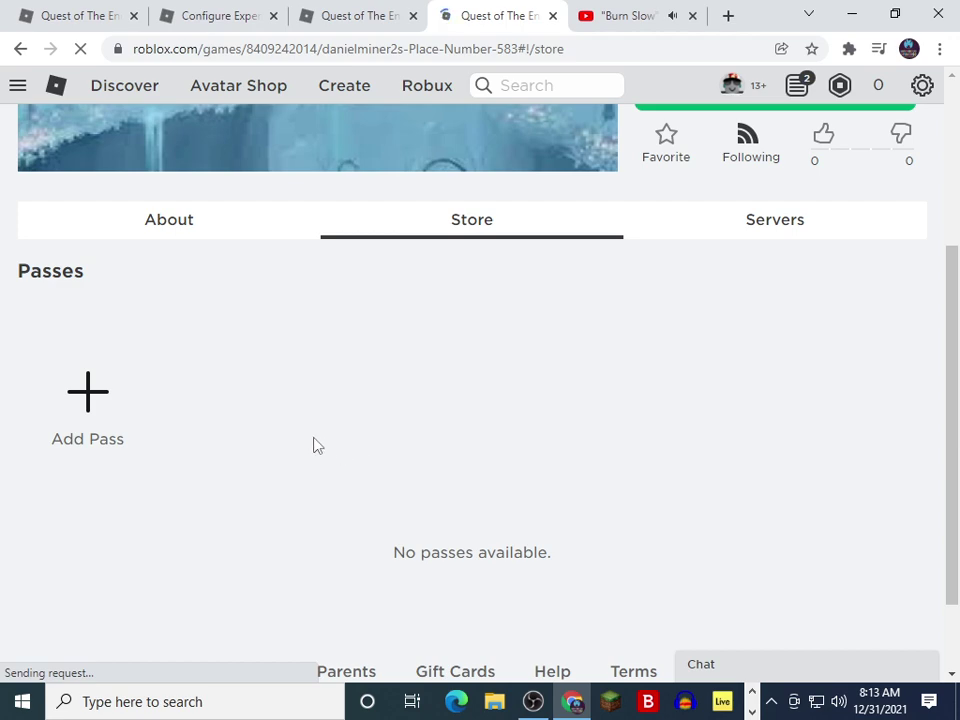
{"action": "scroll", "coordinate": [317, 448], "scroll_direction": "down", "scroll_amount": 4}
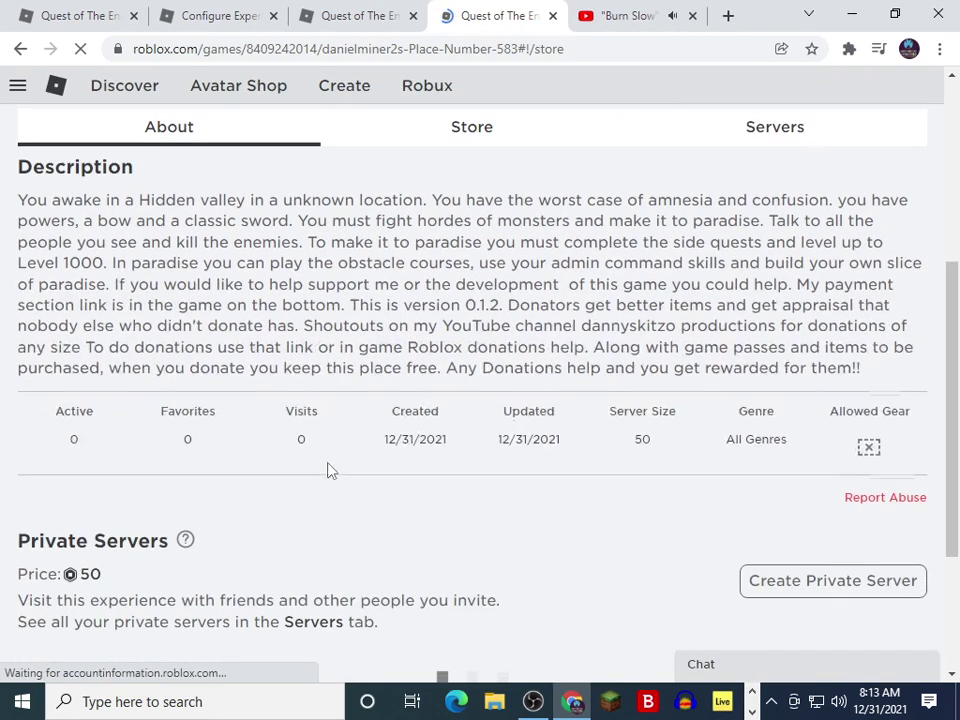
Review the descriptions and statistics of the Part 2 and main experience pages, and return to the main experience's store.
{"action": "left_click", "coordinate": [352, 18]}
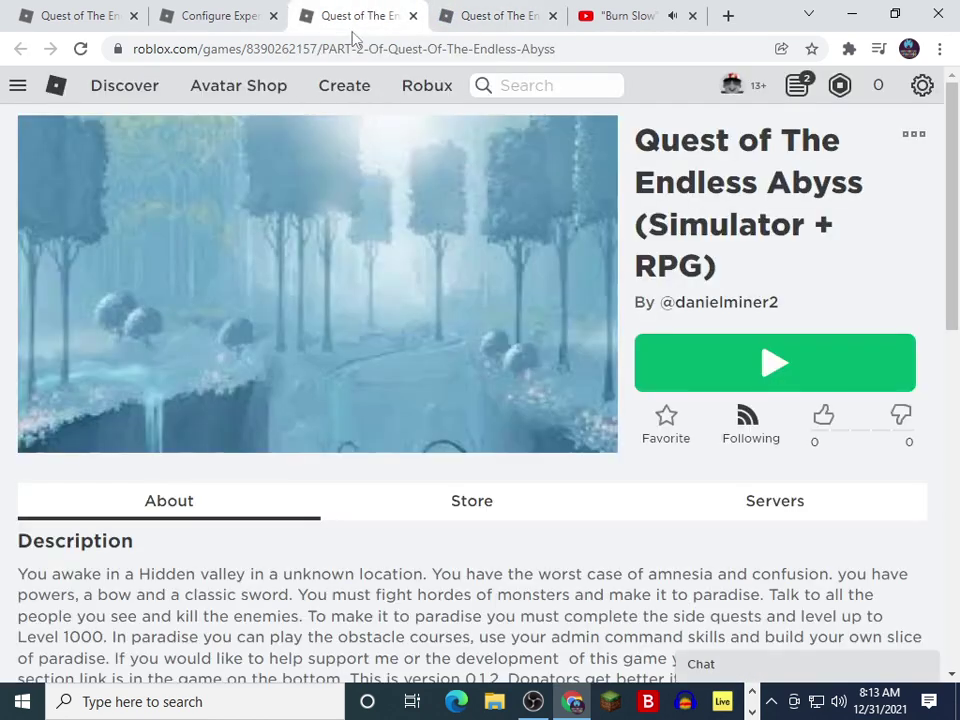
{"action": "scroll", "coordinate": [349, 347], "scroll_direction": "down", "scroll_amount": 4}
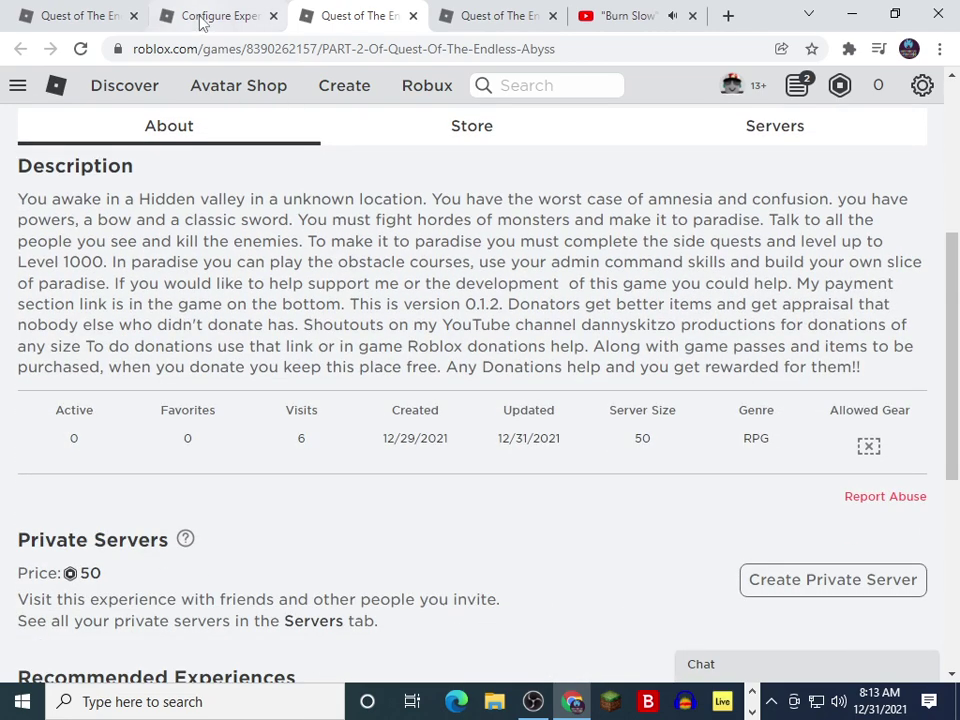
{"action": "left_click", "coordinate": [203, 22]}
{"action": "left_click", "coordinate": [124, 14]}
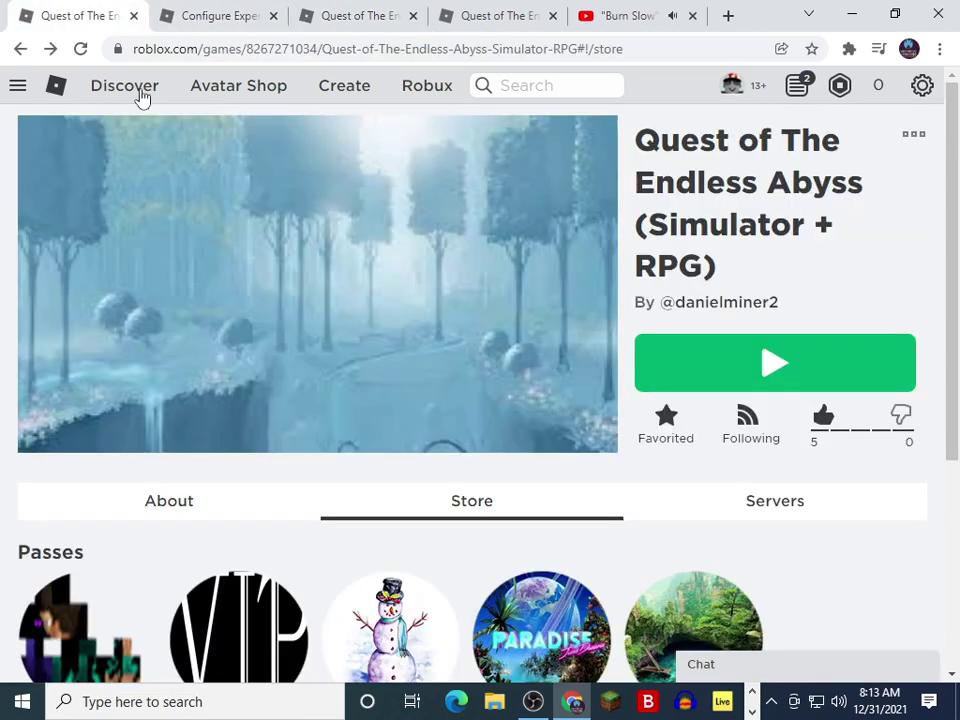
{"action": "left_click", "coordinate": [193, 500]}
{"action": "scroll", "coordinate": [245, 436], "scroll_direction": "down", "scroll_amount": 5}
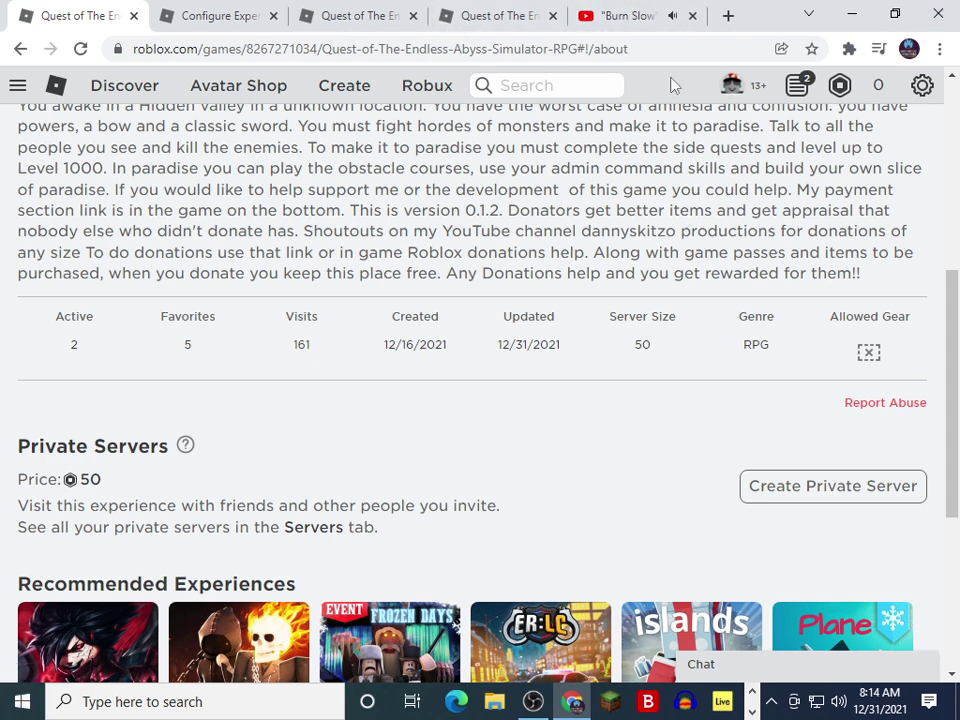
{"action": "key", "text": "alt+Left"}
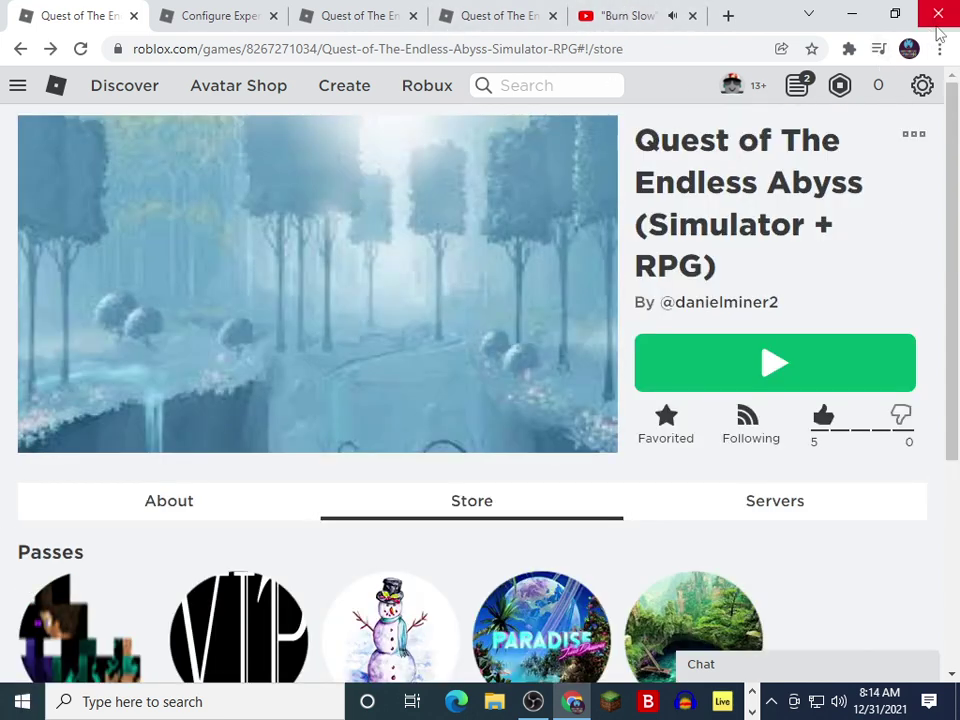
Switch to OBS and maximize its window.
{"action": "left_click", "coordinate": [752, 712]}
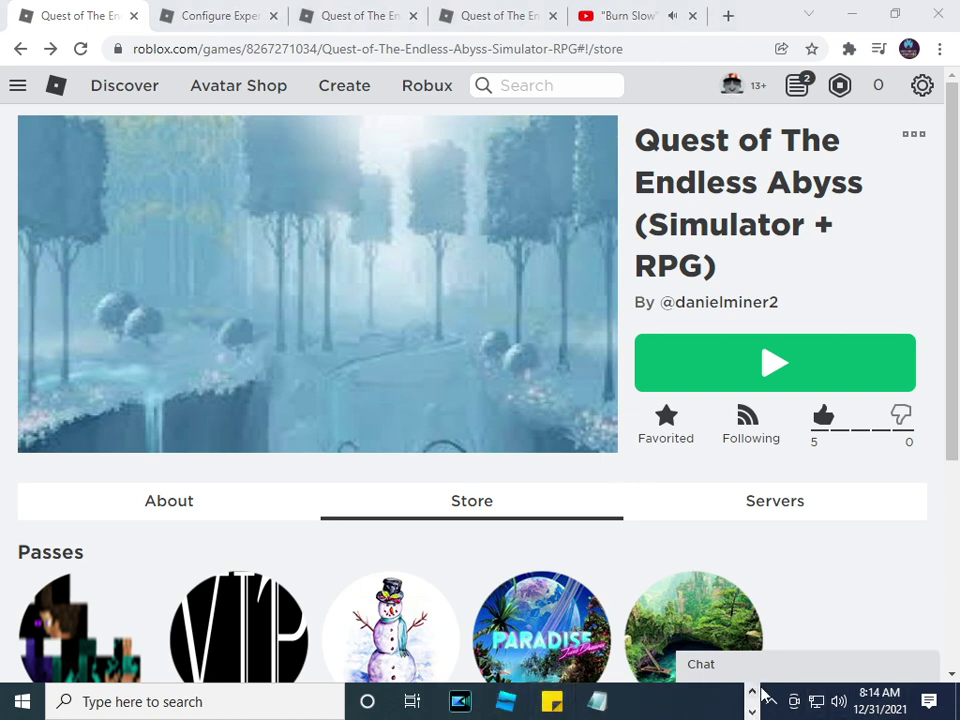
{"action": "left_click", "coordinate": [752, 691]}
{"action": "left_click", "coordinate": [533, 701]}
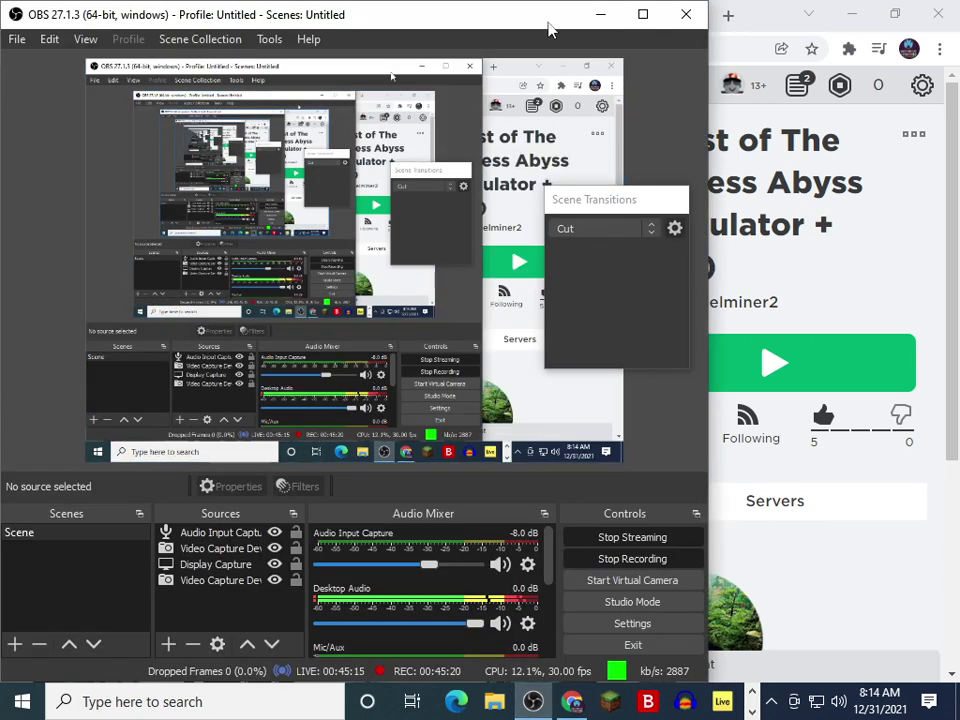
{"action": "left_click", "coordinate": [643, 14]}
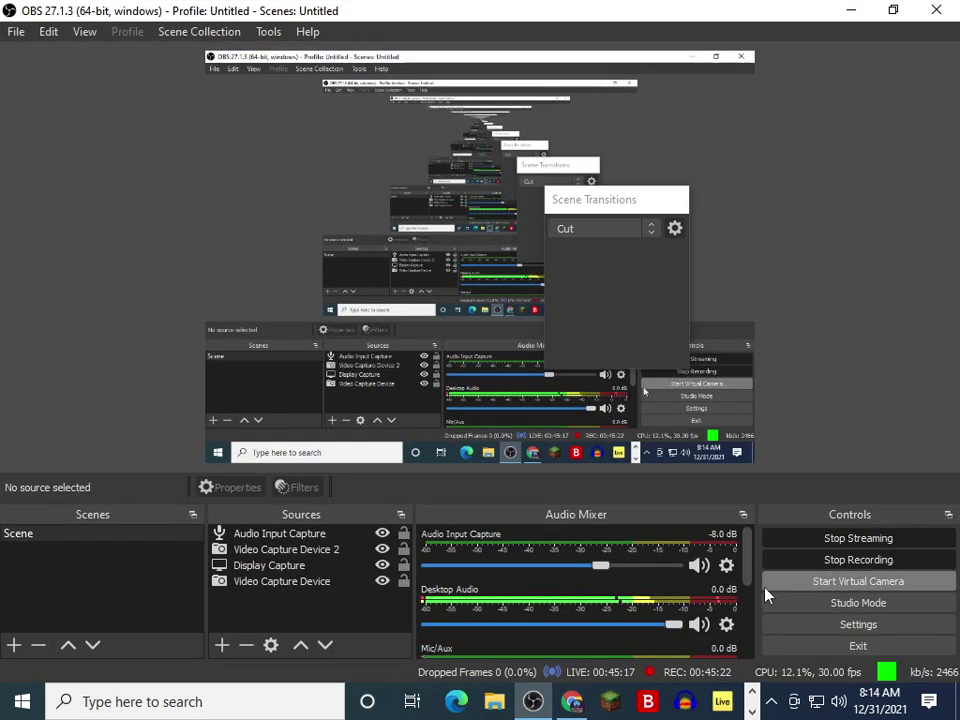
Mute the Mic/Aux channel in the audio mixer.
{"action": "scroll", "coordinate": [650, 630], "scroll_direction": "down", "scroll_amount": 3}
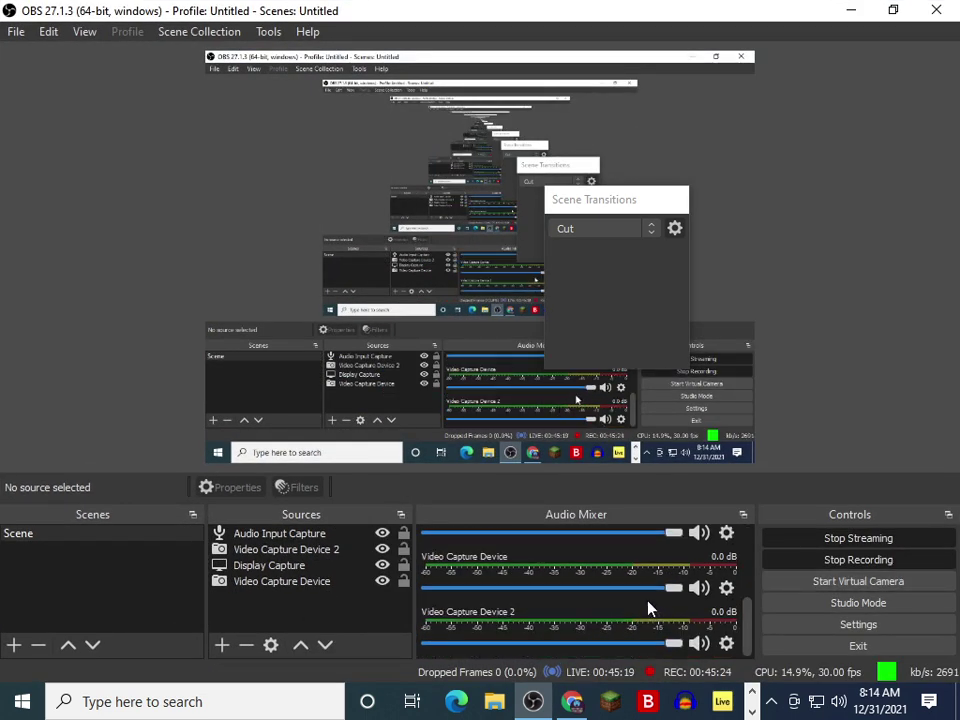
{"action": "scroll", "coordinate": [648, 608], "scroll_direction": "up", "scroll_amount": 1}
{"action": "left_click", "coordinate": [697, 589]}
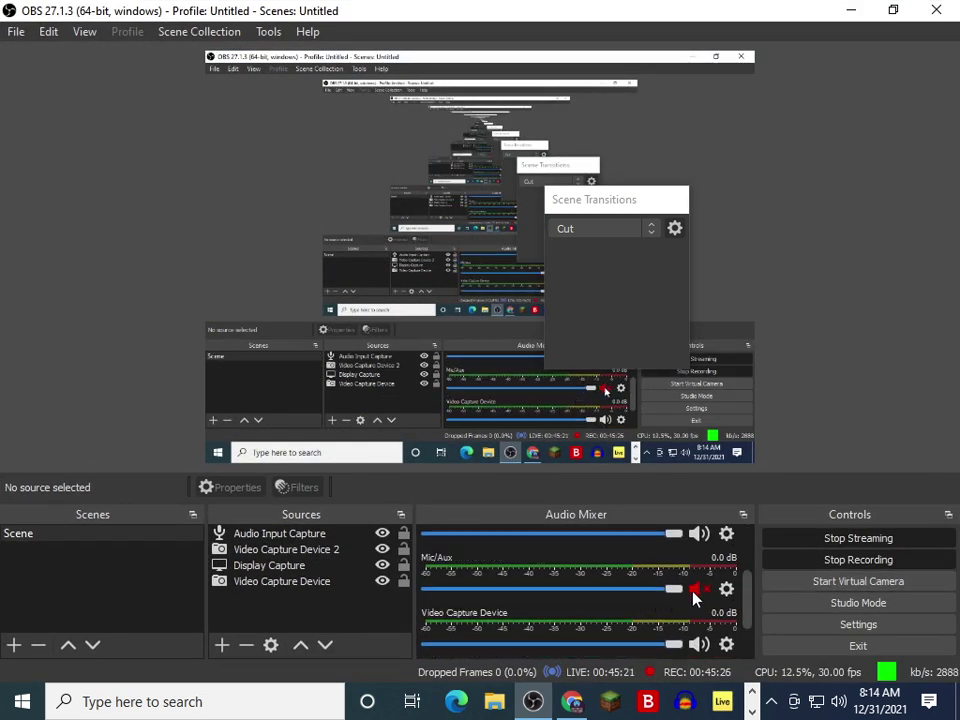
{"action": "scroll", "coordinate": [636, 603], "scroll_direction": "up", "scroll_amount": 2}
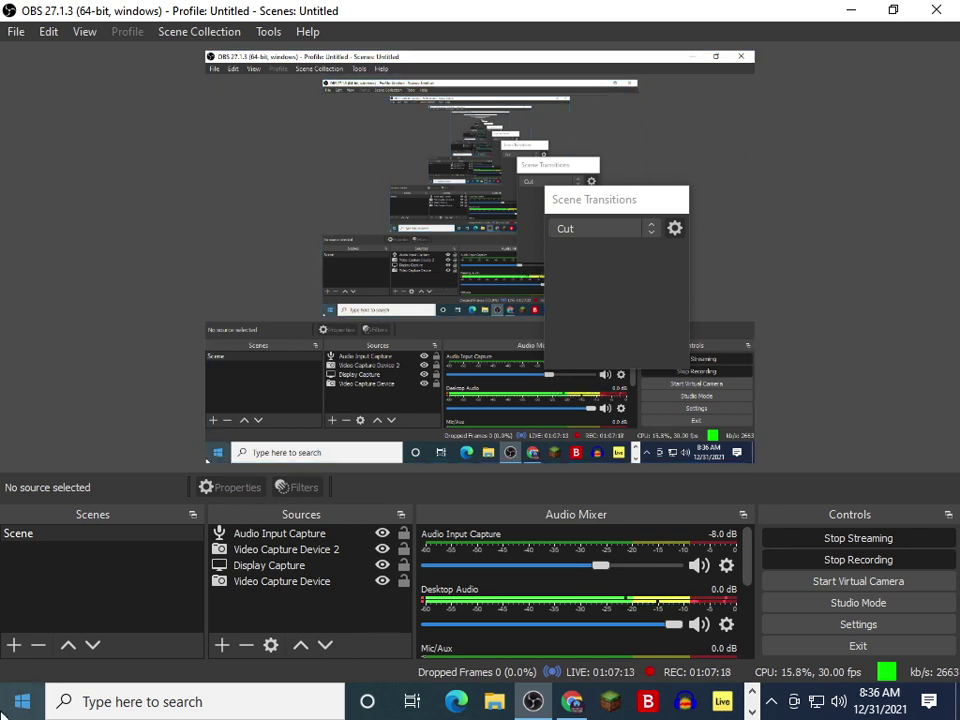
Switch to Chrome and look through the end of the "listen during vids" playlist on YouTube.
{"action": "mouse_move", "coordinate": [572, 701]}
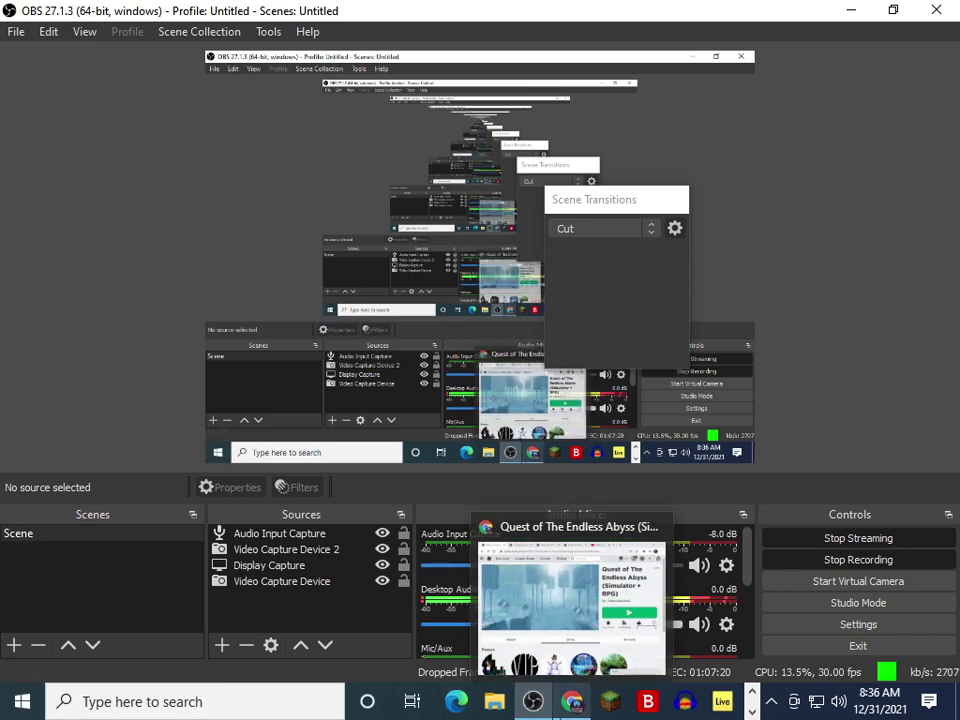
{"action": "left_click", "coordinate": [565, 655]}
{"action": "left_click", "coordinate": [660, 22]}
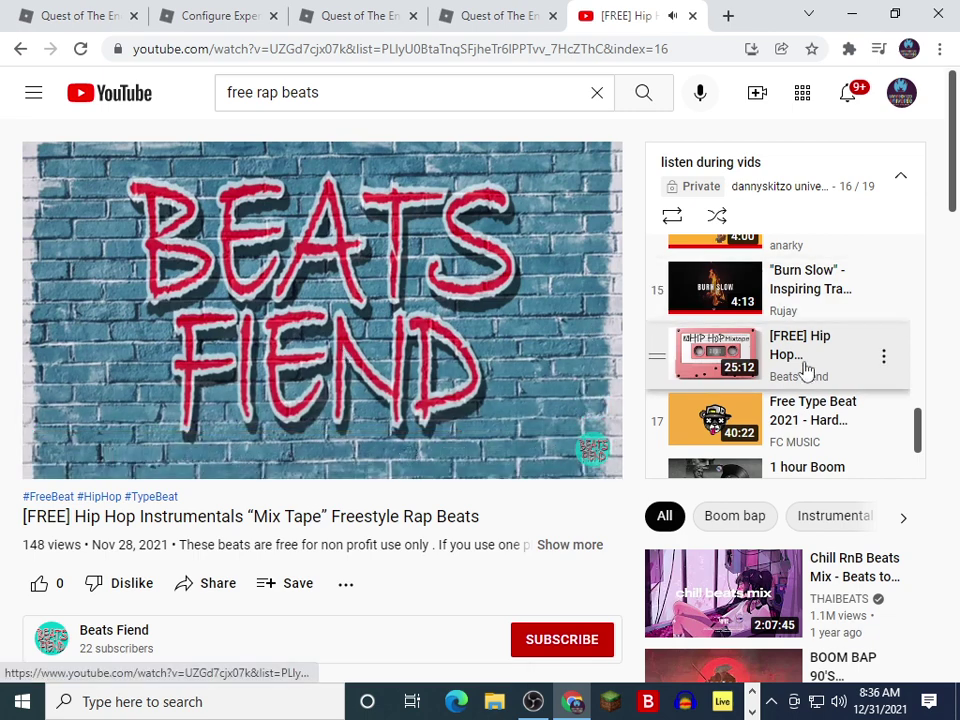
{"action": "scroll", "coordinate": [804, 369], "scroll_direction": "down", "scroll_amount": 1}
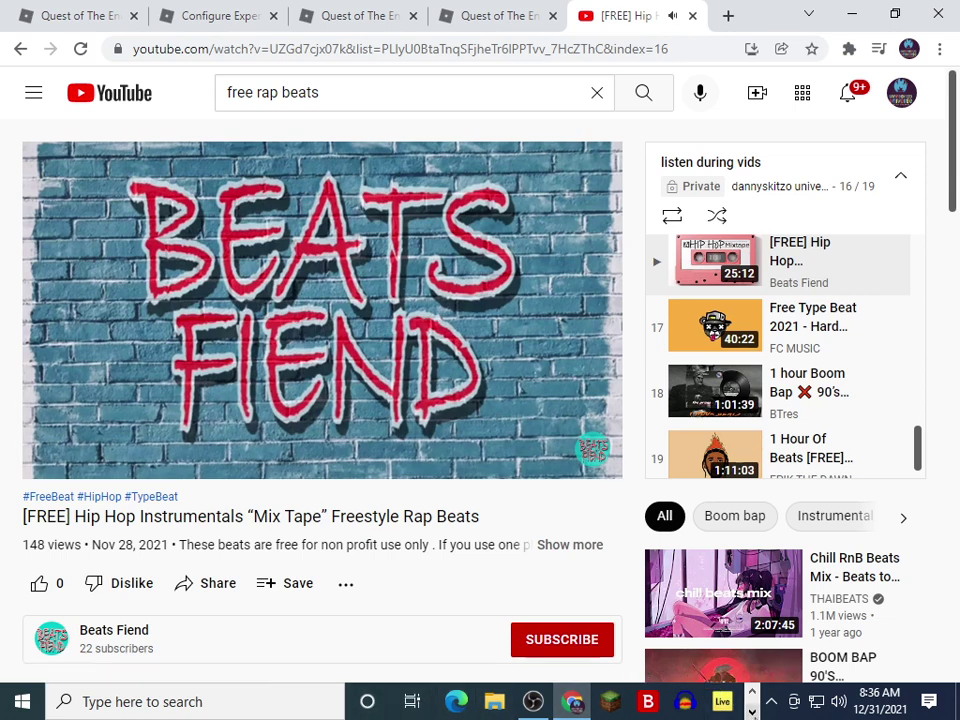
{"action": "left_click", "coordinate": [752, 712]}
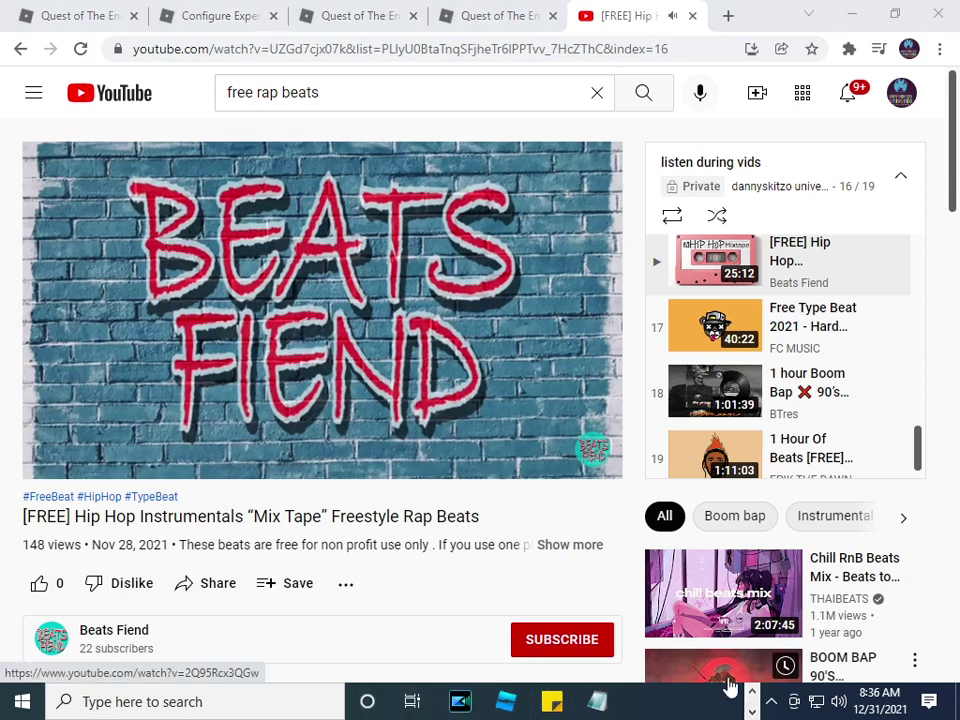
{"action": "left_click", "coordinate": [752, 692]}
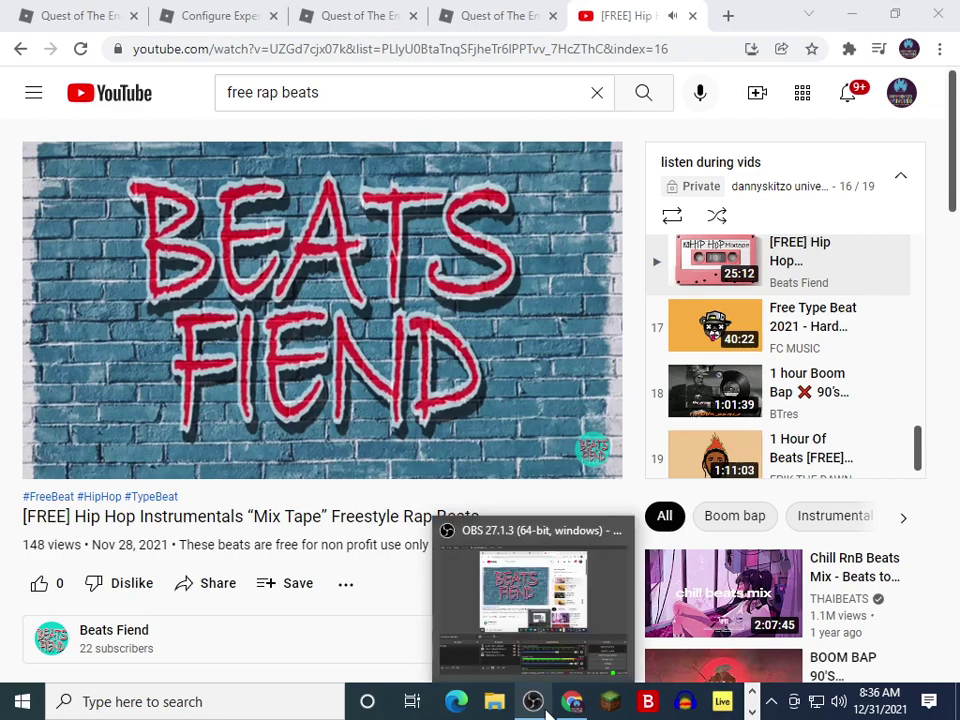
Return to the Part 2 experience page on Roblox and launch the game from it.
{"action": "mouse_move", "coordinate": [575, 703]}
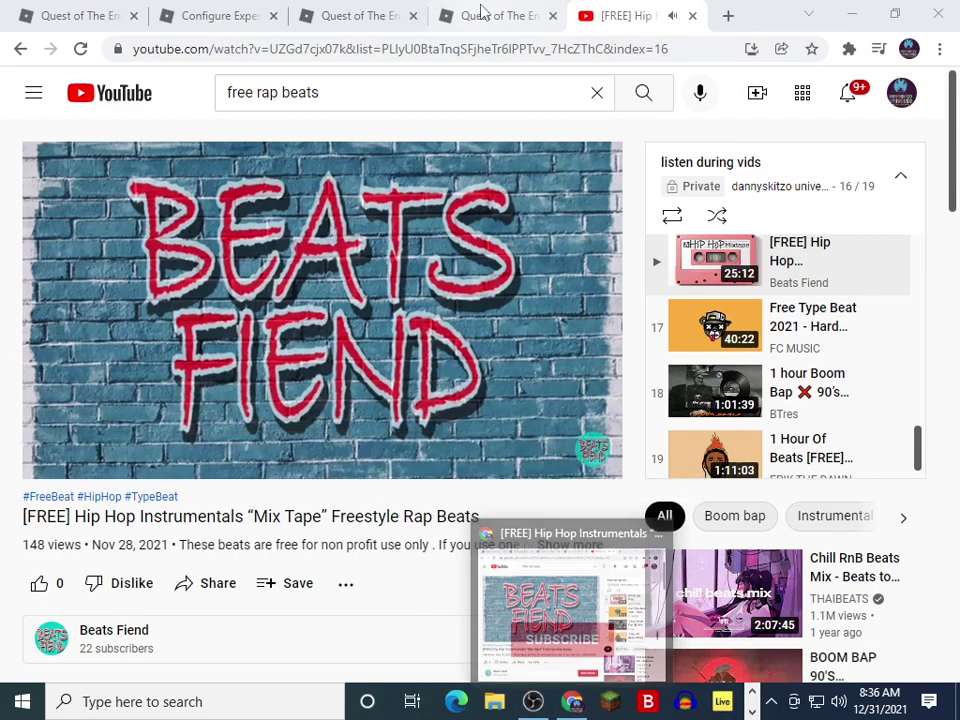
{"action": "left_click", "coordinate": [476, 12]}
{"action": "left_click", "coordinate": [322, 10]}
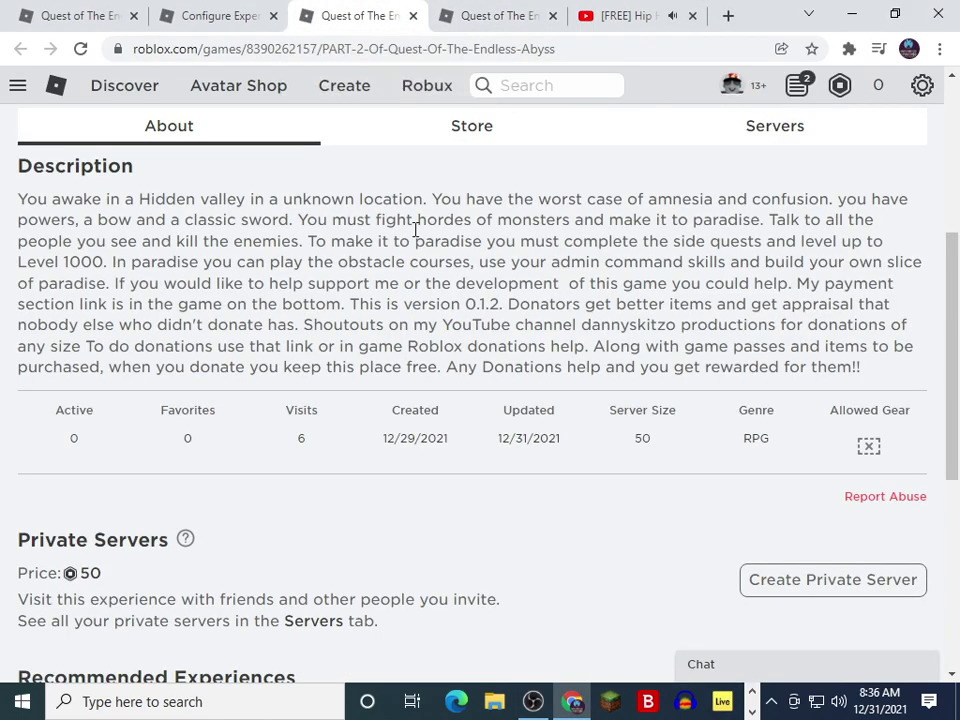
{"action": "scroll", "coordinate": [548, 392], "scroll_direction": "up", "scroll_amount": 4}
{"action": "left_click", "coordinate": [752, 345]}
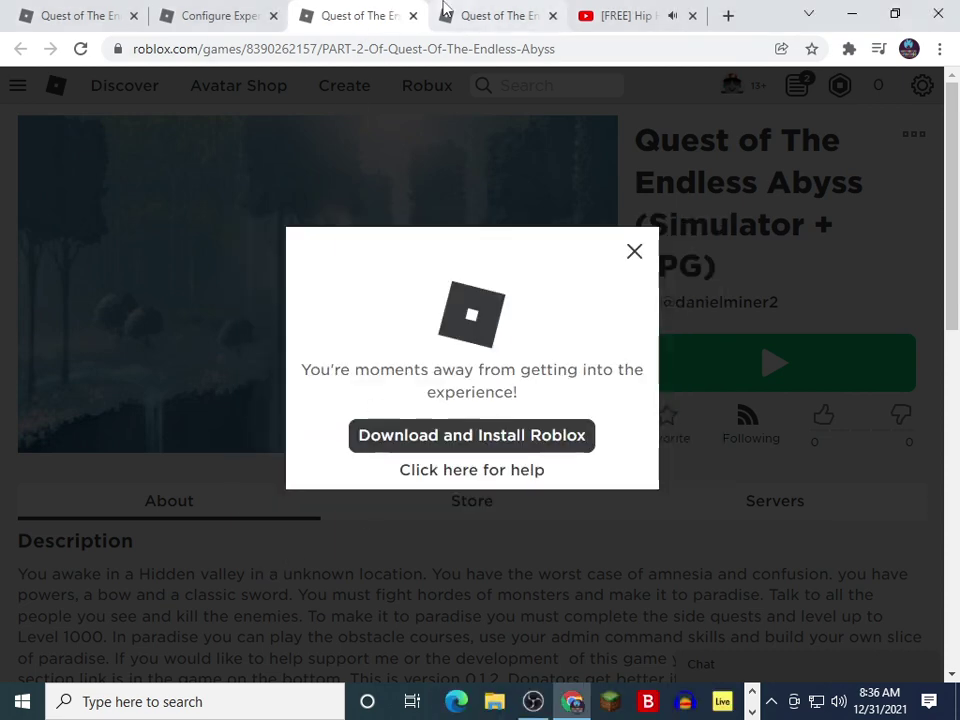
Open the Place Number 583 experience for editing in Roblox Studio from its Roblox page.
{"action": "left_click", "coordinate": [493, 10]}
{"action": "scroll", "coordinate": [610, 197], "scroll_direction": "up", "scroll_amount": 4}
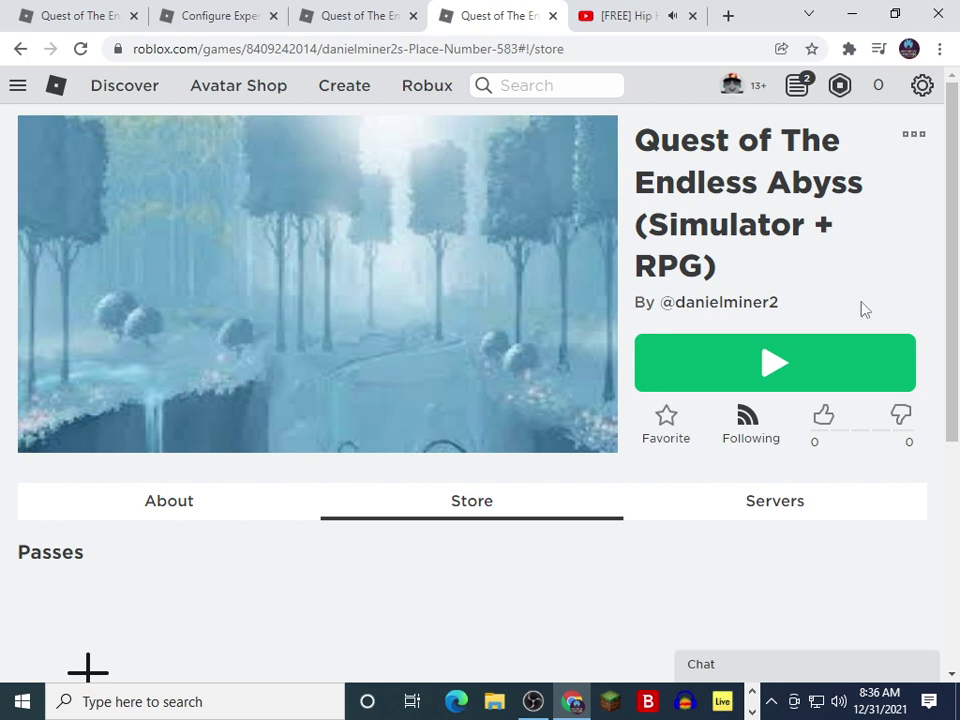
{"action": "left_click", "coordinate": [911, 136]}
{"action": "left_click", "coordinate": [874, 164]}
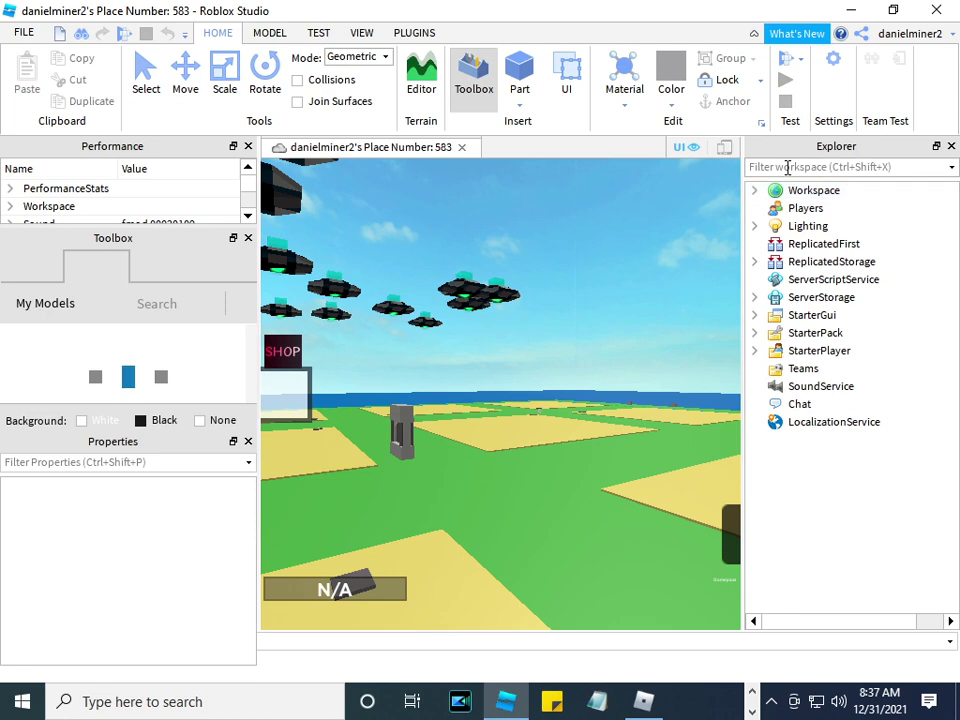
Filter the Explorer by "spawnl", delete SpawnLocation1 through SpawnLocation9, and clear the filter.
{"action": "left_click", "coordinate": [788, 168]}
{"action": "type", "text": "s"}
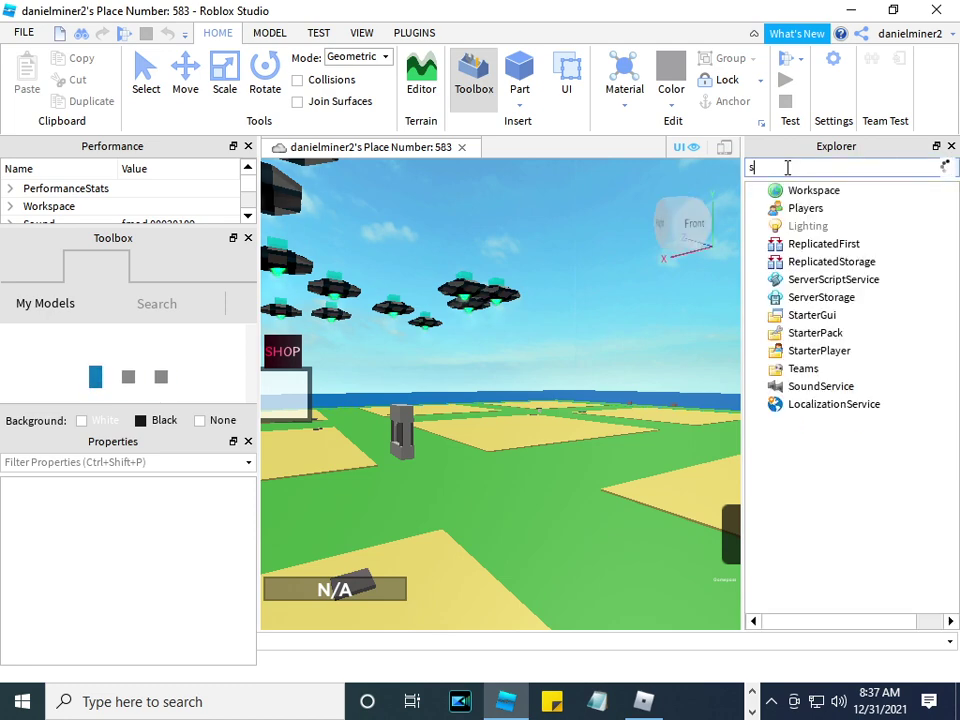
{"action": "type", "text": "pawn"}
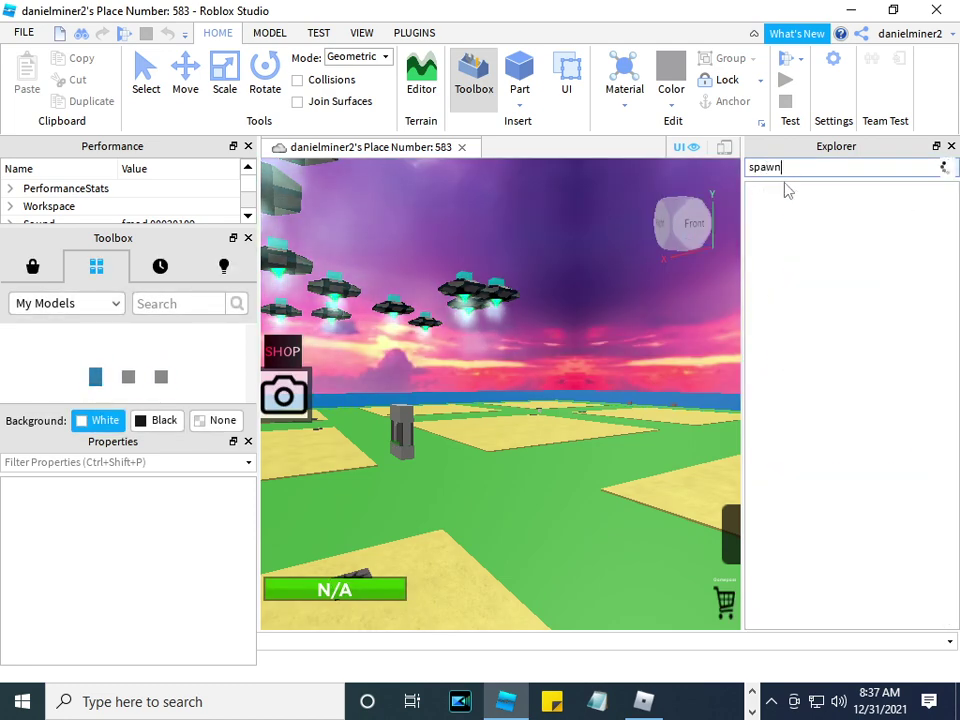
{"action": "type", "text": "l"}
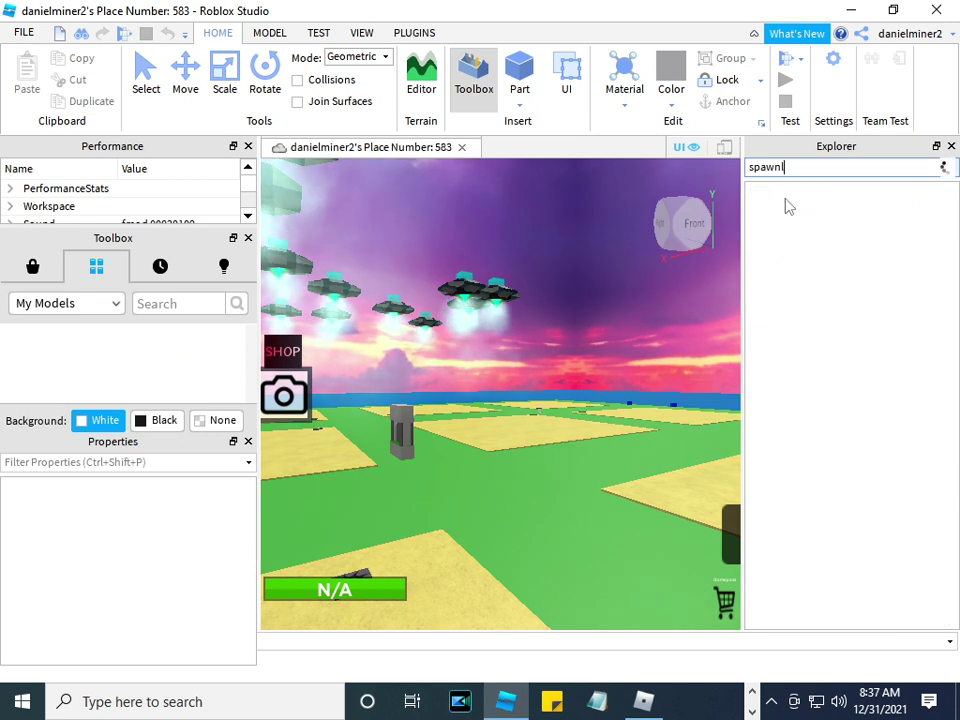
{"action": "left_click", "coordinate": [840, 226]}
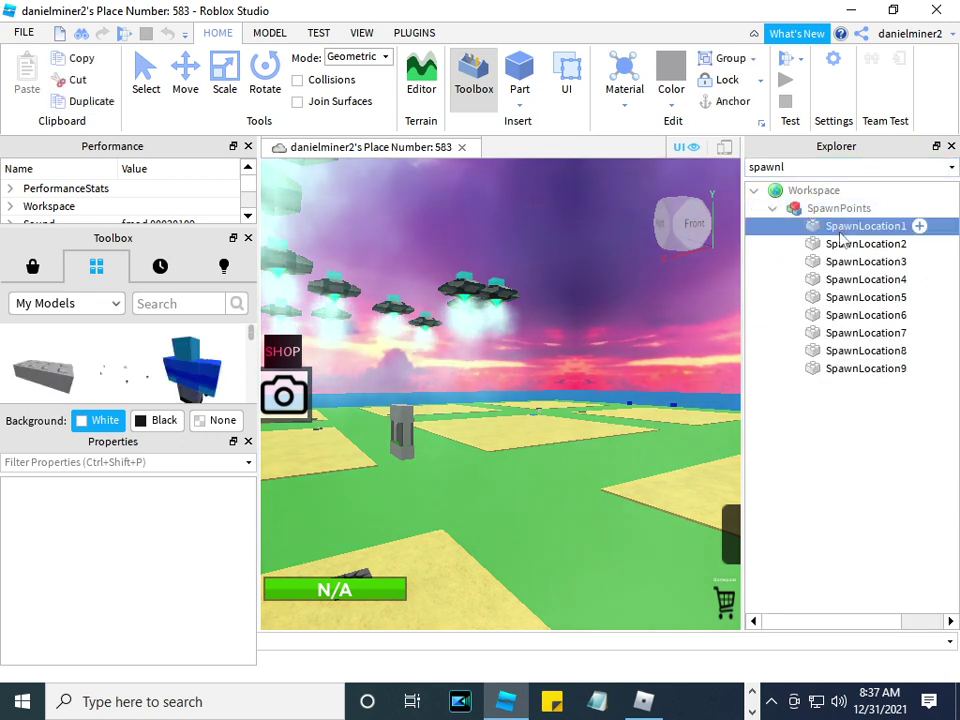
{"action": "left_click", "coordinate": [838, 368], "text": "shift"}
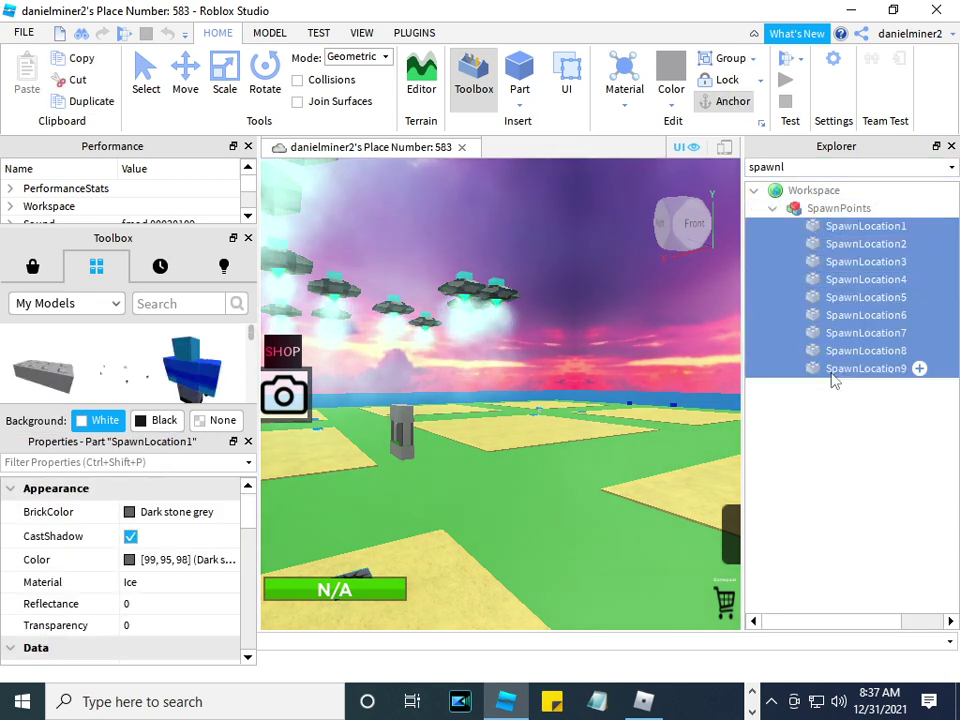
{"action": "key", "text": "Delete"}
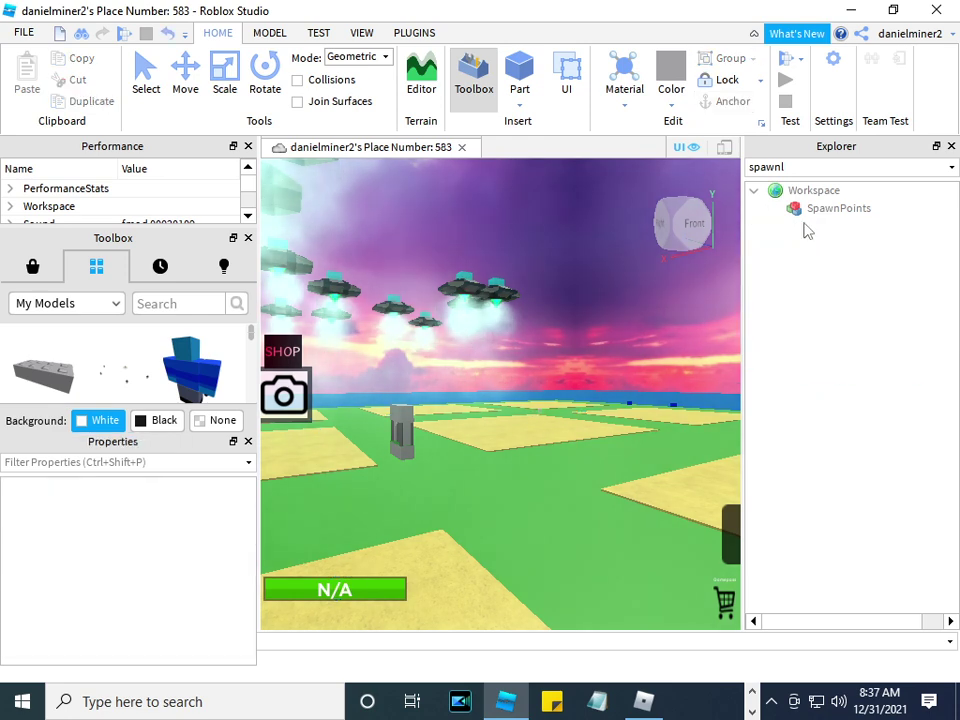
{"action": "left_click", "coordinate": [788, 167]}
{"action": "key", "text": "BackSpace"}
{"action": "key", "text": "BackSpace"}
{"action": "key", "text": "BackSpace"}
{"action": "key", "text": "BackSpace"}
{"action": "key", "text": "BackSpace"}
{"action": "key", "text": "BackSpace"}
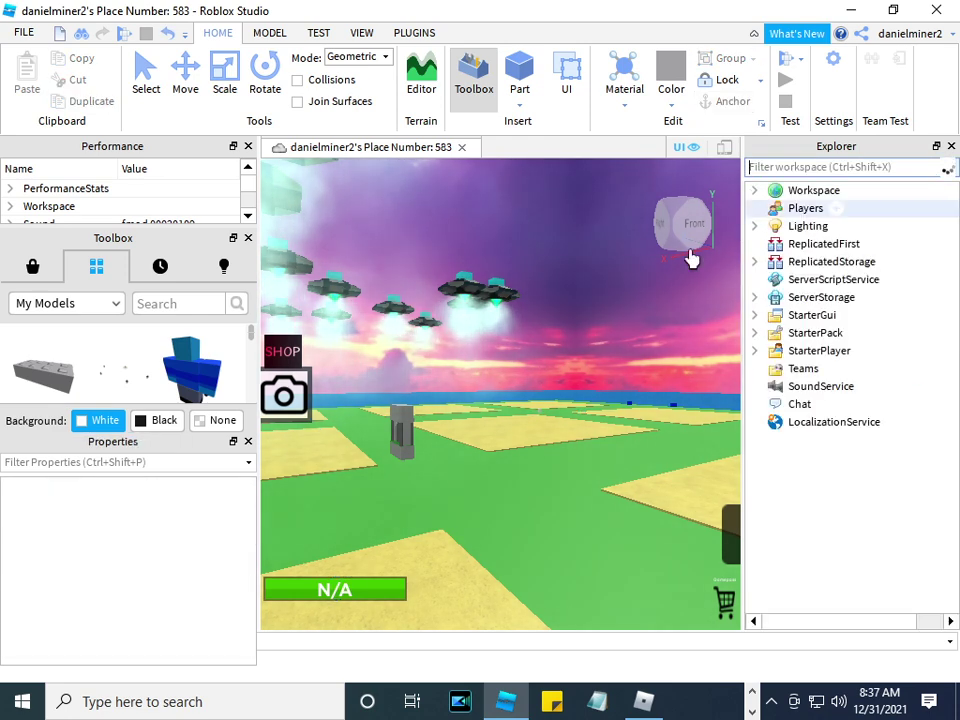
Insert the Neutral Spawn model from the Toolbox marketplace onto the grass beside a sand plot.
{"action": "right_click_drag", "start_coordinate": [585, 323], "coordinate": [575, 323]}
{"action": "scroll", "coordinate": [584, 324], "scroll_direction": "down", "scroll_amount": 7}
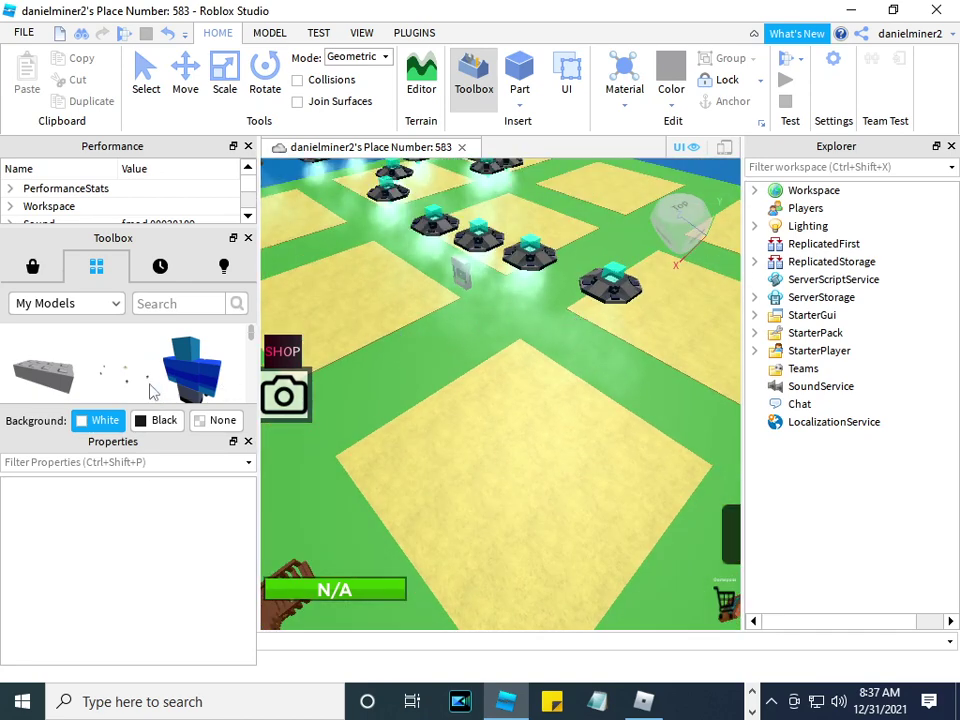
{"action": "left_click", "coordinate": [32, 265]}
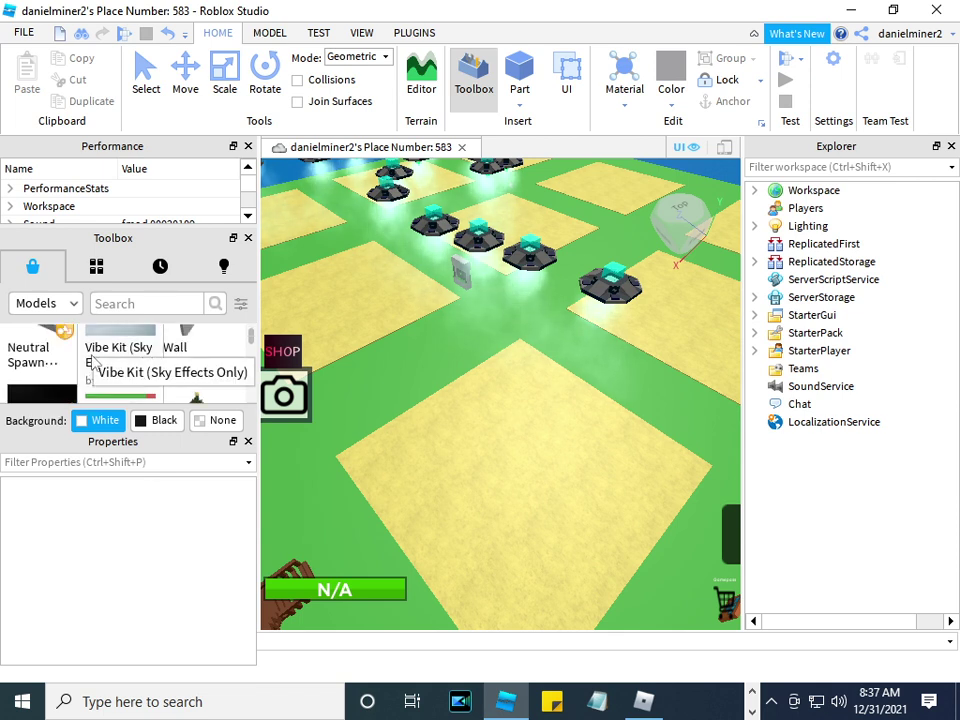
{"action": "scroll", "coordinate": [64, 350], "scroll_direction": "up", "scroll_amount": 1}
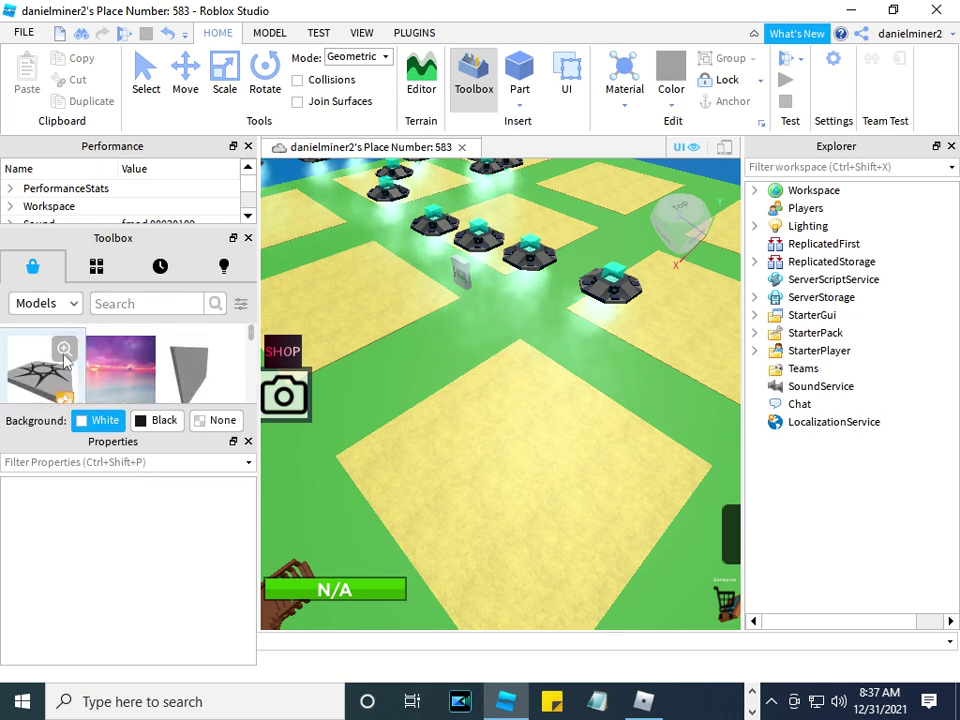
{"action": "left_click_drag", "start_coordinate": [270, 340], "coordinate": [442, 366]}
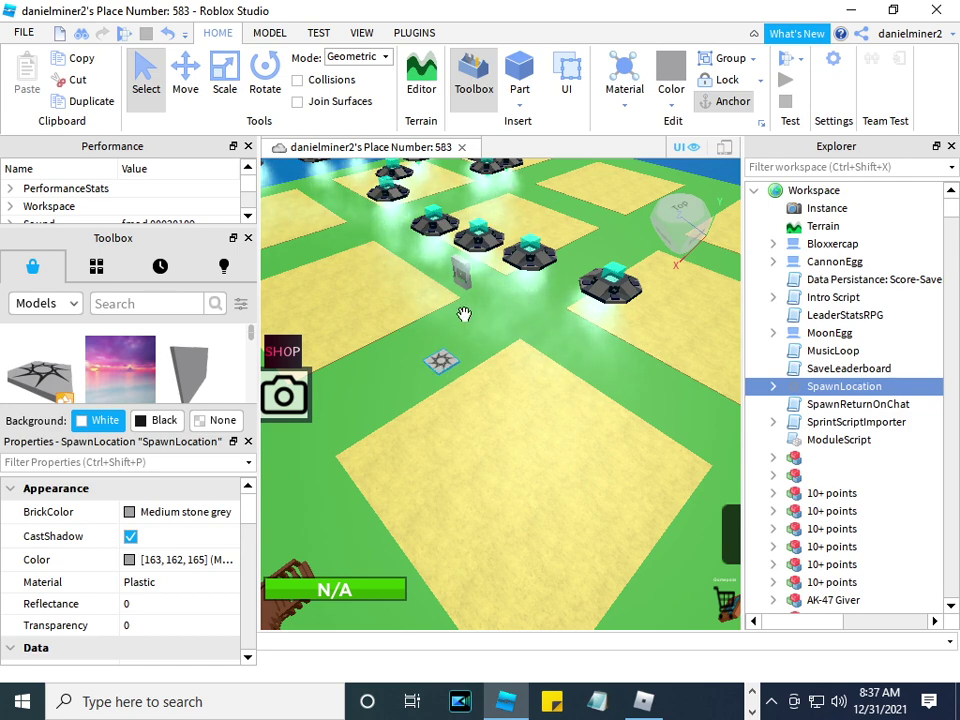
Move the new spawn location to the grass between the sand plots near the grey gate and publish the place to Roblox.
{"action": "right_click_drag", "start_coordinate": [534, 315], "coordinate": [514, 317]}
{"action": "left_click_drag", "start_coordinate": [533, 332], "coordinate": [402, 362]}
{"action": "scroll", "coordinate": [402, 362], "scroll_direction": "down", "scroll_amount": 4}
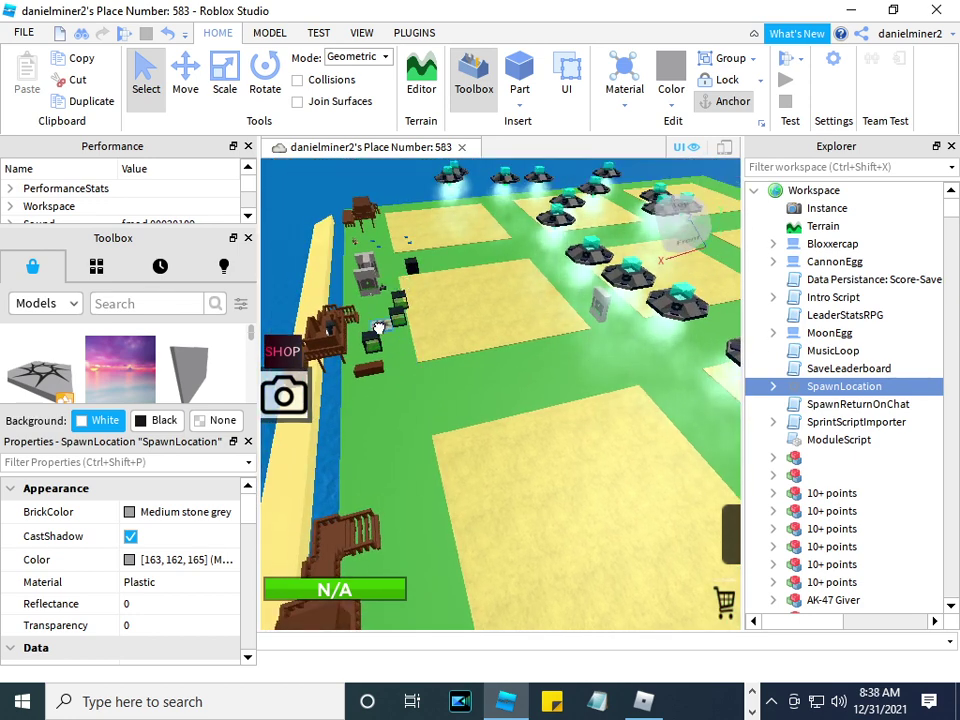
{"action": "left_click_drag", "start_coordinate": [379, 327], "coordinate": [610, 349]}
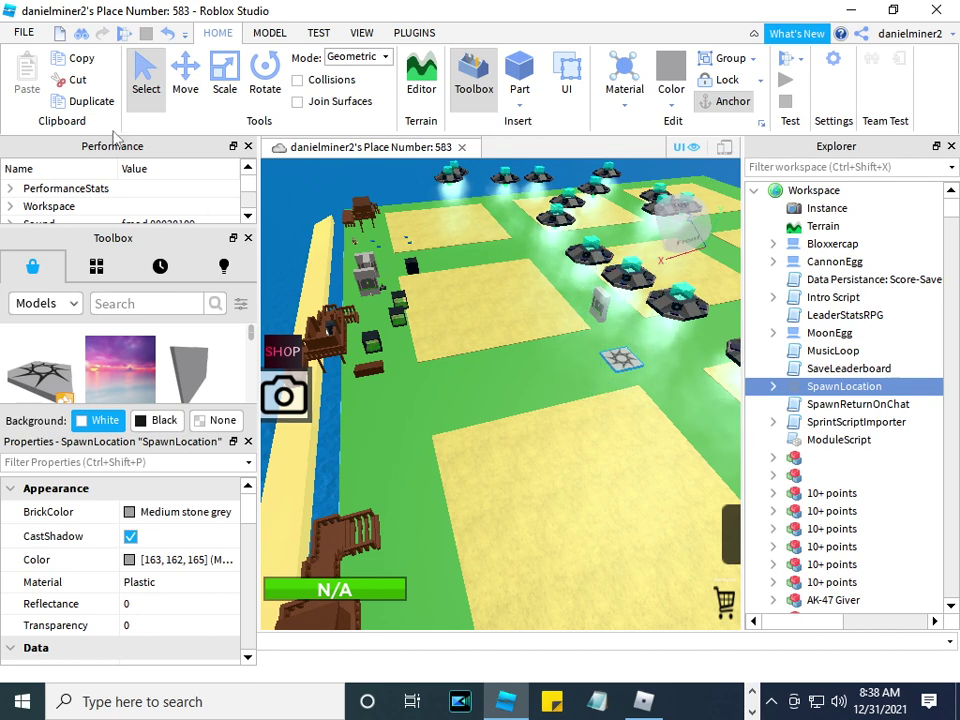
{"action": "left_click", "coordinate": [26, 34]}
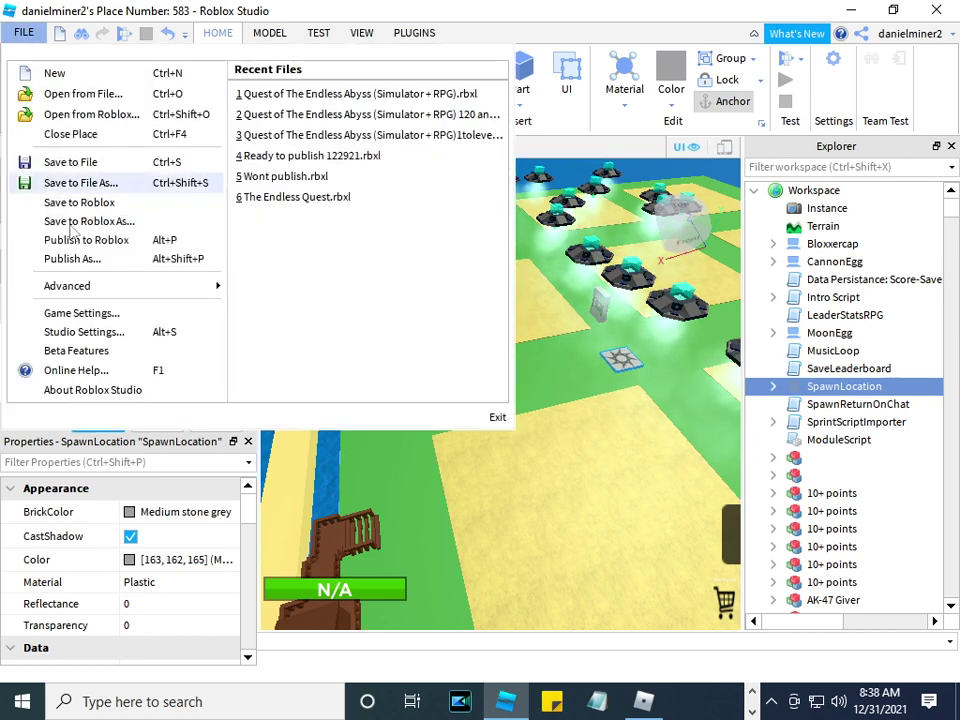
{"action": "left_click", "coordinate": [85, 242]}
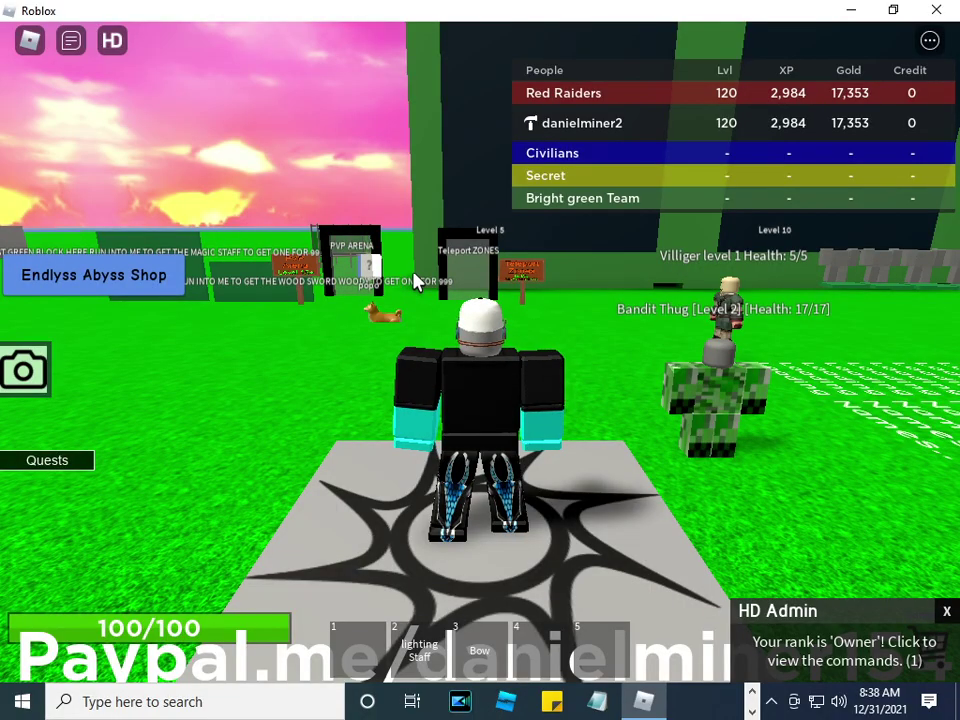
In the running Roblox game, walk the character from the spawn pad through the Teleport ZONES portal.
{"action": "key", "text": "w"}
{"action": "key", "text": "w"}
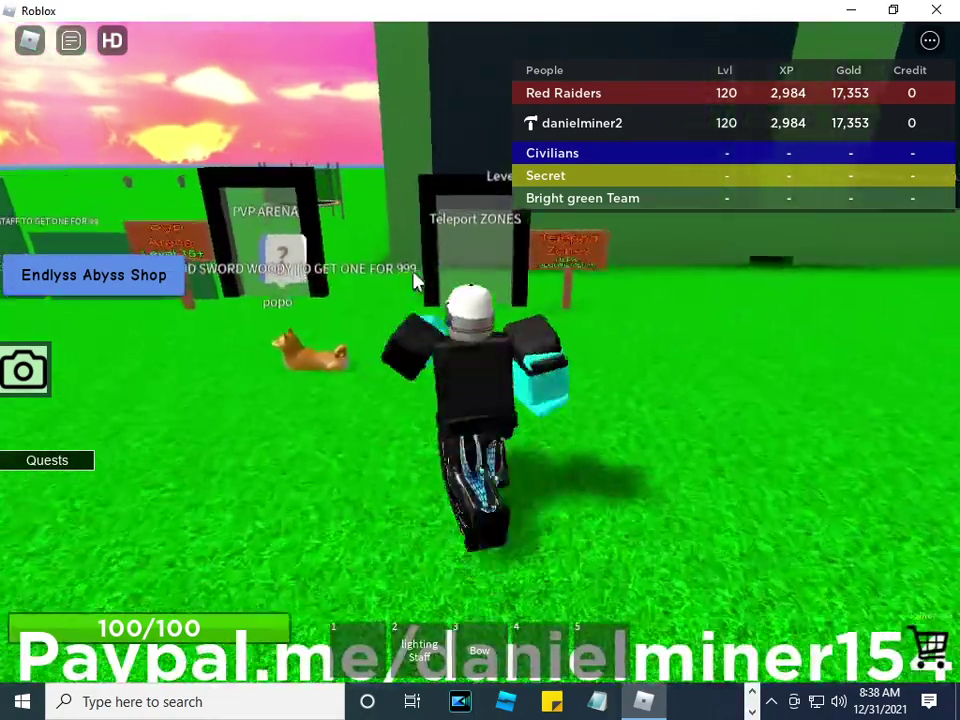
Run the character into the "Level 120 Plus levels?" sign to test its teleport.
{"action": "key", "text": "w"}
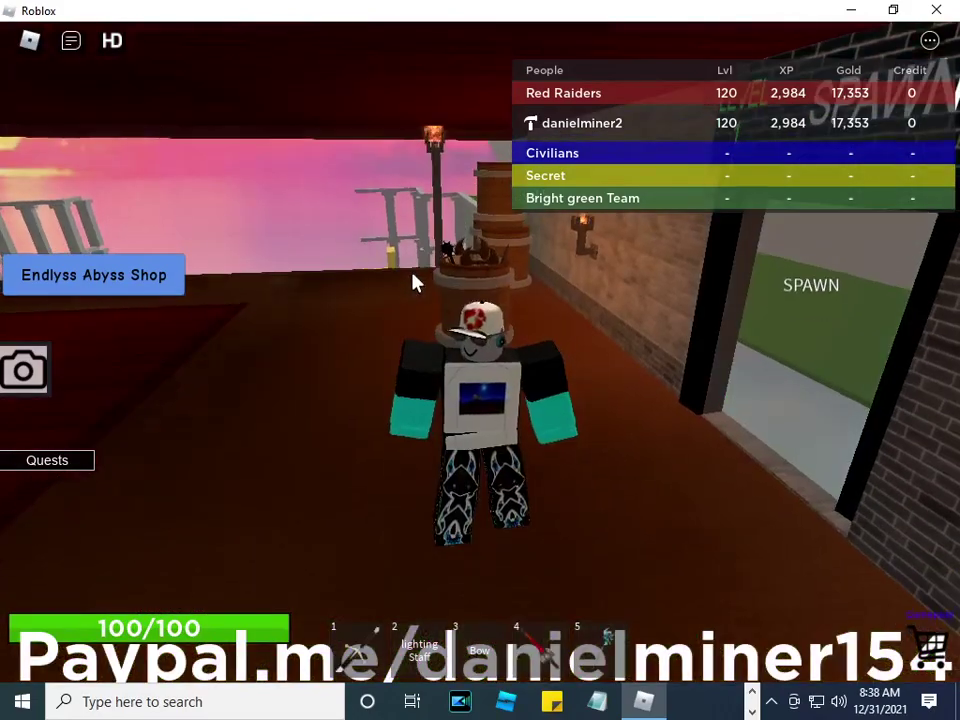
{"action": "key", "text": "w"}
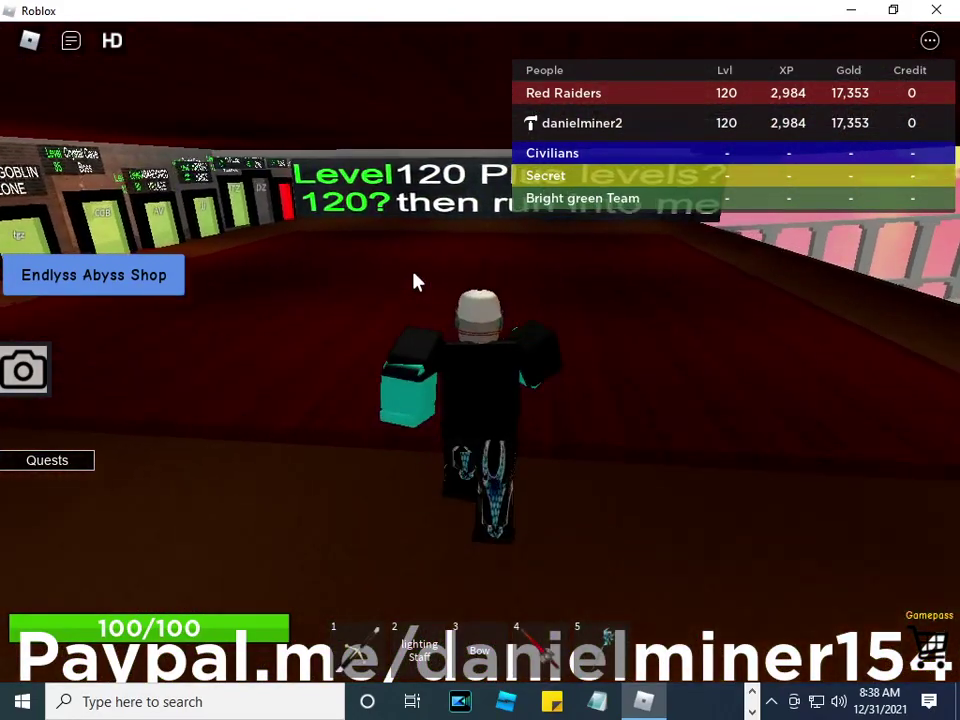
{"action": "key", "text": "w"}
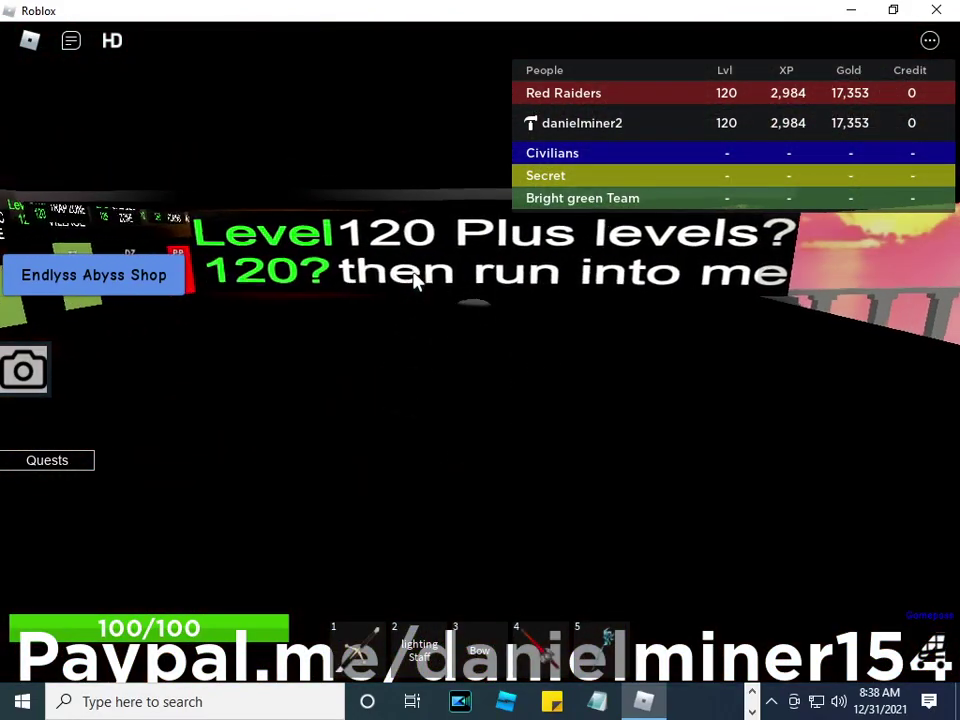
{"action": "key", "text": "w"}
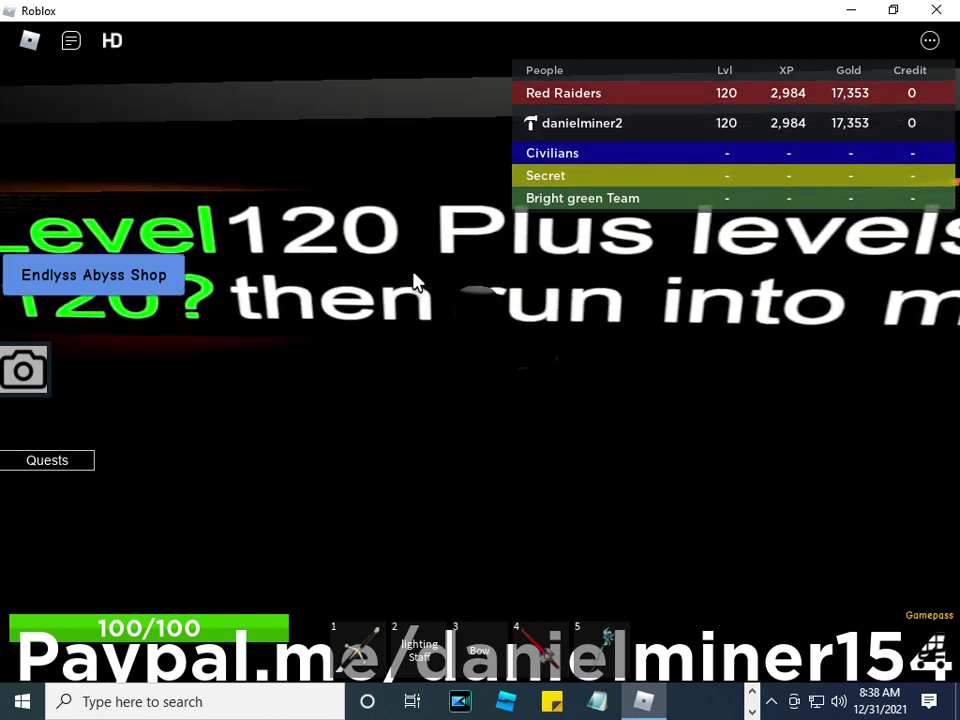
{"action": "key", "text": "w"}
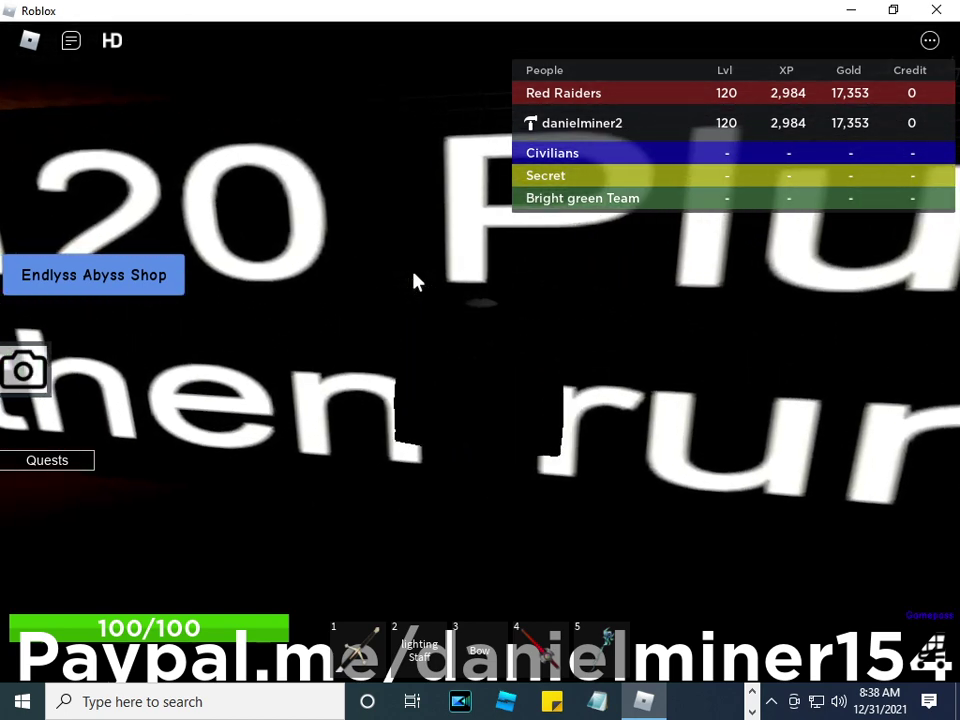
{"action": "right_click_drag", "start_coordinate": [413, 274], "coordinate": [413, 274]}
{"action": "key", "text": "s"}
{"action": "key", "text": "w"}
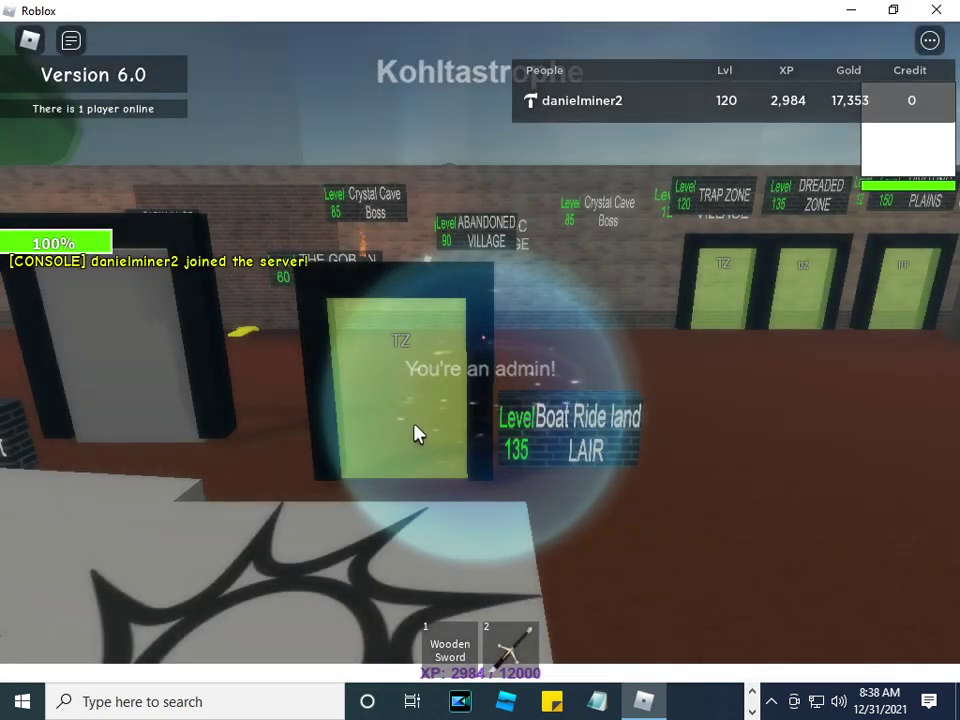
Equip the second inventory item and walk the character up to the green Credit shop.
{"action": "key", "text": "1"}
{"action": "key", "text": "2"}
{"action": "right_click_drag", "start_coordinate": [414, 425], "coordinate": [414, 425]}
{"action": "key", "text": "w"}
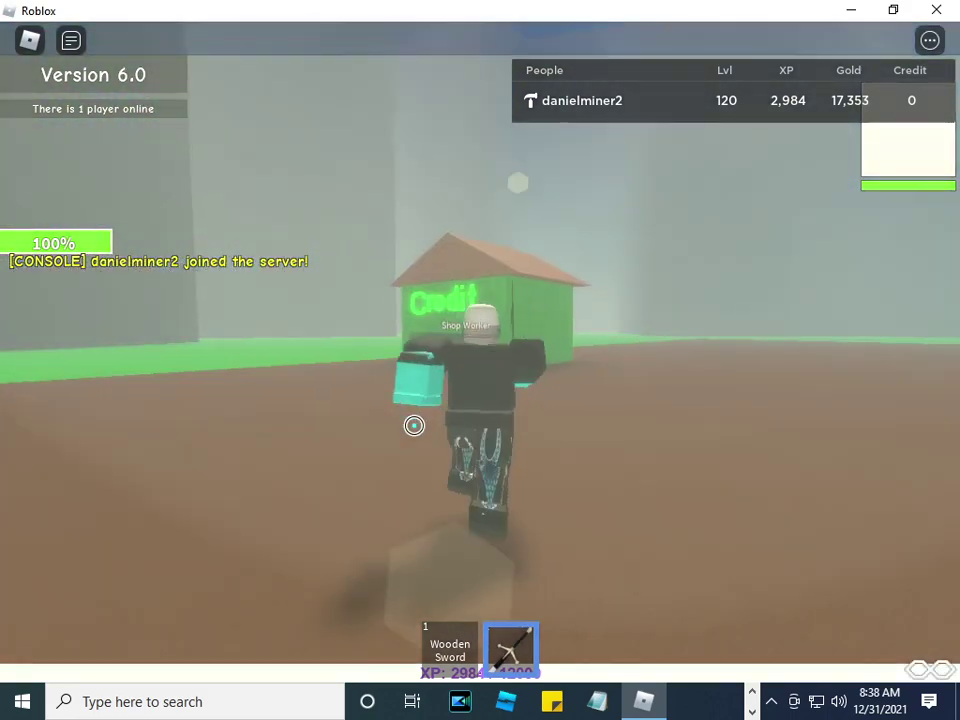
{"action": "key", "text": "w"}
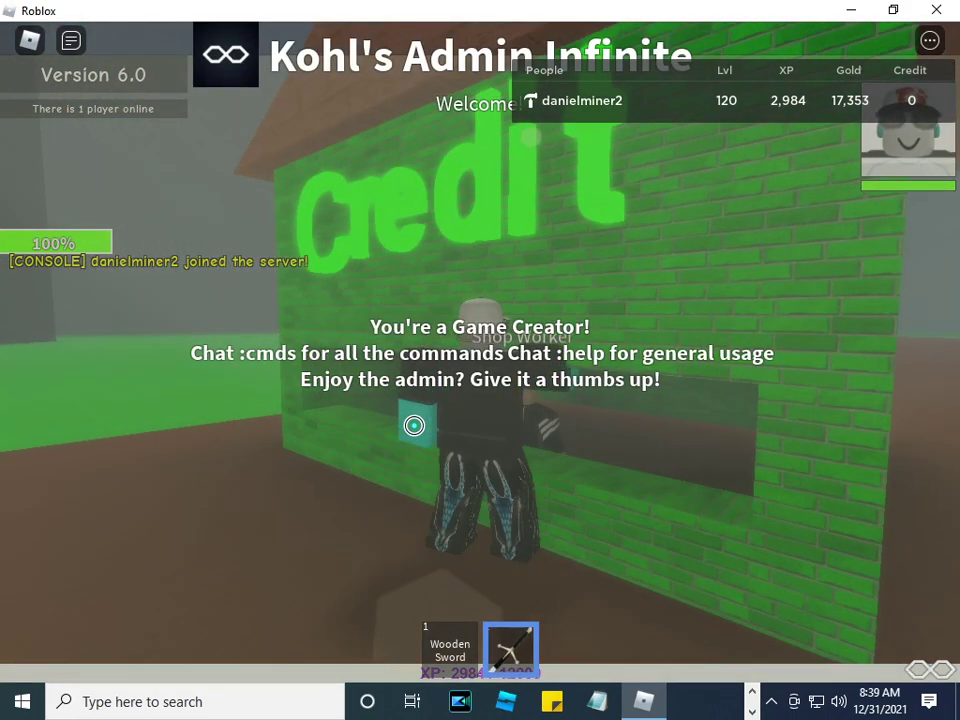
Walk the character from the Credit shop across the brown ground to the blue weapon display cases near the glass building.
{"action": "right_click_drag", "start_coordinate": [436, 419], "coordinate": [436, 419]}
{"action": "key", "text": "s"}
{"action": "key", "text": "w"}
{"action": "key", "text": "w"}
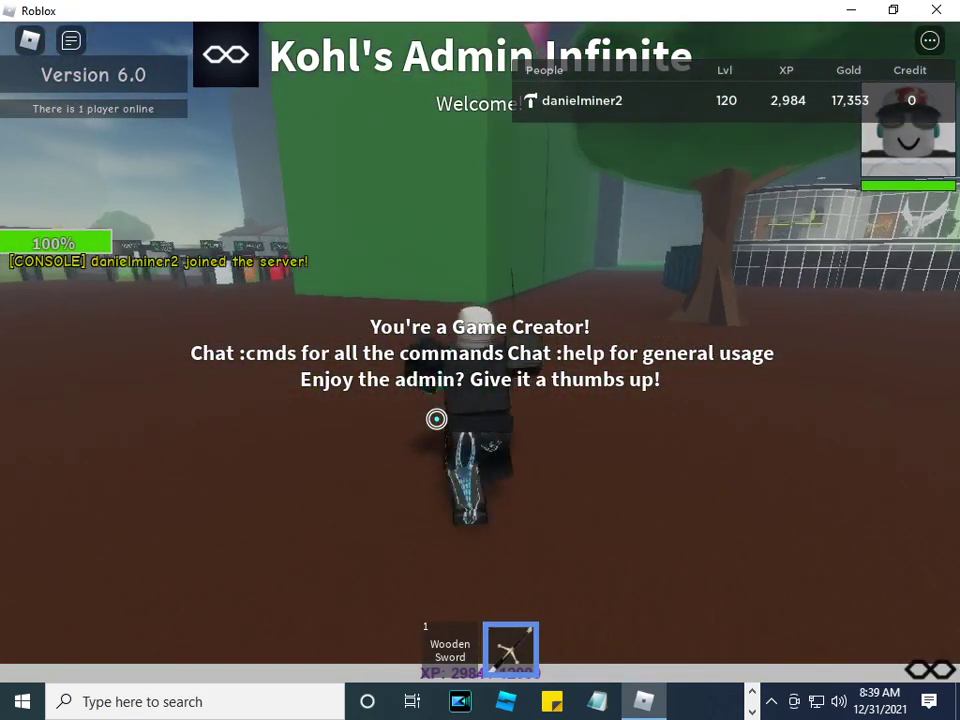
{"action": "key", "text": "w"}
{"action": "right_click_drag", "start_coordinate": [436, 419], "coordinate": [436, 419]}
{"action": "key", "text": "w"}
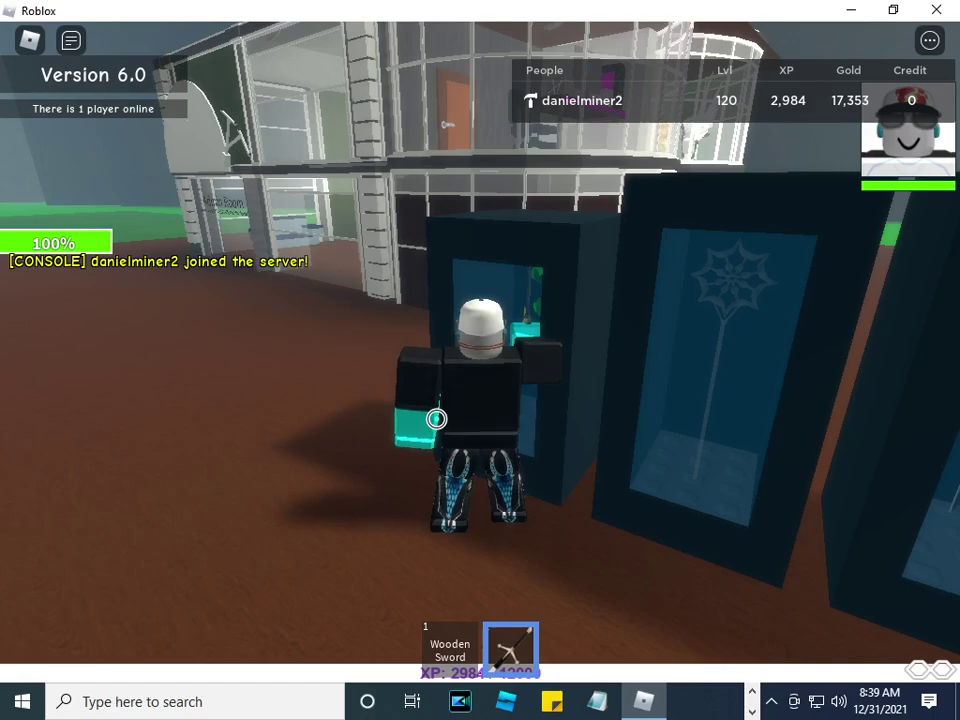
Walk the character around the end of the blue display cases to their back side.
{"action": "key", "text": "s"}
{"action": "key", "text": "w"}
{"action": "key", "text": "d"}
{"action": "right_click_drag", "start_coordinate": [436, 419], "coordinate": [436, 419]}
{"action": "key", "text": "d"}
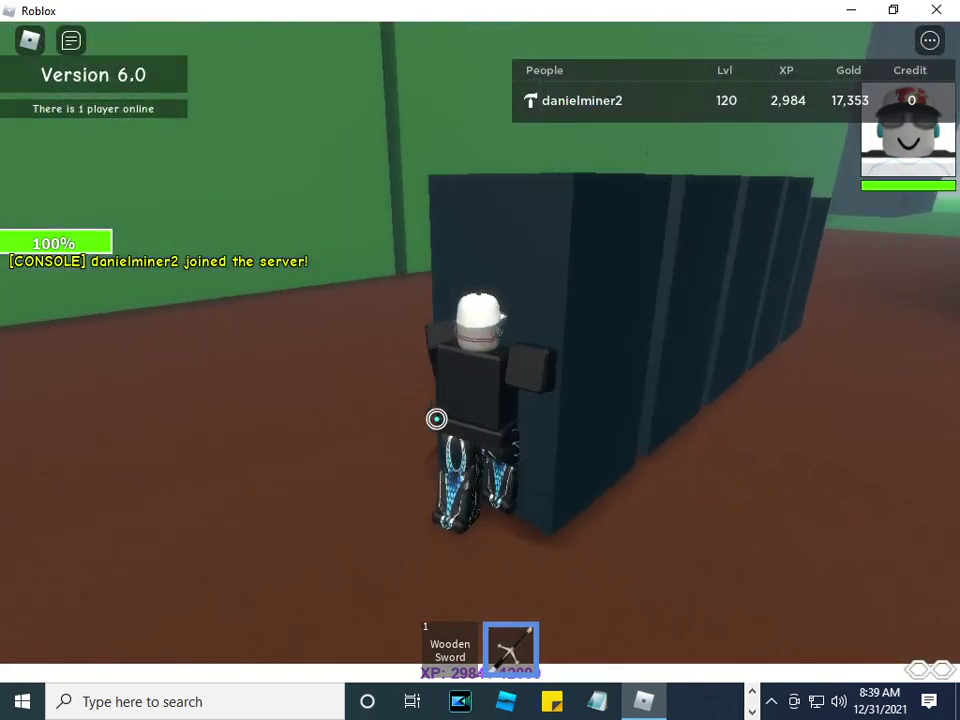
Run the character past the level zone portals to the edge of the grass beside the white VIP building.
{"action": "key", "text": "w"}
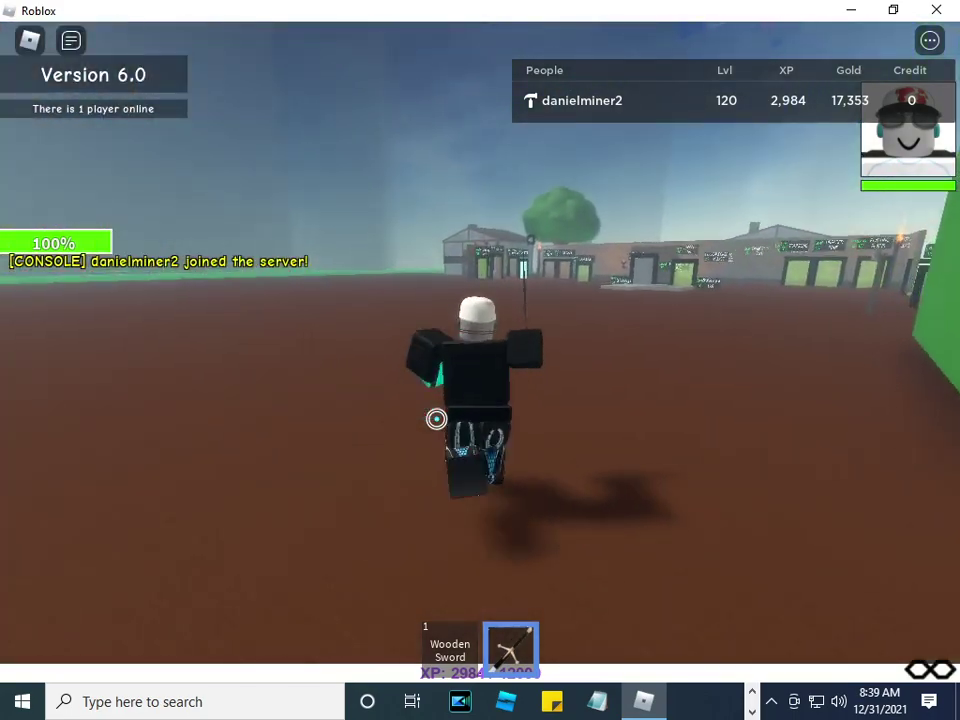
{"action": "key", "text": "w"}
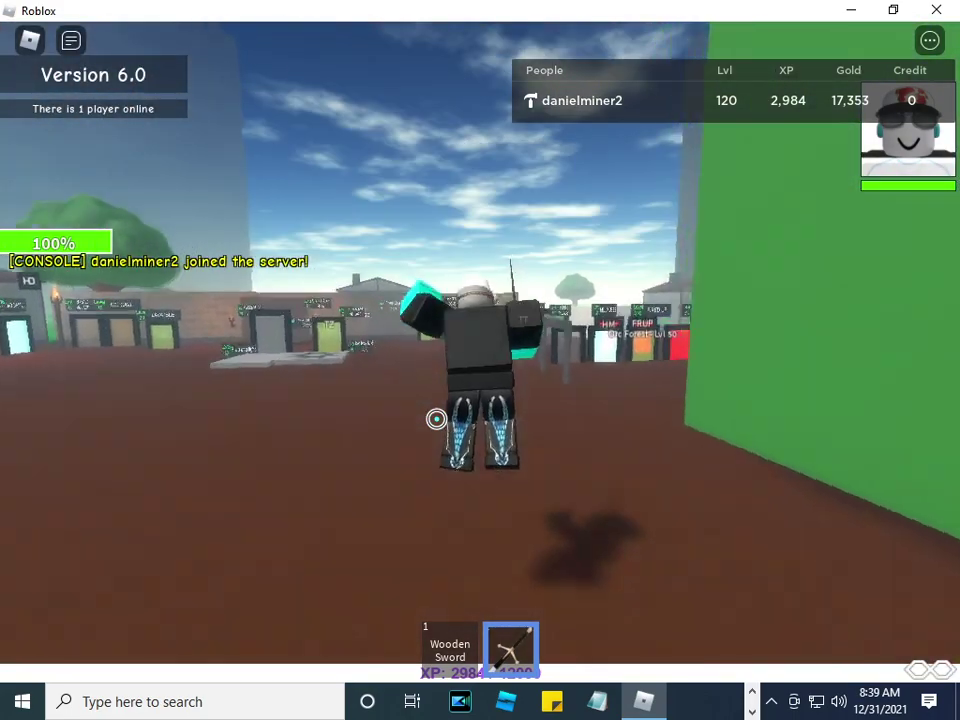
{"action": "key", "text": "w"}
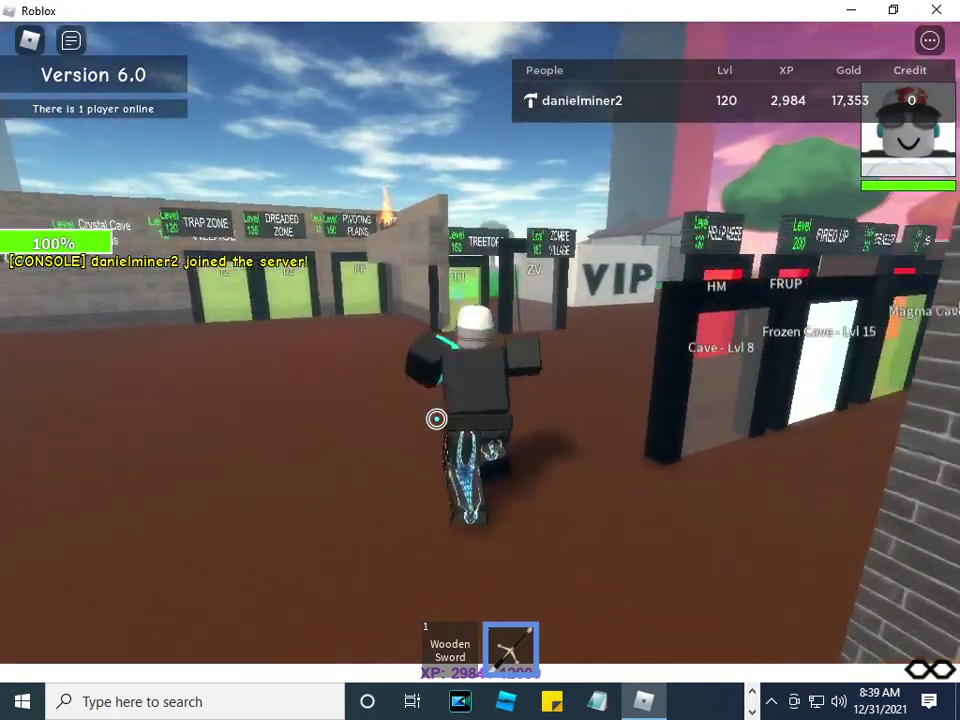
{"action": "key", "text": "w"}
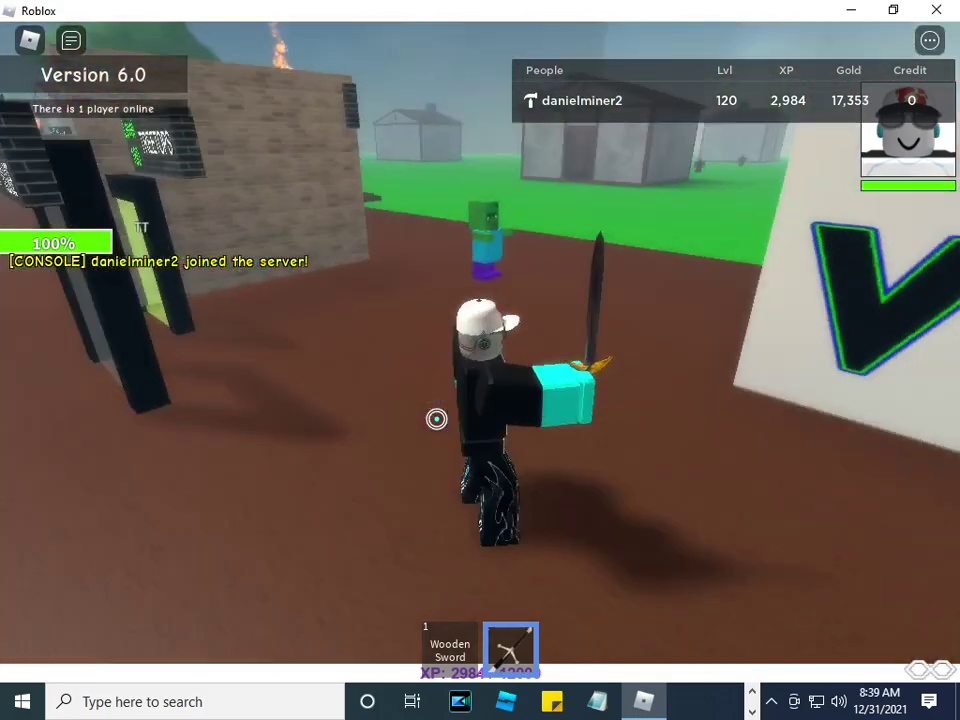
{"action": "key", "text": "w"}
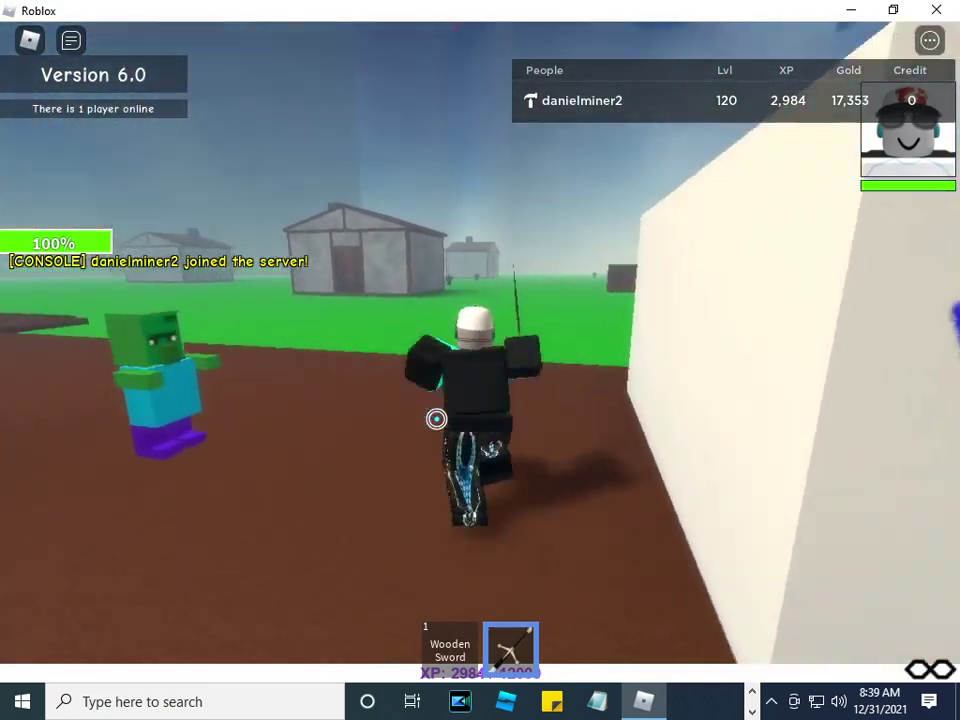
Run the character across the grass past the house to the nearest level 1 Goblin.
{"action": "key", "text": "w"}
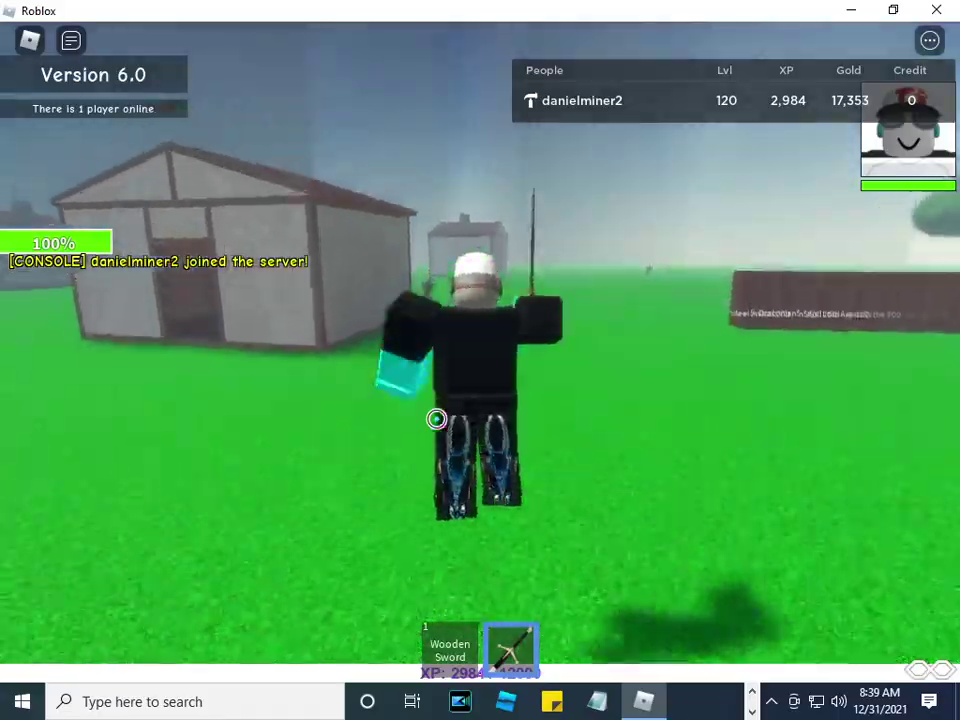
{"action": "key", "text": "w"}
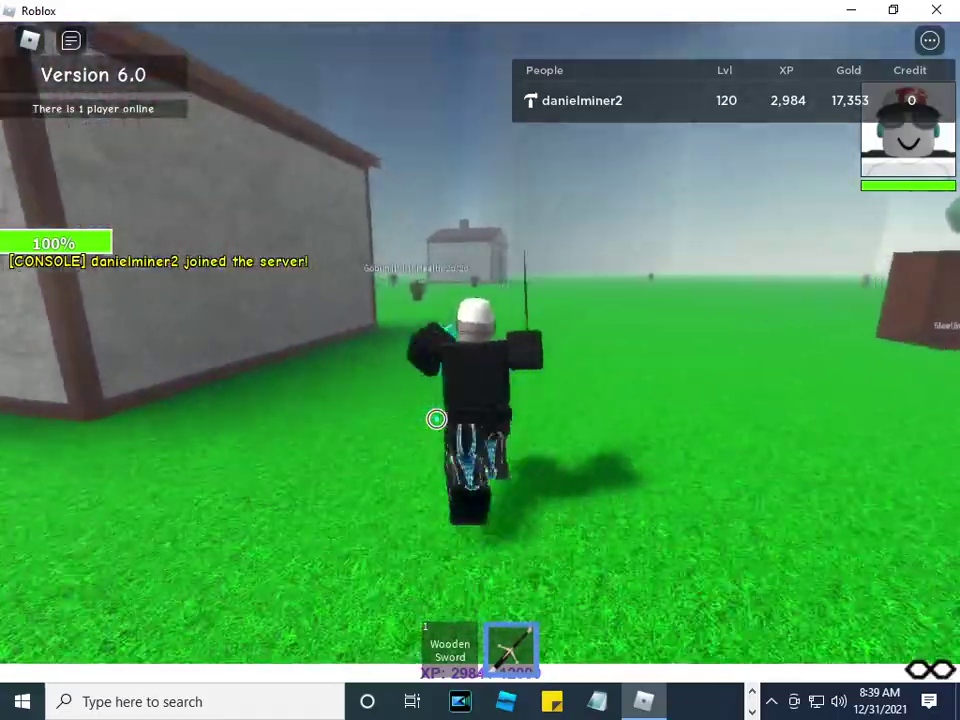
{"action": "key", "text": "w"}
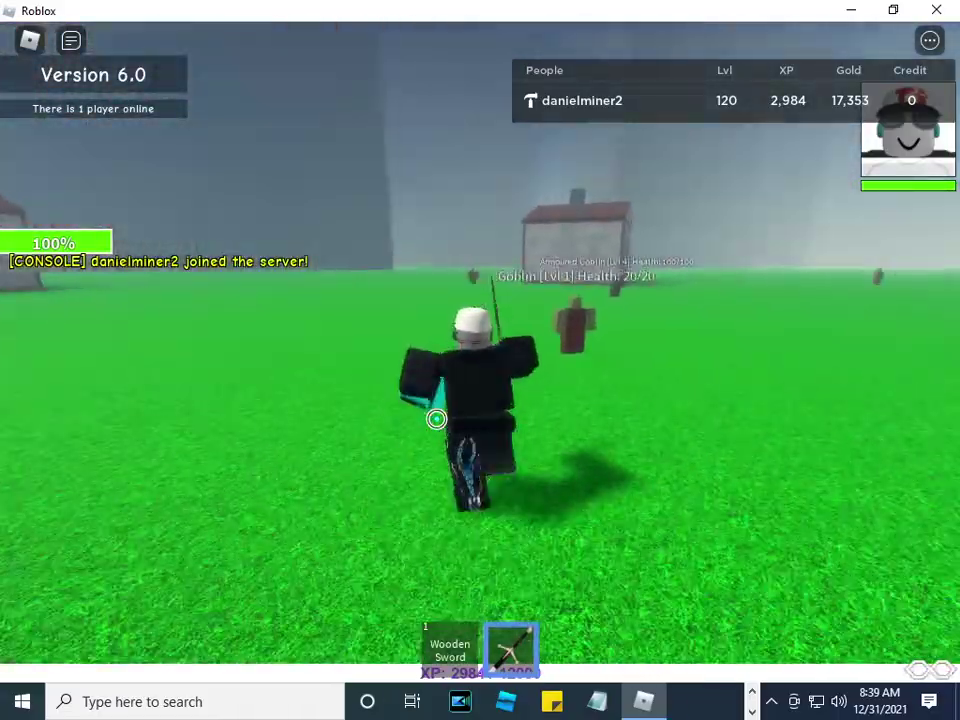
{"action": "key", "text": "w"}
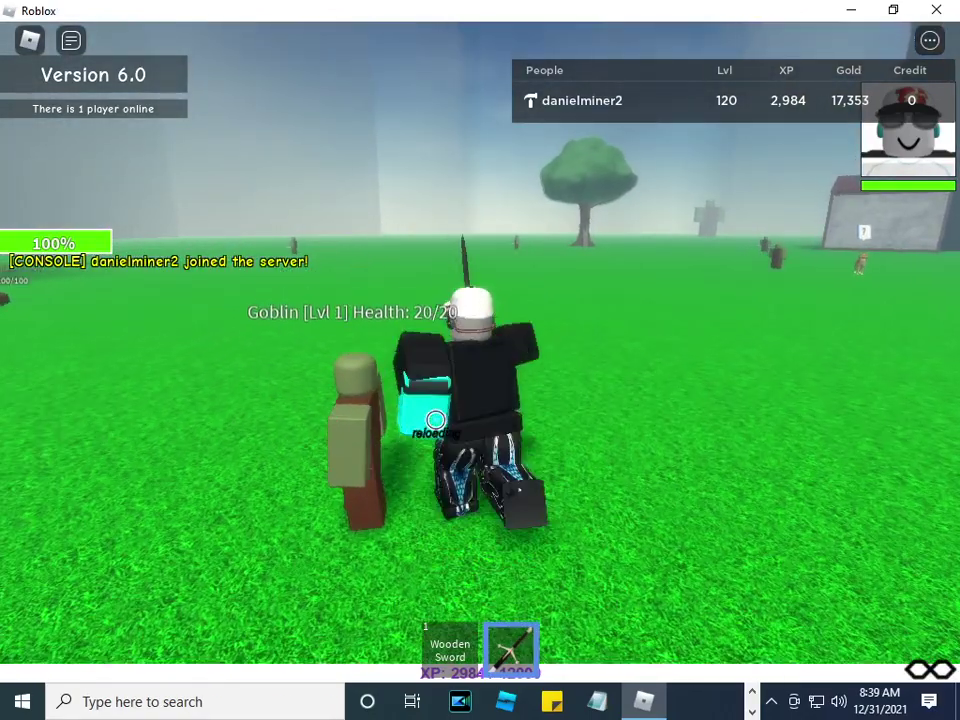
Equip the Wooden Sword and defeat the level 1 Goblin in the grass field.
{"action": "key", "text": "w"}
{"action": "left_click", "coordinate": [435, 420]}
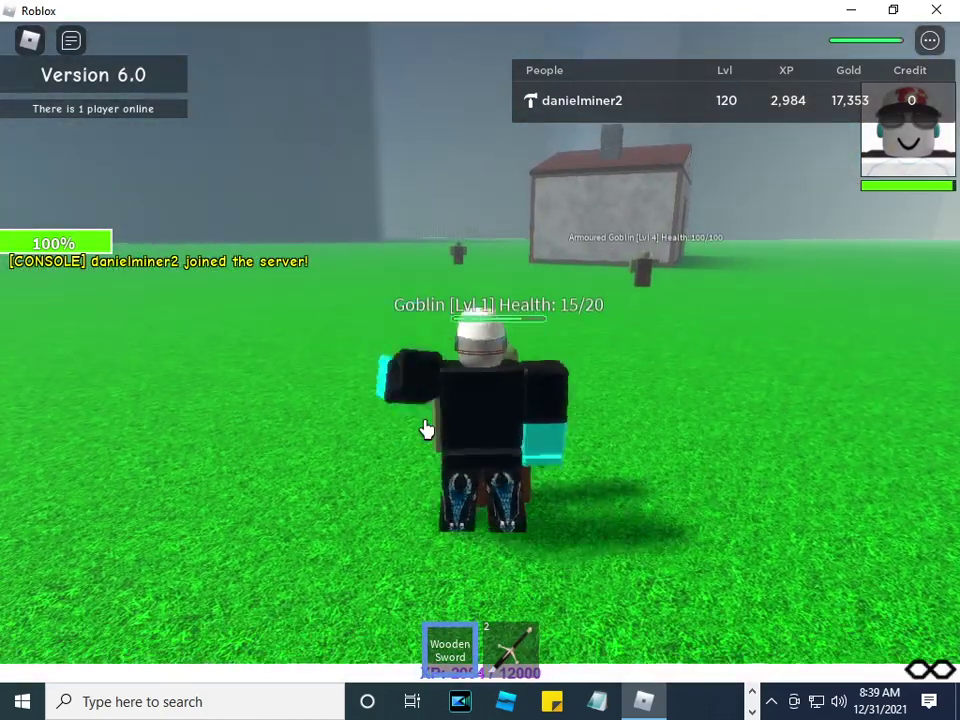
{"action": "key", "text": "a"}
{"action": "key", "text": "w"}
{"action": "left_click", "coordinate": [424, 430]}
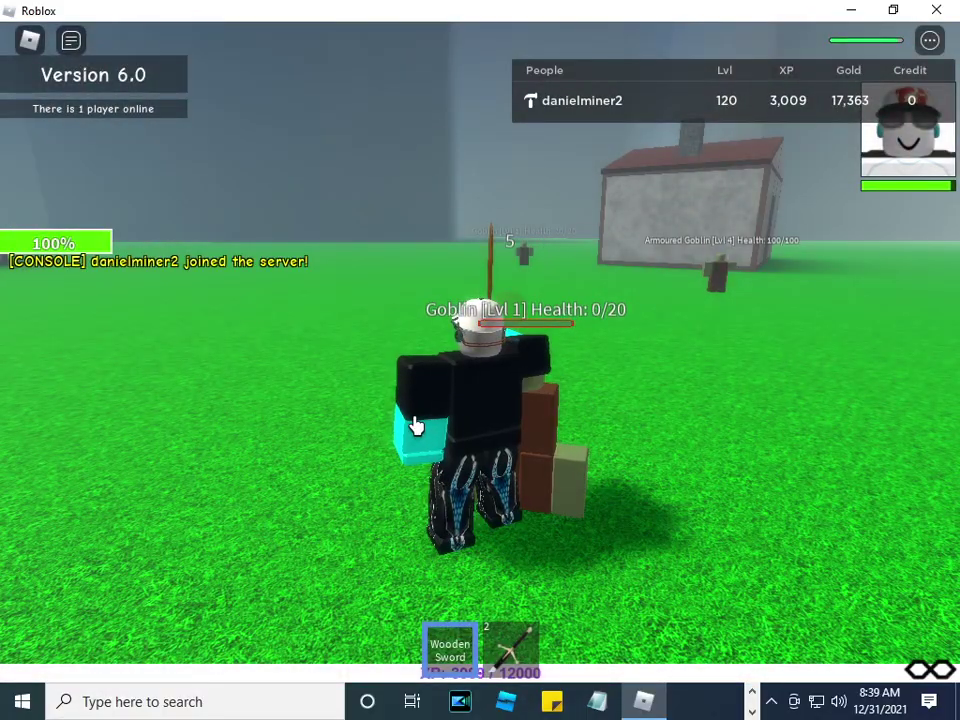
Run to the level 1 Goblins near the dog named popo and defeat them with the Wooden Sword.
{"action": "key", "text": "w"}
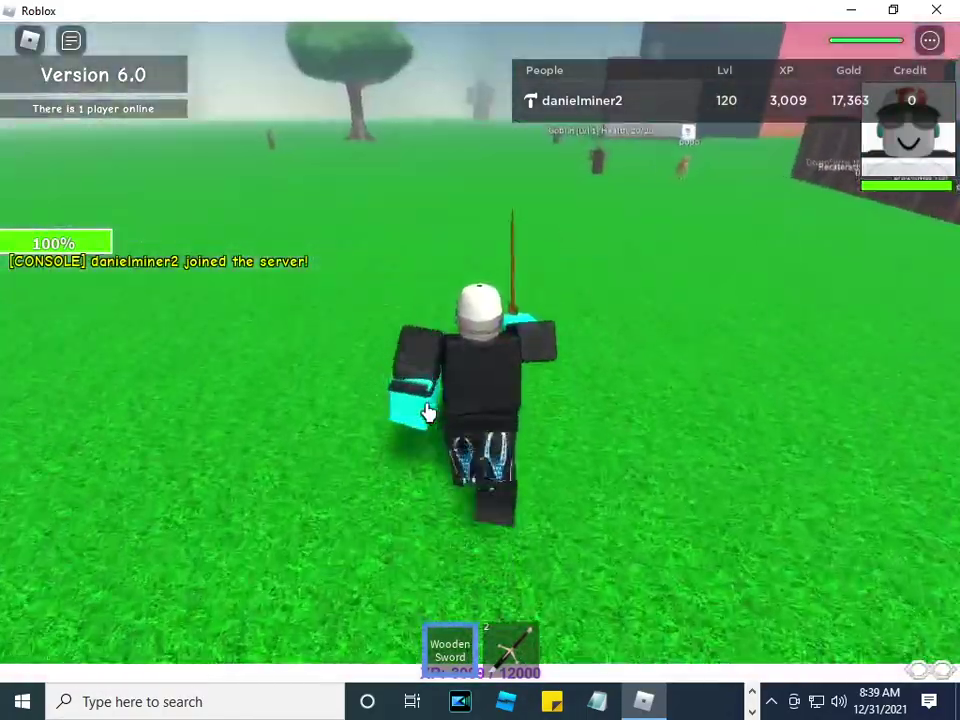
{"action": "key", "text": "w"}
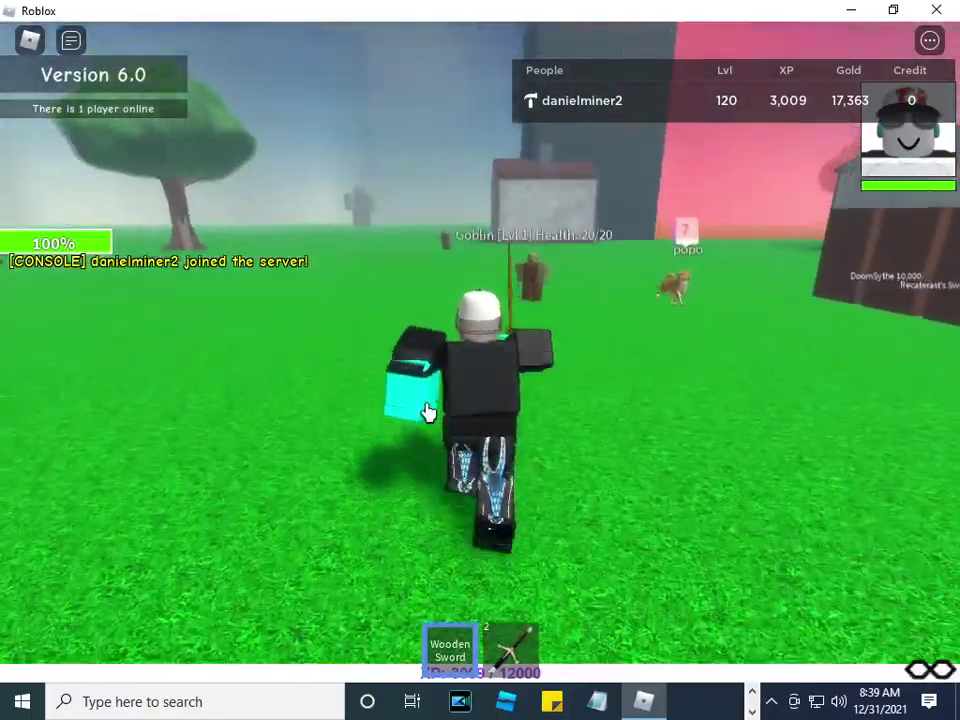
{"action": "key", "text": "w"}
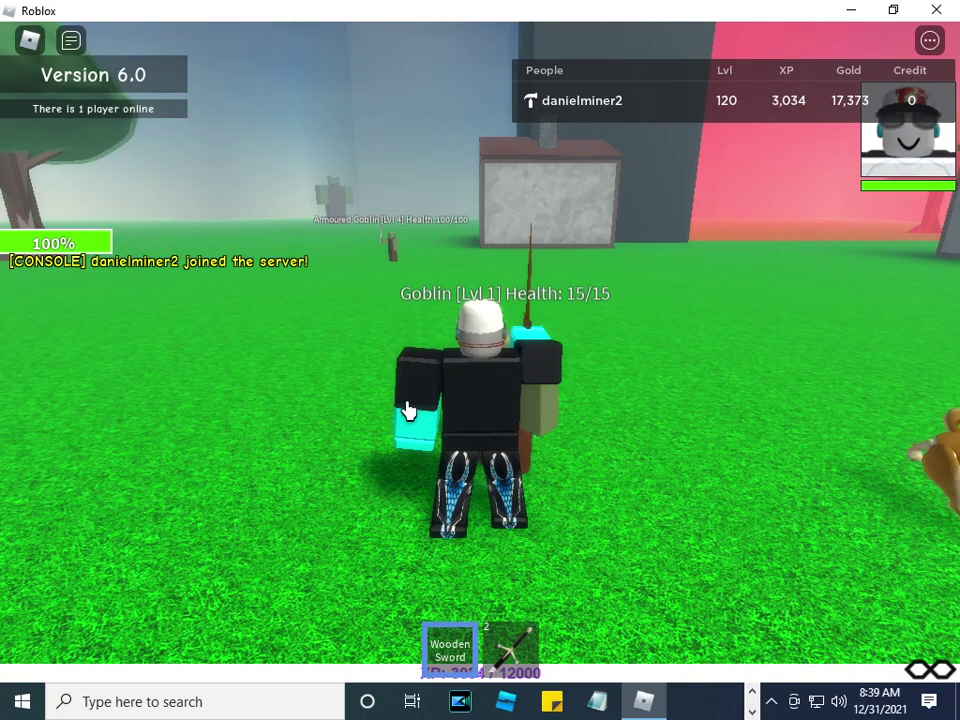
{"action": "key", "text": "w"}
{"action": "key", "text": "d"}
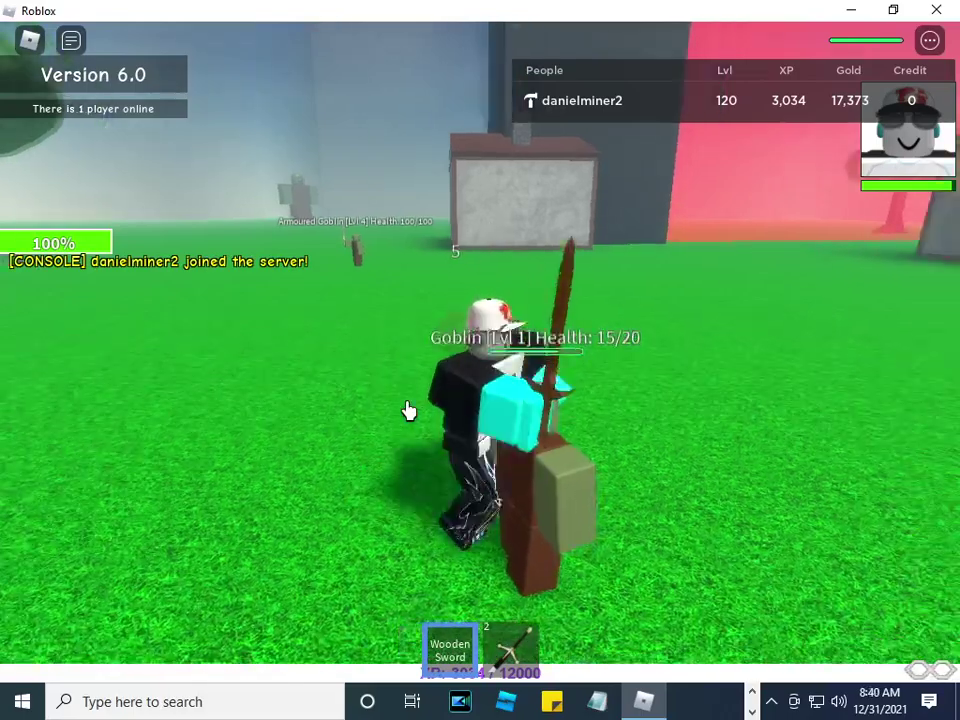
{"action": "left_click", "coordinate": [409, 411]}
{"action": "left_click", "coordinate": [407, 410]}
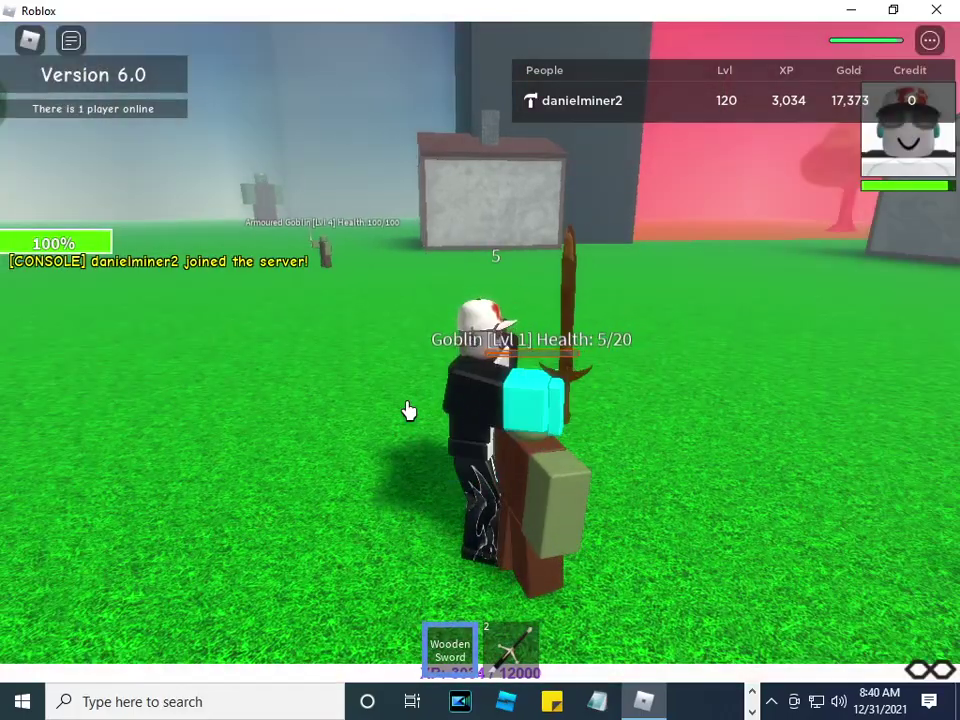
{"action": "left_click", "coordinate": [409, 411]}
Turn the character around and run toward the brown wall with the swords for sale.
{"action": "right_click_drag", "start_coordinate": [409, 411], "coordinate": [414, 402]}
{"action": "key", "text": "w"}
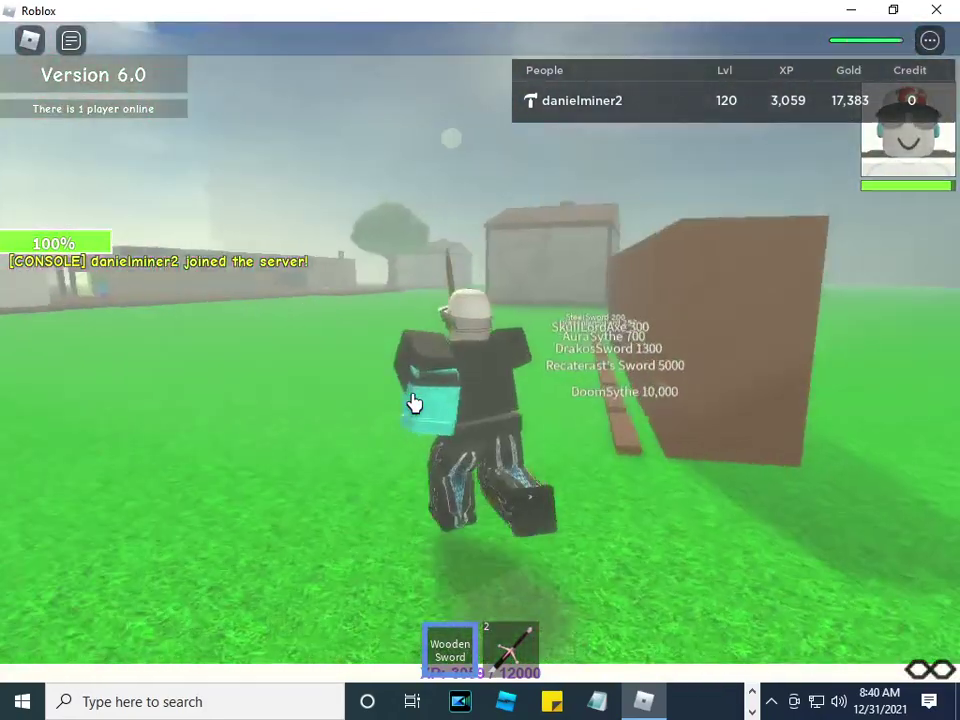
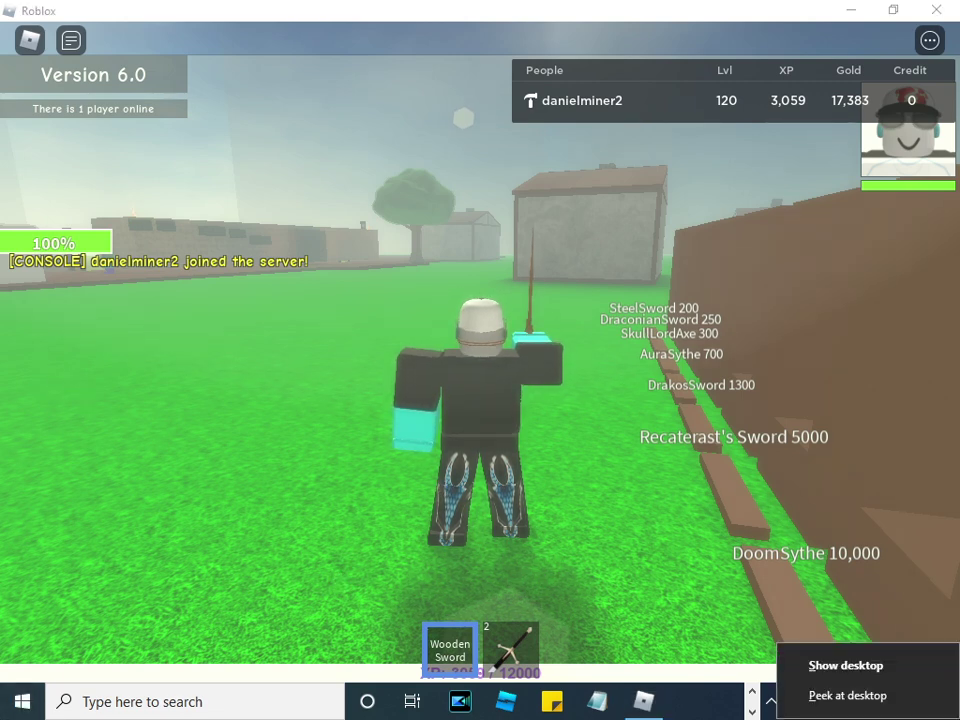
Run along the sword display wall to the SteelSword stand and buy the SteelSword for 200 gold.
{"action": "key", "text": "w"}
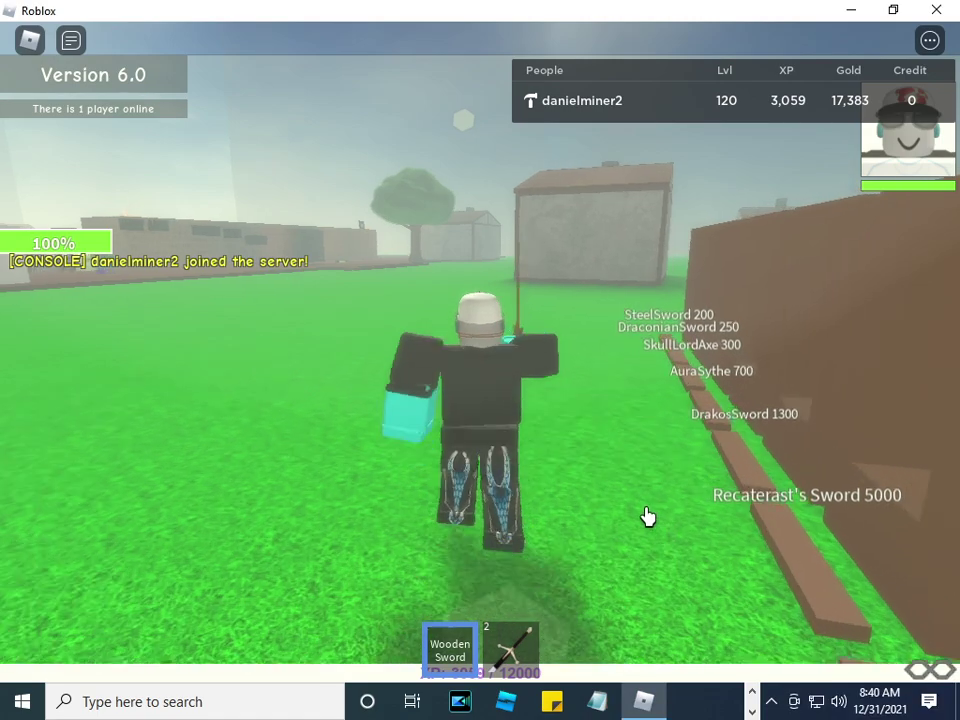
{"action": "key", "text": "w"}
{"action": "right_click_drag", "start_coordinate": [648, 517], "coordinate": [648, 517]}
{"action": "key", "text": "d"}
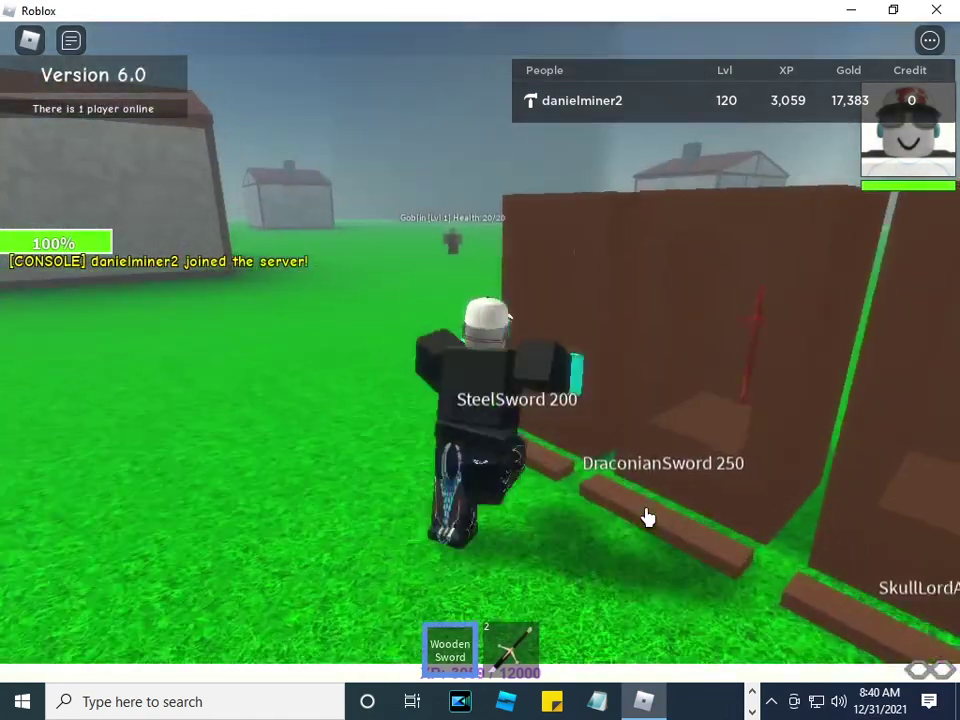
{"action": "key", "text": "w"}
{"action": "key", "text": "s"}
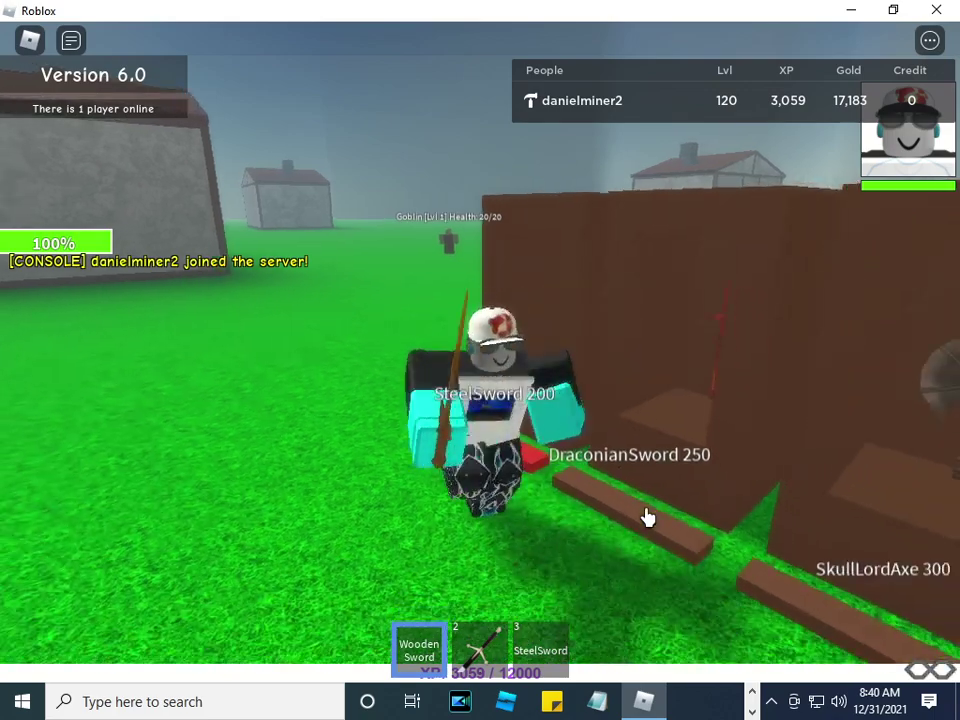
Equip the SteelSword beside the display wall, inspect the character holding it from several sides, and put it away.
{"action": "right_click_drag", "start_coordinate": [649, 511], "coordinate": [649, 511]}
{"action": "key", "text": "d"}
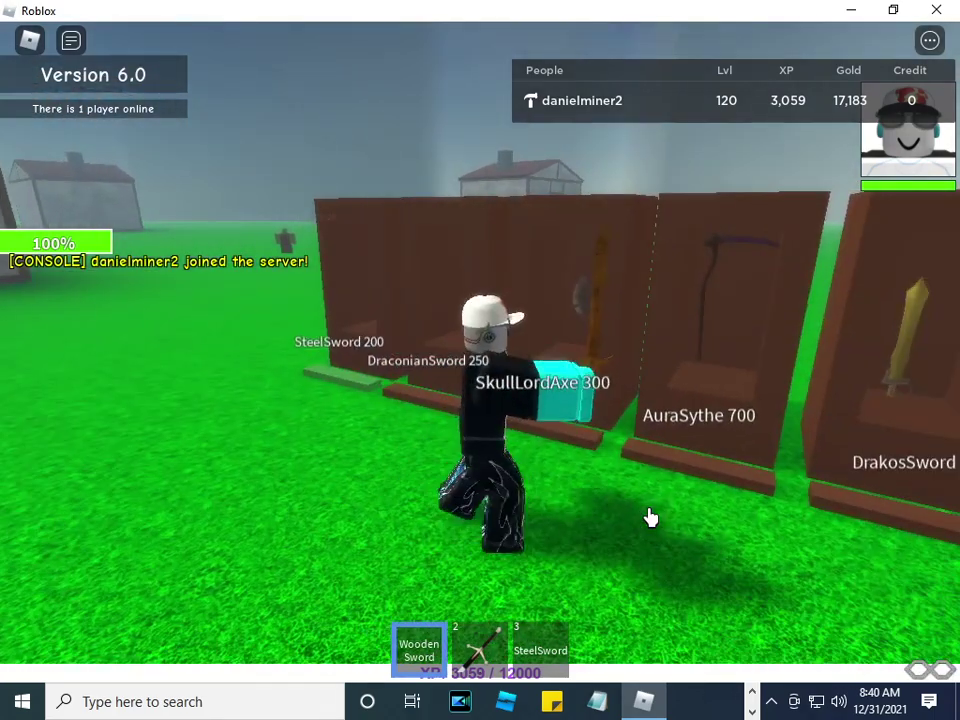
{"action": "key", "text": "w"}
{"action": "key", "text": "3"}
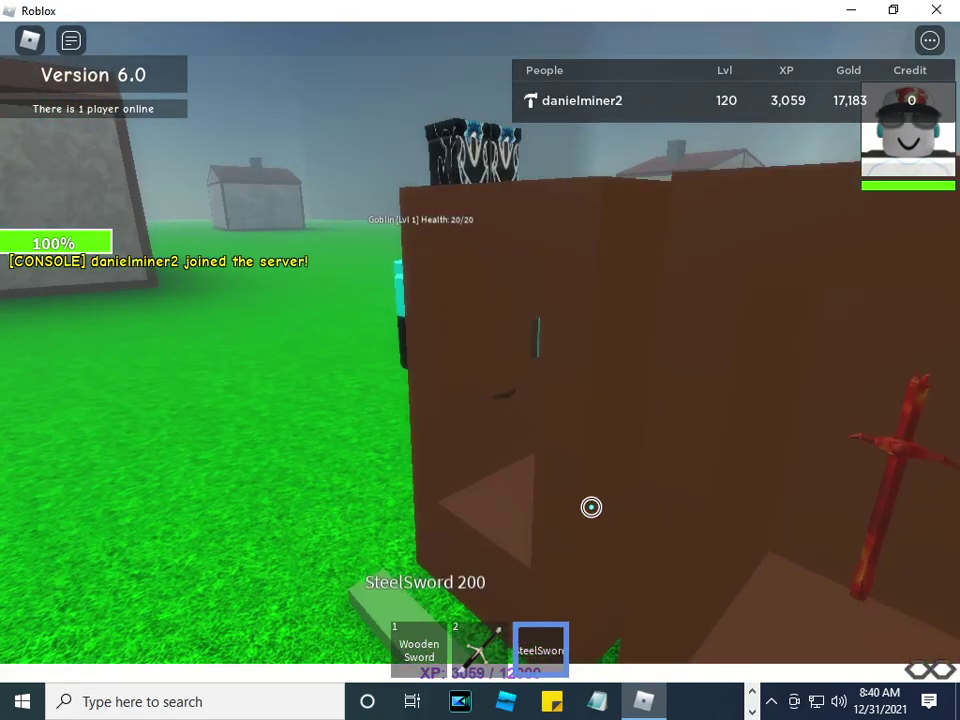
{"action": "right_click_drag", "start_coordinate": [674, 521], "coordinate": [674, 521]}
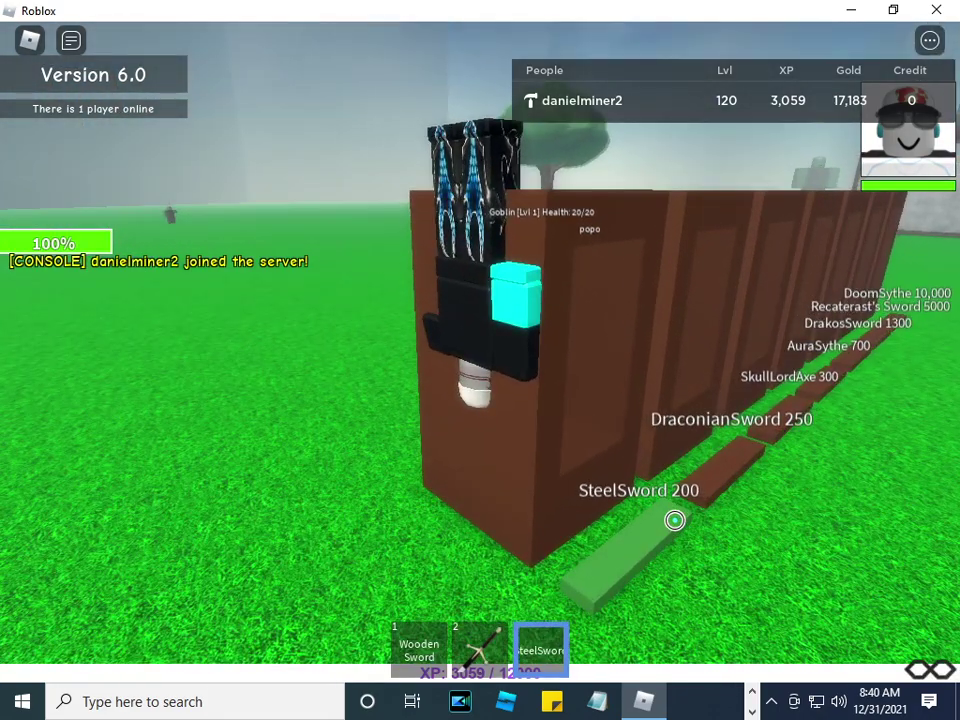
{"action": "key", "text": "3"}
{"action": "right_click_drag", "start_coordinate": [671, 521], "coordinate": [661, 521]}
Run to the nearest level 1 Goblin, try the second sword, and defeat the Goblin with the Wooden Sword.
{"action": "key", "text": "w"}
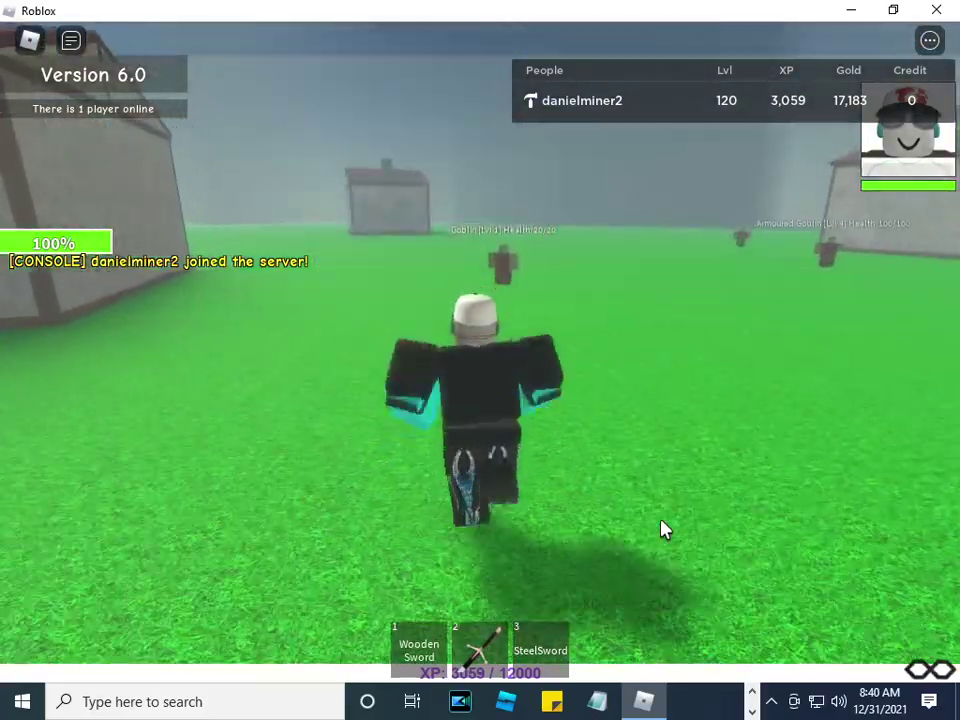
{"action": "key", "text": "2"}
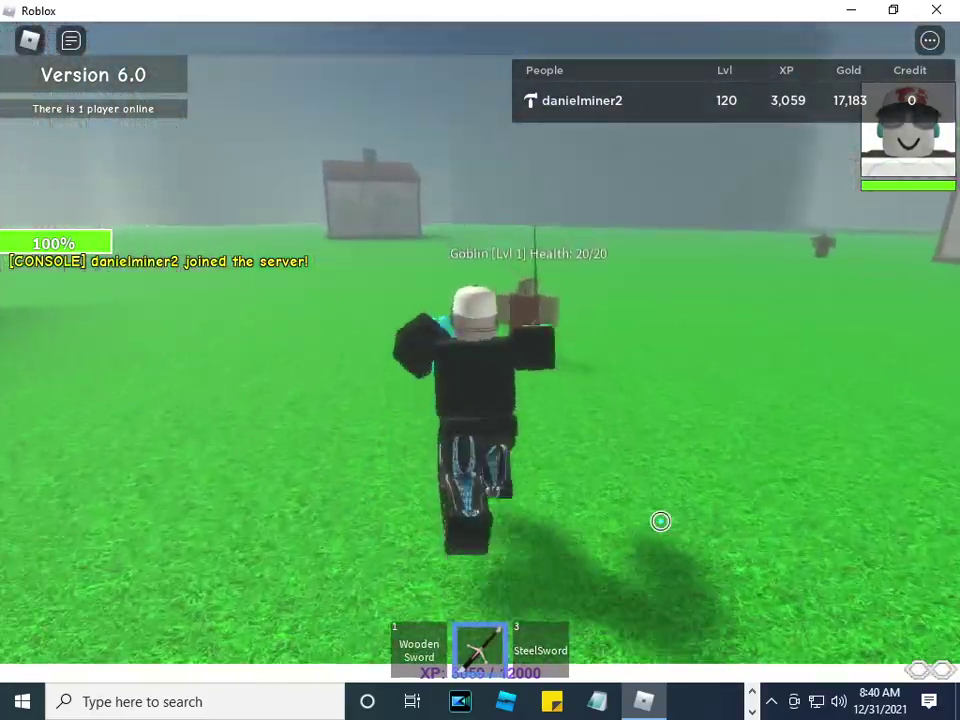
{"action": "left_click", "coordinate": [647, 521]}
{"action": "key", "text": "w"}
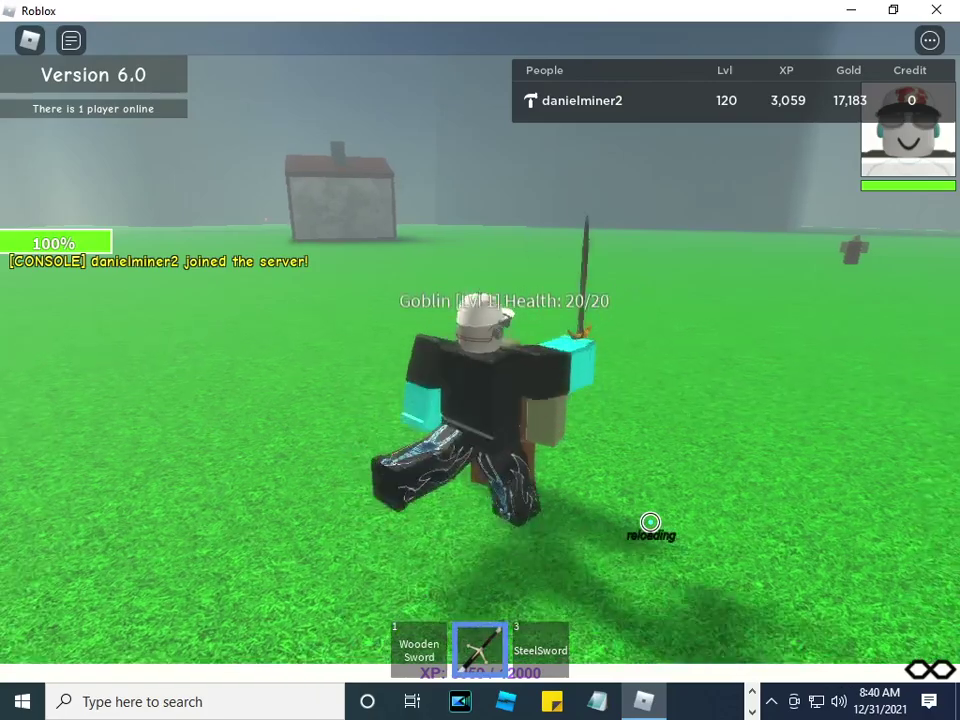
{"action": "key", "text": "1"}
{"action": "left_click", "coordinate": [650, 531]}
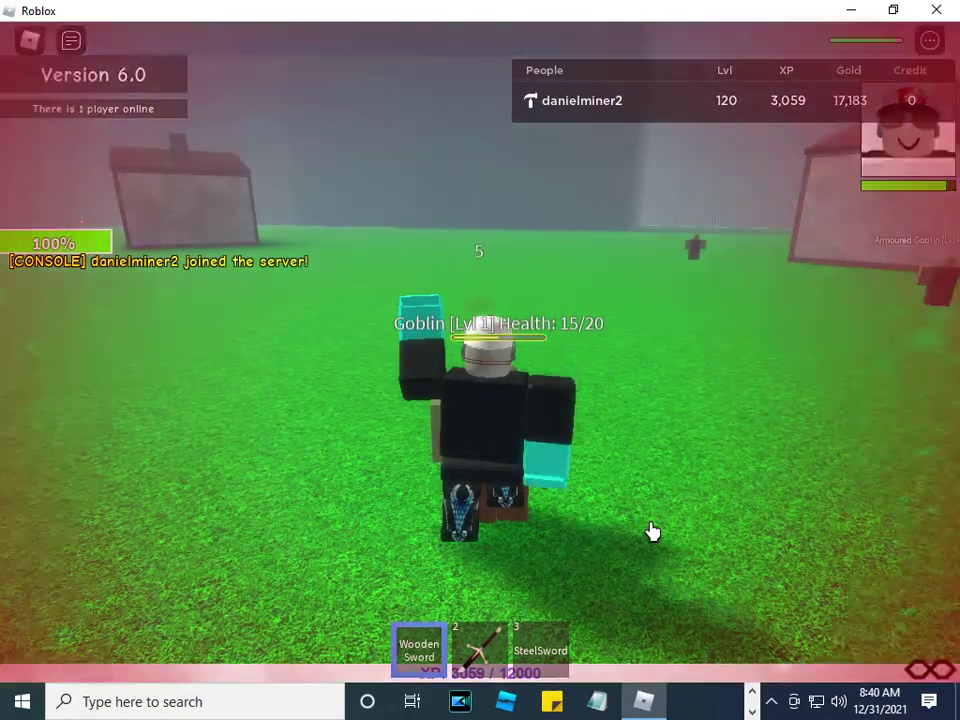
{"action": "left_click", "coordinate": [650, 531]}
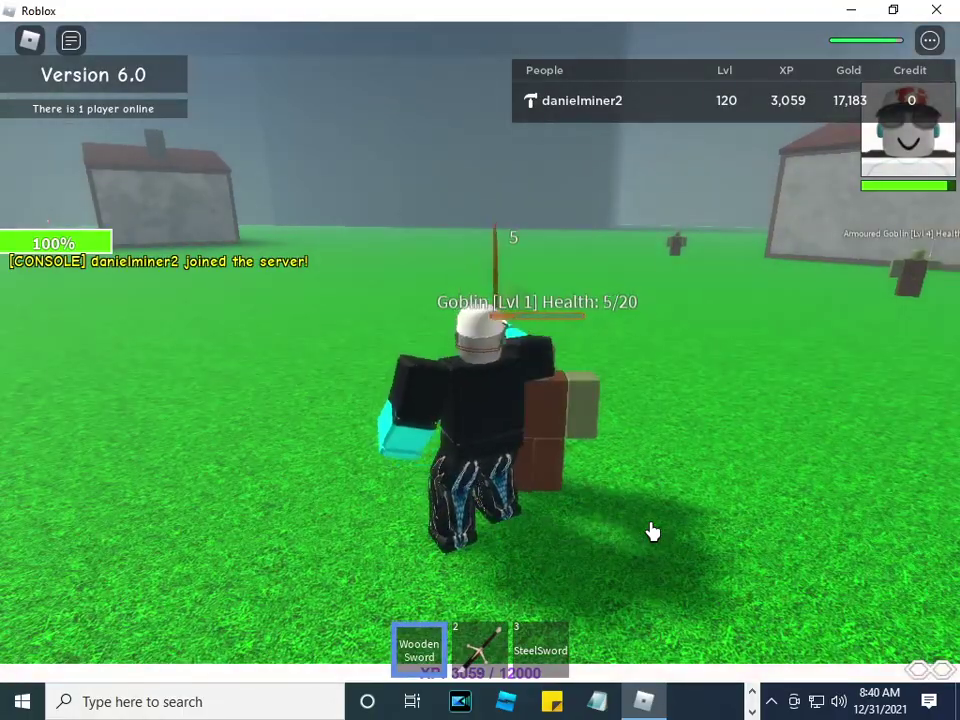
Turn around and run back past the house and the green zombie to the portal hub by the brick wall.
{"action": "right_click_drag", "start_coordinate": [651, 531], "coordinate": [648, 531]}
{"action": "key", "text": "w"}
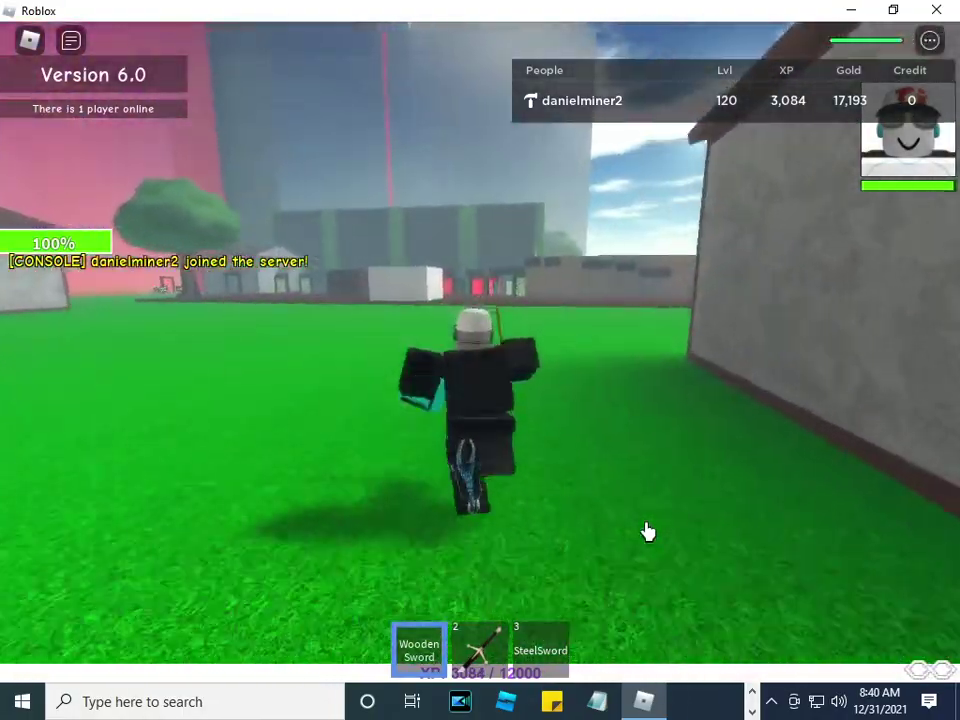
{"action": "key", "text": "w"}
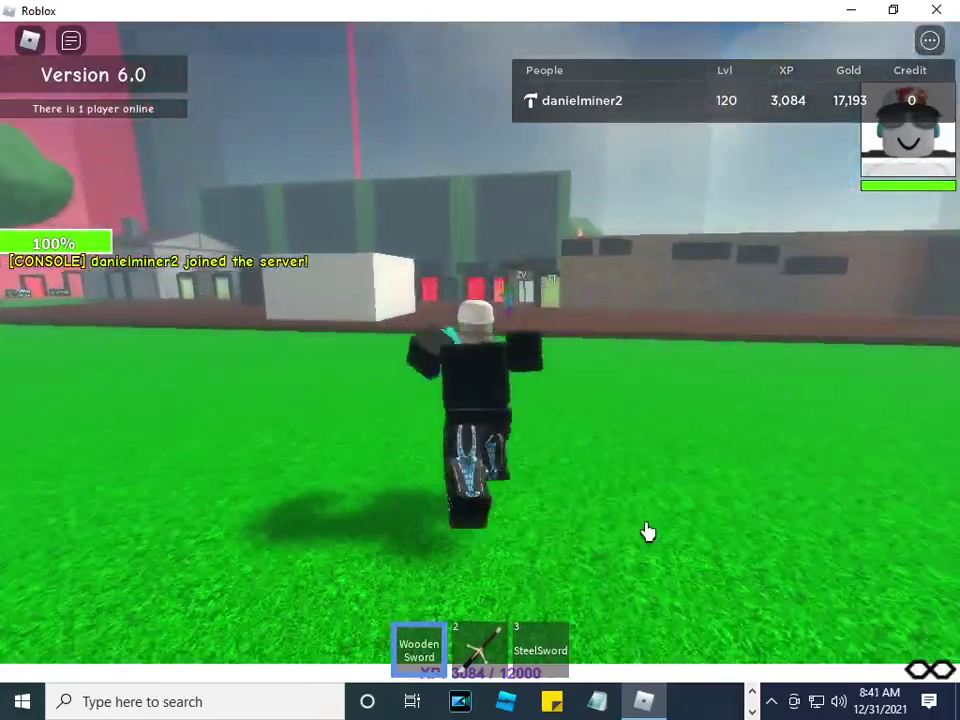
{"action": "key", "text": "w"}
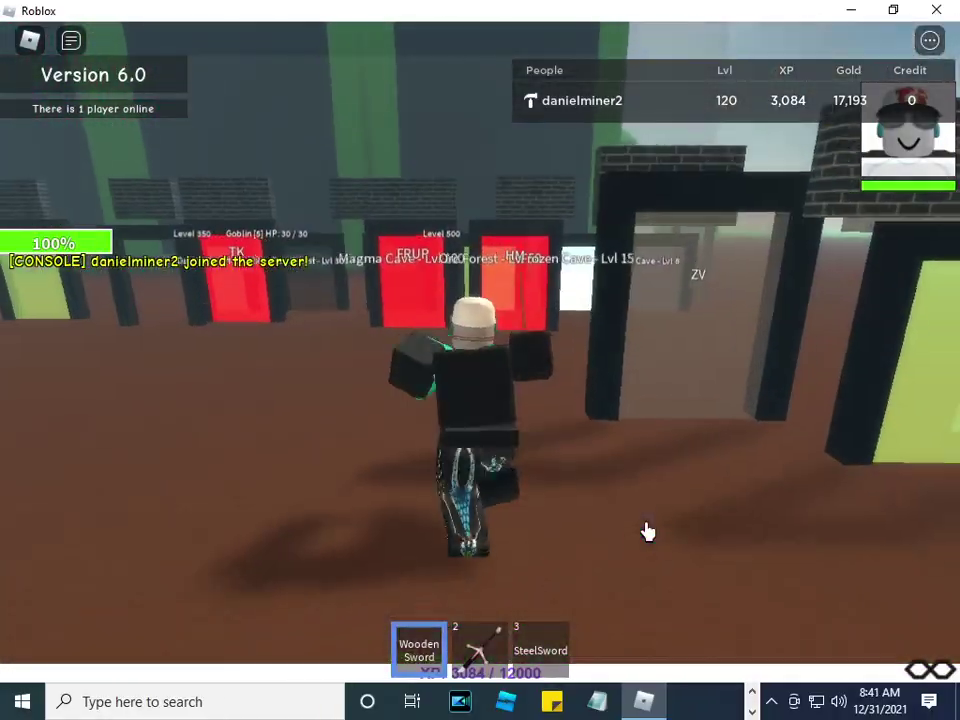
{"action": "key", "text": "w"}
{"action": "right_click_drag", "start_coordinate": [648, 531], "coordinate": [648, 531]}
{"action": "key", "text": "w"}
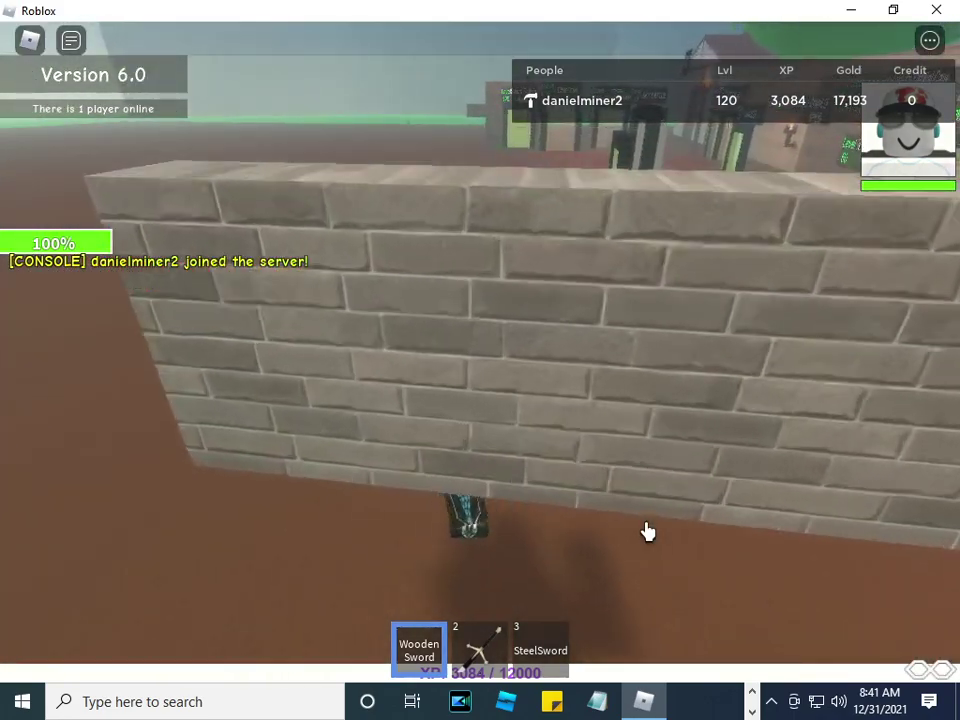
{"action": "key", "text": "w"}
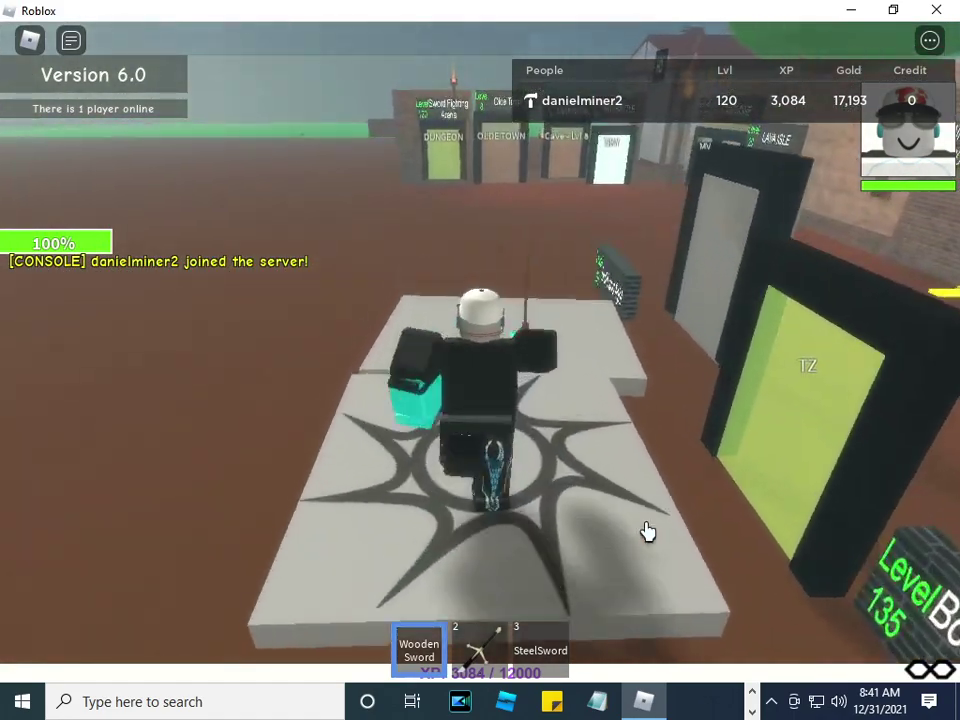
Cross the portal hub and step into the empty black portal frame to teleport to another place.
{"action": "key", "text": "space"}
{"action": "right_click_drag", "start_coordinate": [648, 531], "coordinate": [648, 531]}
{"action": "key", "text": "w"}
{"action": "key", "text": "w"}
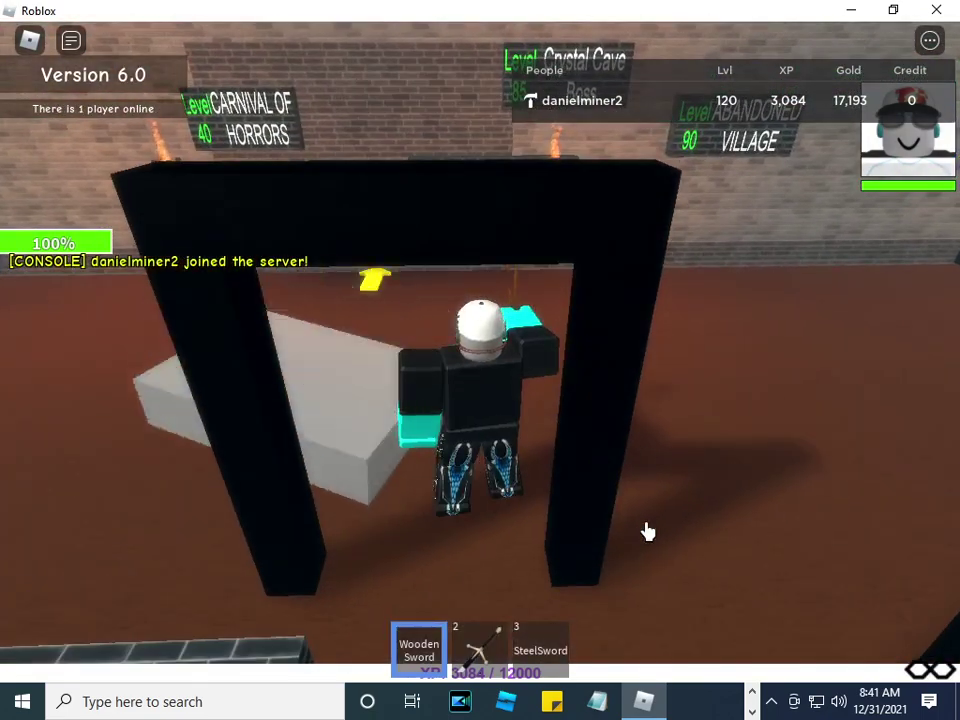
{"action": "key", "text": "s"}
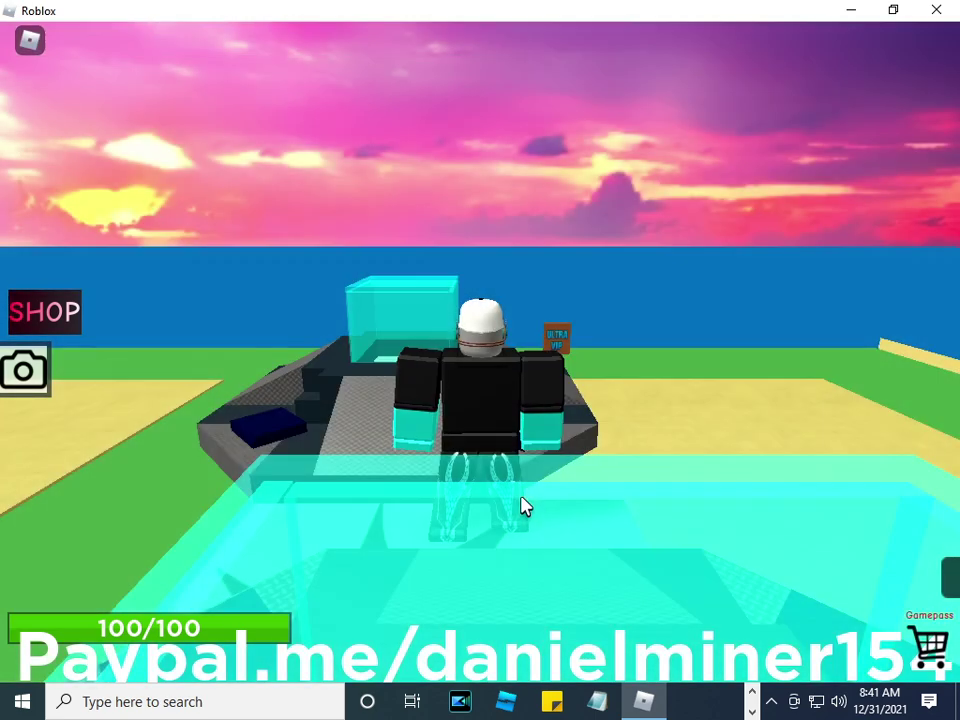
Leave the saucer and run across the field past the wooden stilt building into the black box with red beams.
{"action": "right_click_drag", "start_coordinate": [521, 497], "coordinate": [521, 497]}
{"action": "key", "text": "w"}
{"action": "key", "text": "w"}
{"action": "key", "text": "w"}
{"action": "key", "text": "w"}
{"action": "key", "text": "a"}
{"action": "key", "text": "w"}
{"action": "key", "text": "w"}
{"action": "key", "text": "w"}
{"action": "key", "text": "w"}
{"action": "key", "text": "space"}
{"action": "key", "text": "w"}
{"action": "key", "text": "space"}
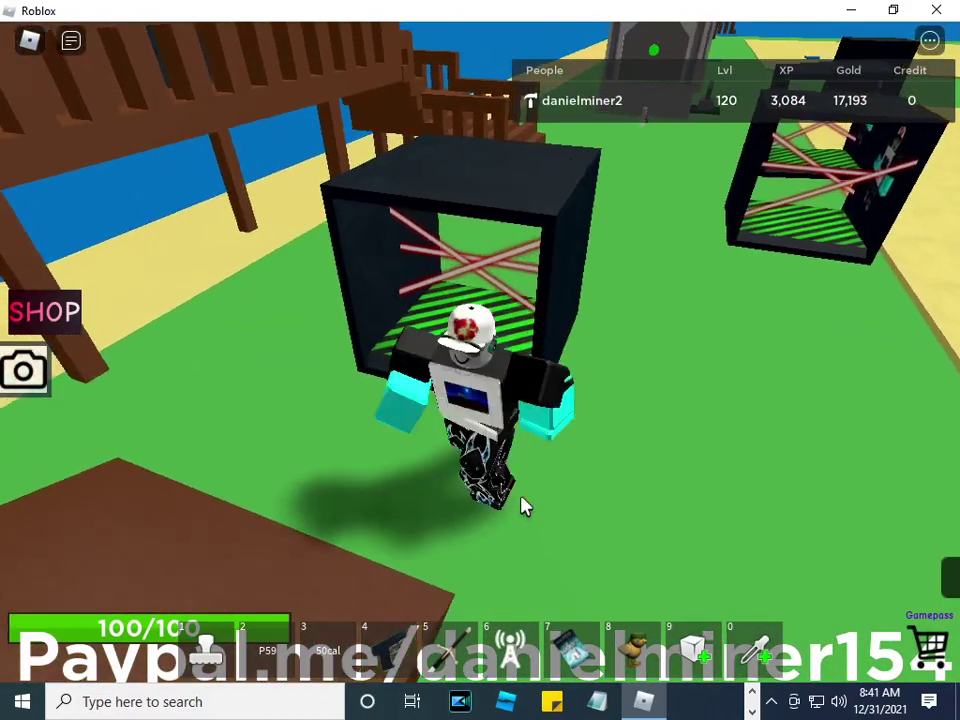
{"action": "key", "text": "w"}
{"action": "scroll", "coordinate": [523, 505], "scroll_direction": "up", "scroll_amount": 5}
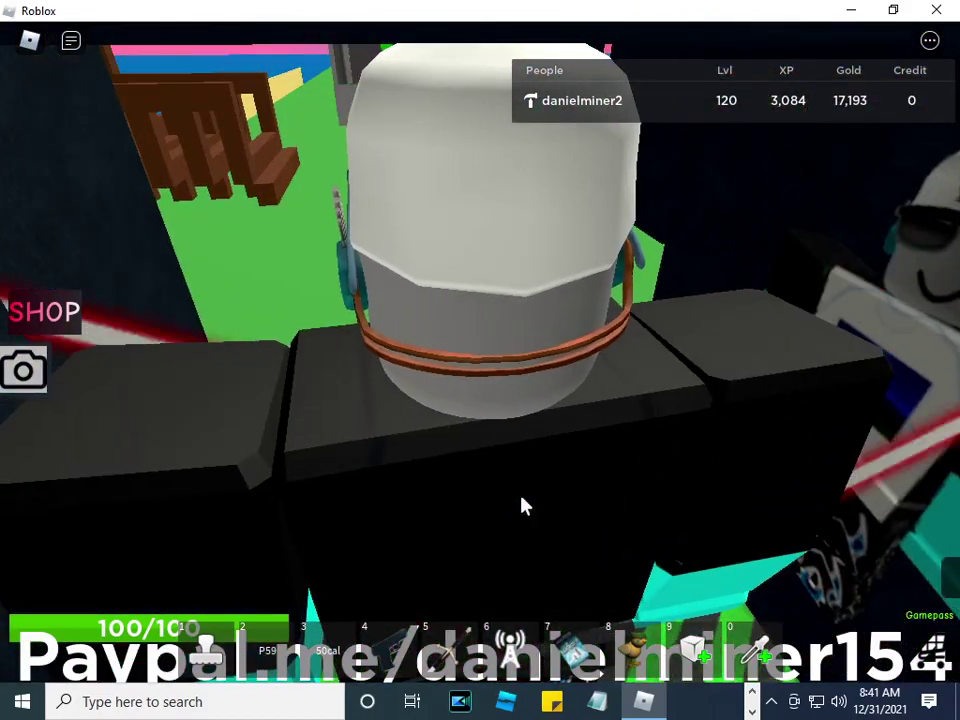
Leave the box and jump past the other black boxes and grey gates toward the soldier at the field's edge.
{"action": "right_click_drag", "start_coordinate": [521, 497], "coordinate": [521, 497]}
{"action": "key", "text": "w"}
{"action": "key", "text": "w"}
{"action": "key", "text": "space"}
{"action": "key", "text": "w"}
{"action": "key", "text": "w"}
{"action": "key", "text": "space"}
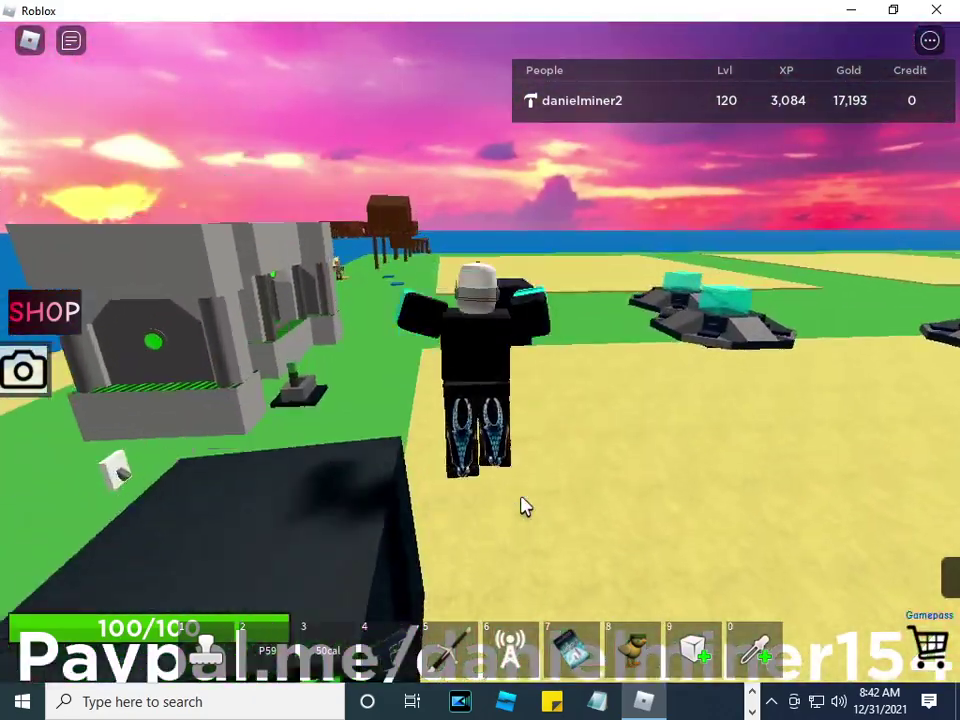
Equip the pistol, then fire and reload it while running up to the soldier beside the pink ball.
{"action": "key", "text": "w"}
{"action": "right_click_drag", "start_coordinate": [521, 497], "coordinate": [522, 497]}
{"action": "key", "text": "space"}
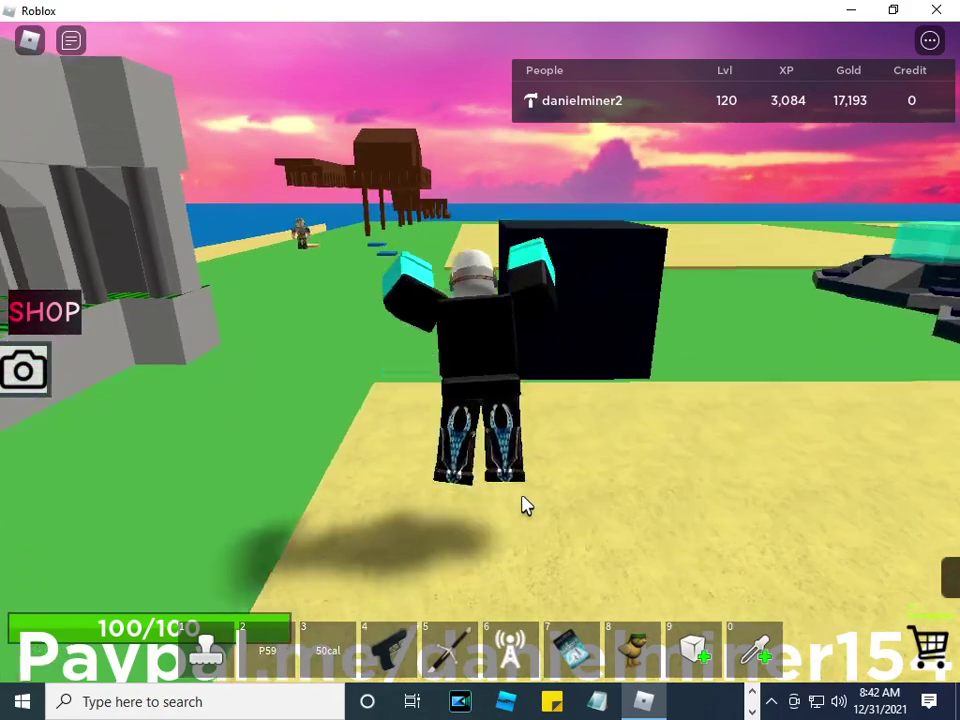
{"action": "left_click", "coordinate": [597, 351]}
{"action": "mouse_move", "coordinate": [597, 351]}
{"action": "right_mouse_down"}
{"action": "mouse_move", "coordinate": [608, 333]}
{"action": "mouse_move", "coordinate": [608, 341]}
{"action": "right_mouse_up"}
{"action": "key", "text": "w"}
{"action": "key", "text": "w"}
{"action": "left_click", "coordinate": [598, 343]}
{"action": "left_click", "coordinate": [600, 342]}
{"action": "key", "text": "r"}
{"action": "key", "text": "w"}
{"action": "key", "text": "w"}
{"action": "left_click", "coordinate": [608, 341]}
{"action": "left_click", "coordinate": [608, 341]}
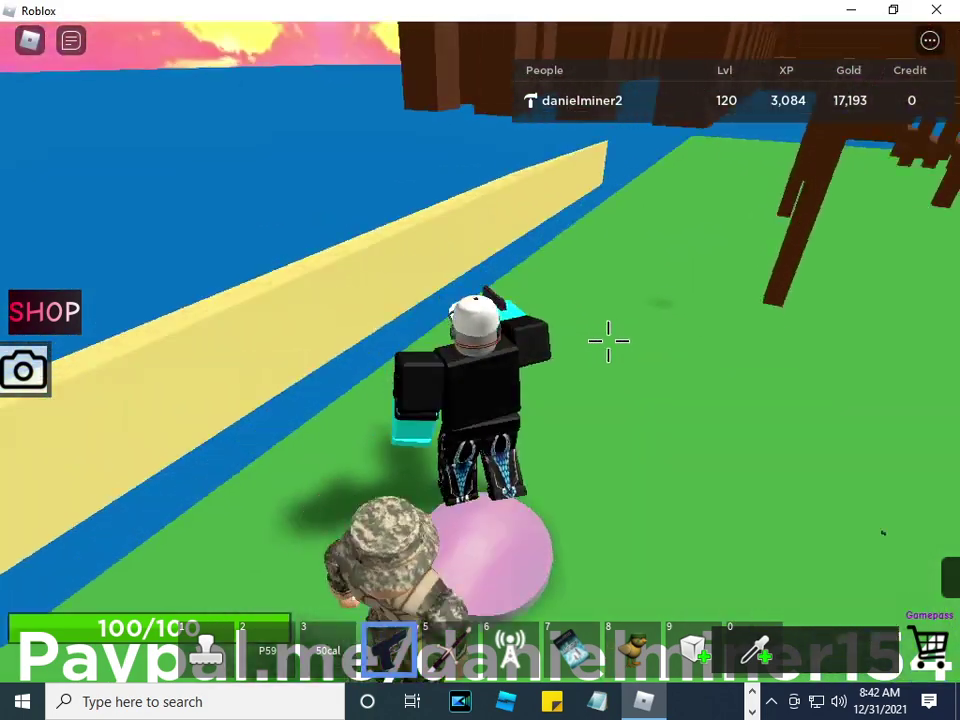
Run over the blue morph pads to change the character's outfit to the camouflage soldier uniform.
{"action": "key", "text": "w"}
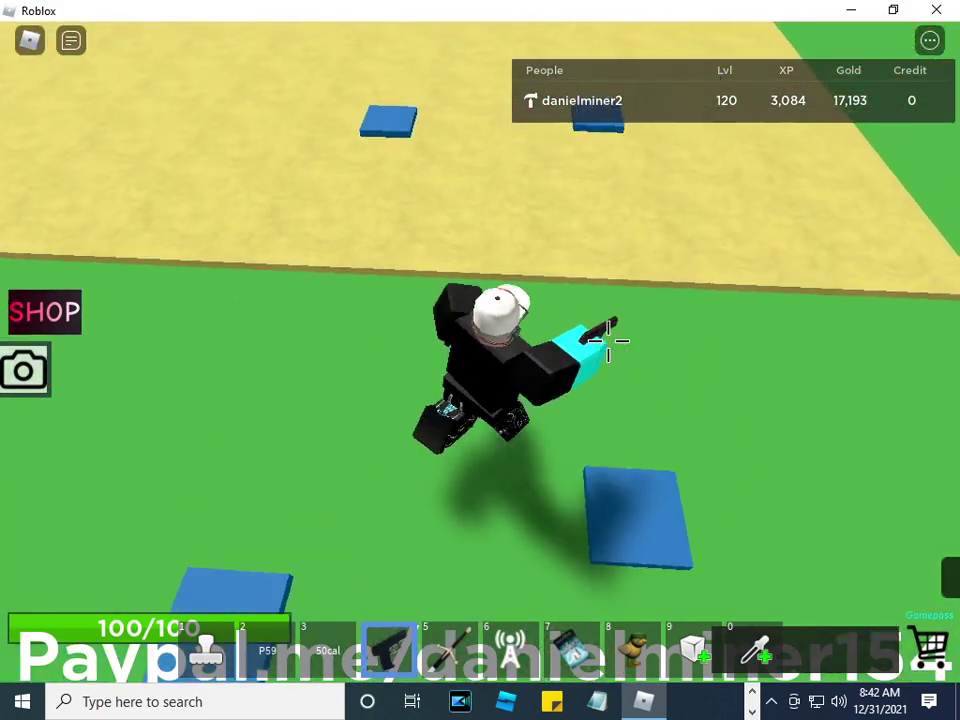
{"action": "key", "text": "d"}
{"action": "key", "text": "a"}
{"action": "key", "text": "w"}
{"action": "right_click_drag", "start_coordinate": [608, 341], "coordinate": [608, 341]}
{"action": "key", "text": "w"}
{"action": "key", "text": "w"}
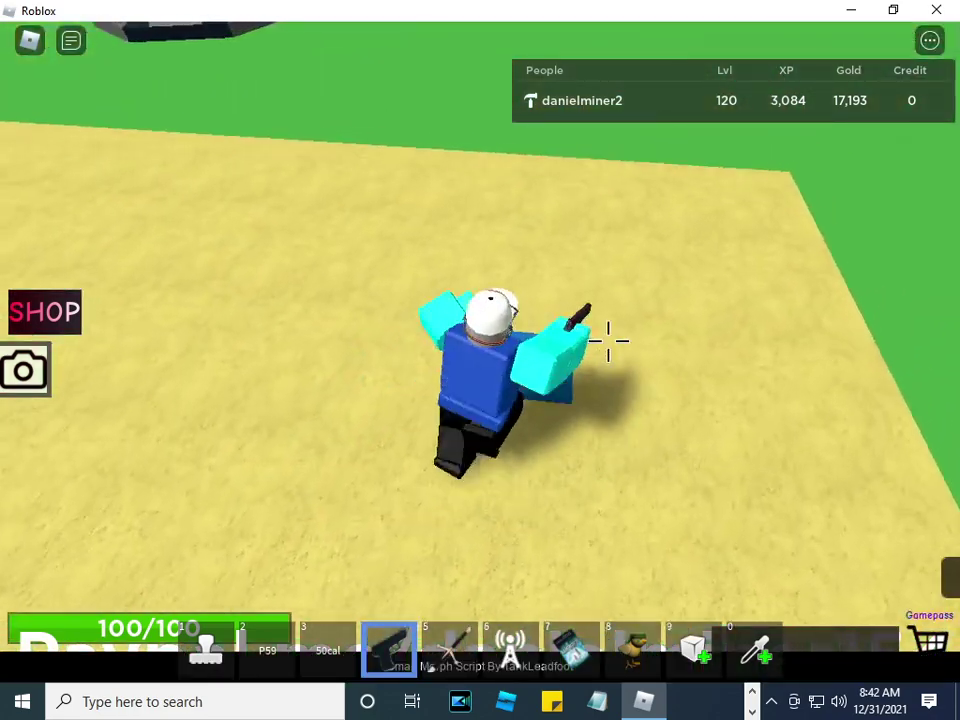
Put the pistol away, board one of the flying saucers and fly it up over the sand plots.
{"action": "key", "text": "w"}
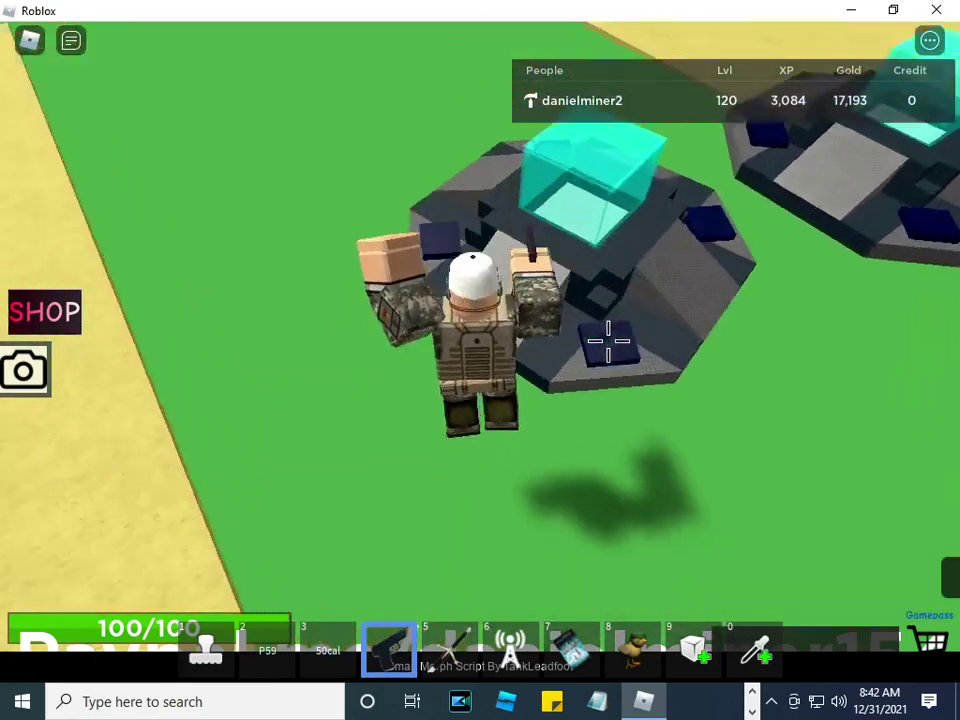
{"action": "key", "text": "w"}
{"action": "key", "text": "4"}
{"action": "mouse_move", "coordinate": [608, 341]}
{"action": "right_mouse_down"}
{"action": "mouse_move", "coordinate": [609, 350]}
{"action": "mouse_move", "coordinate": [614, 332]}
{"action": "right_mouse_up"}
{"action": "key", "text": "w"}
{"action": "key", "text": "space"}
{"action": "key", "text": "w"}
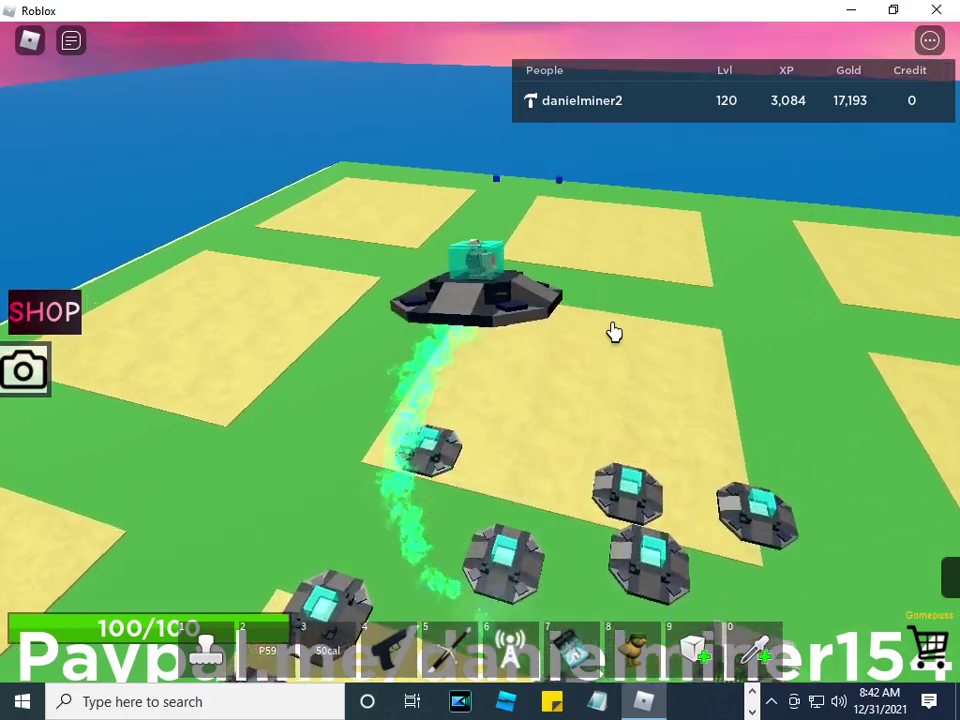
{"action": "key", "text": "w"}
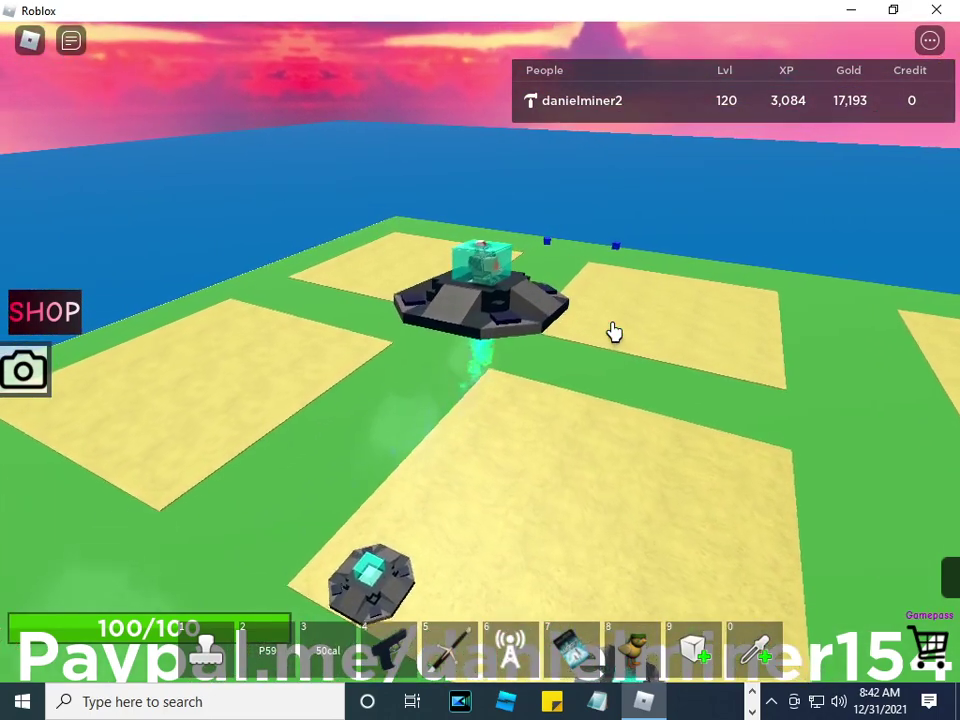
{"action": "key", "text": "space"}
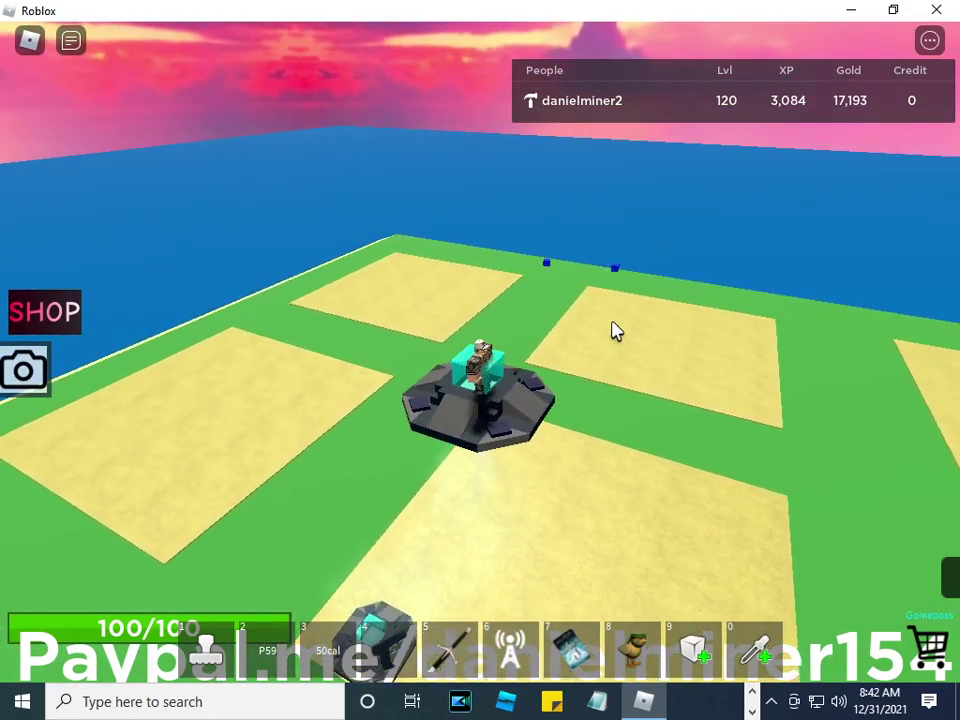
Check the building parts inventory with its Basic Building category, close it, and put the building tool away.
{"action": "key", "text": "9"}
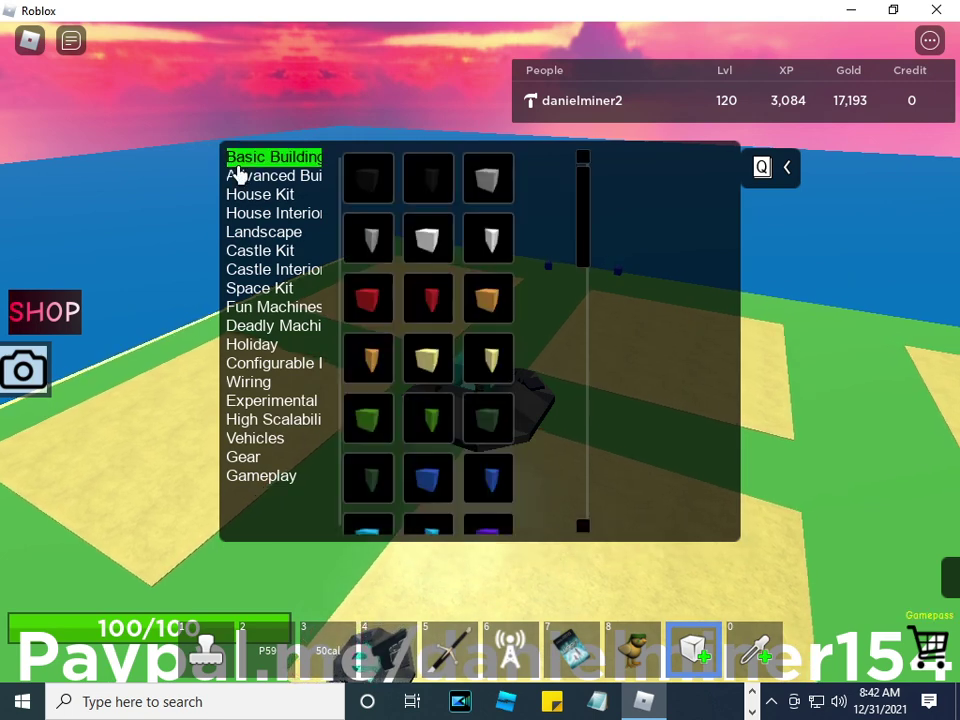
{"action": "key", "text": "q"}
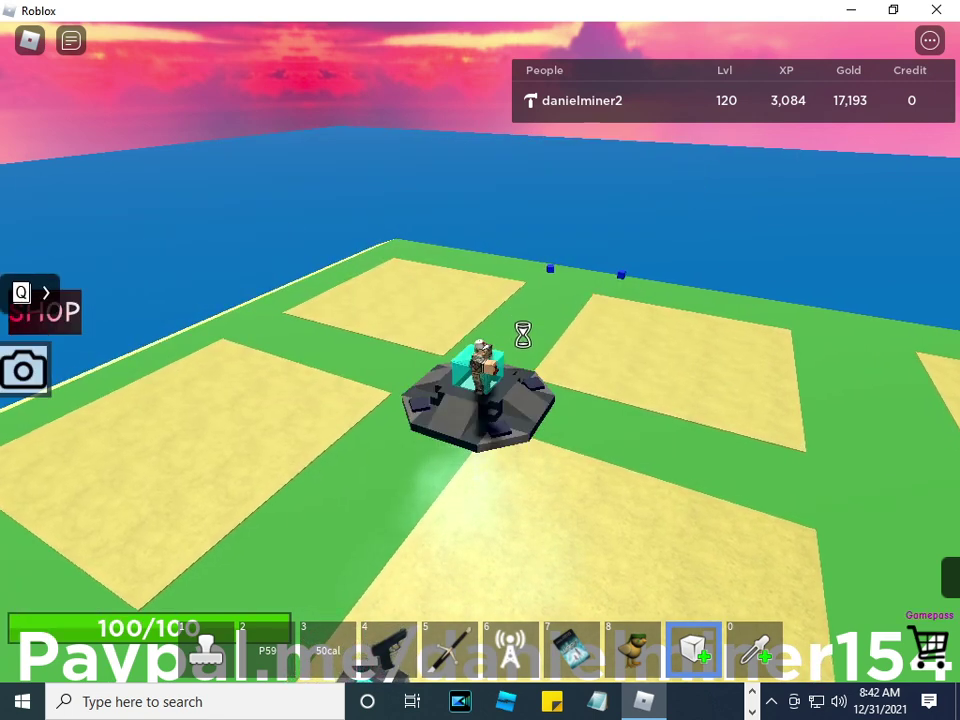
{"action": "right_click_drag", "start_coordinate": [523, 335], "coordinate": [525, 338]}
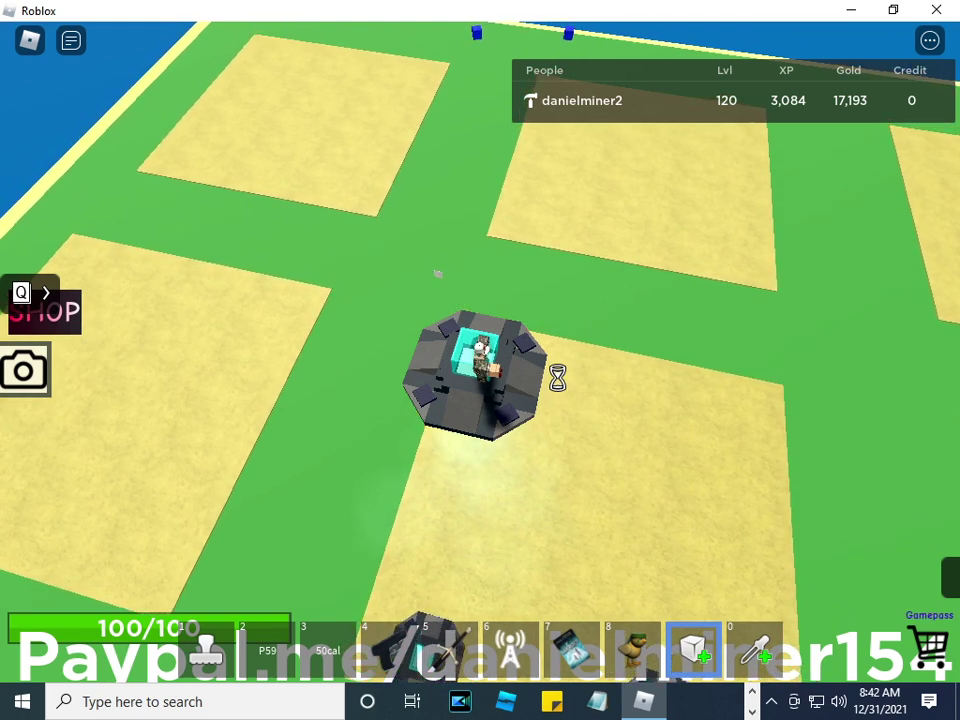
{"action": "right_click_drag", "start_coordinate": [557, 377], "coordinate": [557, 377]}
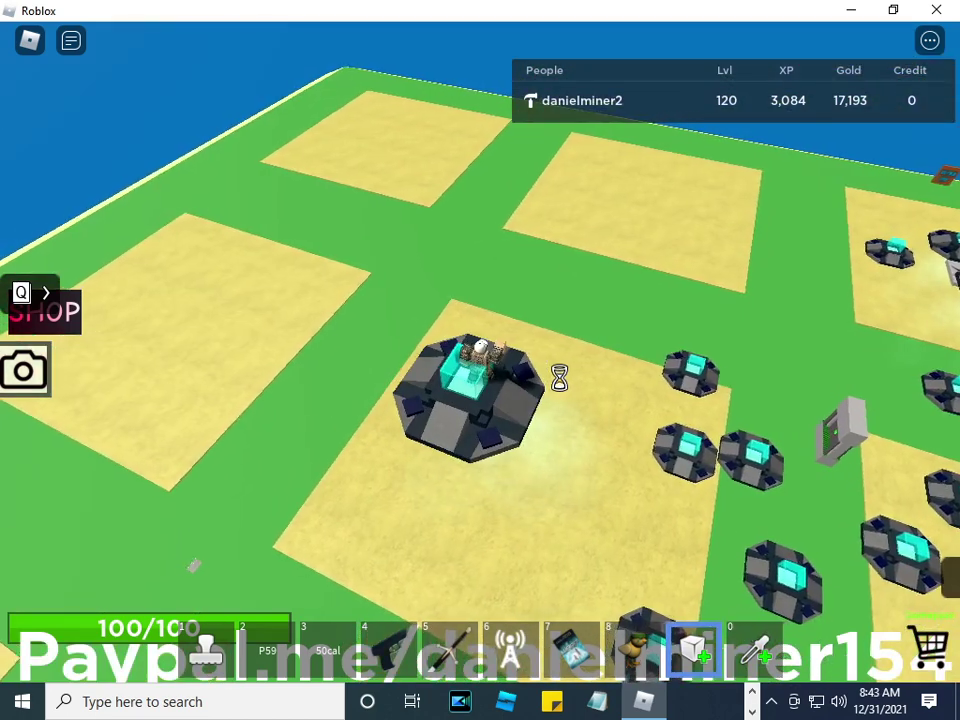
{"action": "left_click", "coordinate": [210, 668]}
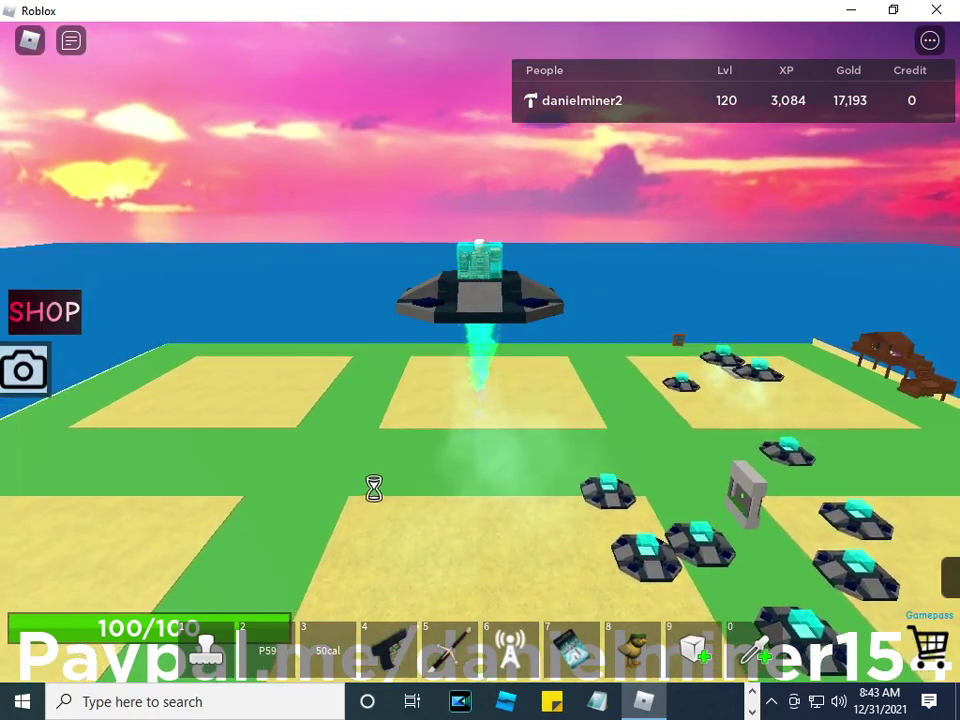
{"action": "right_click_drag", "start_coordinate": [373, 489], "coordinate": [388, 497]}
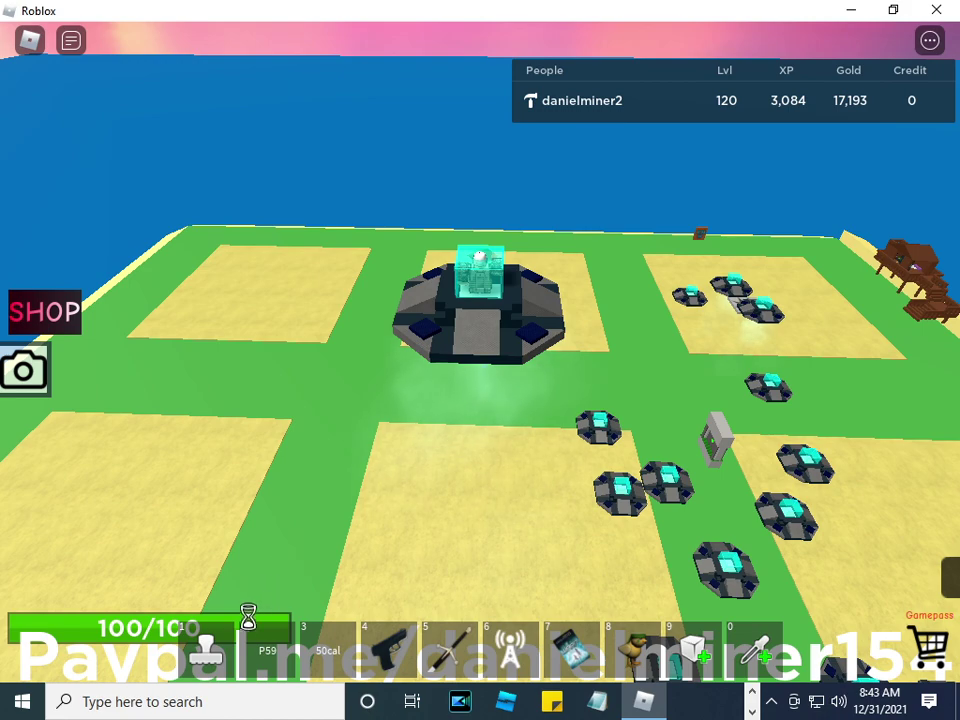
Equip the building tool while landing the flying saucer, put it away, and lift off again above the sand plots.
{"action": "left_click", "coordinate": [212, 648]}
{"action": "scroll", "coordinate": [325, 520], "scroll_direction": "up", "scroll_amount": 5}
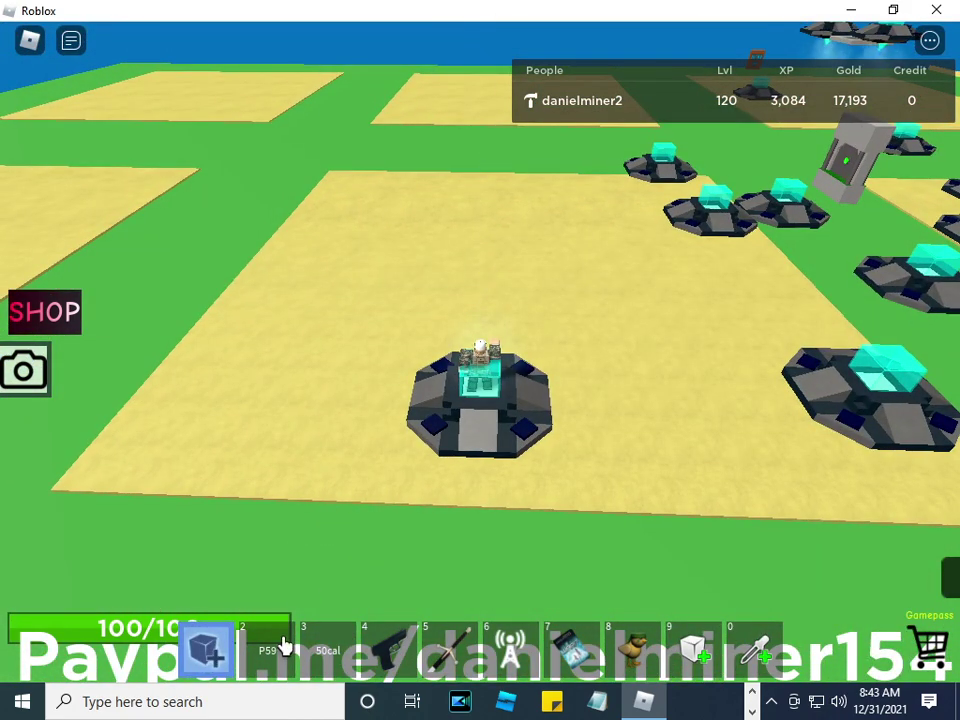
{"action": "left_click", "coordinate": [362, 402]}
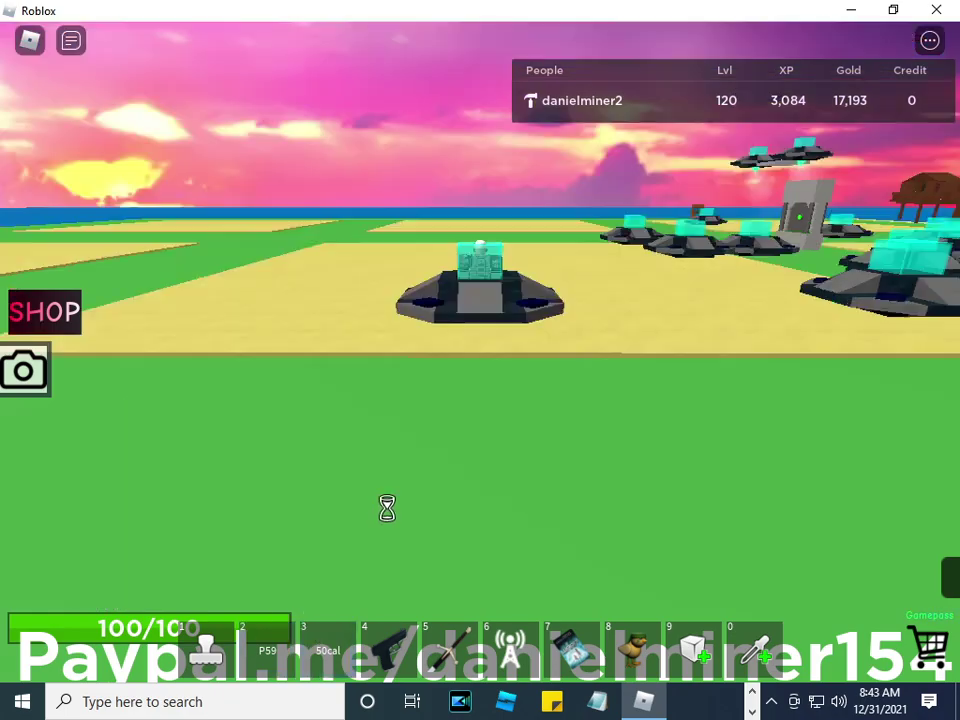
{"action": "scroll", "coordinate": [386, 499], "scroll_direction": "up", "scroll_amount": 5}
{"action": "scroll", "coordinate": [390, 492], "scroll_direction": "down", "scroll_amount": 5}
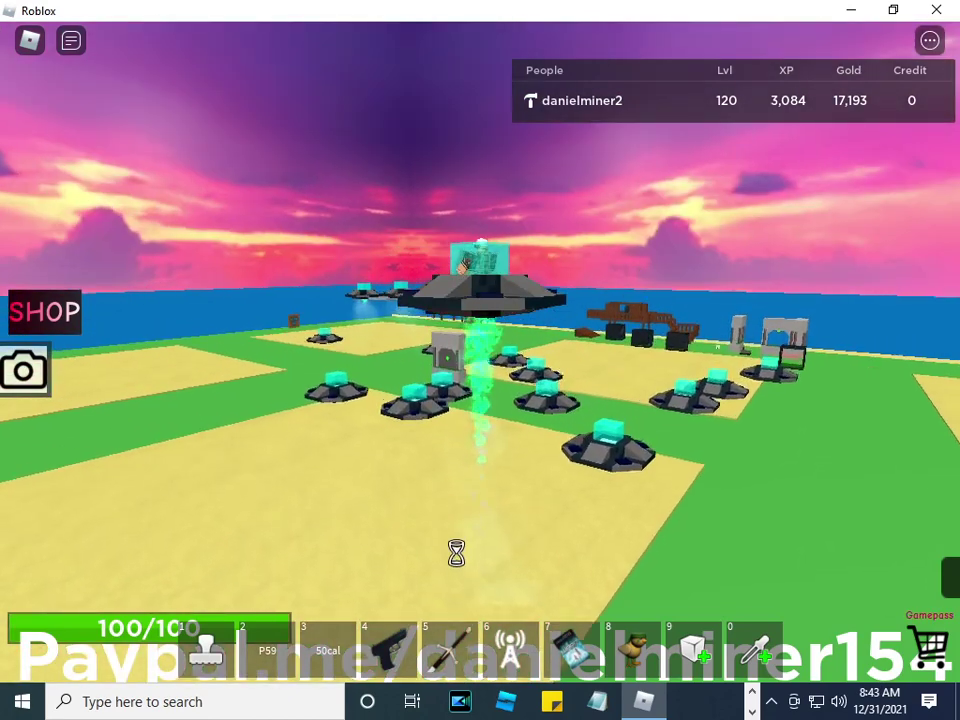
Check the backpack while the UFODriveTool is equipped, close it, and switch to the duck item.
{"action": "key", "text": "grave"}
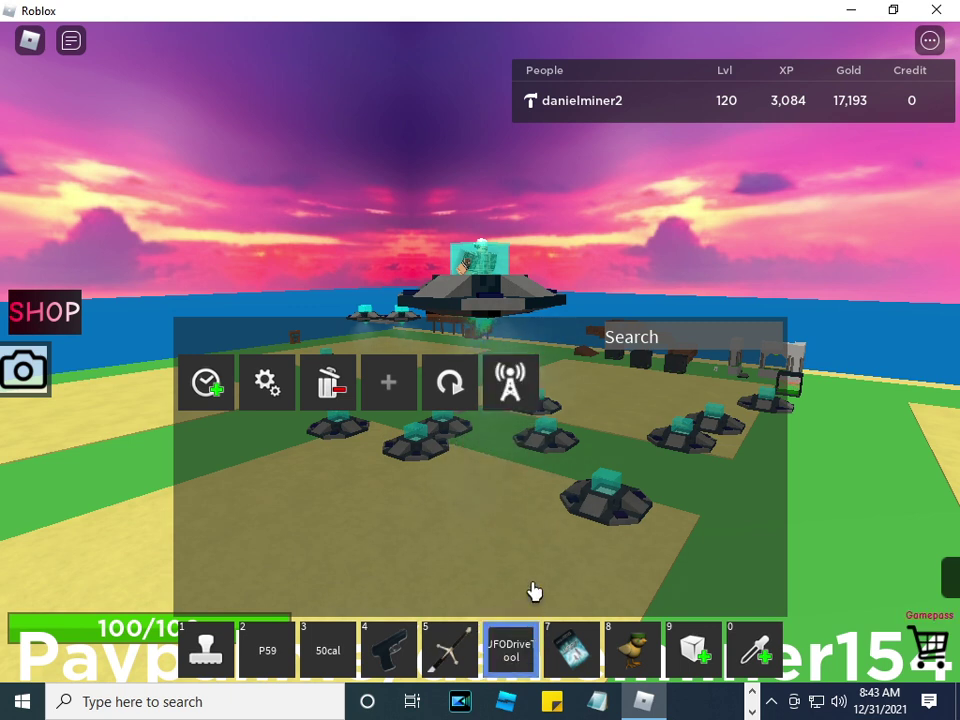
{"action": "key", "text": "grave"}
{"action": "key", "text": "8"}
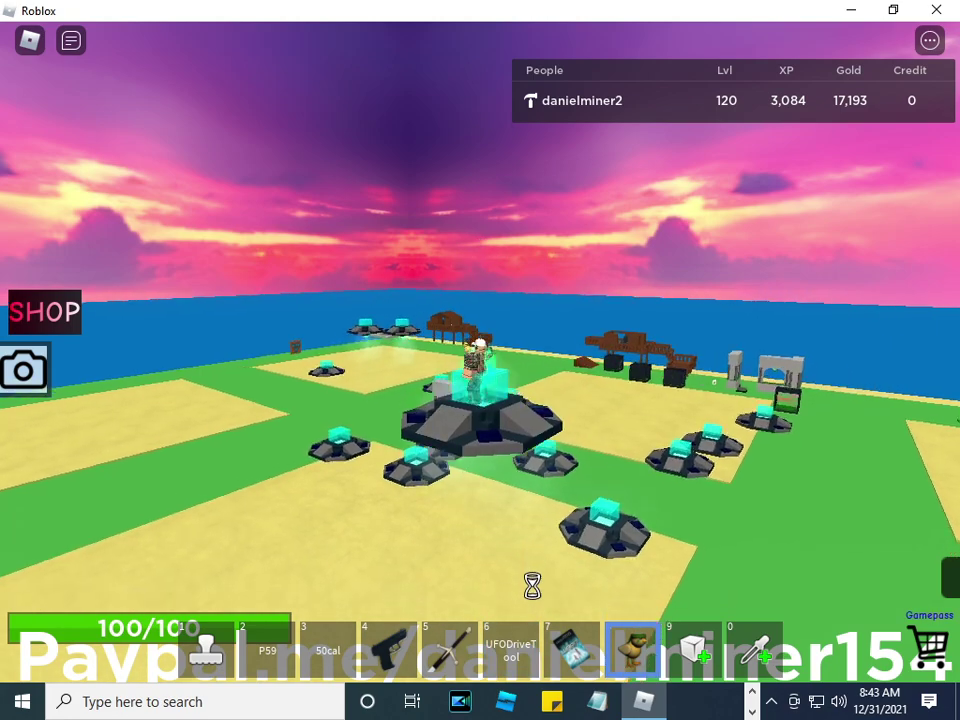
Jump off the flying saucer and walk across the sand plot to the green path beyond it.
{"action": "key", "text": "w"}
{"action": "key", "text": "space"}
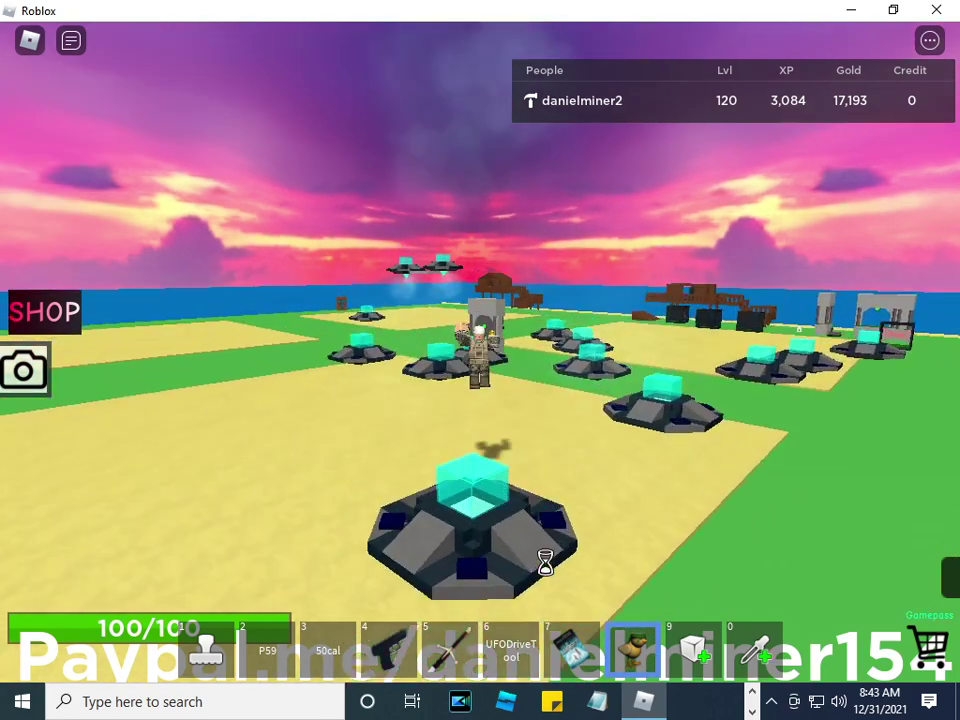
{"action": "right_click_drag", "start_coordinate": [567, 481], "coordinate": [567, 481]}
{"action": "key", "text": "a"}
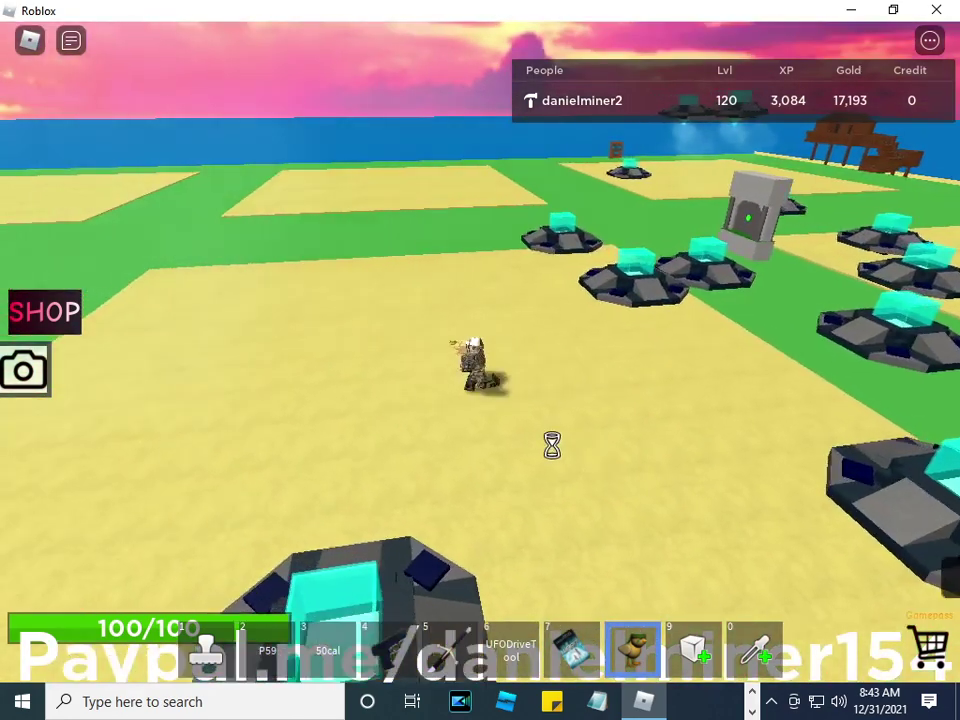
{"action": "key", "text": "w"}
{"action": "key", "text": "Left"}
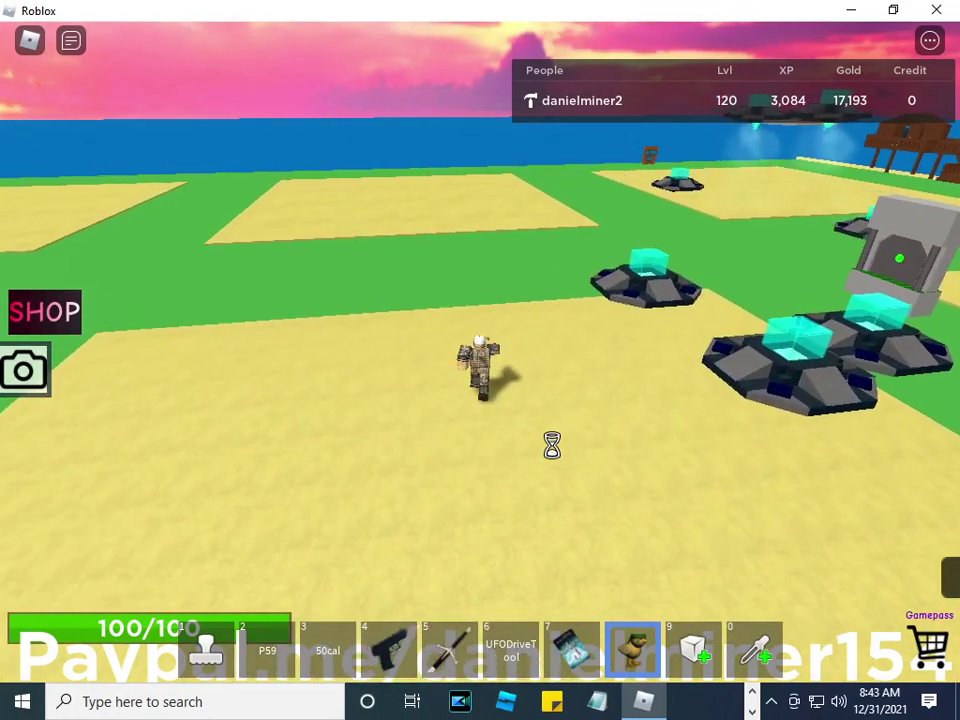
{"action": "key", "text": "Left"}
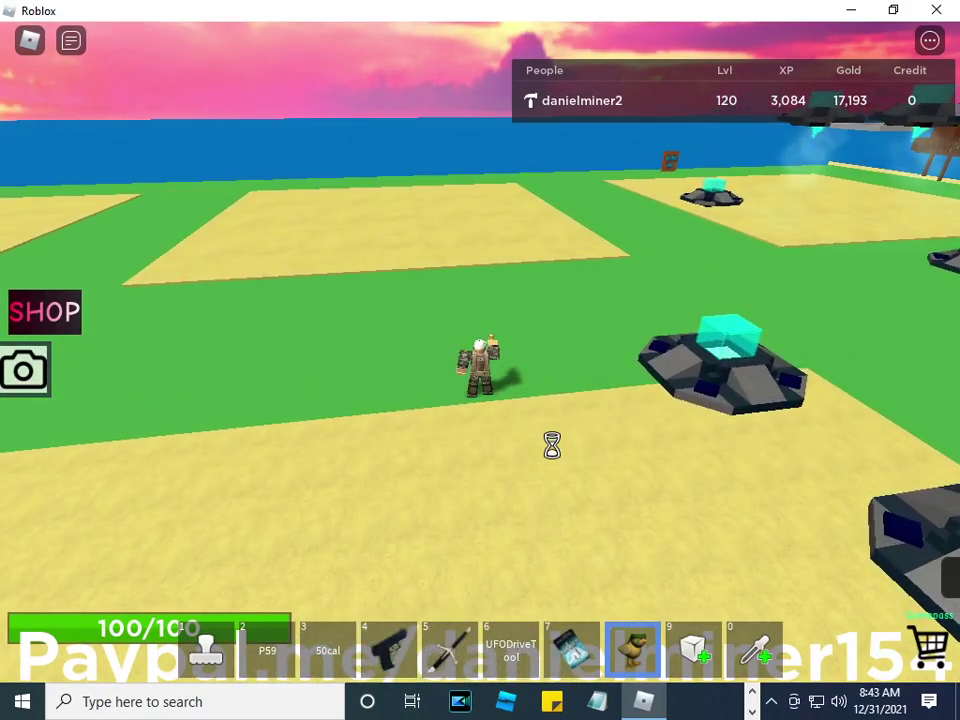
Reset the character and confirm, to respawn without the soldier uniform.
{"action": "key", "text": "Escape"}
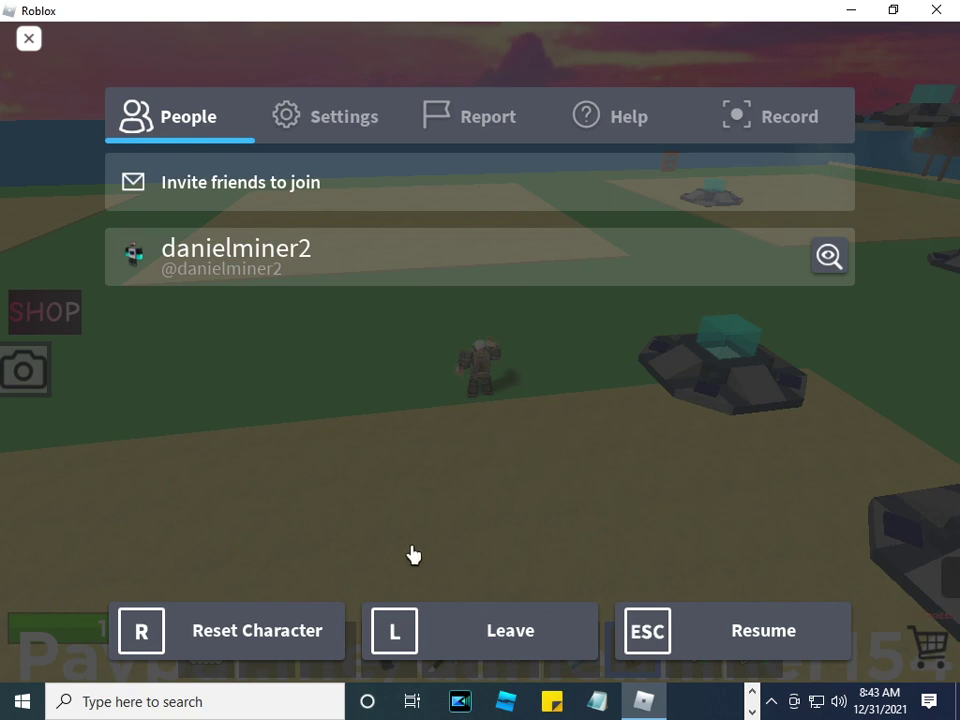
{"action": "left_click", "coordinate": [275, 614]}
{"action": "left_click", "coordinate": [396, 364]}
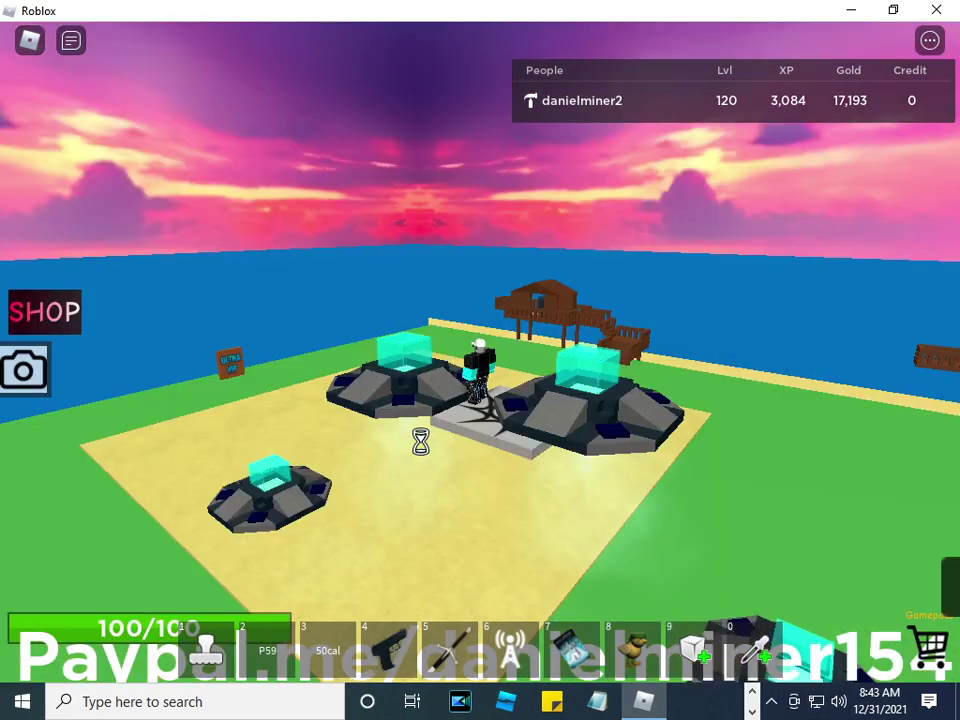
Equip the pistol and run from the spawn platform across the grass while firing and reloading it.
{"action": "right_click_drag", "start_coordinate": [421, 441], "coordinate": [421, 441]}
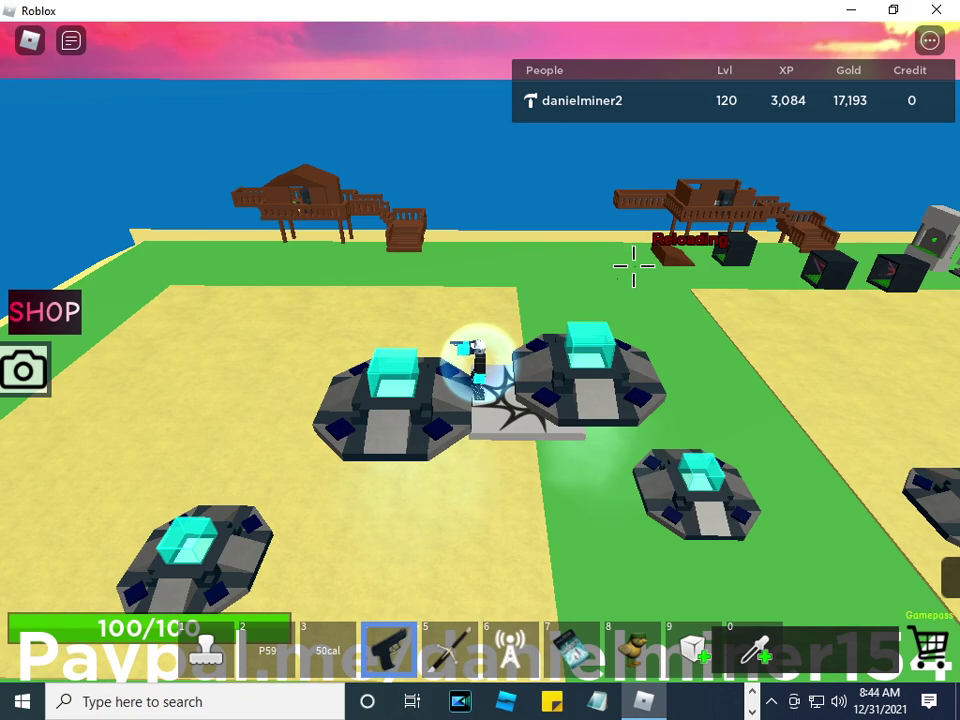
{"action": "key", "text": "w"}
{"action": "right_click_drag", "start_coordinate": [634, 266], "coordinate": [633, 265]}
{"action": "key", "text": "w"}
{"action": "left_click", "coordinate": [633, 265]}
{"action": "left_click", "coordinate": [633, 265]}
{"action": "key", "text": "w"}
{"action": "key", "text": "w"}
{"action": "left_click", "coordinate": [633, 265]}
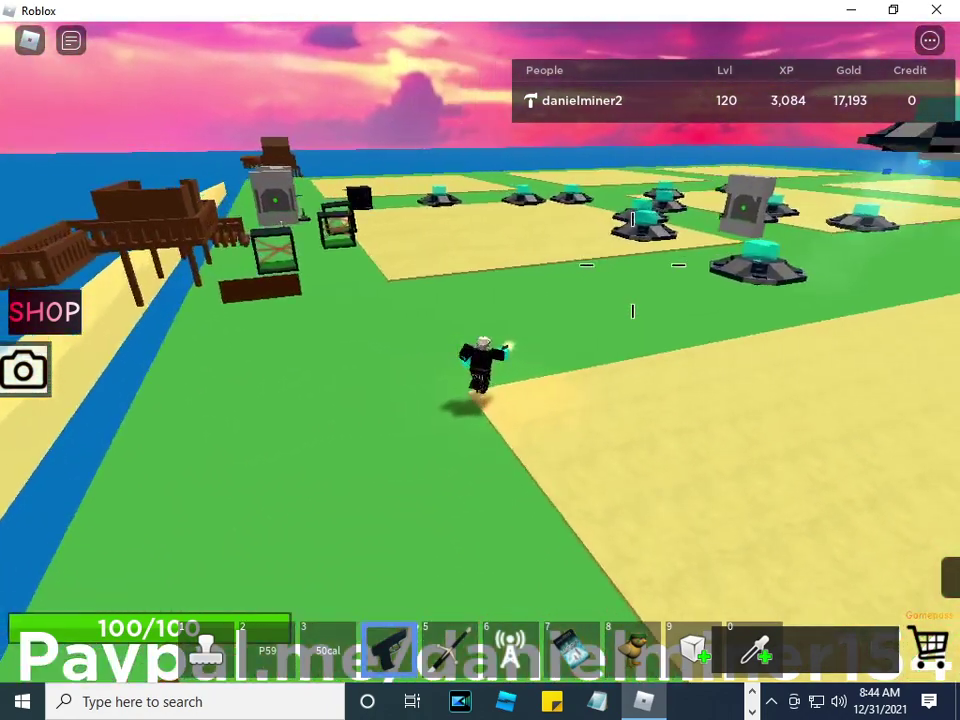
Fire toward the gray door among the saucers while running up to it, and put the pistol away.
{"action": "left_click", "coordinate": [632, 264]}
{"action": "key", "text": "w"}
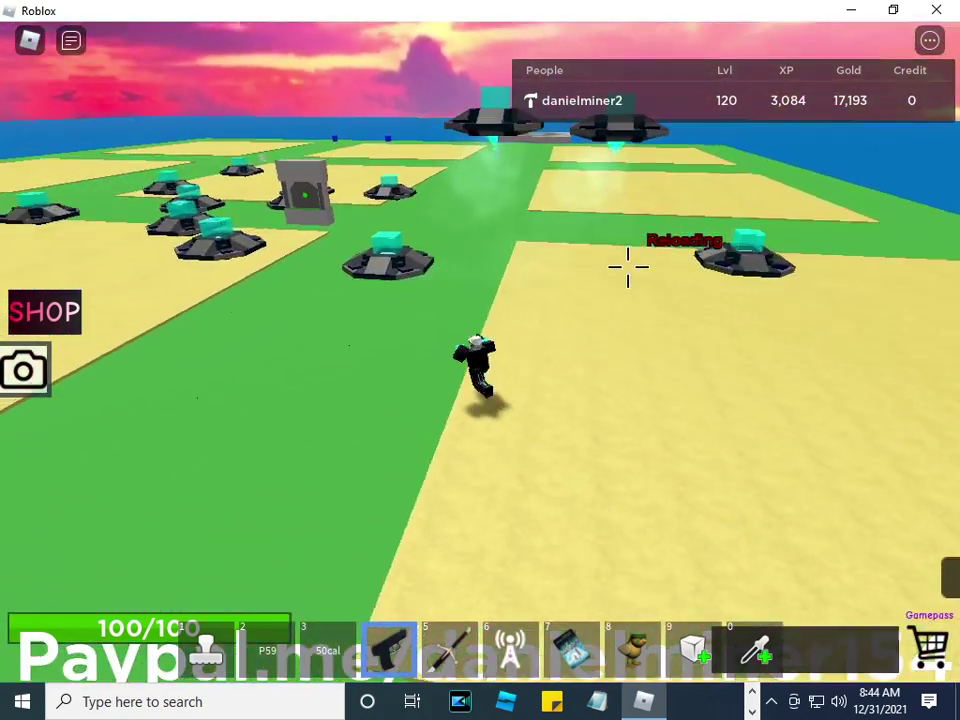
{"action": "key", "text": "w"}
{"action": "key", "text": "a"}
{"action": "left_click", "coordinate": [375, 203]}
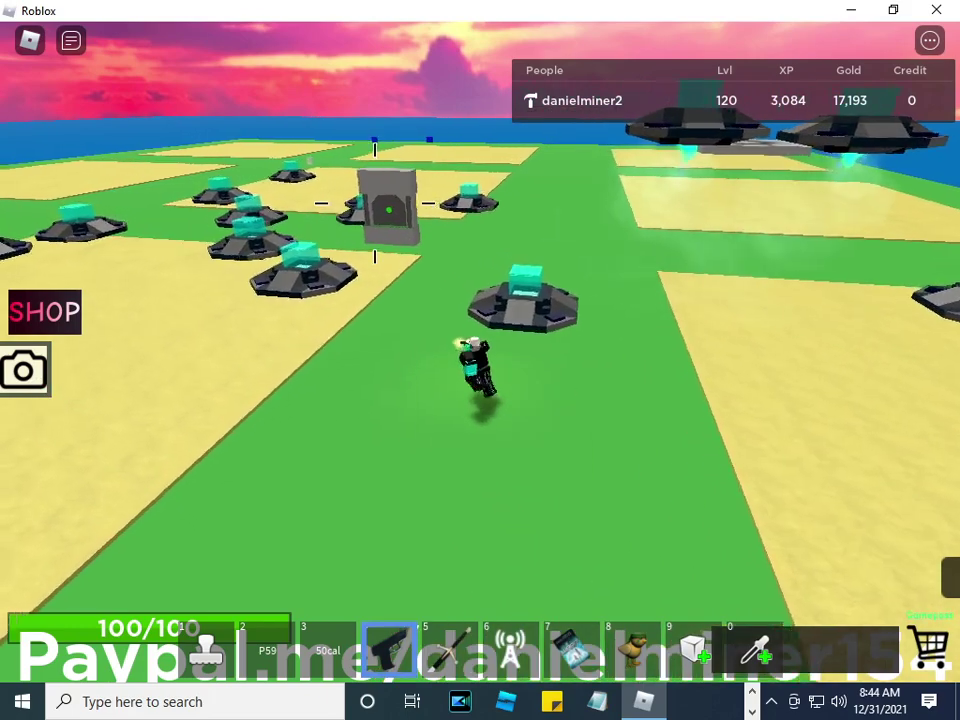
{"action": "key", "text": "w"}
{"action": "key", "text": "4"}
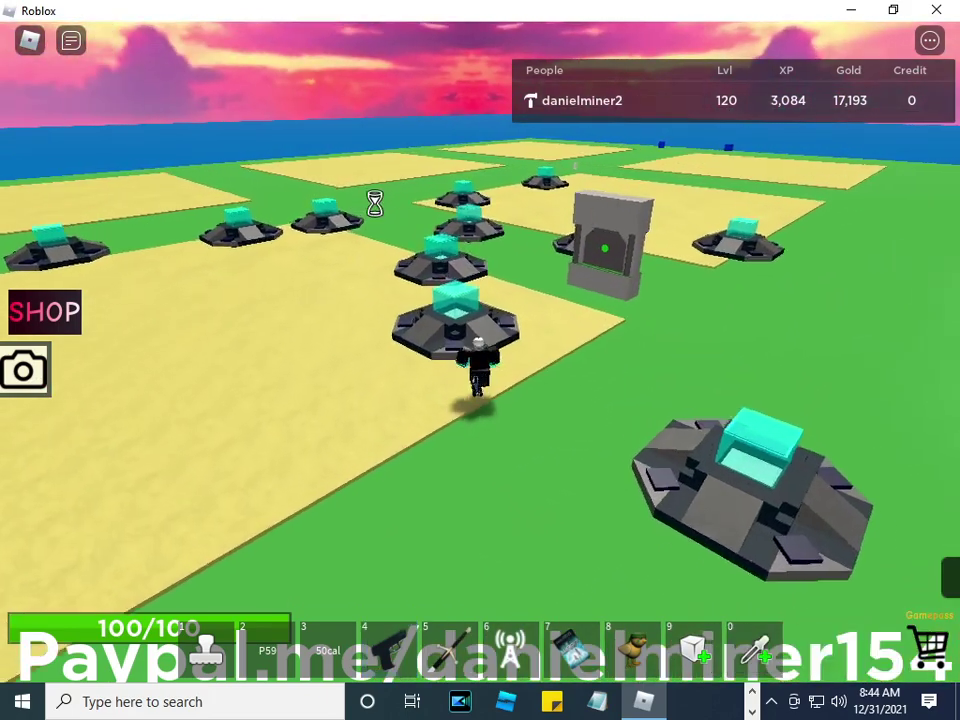
Equip the wiring tool beside the saucers and pick the standalone gray door's OpenDoor input as the wire target.
{"action": "key", "text": "w"}
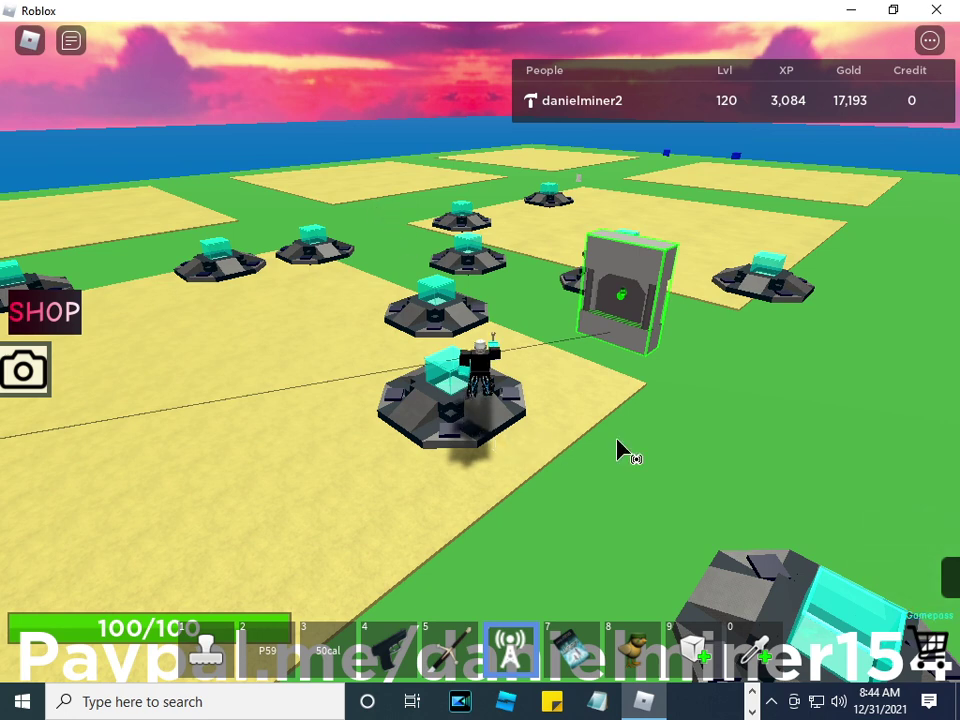
{"action": "left_click", "coordinate": [628, 325]}
{"action": "right_click_drag", "start_coordinate": [617, 365], "coordinate": [522, 282]}
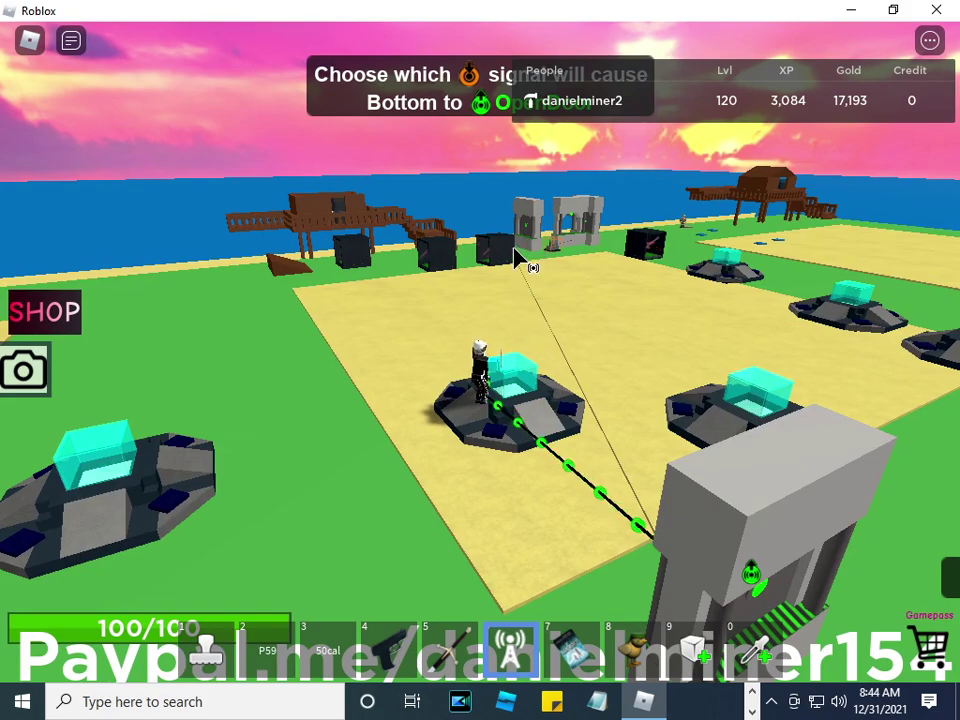
Carry the wire across the sand plot to the lever and choose LeverEngage as the signal for OpenDoor.
{"action": "key", "text": "w"}
{"action": "key", "text": "w"}
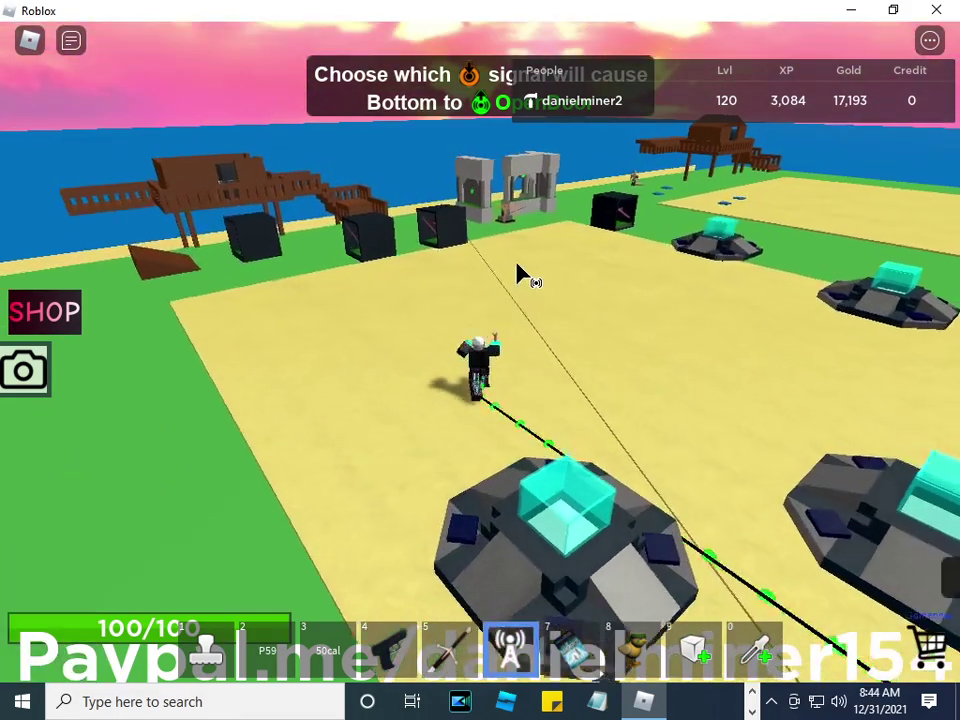
{"action": "mouse_move", "coordinate": [508, 238]}
{"action": "key", "text": "w"}
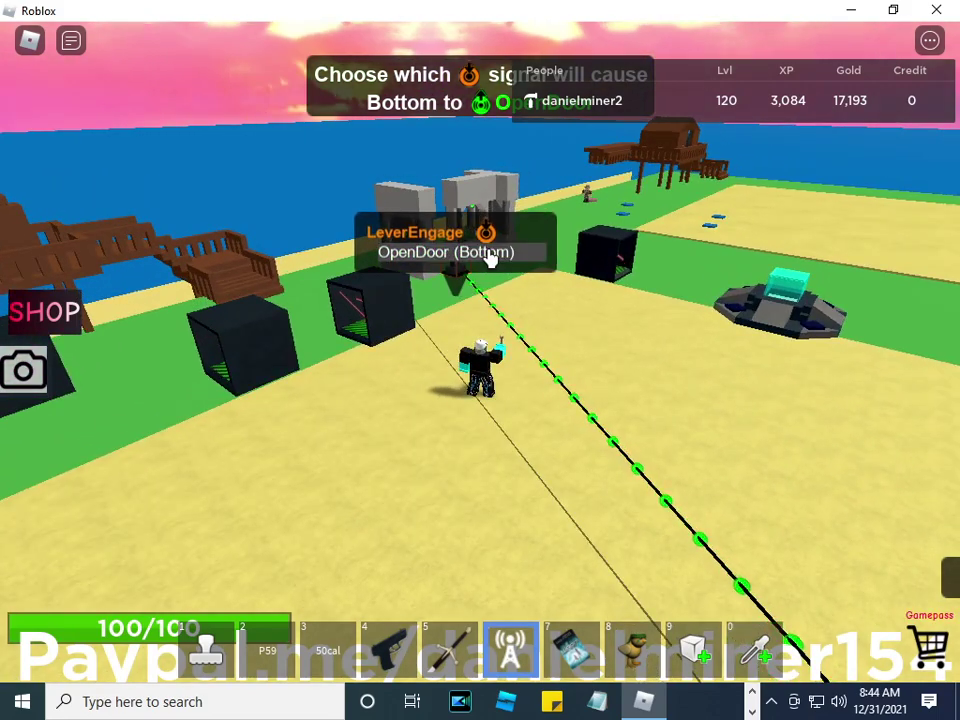
{"action": "key", "text": "w"}
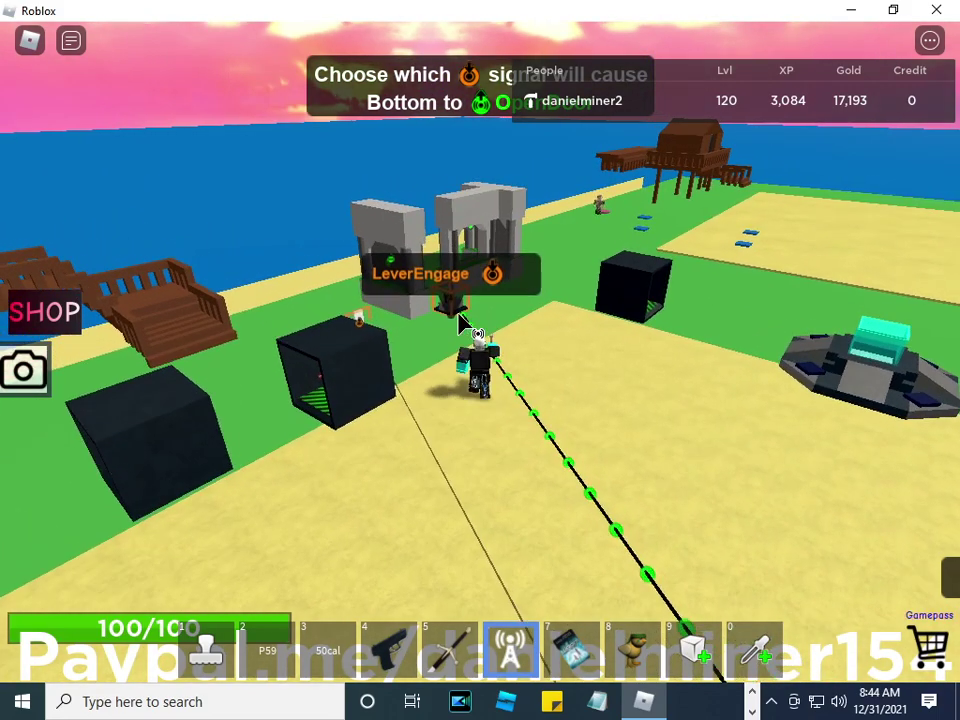
{"action": "left_click", "coordinate": [456, 278]}
Put the wiring tool away and walk up to the lever between the stone doors to operate it.
{"action": "key", "text": "w"}
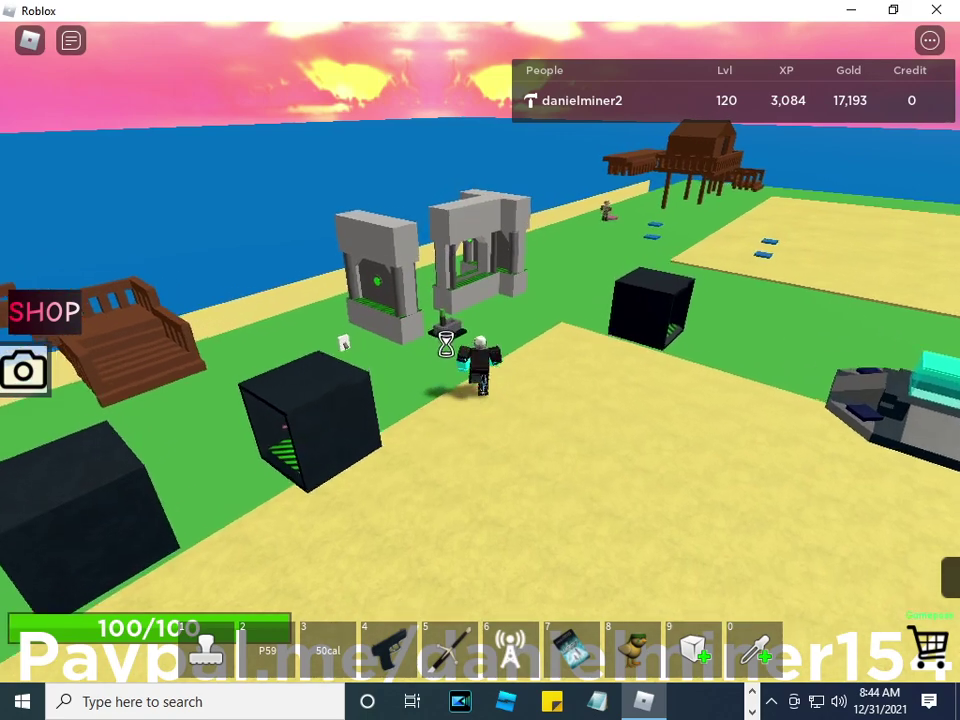
{"action": "key", "text": "w"}
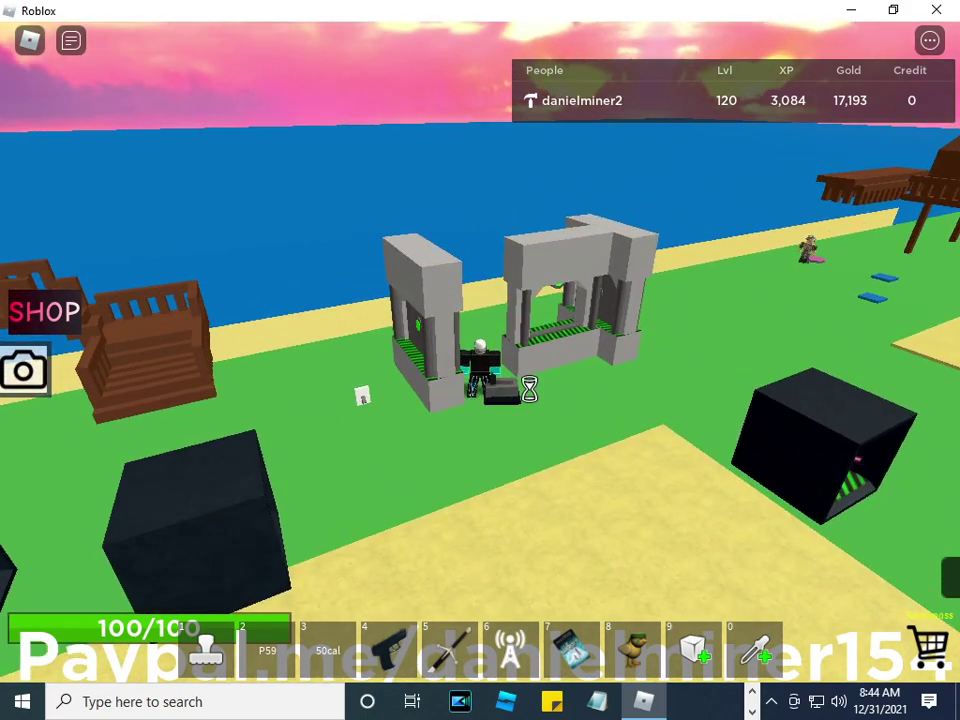
{"action": "key", "text": "w"}
{"action": "key", "text": "s"}
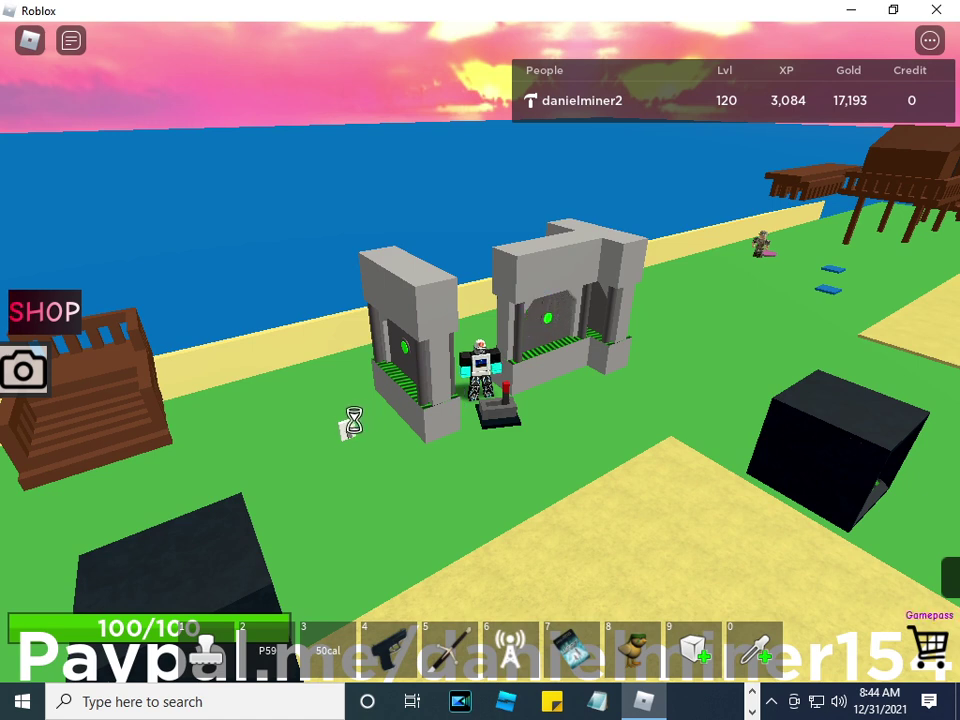
Equip the duck item, switch to the item in slot 7, and open and close the backpack.
{"action": "left_click", "coordinate": [420, 390]}
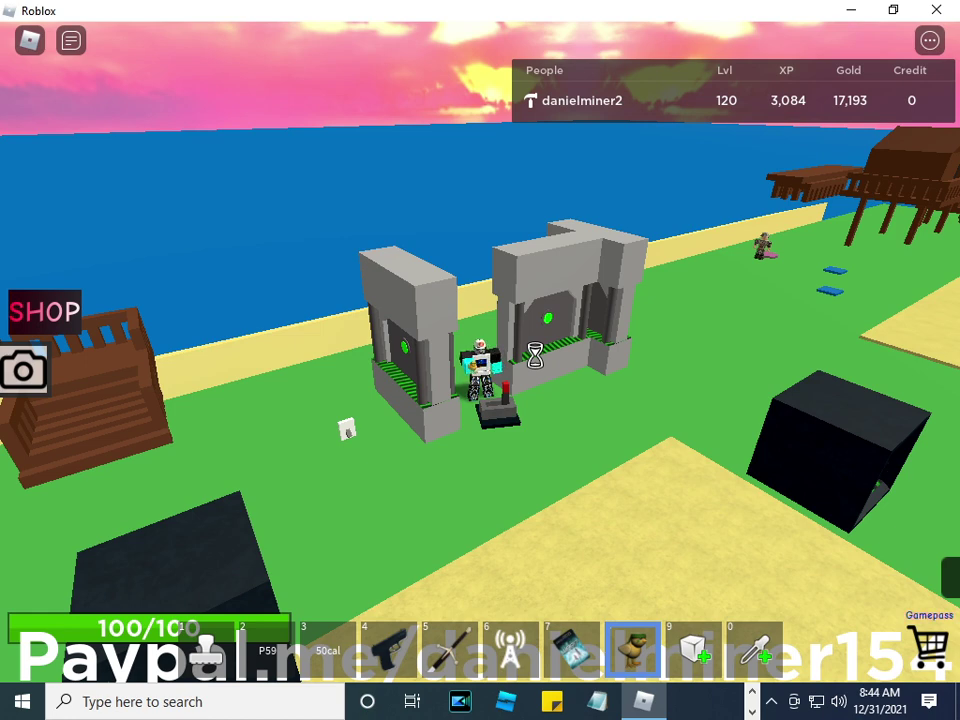
{"action": "key", "text": "7"}
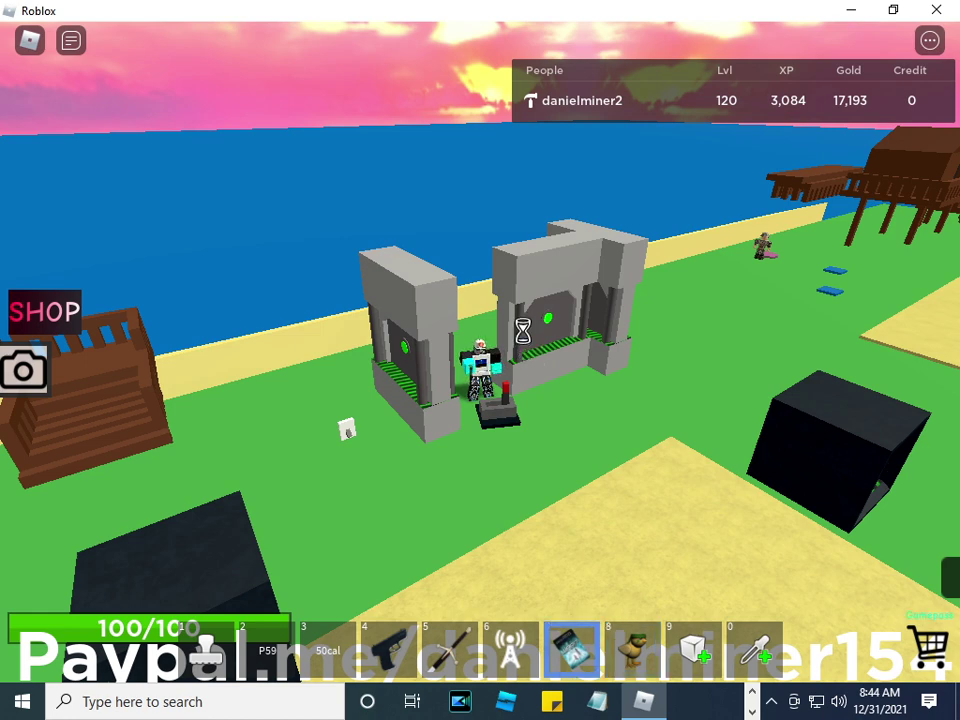
{"action": "key", "text": "grave"}
{"action": "key", "text": "grave"}
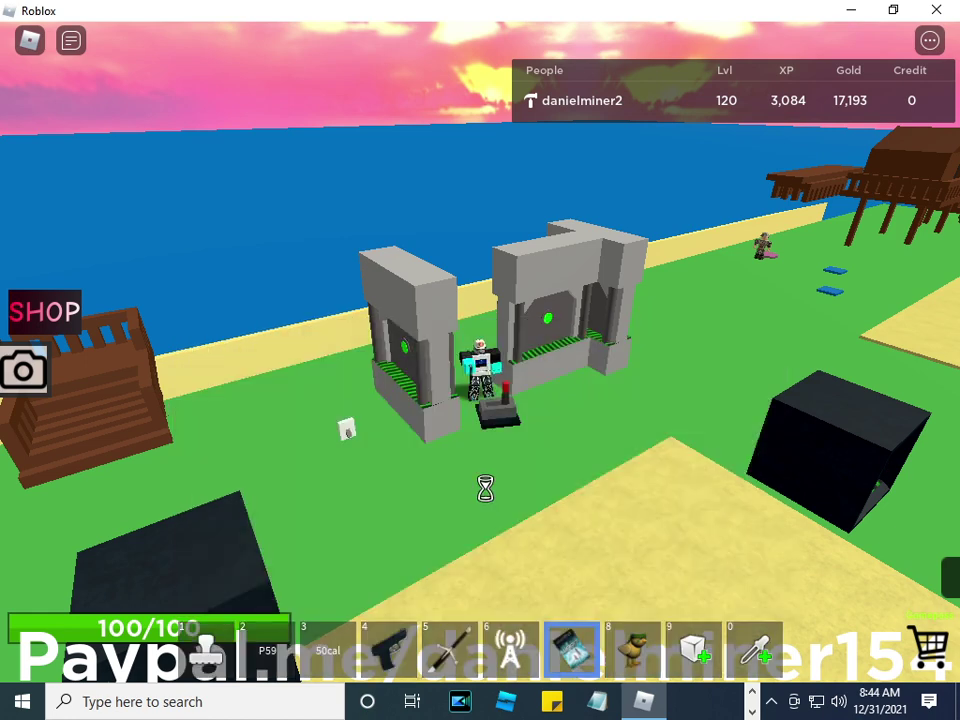
Run from the stone doors back across the sand plot to the parked flying saucers.
{"action": "right_click_drag", "start_coordinate": [486, 488], "coordinate": [525, 495]}
{"action": "key", "text": "w"}
{"action": "key", "text": "w"}
{"action": "key", "text": "w"}
{"action": "key", "text": "d"}
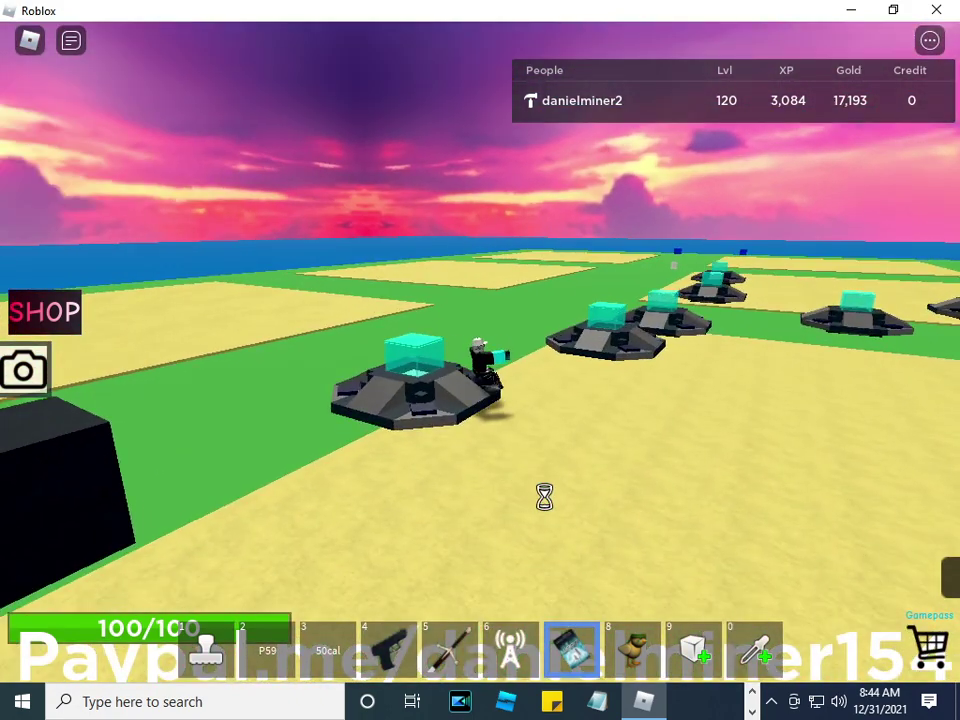
Leave the experience and confirm leaving.
{"action": "key", "text": "Escape"}
{"action": "left_click", "coordinate": [476, 628]}
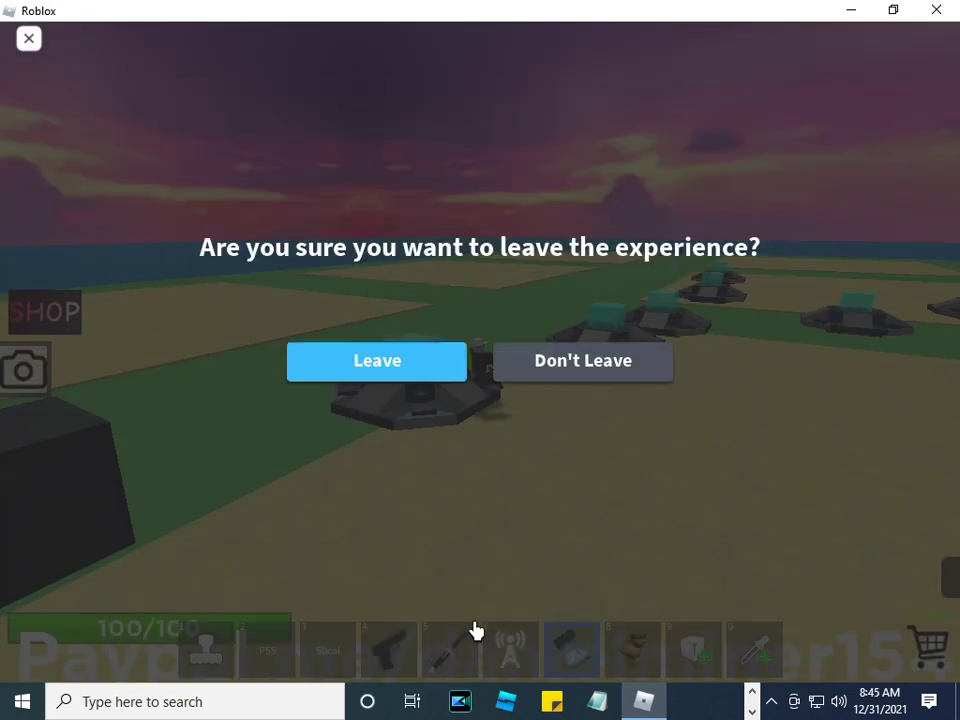
{"action": "left_click", "coordinate": [373, 378]}
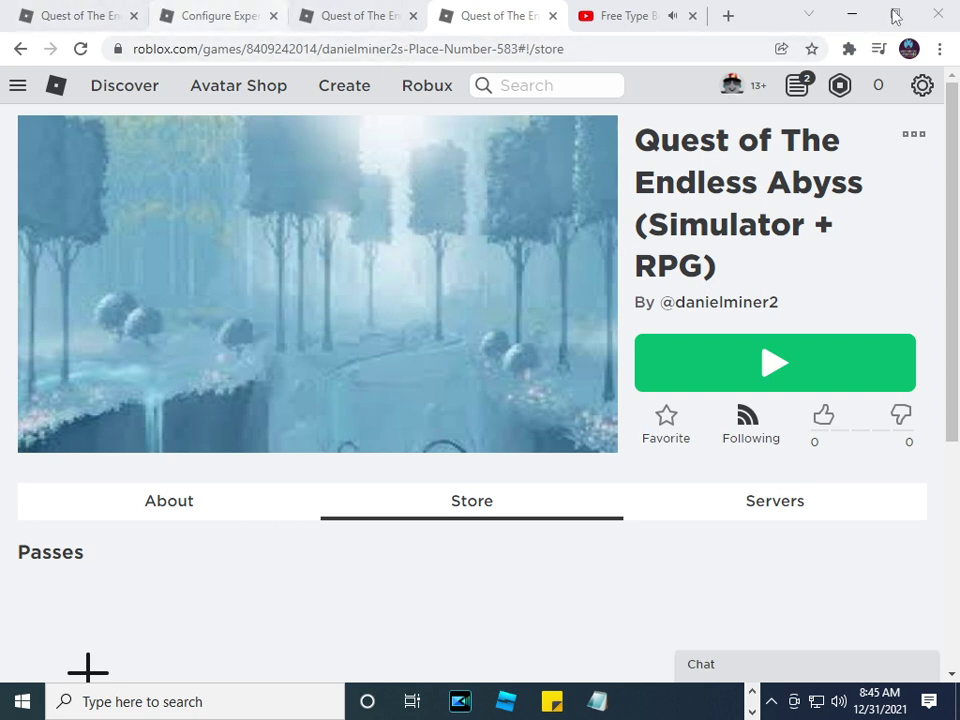
Search the web in a new browser tab for "how many places can you have in experience roblox".
{"action": "left_click", "coordinate": [733, 5]}
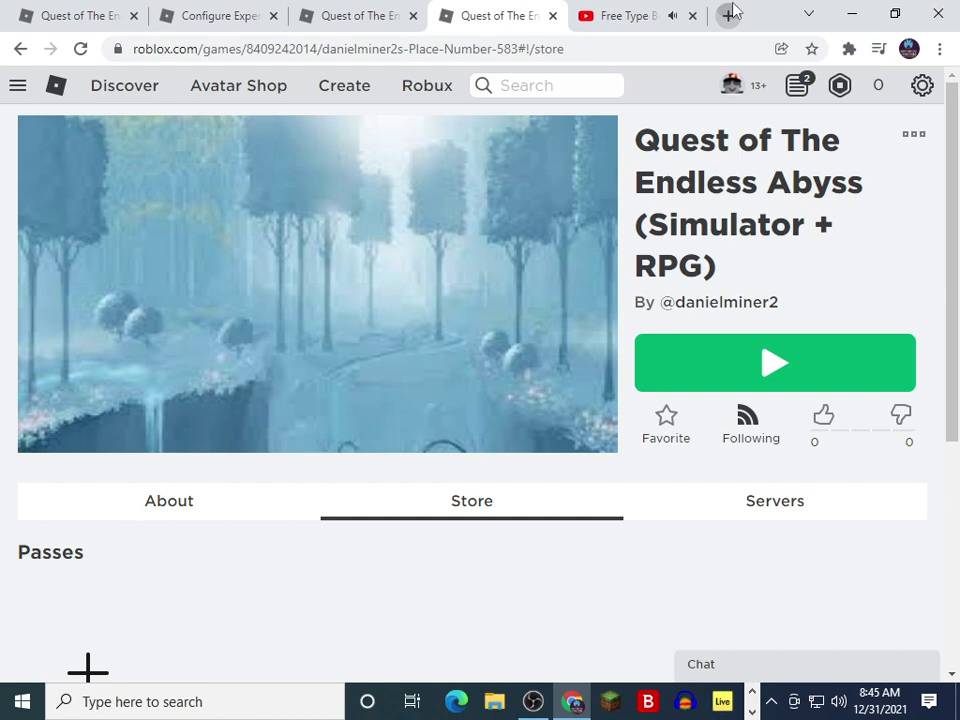
{"action": "left_click", "coordinate": [729, 15]}
{"action": "type", "text": "h"}
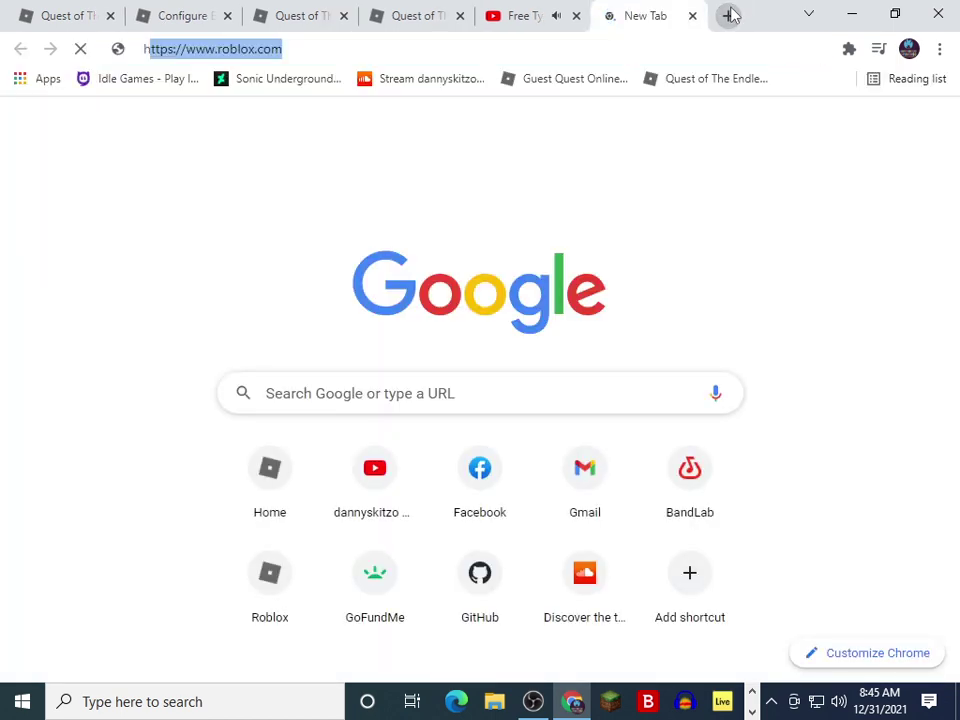
{"action": "type", "text": "ow man"}
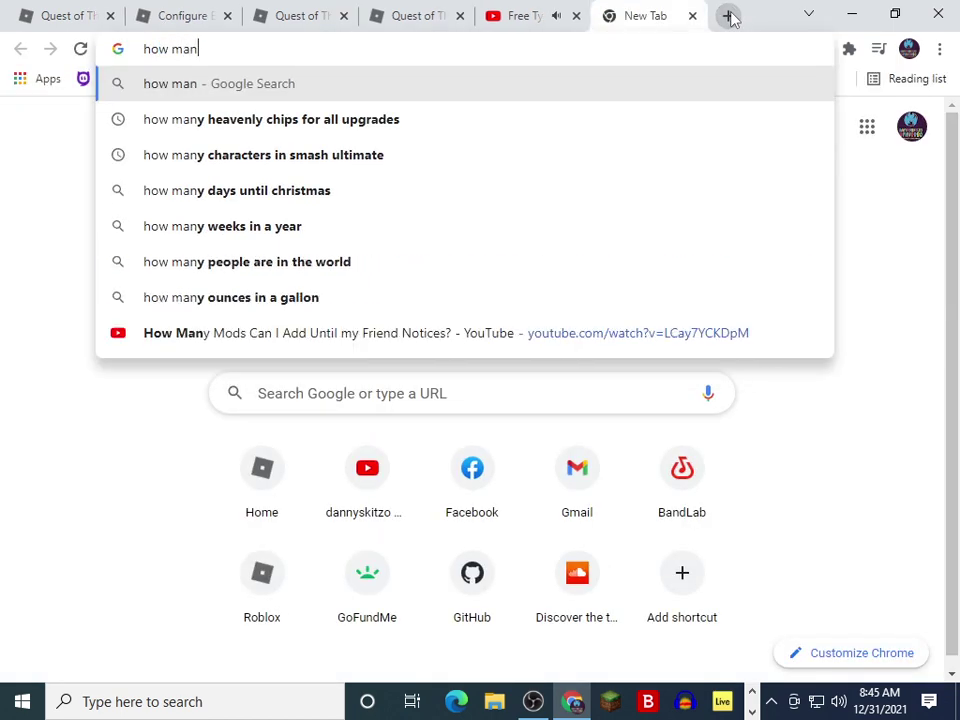
{"action": "type", "text": "y"}
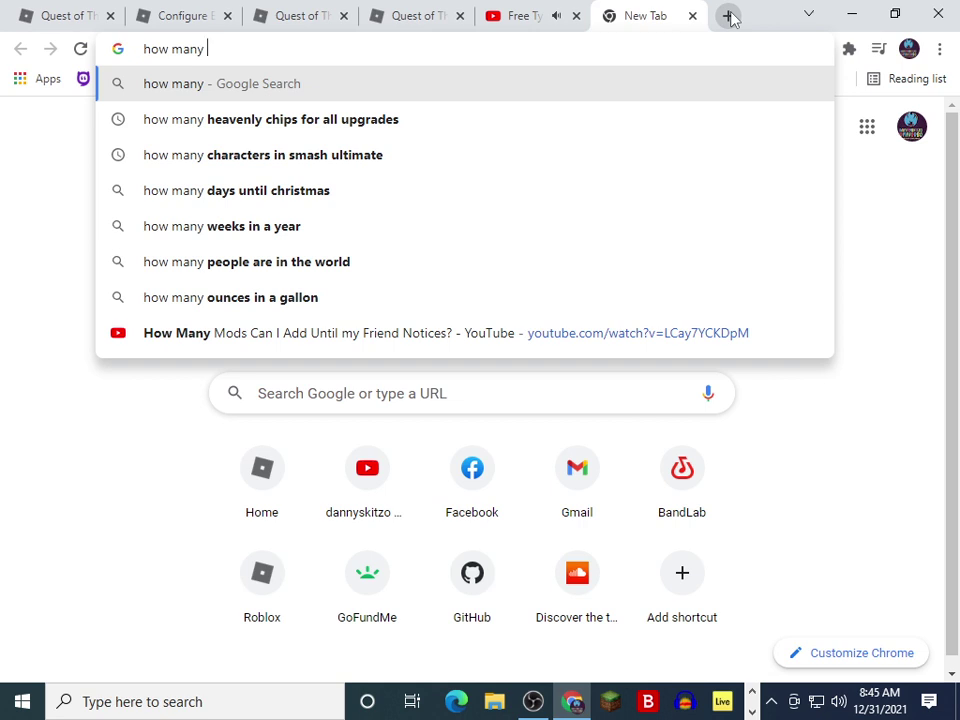
{"action": "type", "text": " plac"}
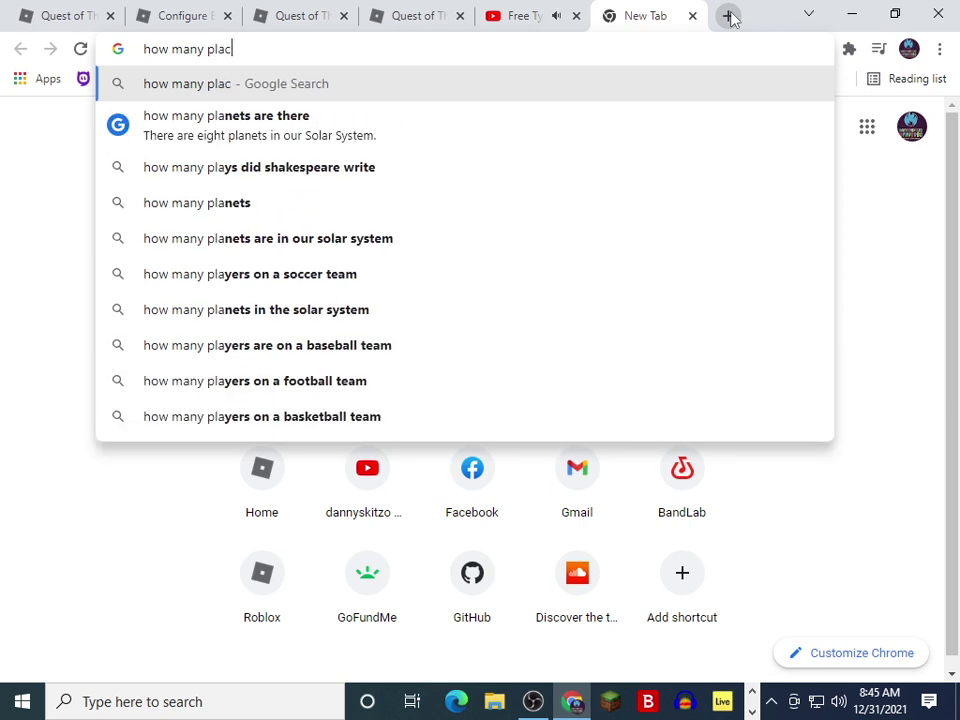
{"action": "type", "text": "es can "}
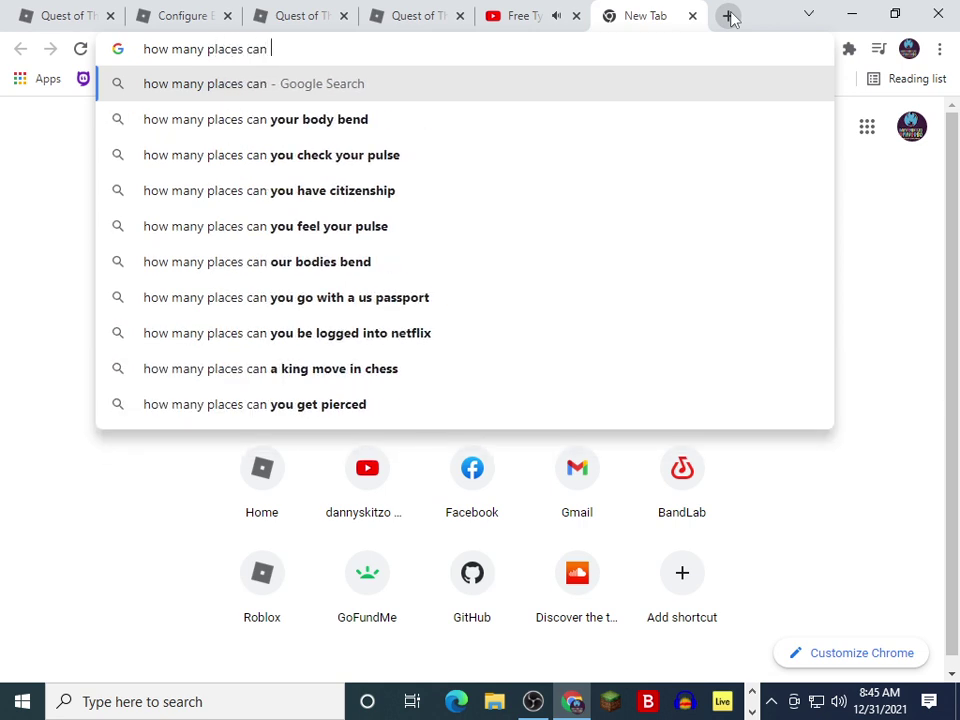
{"action": "type", "text": "you ha"}
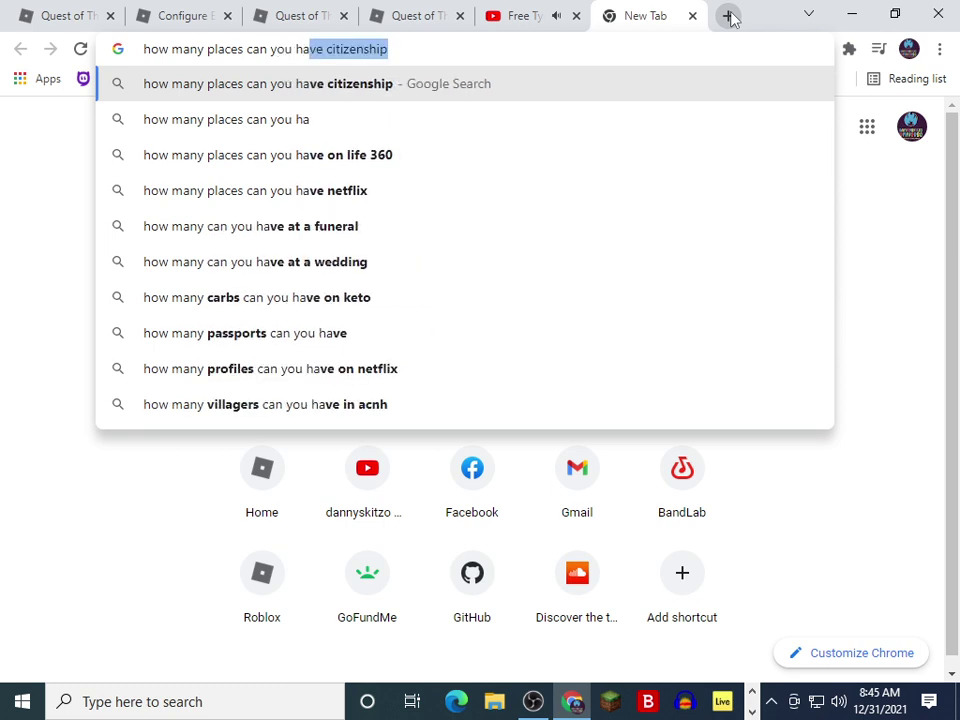
{"action": "type", "text": "c"}
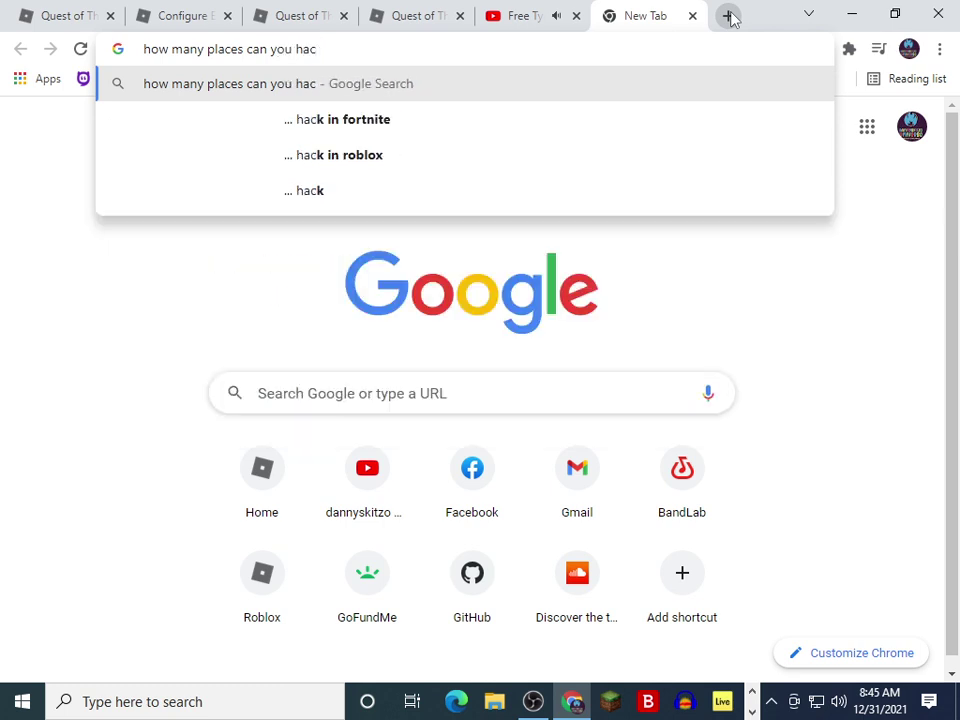
{"action": "key", "text": "BackSpace"}
{"action": "type", "text": "ve "}
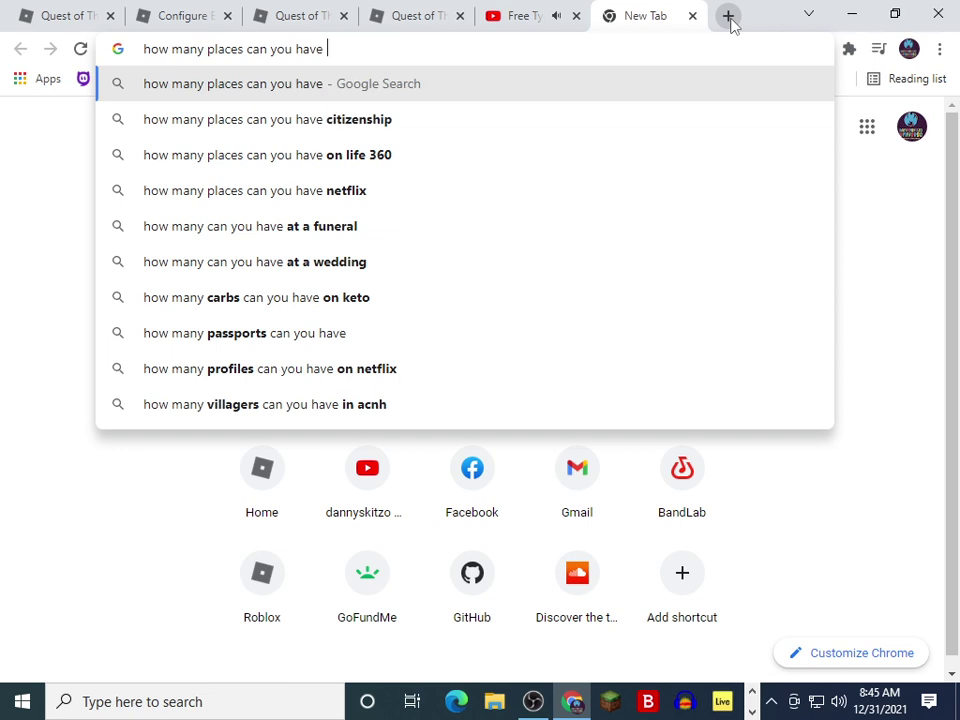
{"action": "type", "text": "in "}
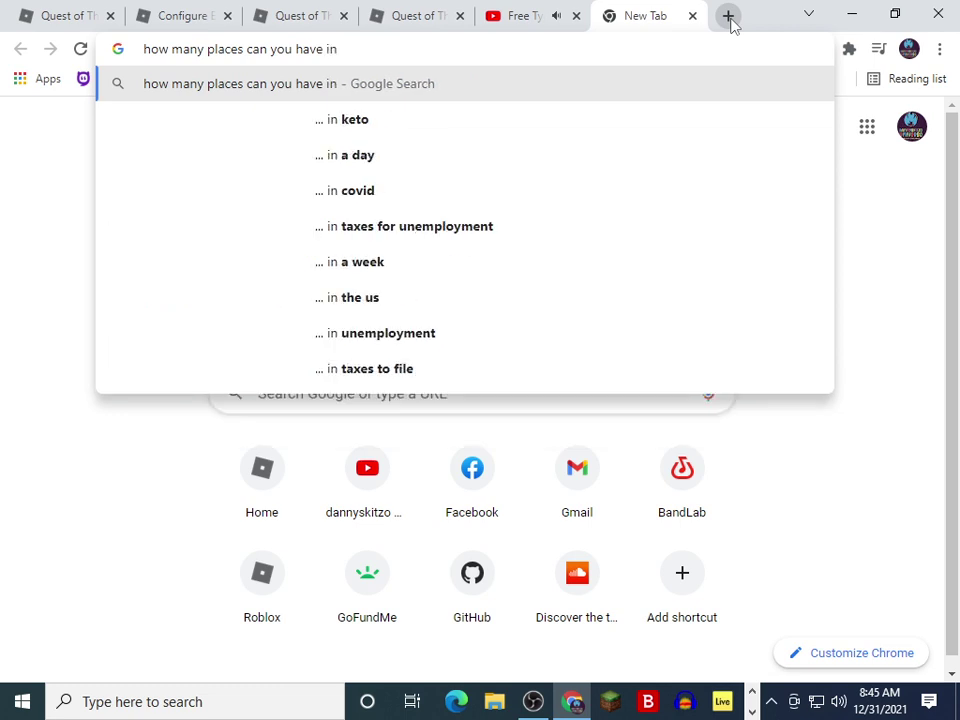
{"action": "type", "text": "ex"}
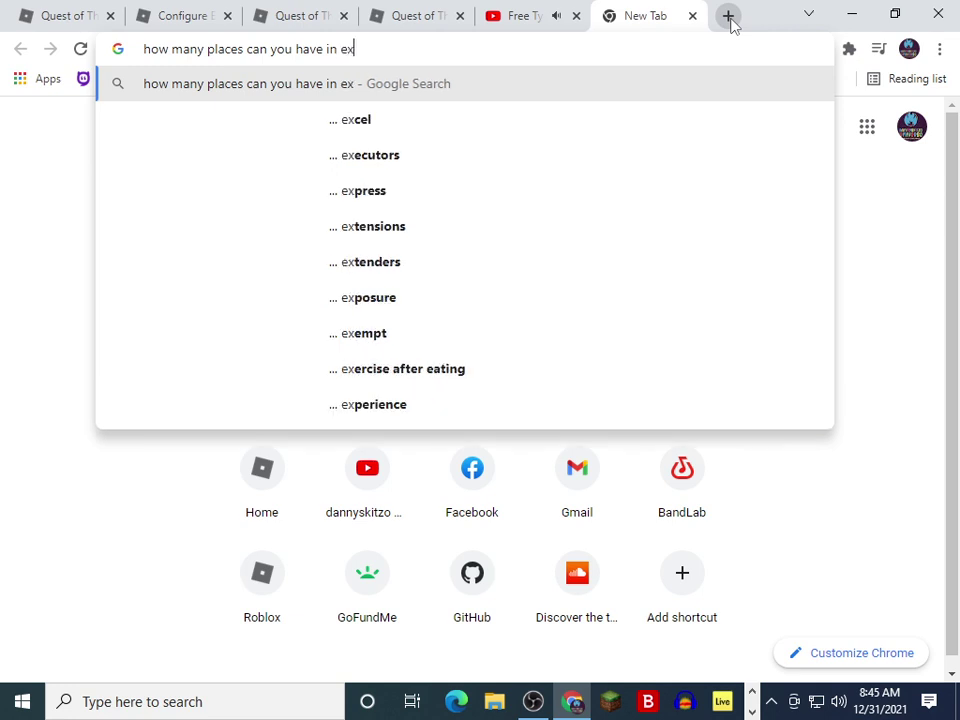
{"action": "type", "text": "perie"}
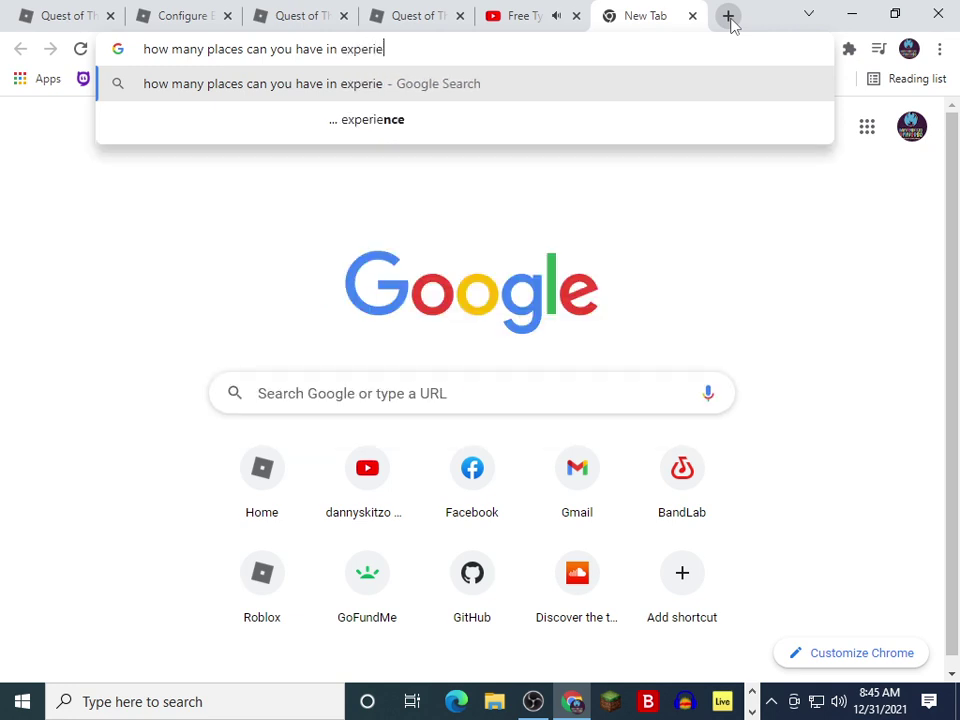
{"action": "type", "text": "nce ro"}
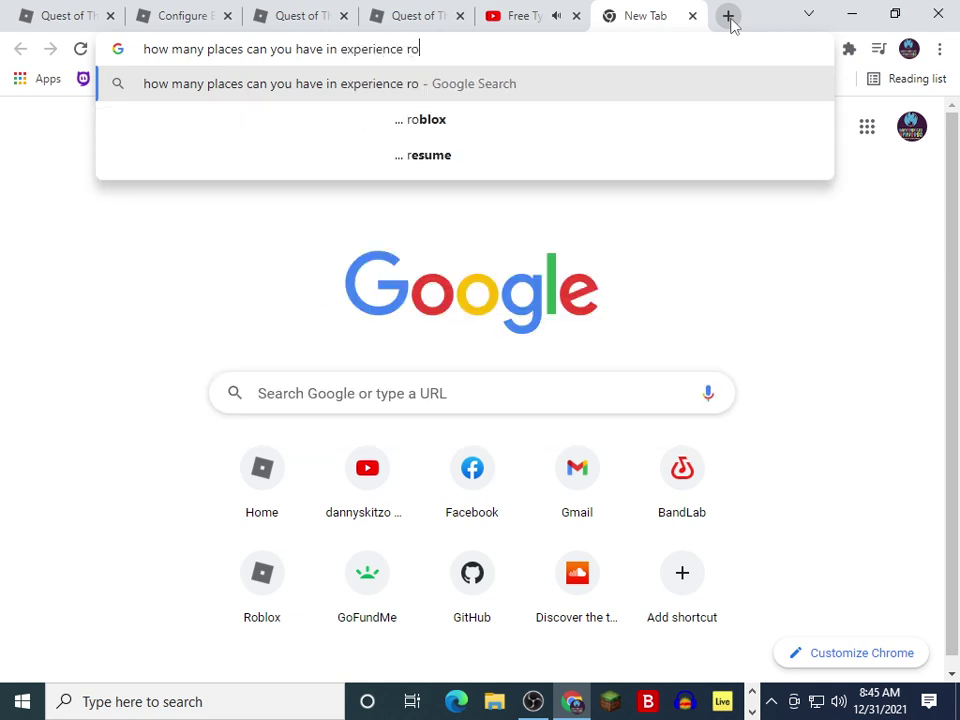
{"action": "type", "text": "blox"}
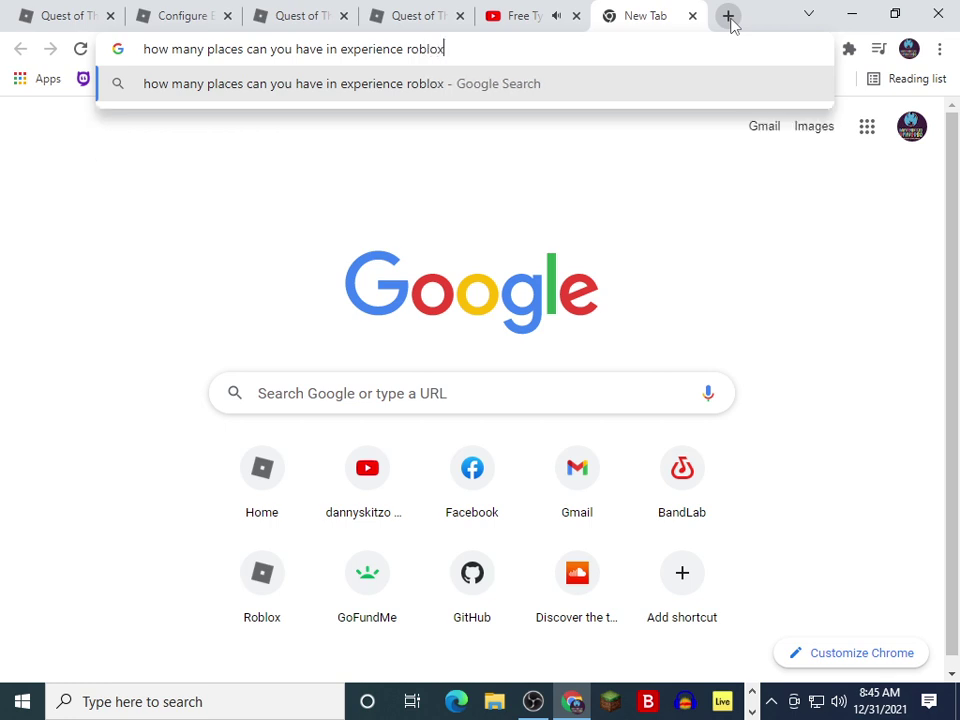
{"action": "key", "text": "Return"}
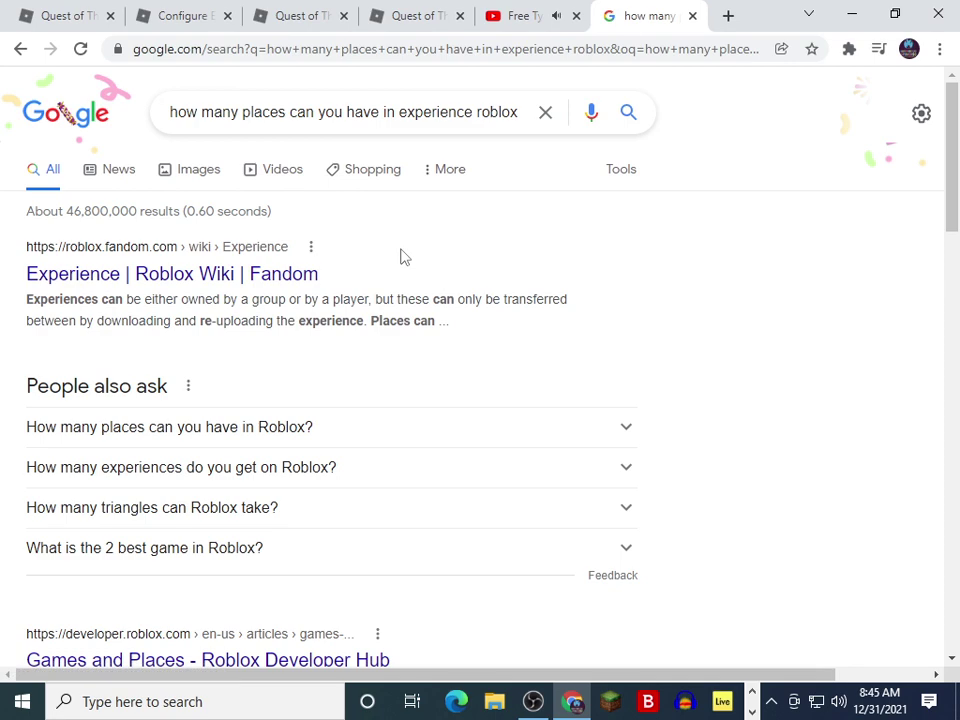
Find the "Question About Games and Places" forum thread among the search results and open it.
{"action": "scroll", "coordinate": [400, 256], "scroll_direction": "down", "scroll_amount": 2}
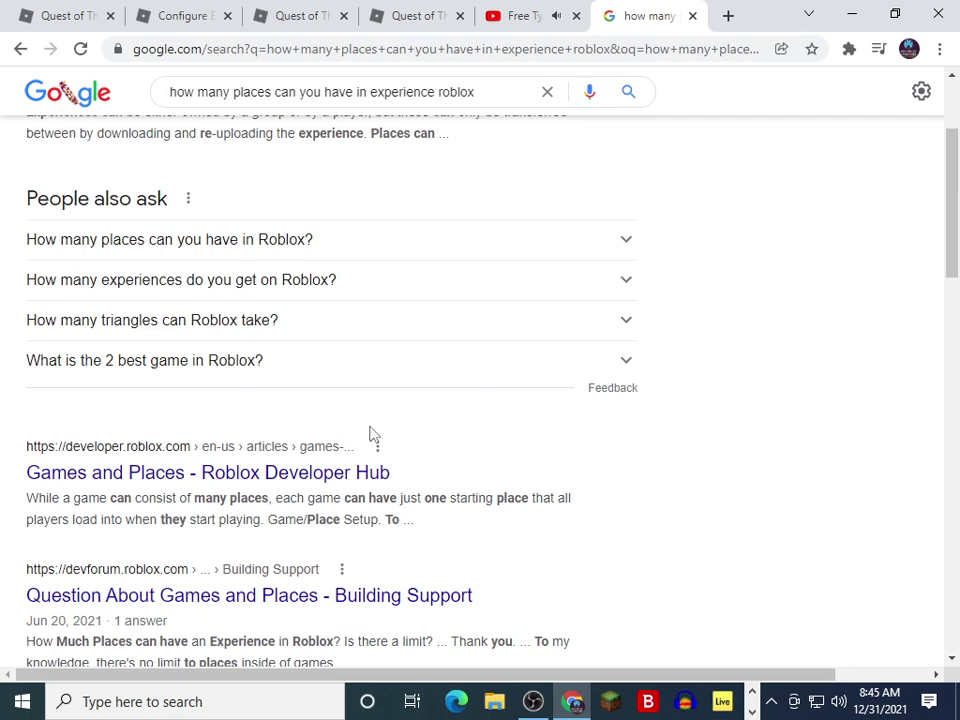
{"action": "scroll", "coordinate": [426, 459], "scroll_direction": "down", "scroll_amount": 1}
{"action": "scroll", "coordinate": [426, 459], "scroll_direction": "down", "scroll_amount": 1}
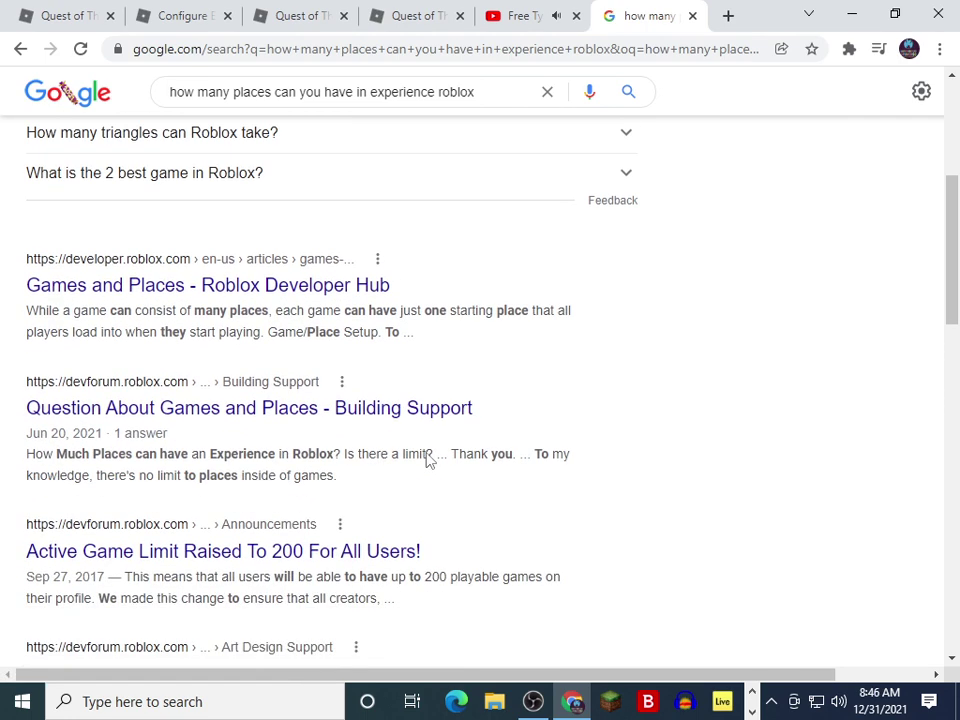
{"action": "left_click", "coordinate": [354, 418]}
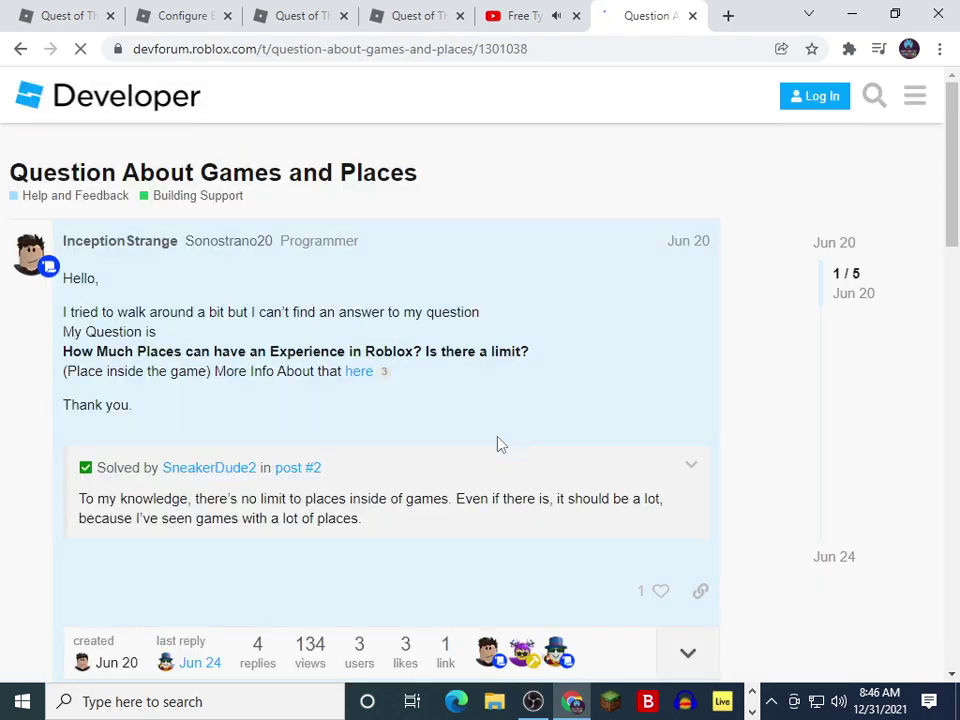
Read the thread's accepted solution and expand the two replies to the follow-up question about creating 20 places.
{"action": "left_click_drag", "start_coordinate": [362, 518], "coordinate": [80, 499]}
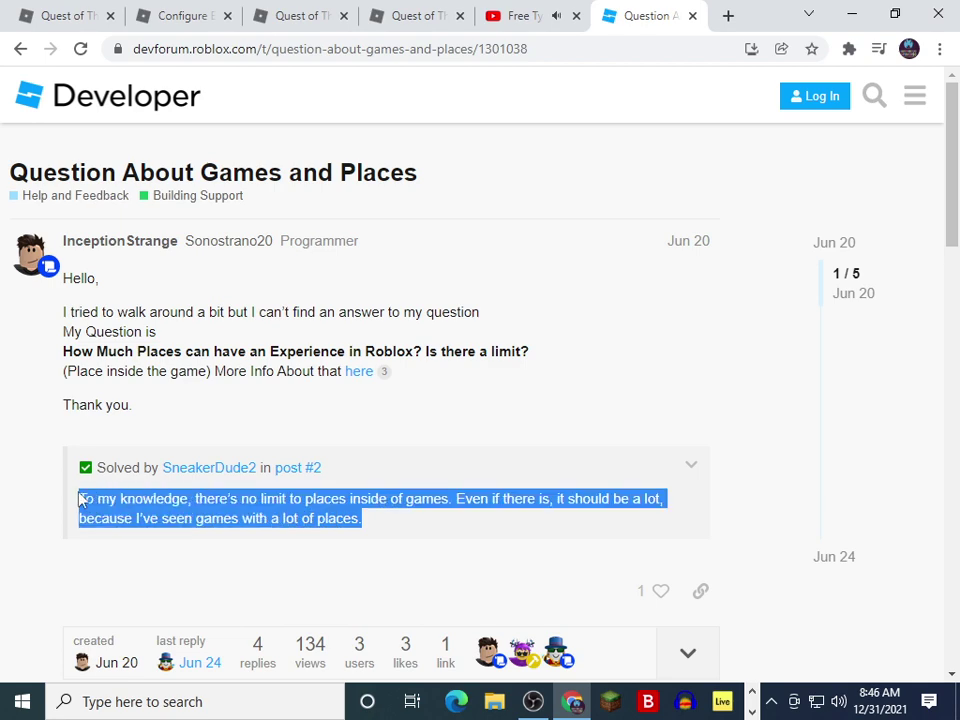
{"action": "scroll", "coordinate": [257, 463], "scroll_direction": "down", "scroll_amount": 3}
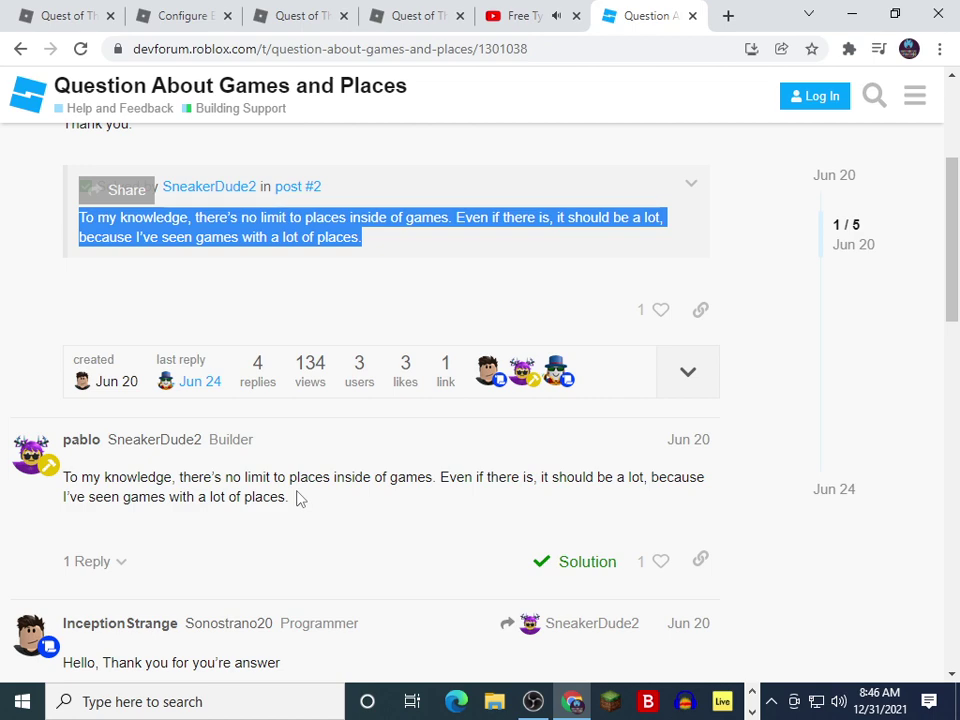
{"action": "scroll", "coordinate": [300, 497], "scroll_direction": "down", "scroll_amount": 2}
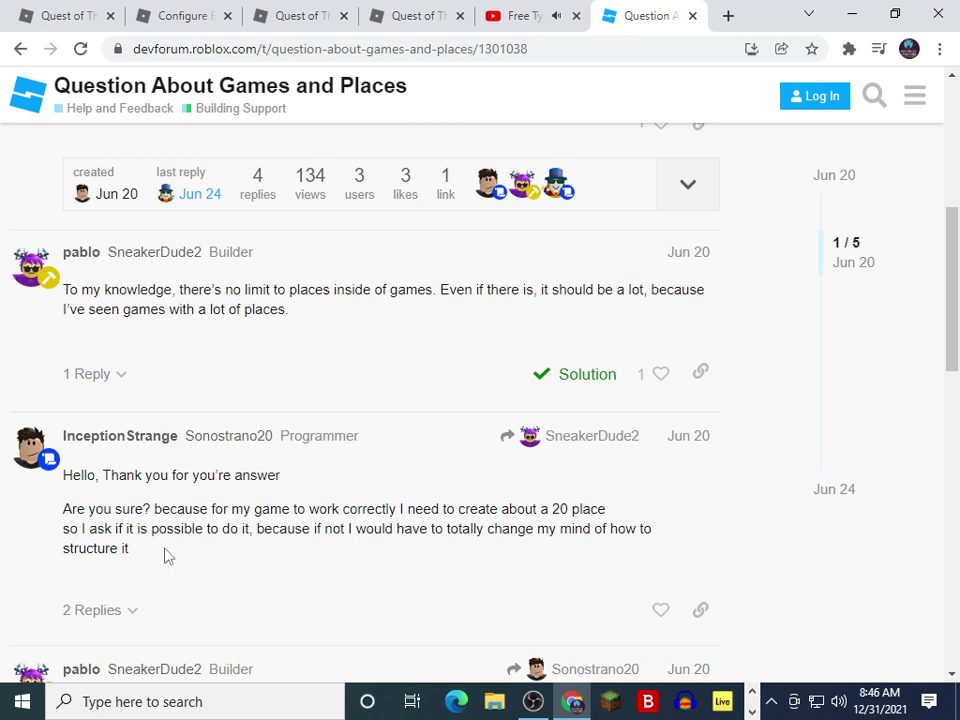
{"action": "scroll", "coordinate": [166, 557], "scroll_direction": "down", "scroll_amount": 1}
{"action": "left_click", "coordinate": [143, 518]}
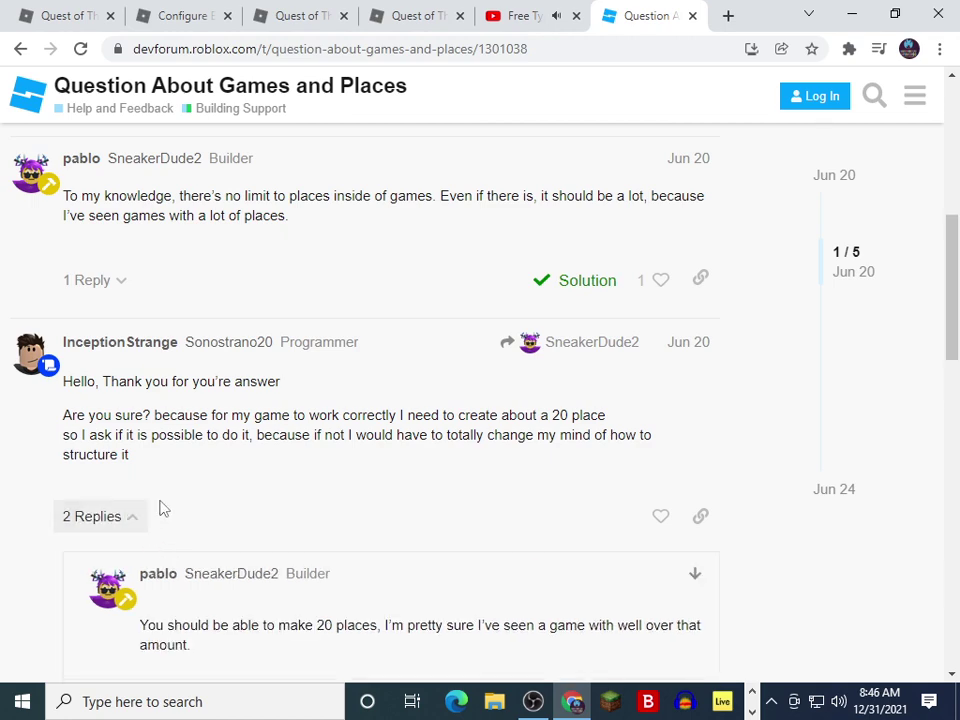
Examine the expanded replies and the thread's remaining posts about limits and rules for places in an experience.
{"action": "scroll", "coordinate": [200, 490], "scroll_direction": "down", "scroll_amount": 2}
{"action": "left_click_drag", "start_coordinate": [315, 440], "coordinate": [477, 460]}
{"action": "left_click", "coordinate": [510, 438]}
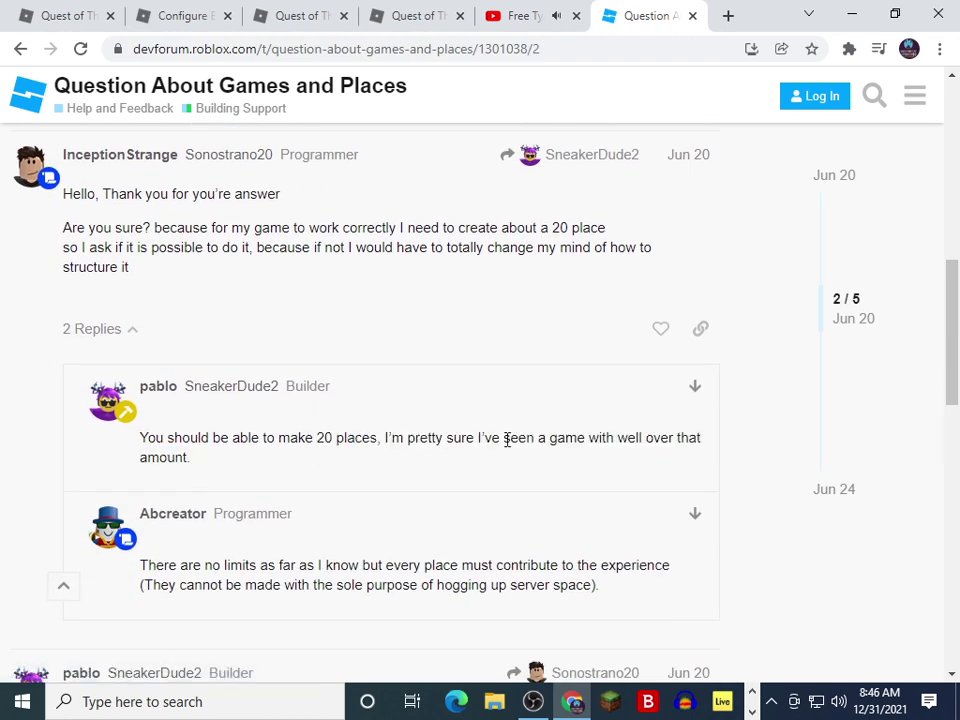
{"action": "scroll", "coordinate": [450, 470], "scroll_direction": "down", "scroll_amount": 1}
{"action": "left_click_drag", "start_coordinate": [261, 465], "coordinate": [606, 491]}
{"action": "left_click", "coordinate": [611, 510]}
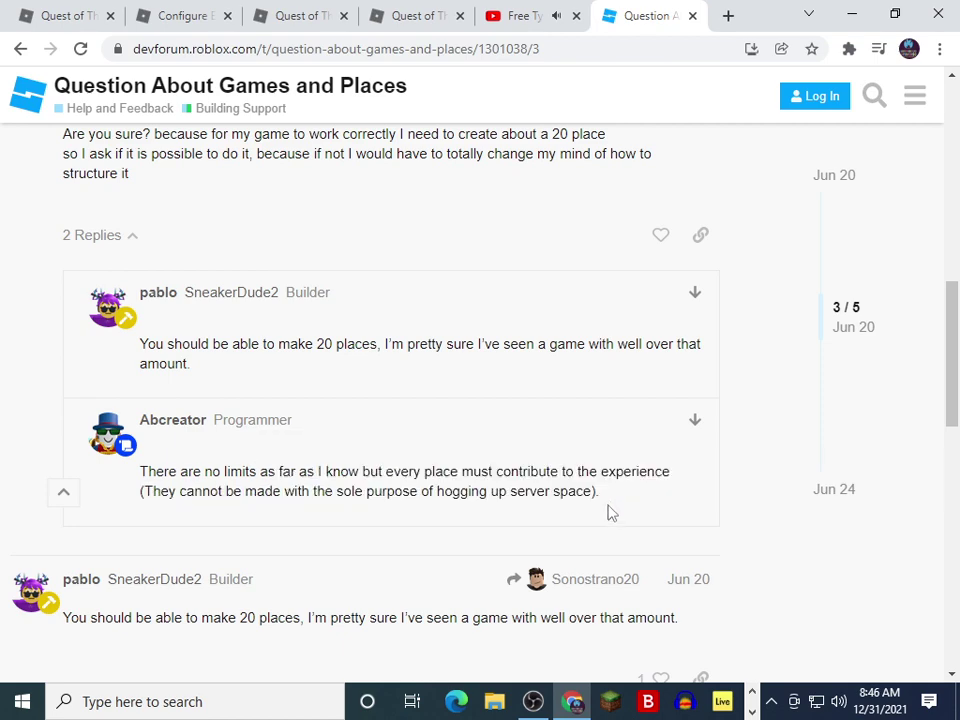
{"action": "scroll", "coordinate": [587, 511], "scroll_direction": "down", "scroll_amount": 2}
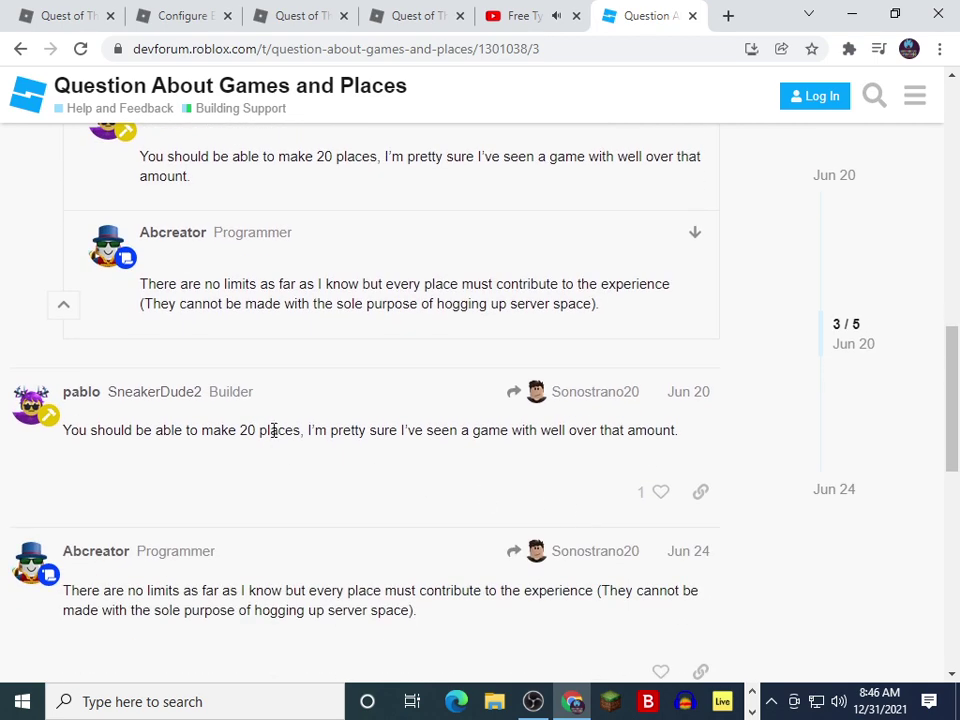
{"action": "scroll", "coordinate": [275, 434], "scroll_direction": "down", "scroll_amount": 1}
{"action": "left_click_drag", "start_coordinate": [286, 496], "coordinate": [484, 540]}
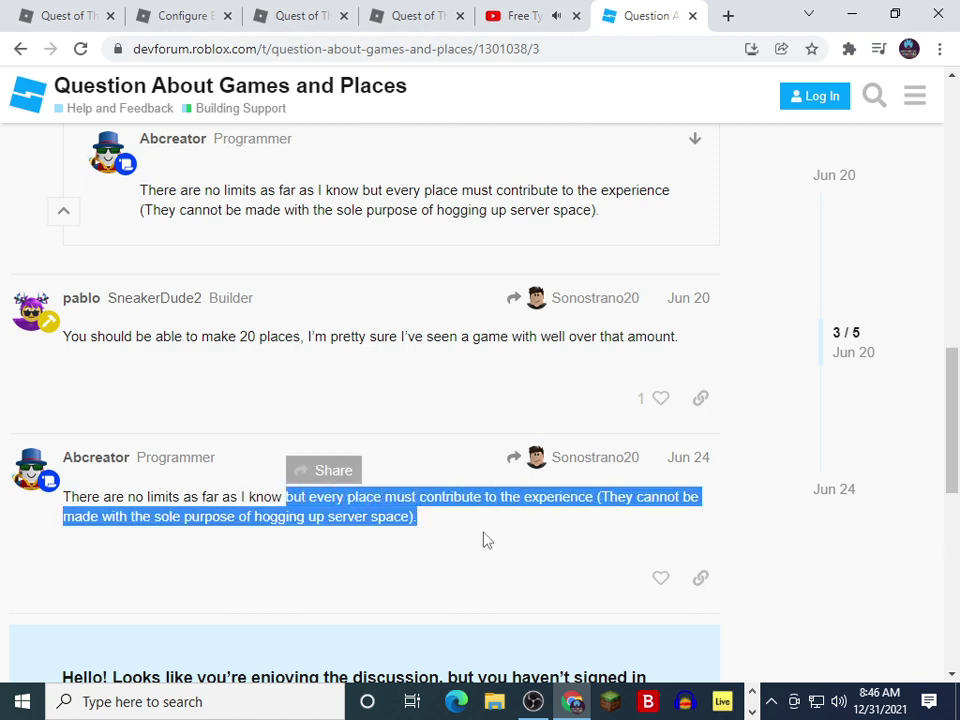
Close the forum thread and return to the Other Places list on the Configure Experience page.
{"action": "key", "text": "ctrl+w"}
{"action": "left_click", "coordinate": [424, 17]}
{"action": "left_click", "coordinate": [266, 12]}
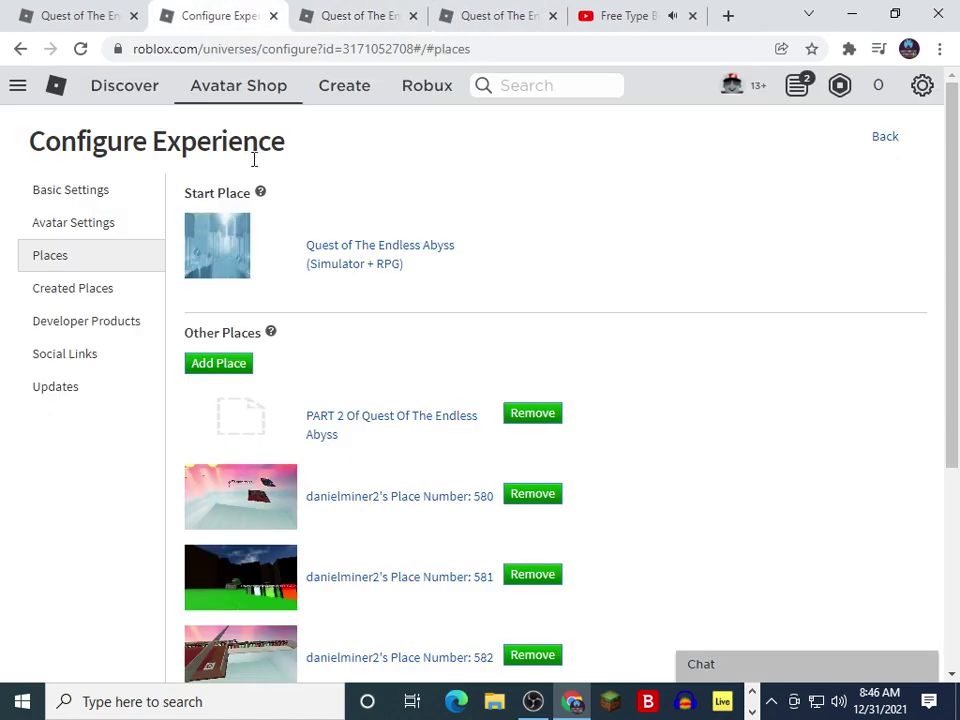
{"action": "scroll", "coordinate": [414, 365], "scroll_direction": "down", "scroll_amount": 1}
{"action": "scroll", "coordinate": [414, 365], "scroll_direction": "down", "scroll_amount": 2}
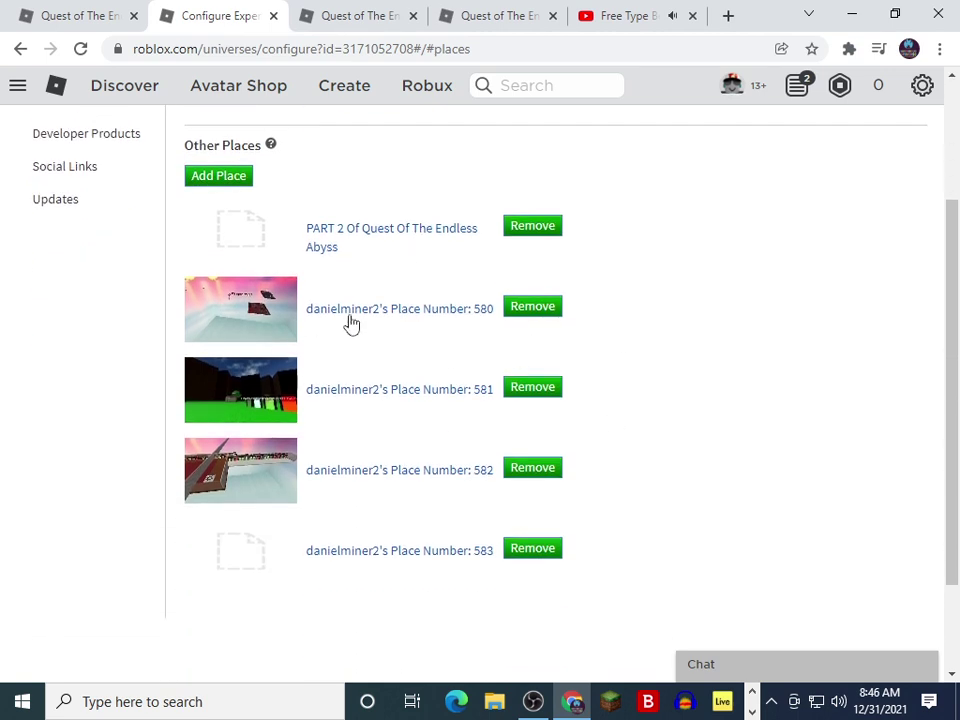
Start adding a place to the experience and look through the selectable places past page 6 without choosing one.
{"action": "left_click", "coordinate": [200, 179]}
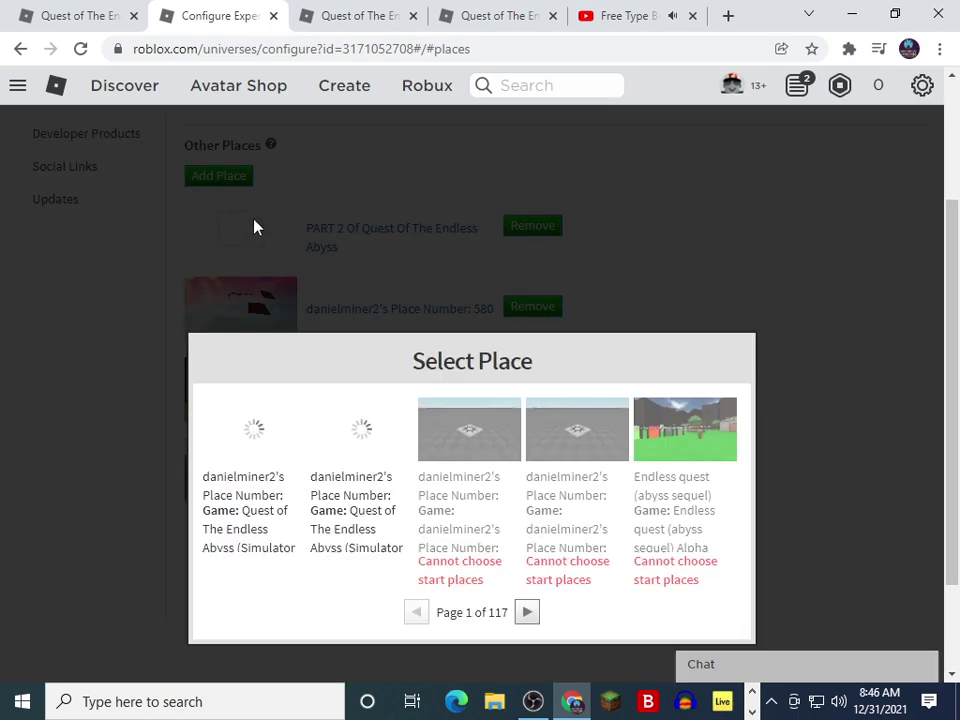
{"action": "left_click", "coordinate": [520, 616]}
{"action": "left_click", "coordinate": [523, 617]}
{"action": "double_click", "coordinate": [525, 619]}
{"action": "left_click", "coordinate": [526, 619]}
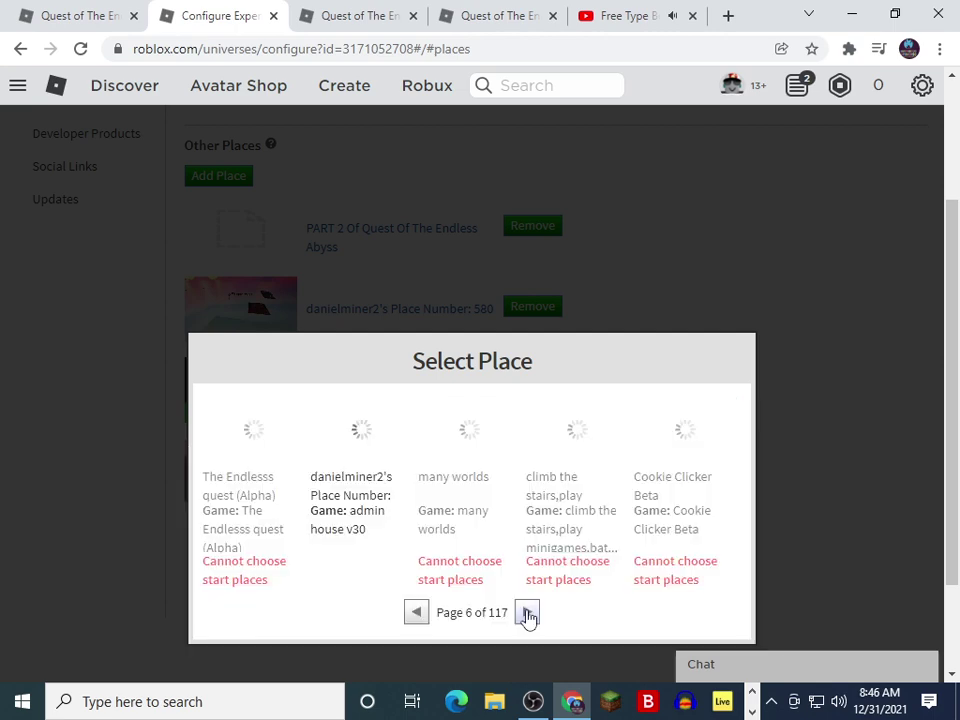
{"action": "double_click", "coordinate": [528, 617]}
{"action": "left_click", "coordinate": [528, 613]}
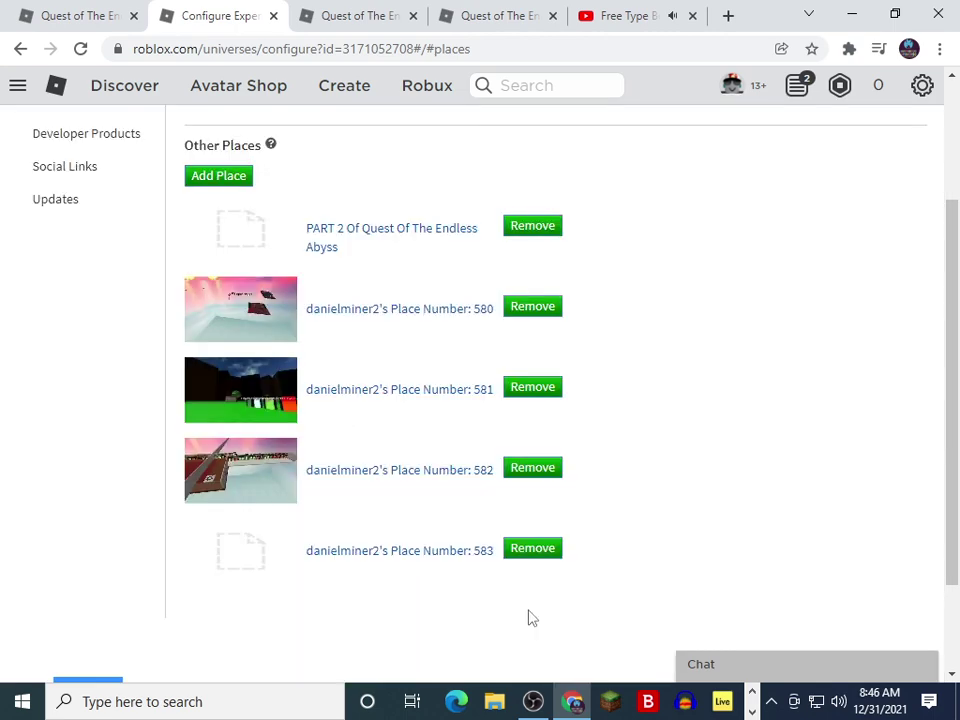
Reopen the place selection, look through the available places up to page 9, and close it without choosing one.
{"action": "left_click", "coordinate": [232, 178]}
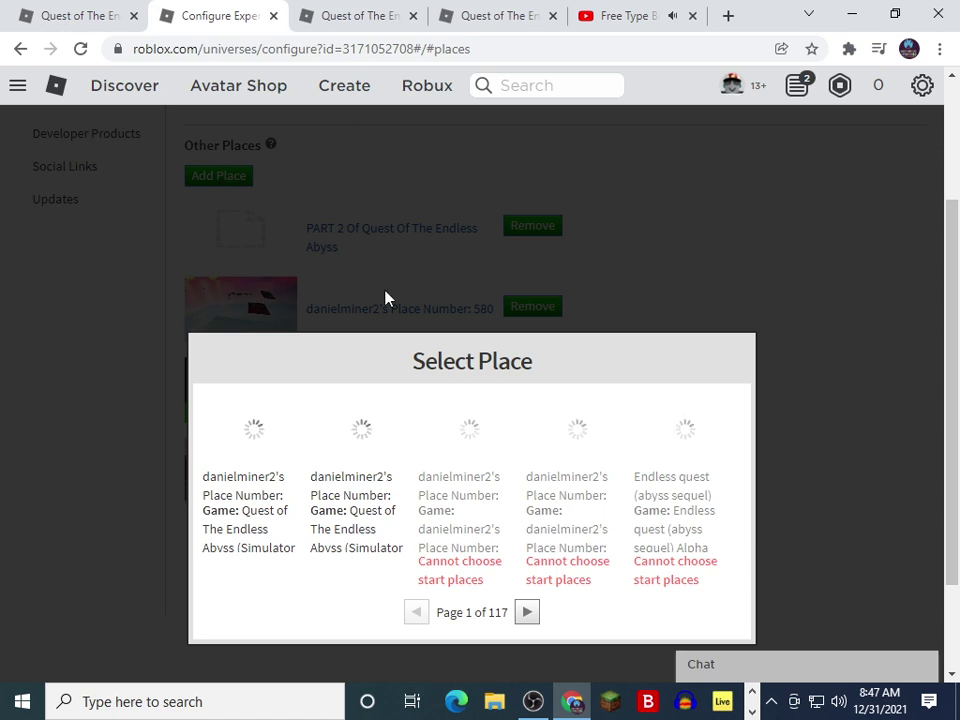
{"action": "left_click", "coordinate": [529, 618]}
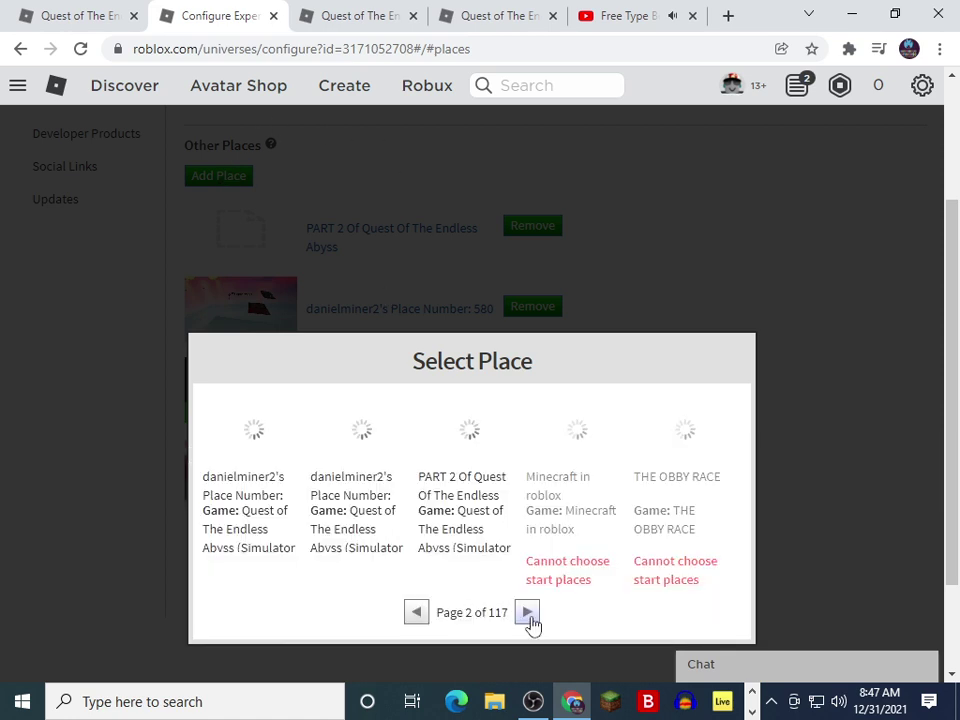
{"action": "left_click", "coordinate": [529, 615]}
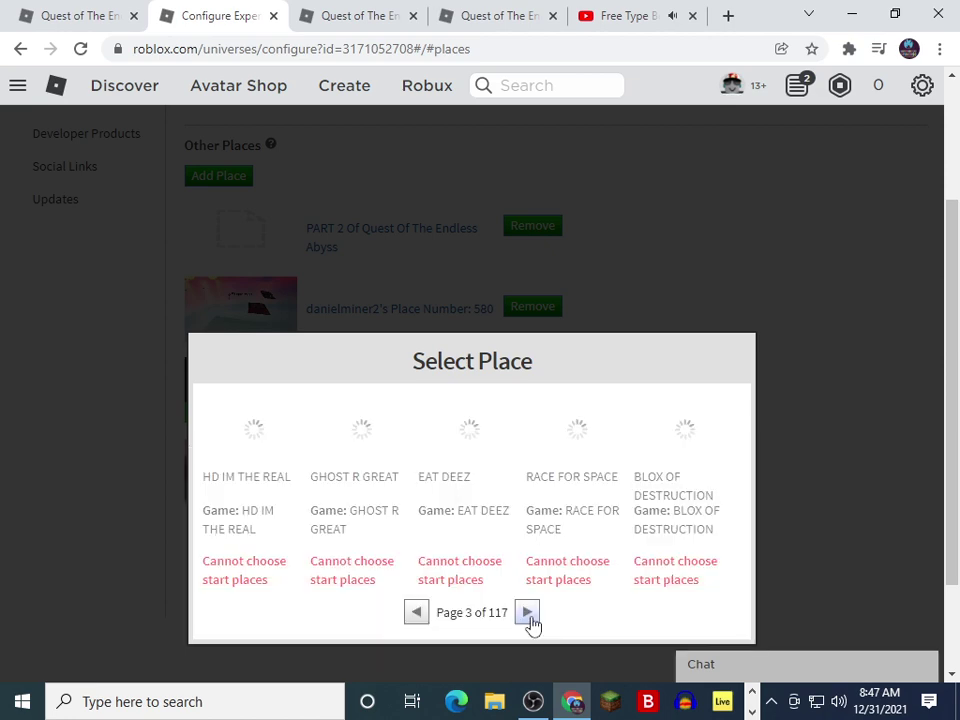
{"action": "left_click", "coordinate": [529, 615]}
{"action": "double_click", "coordinate": [529, 615]}
{"action": "left_click", "coordinate": [529, 615]}
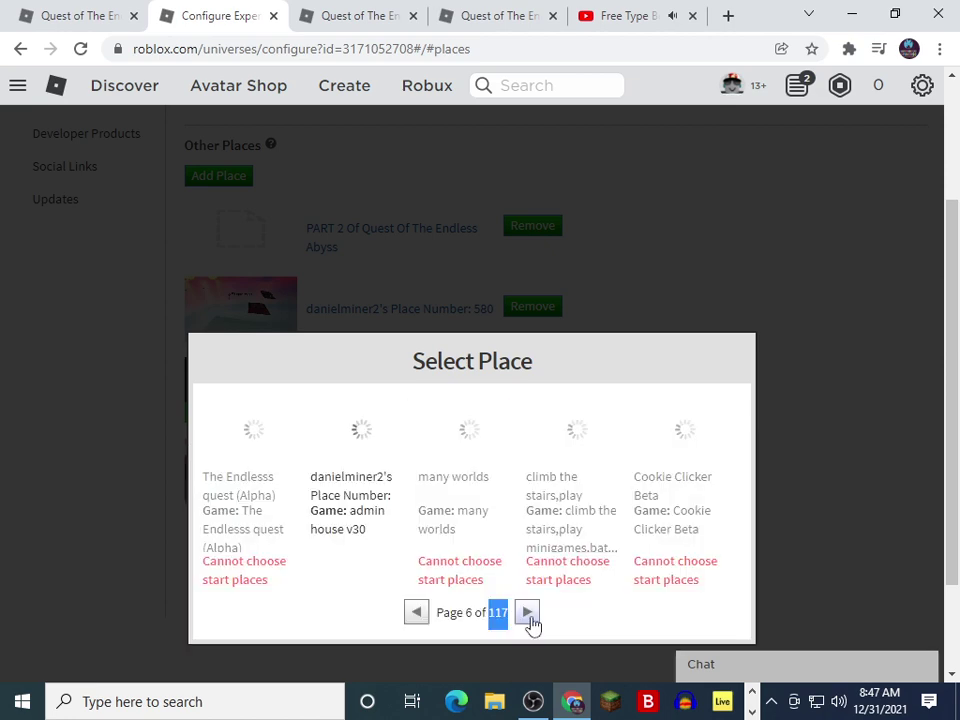
{"action": "left_click", "coordinate": [529, 615]}
{"action": "left_click", "coordinate": [529, 615]}
{"action": "left_click", "coordinate": [529, 615]}
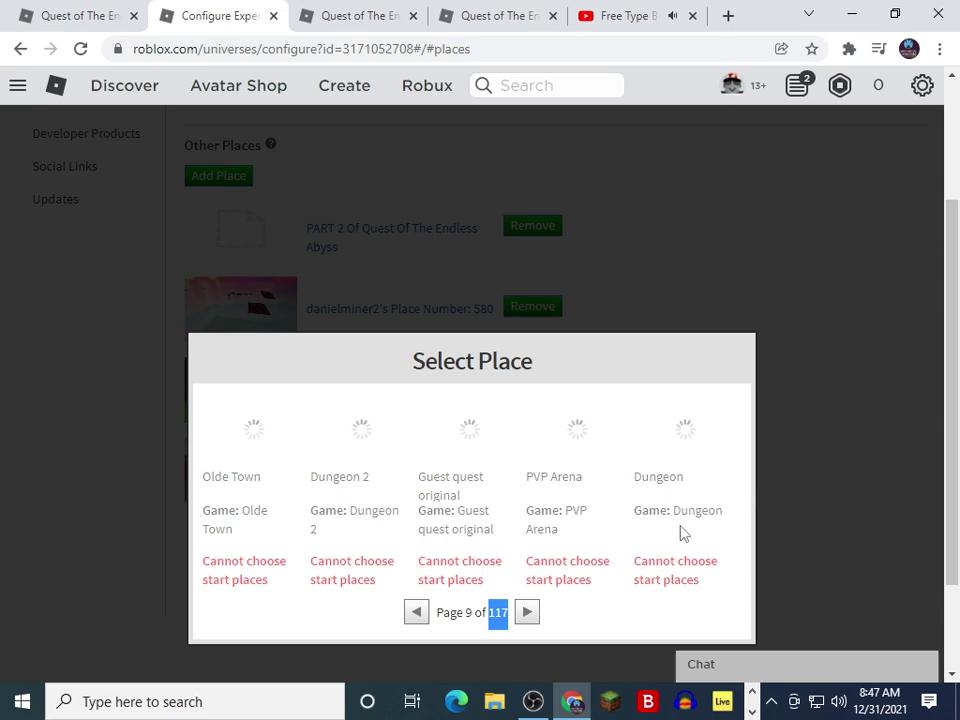
{"action": "left_click", "coordinate": [767, 497]}
Switch to the YouTube tab and pause the "Free Type Beat 2021" background music video.
{"action": "left_click", "coordinate": [600, 15]}
{"action": "mouse_move", "coordinate": [349, 283]}
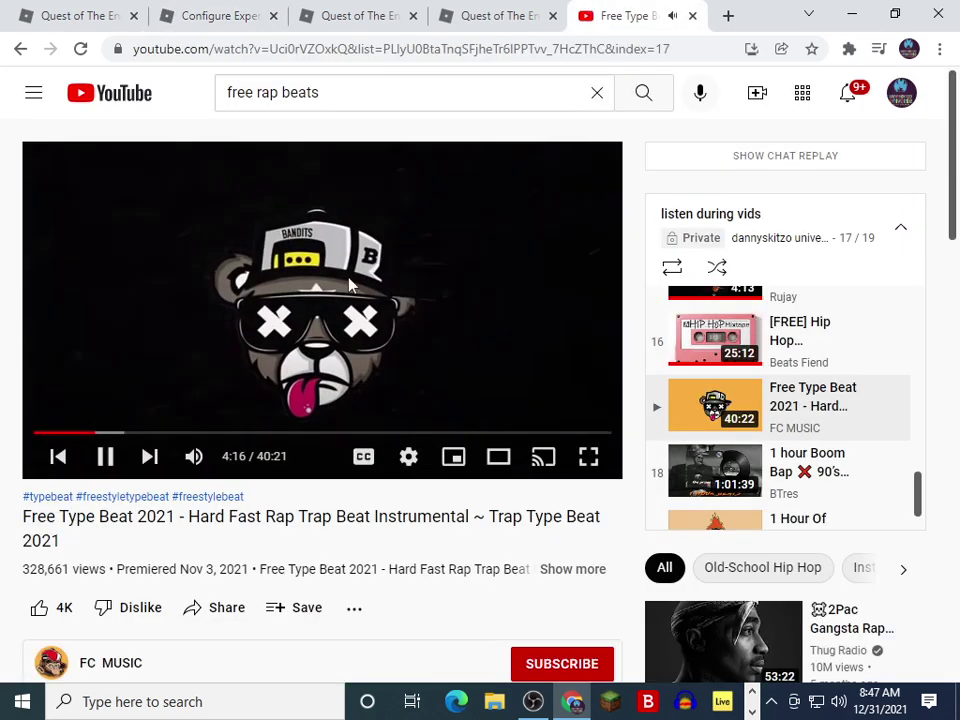
{"action": "left_click", "coordinate": [347, 288]}
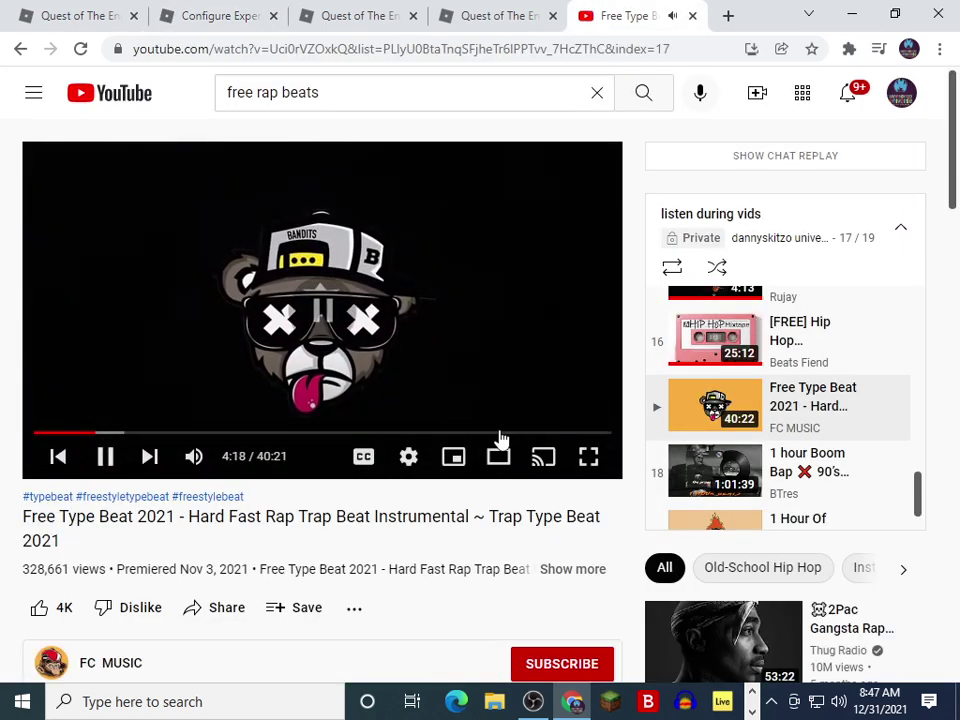